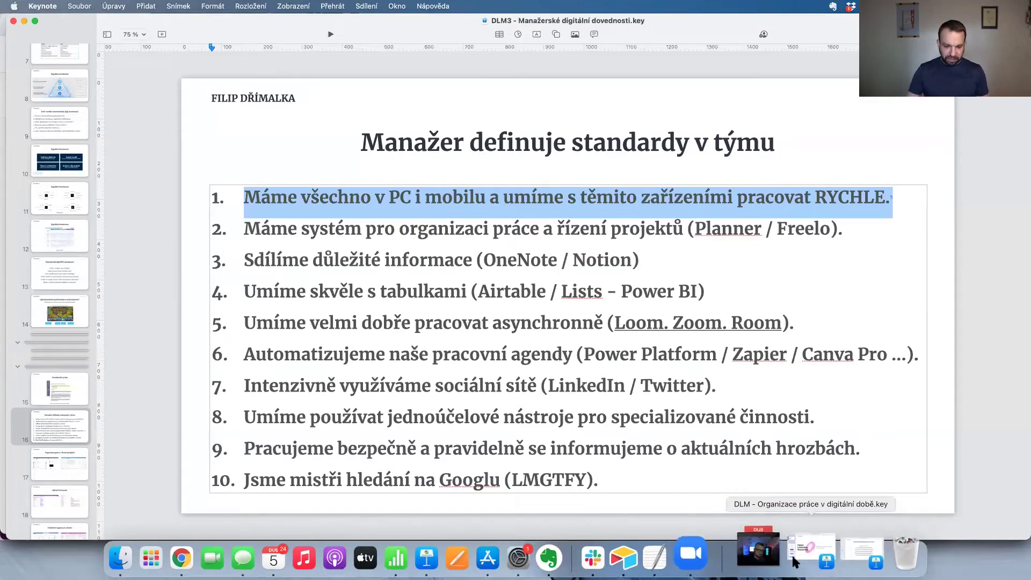
# Launch QuickTime Player from Spotlight, start a New Movie Recording of the iPhone, and minimize Keynote.
pyautogui.press('Escape')
pyautogui.press('super+space')
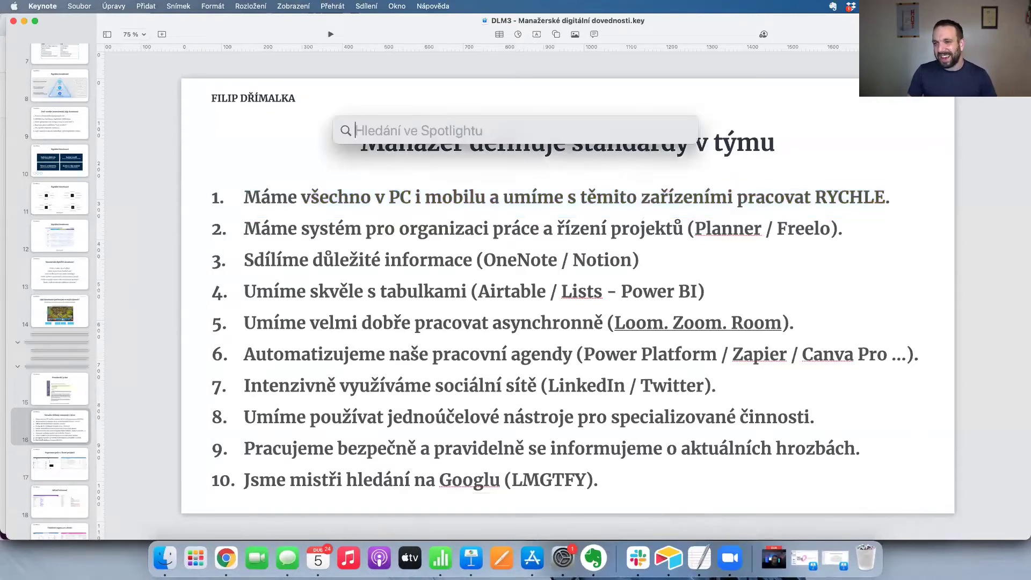
pyautogui.write('qui')
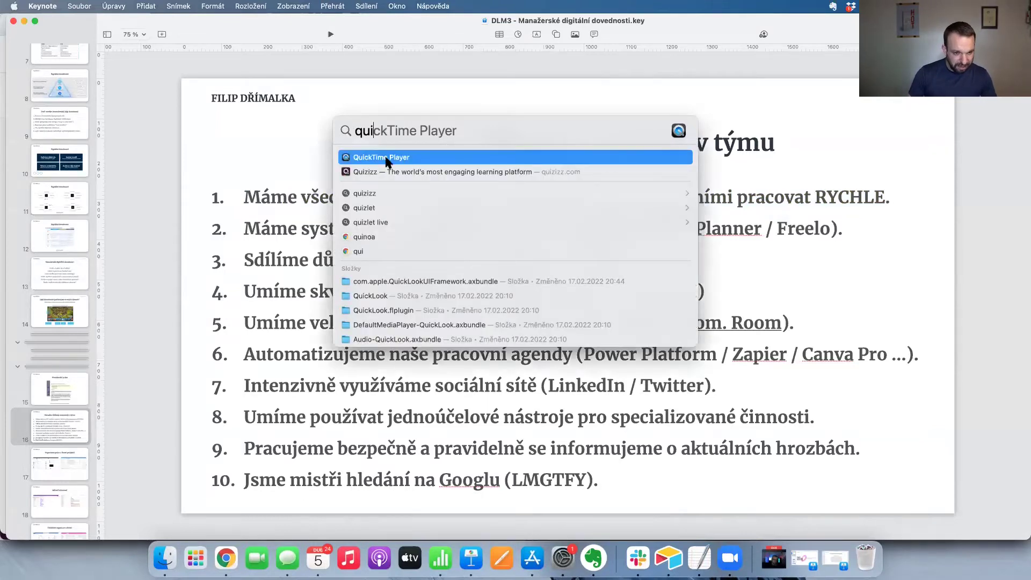
pyautogui.click(385, 157)
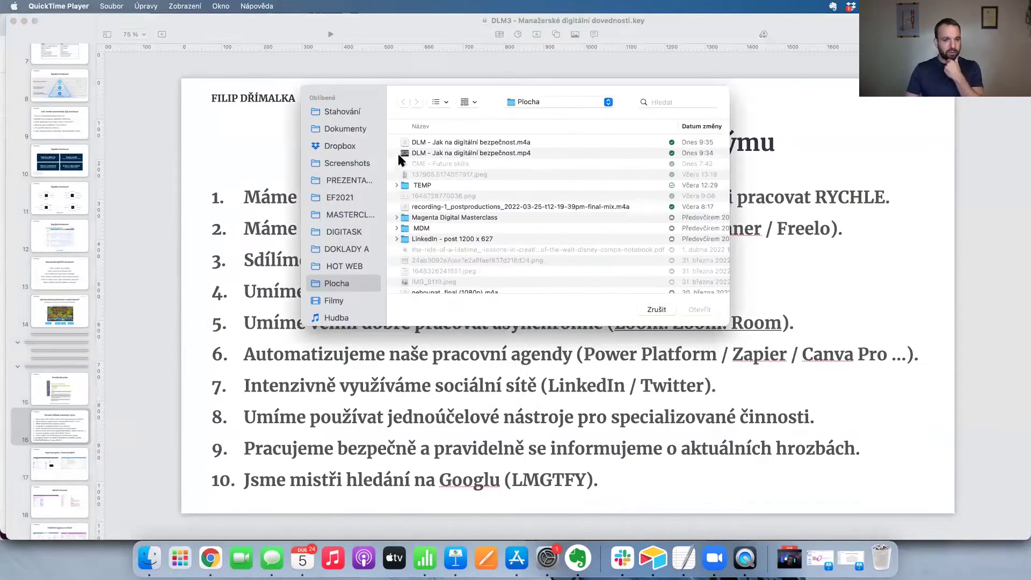
pyautogui.click(109, 8)
pyautogui.click(114, 22)
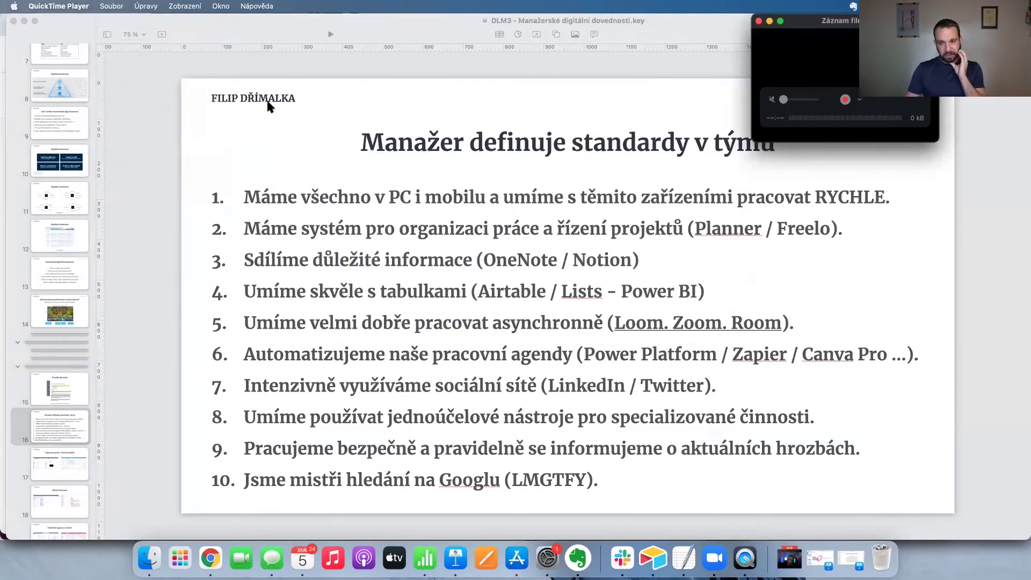
pyautogui.click(24, 21)
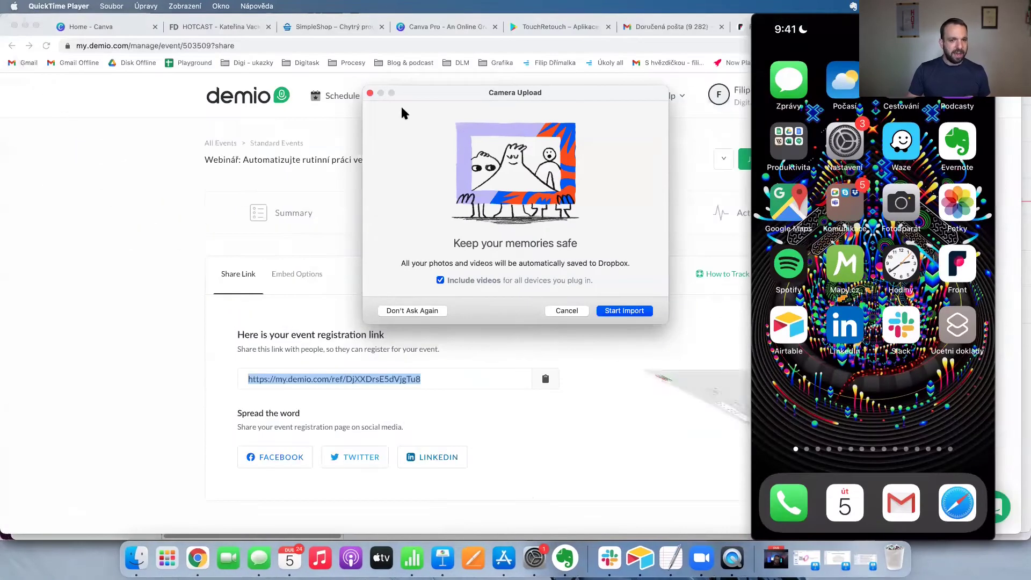
# Dismiss the Dropbox prompt and minimize the Chrome, Evernote, Calendar, Airtable, Messages and Slack windows.
pyautogui.click(370, 93)
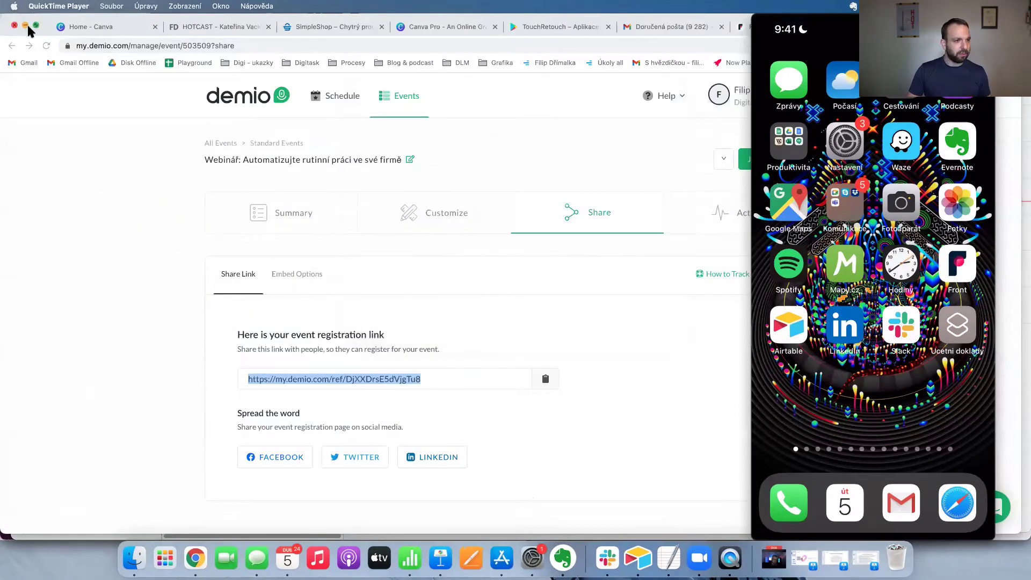
pyautogui.click(25, 25)
pyautogui.press('cmd+m')
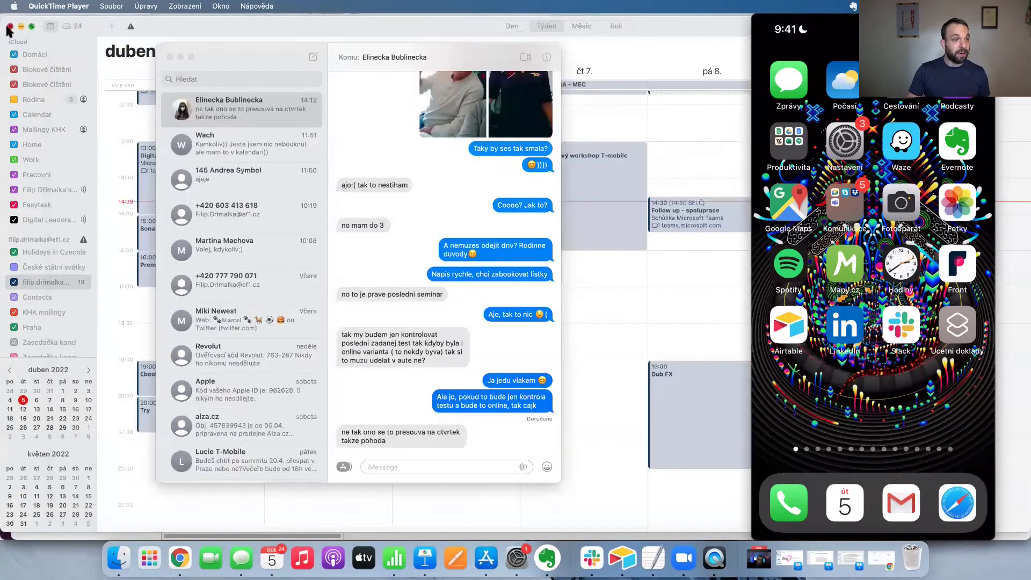
pyautogui.click(20, 26)
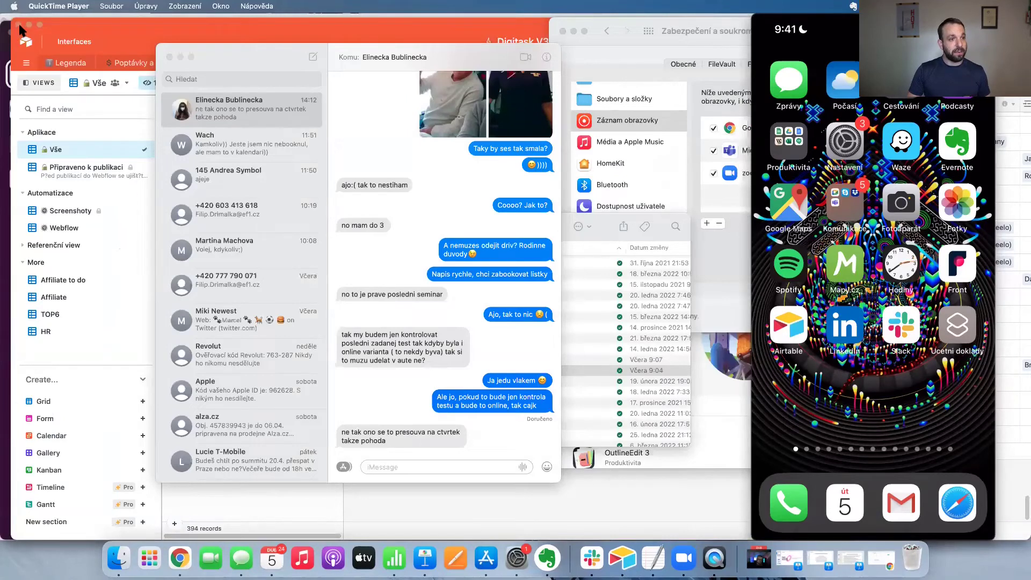
pyautogui.click(29, 25)
pyautogui.press('cmd+m')
pyautogui.click(22, 32)
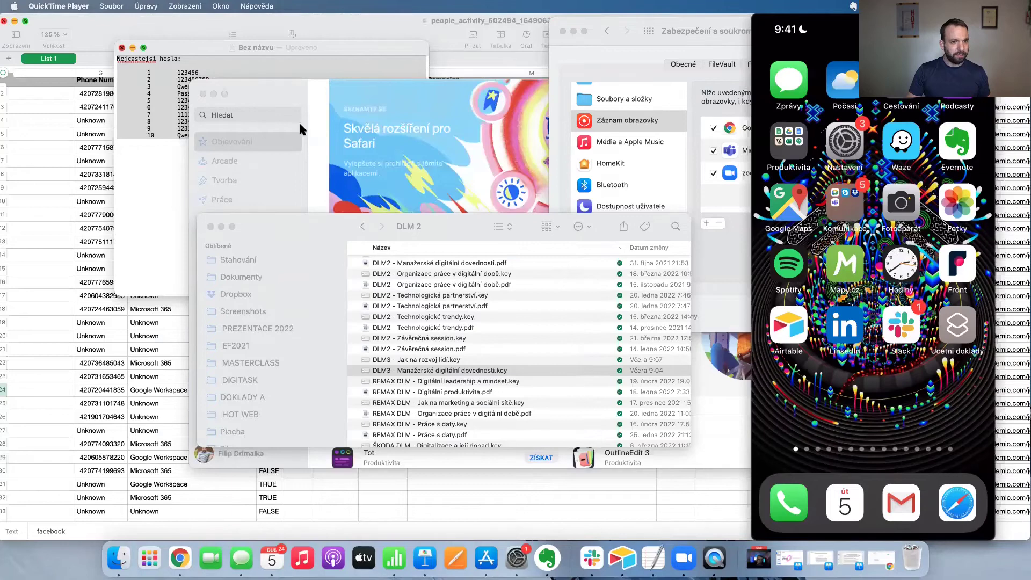
# Close TextEdit and Numbers without saving, then close App Store, security settings and the DLM 2 folder.
pyautogui.press('cmd+alt+shift+q')
pyautogui.press('cmd+Delete')
pyautogui.click(453, 344)
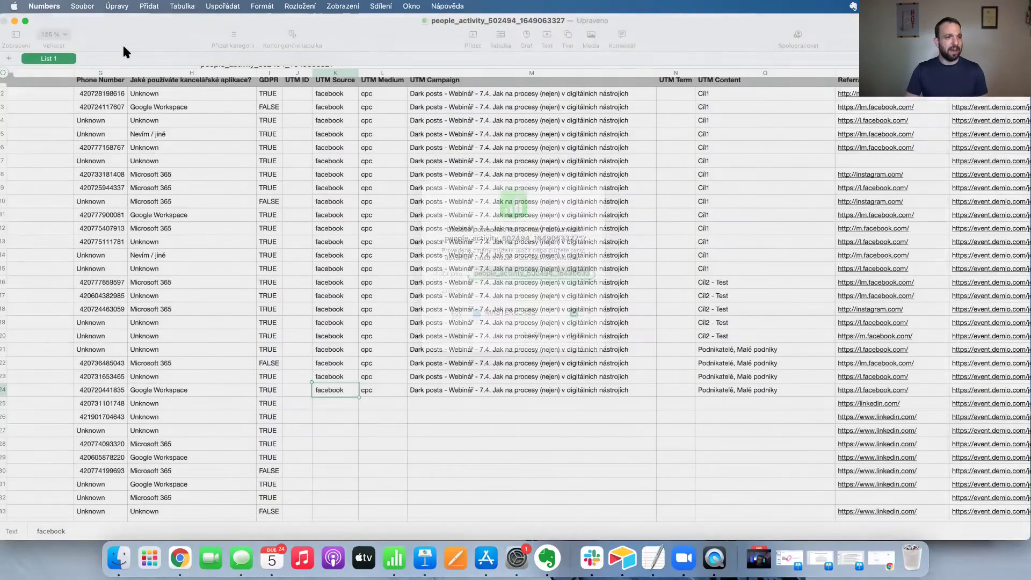
pyautogui.click(171, 257)
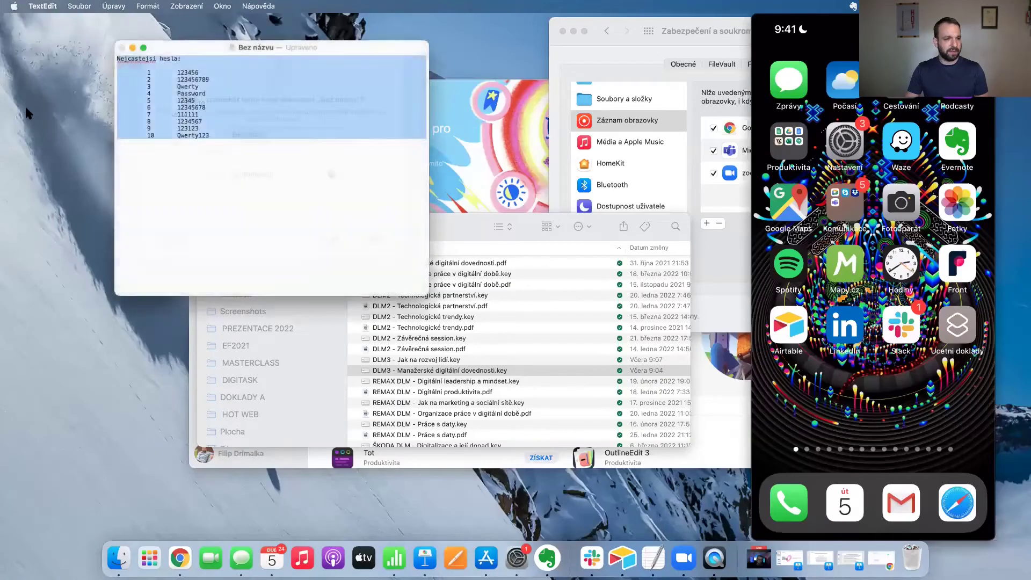
pyautogui.click(203, 94)
pyautogui.moveTo(556, 32); pyautogui.dragTo(0, 509)
pyautogui.click(513, 159)
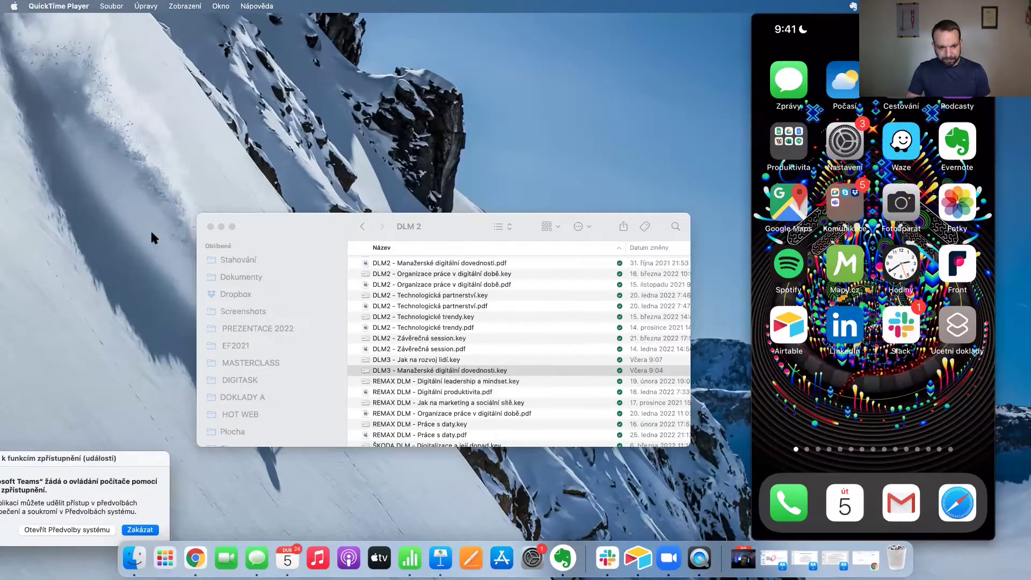
pyautogui.click(211, 226)
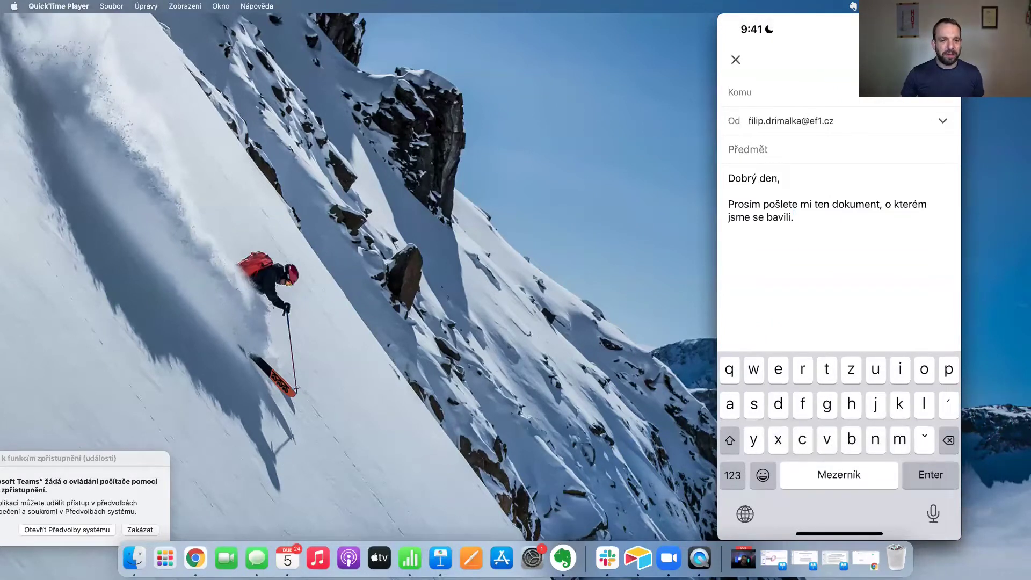
# Select and cut all the sample request text from the iPhone email body.
pyautogui.moveTo(736, 143)
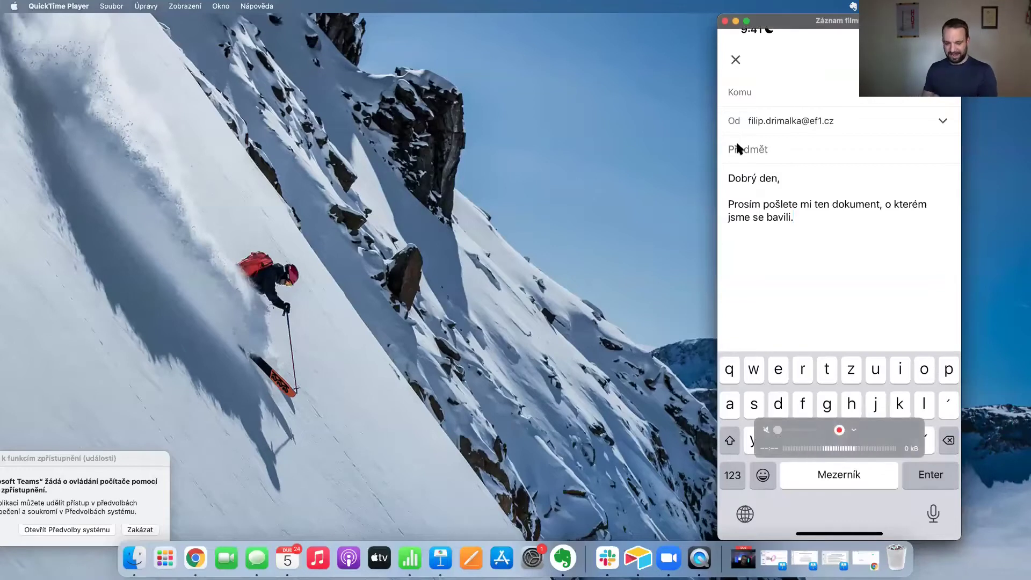
pyautogui.press('super+a')
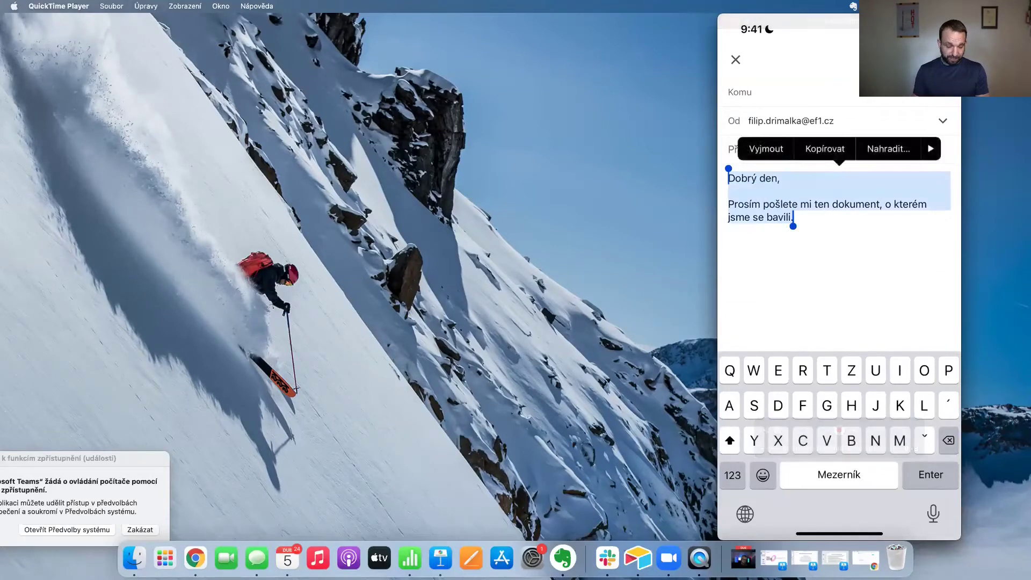
pyautogui.press('super+x')
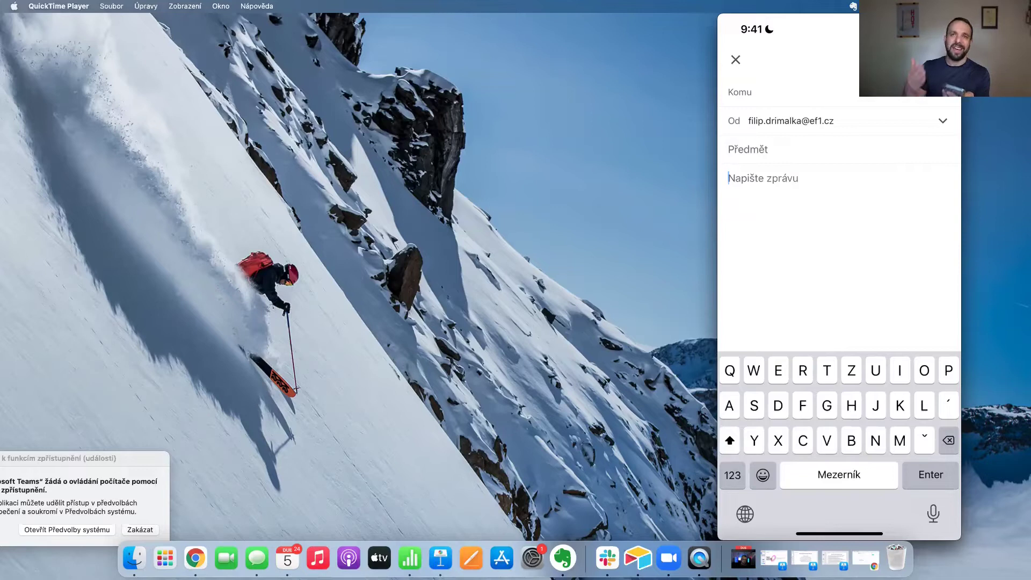
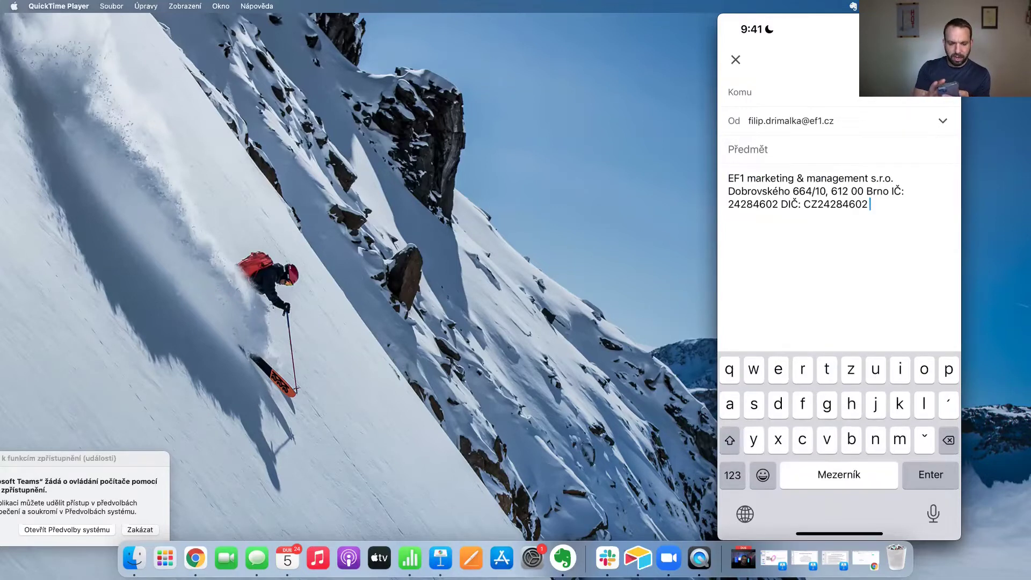
# Insert the company address snippet and a number snippet into the email body, then delete both.
pyautogui.tripleClick(739, 185)
pyautogui.press('BackSpace')
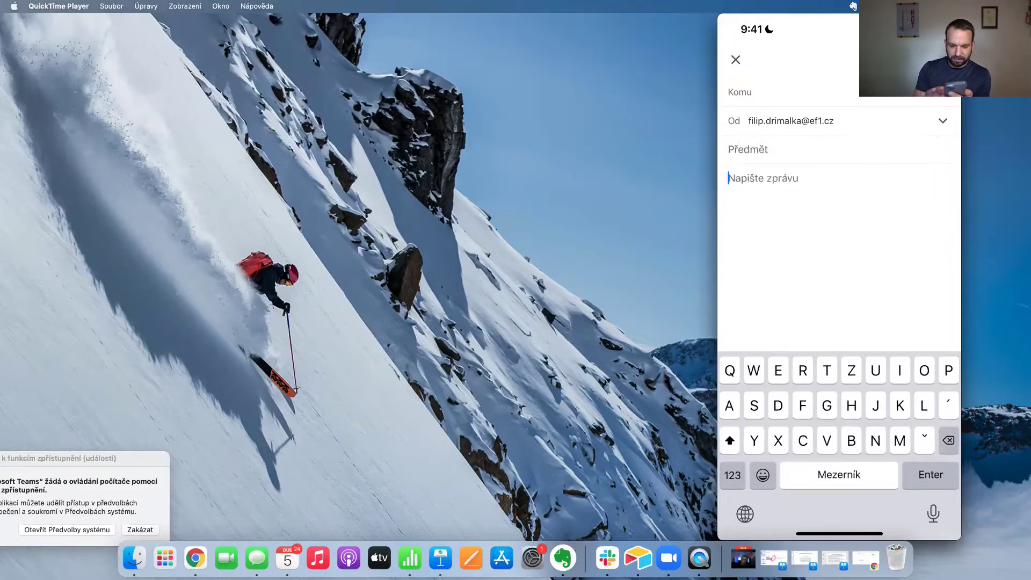
pyautogui.doubleClick(757, 178)
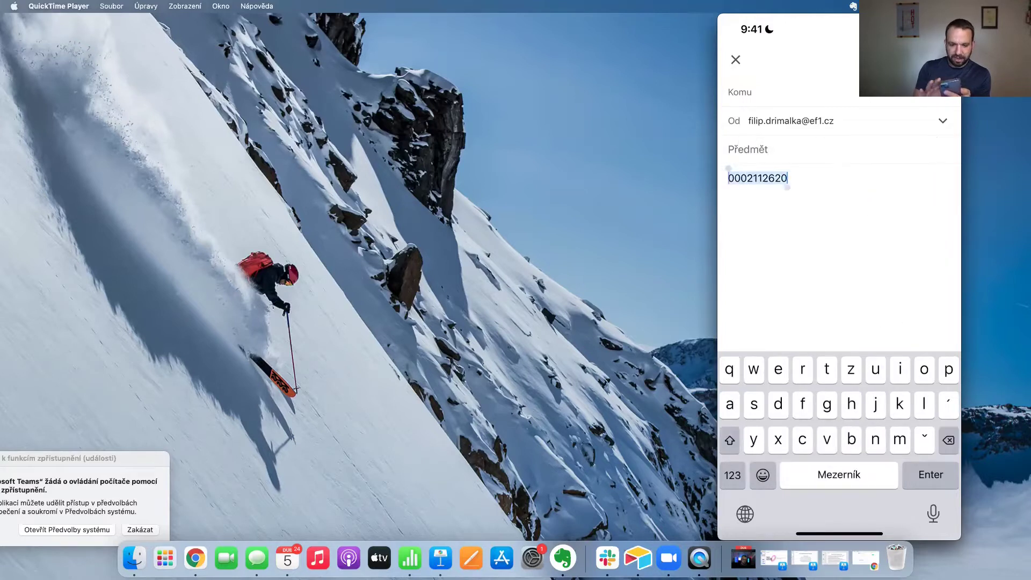
pyautogui.press('BackSpace')
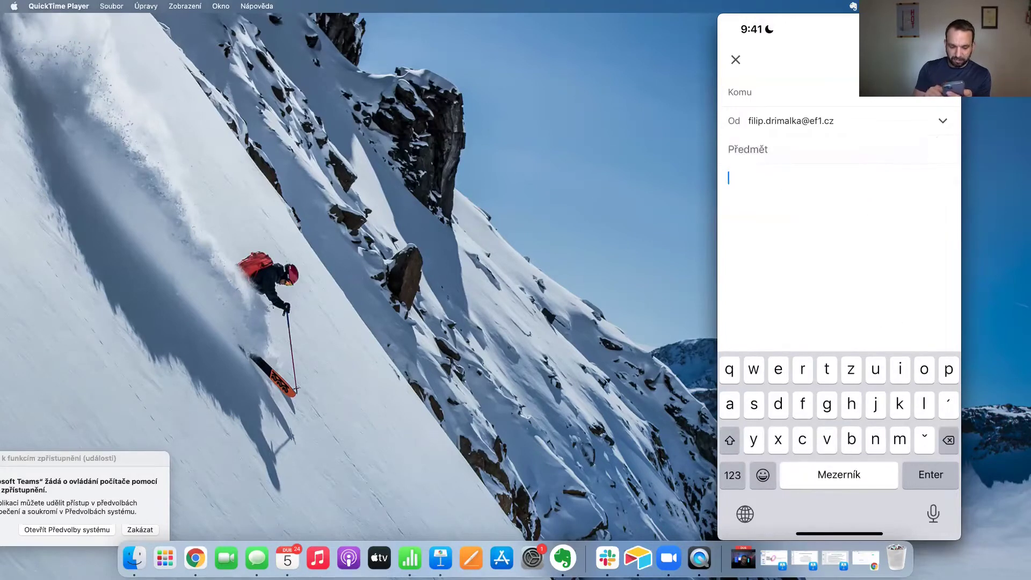
pyautogui.press('BackSpace')
# Insert the 'Bio' links snippet, then select and delete its link lines.
pyautogui.write('Bio CZ: http://bit.ly/FD-BIO-CZ')
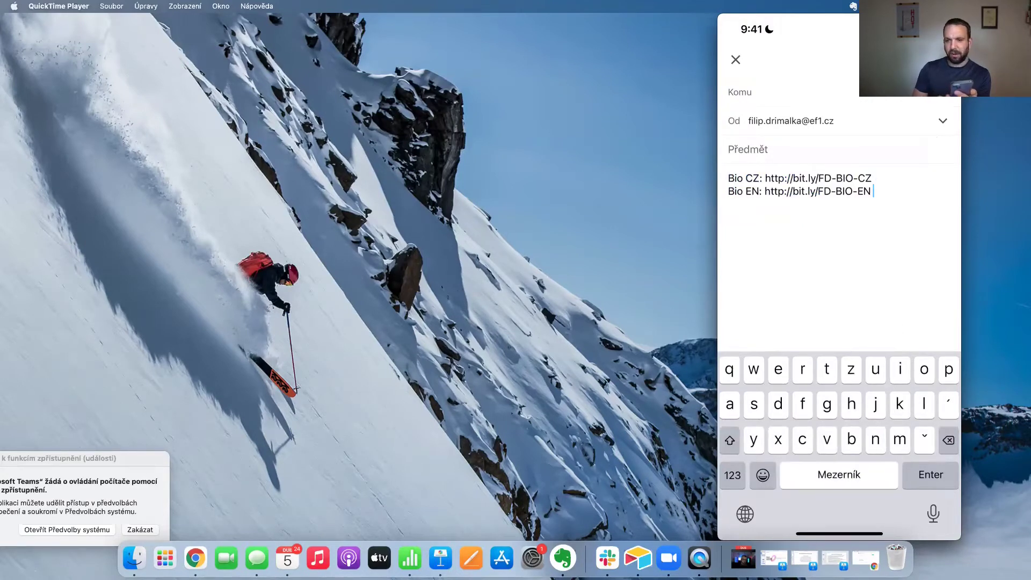
pyautogui.click(730, 178)
pyautogui.tripleClick(801, 184)
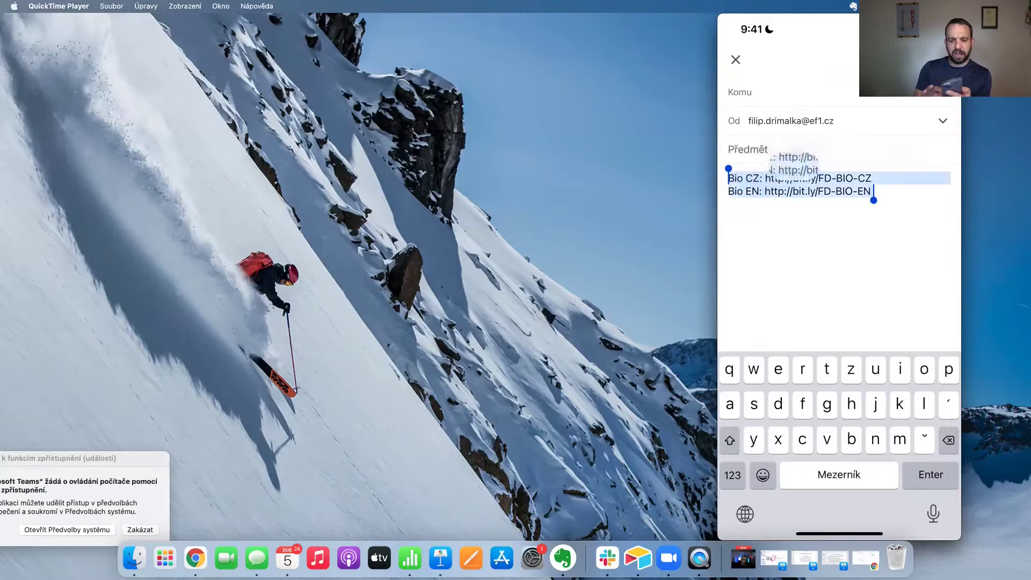
pyautogui.press('BackSpace')
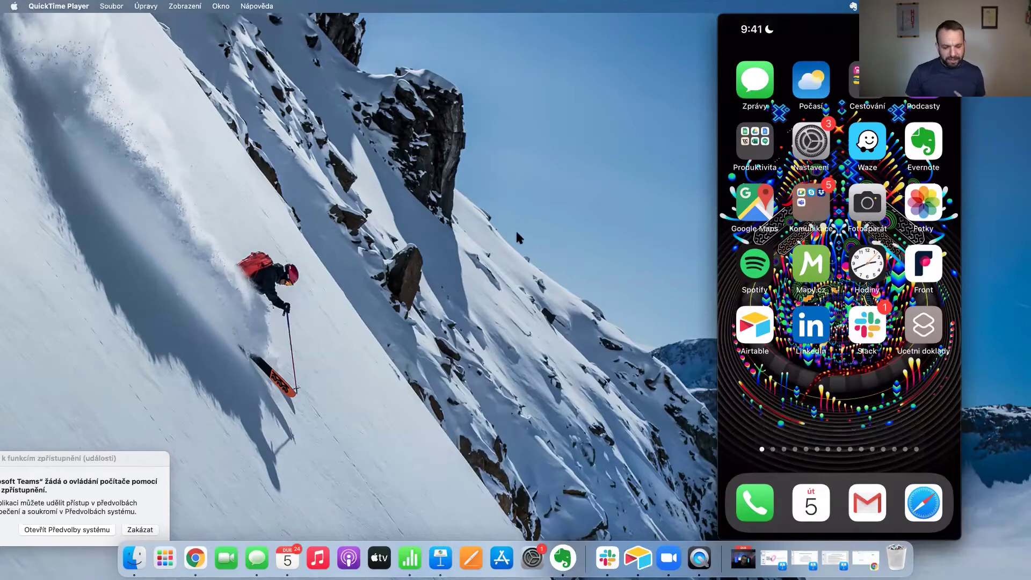
# Restore the minimized Keynote presentation briefly, then minimize it again.
pyautogui.click(440, 558)
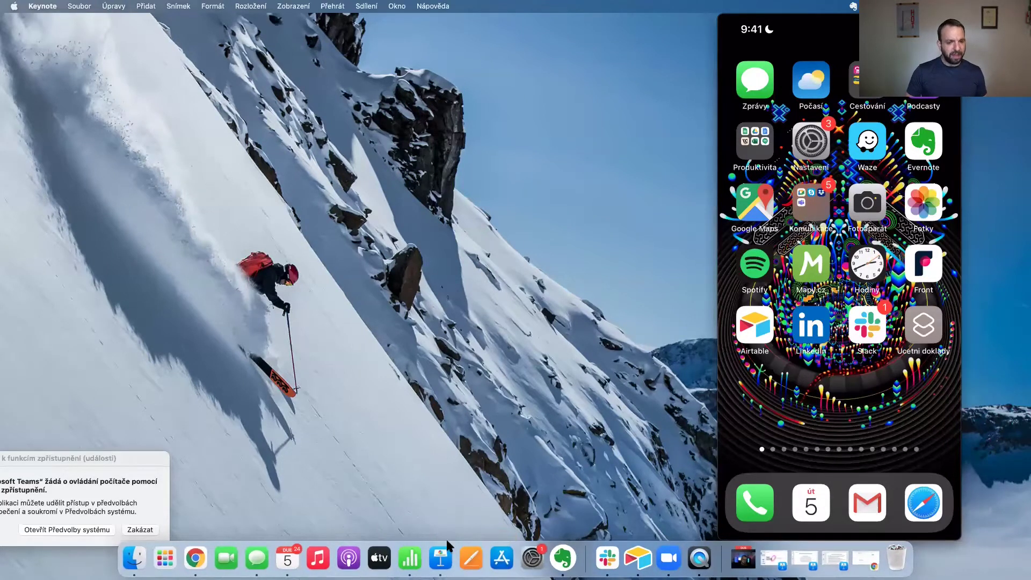
pyautogui.click(831, 549)
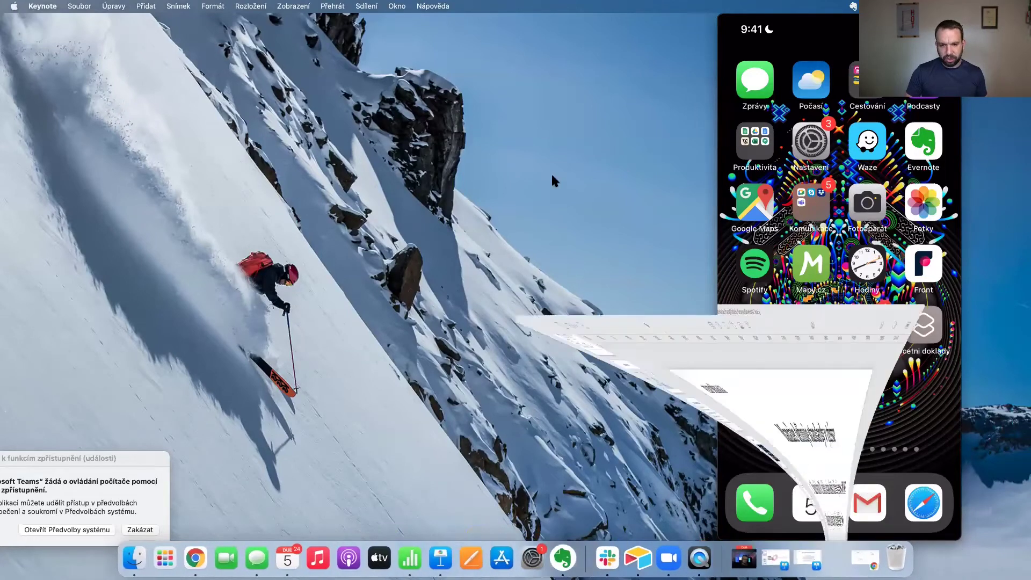
pyautogui.click(23, 21)
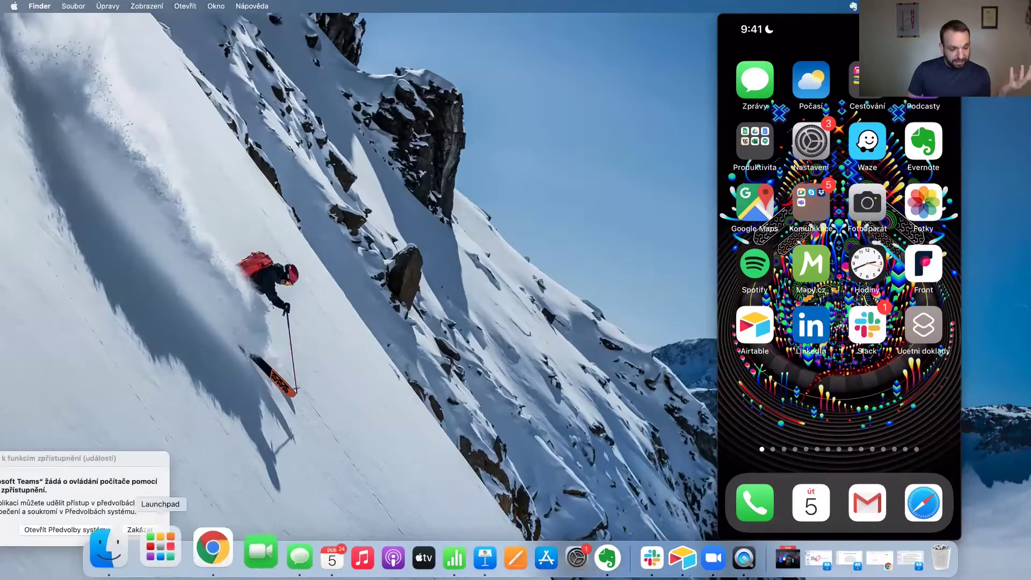
# Load the Todoist and Freelo websites in new Chrome tabs, then bring Keynote back to the front.
pyautogui.click(202, 561)
pyautogui.press('super+t')
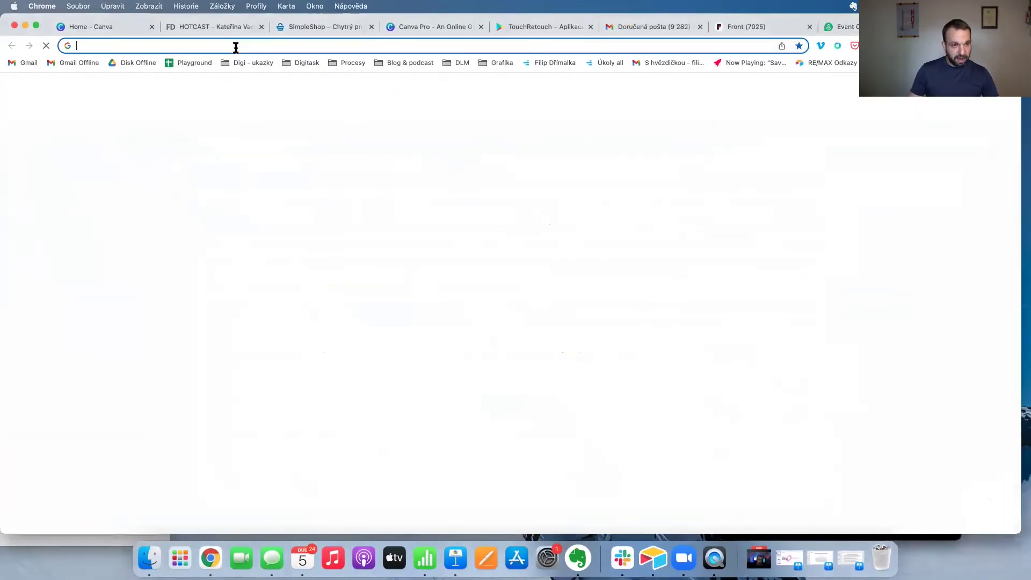
pyautogui.write('todoist.com/cs')
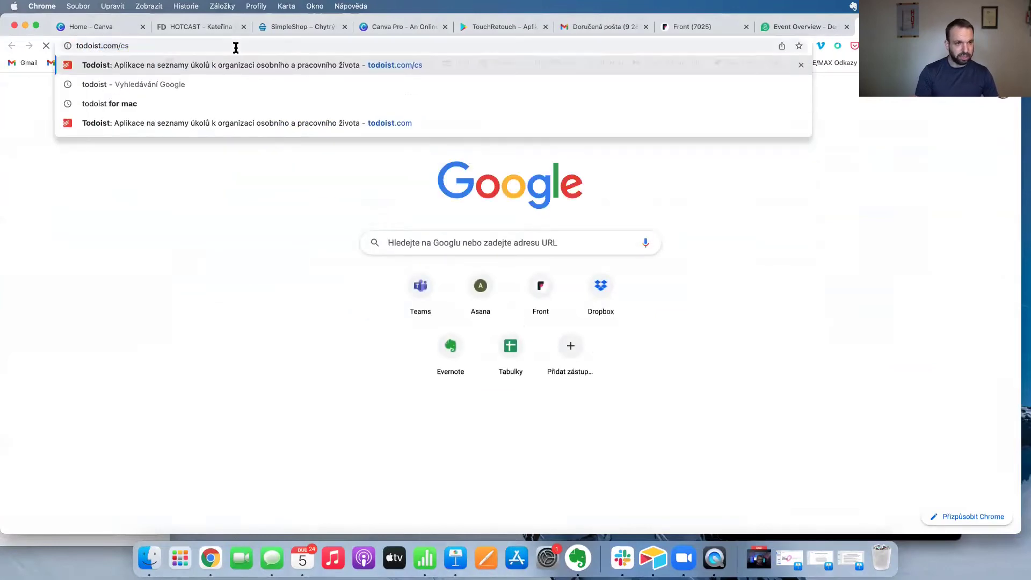
pyautogui.press('Return')
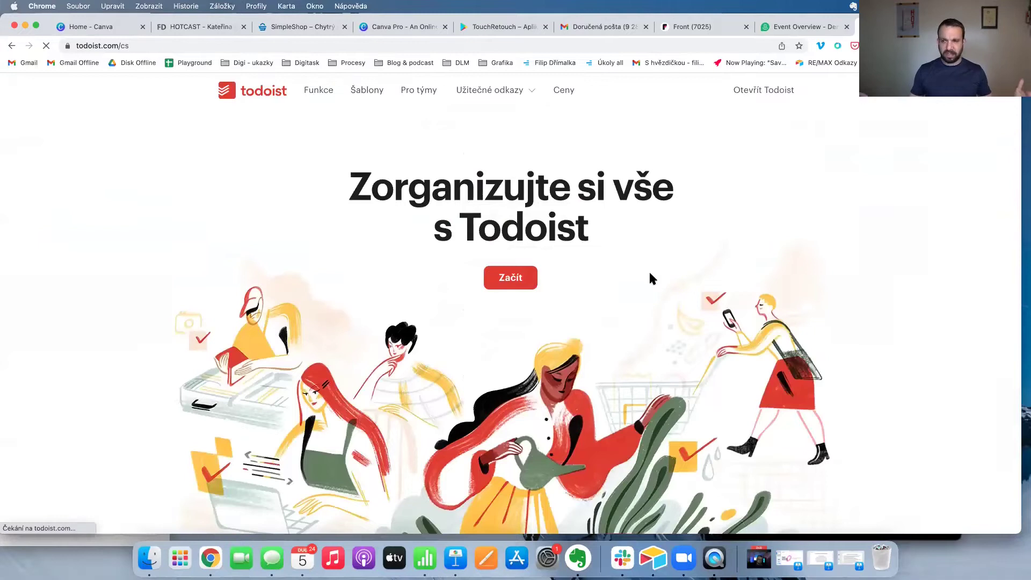
pyautogui.press('super+t')
pyautogui.write('fr')
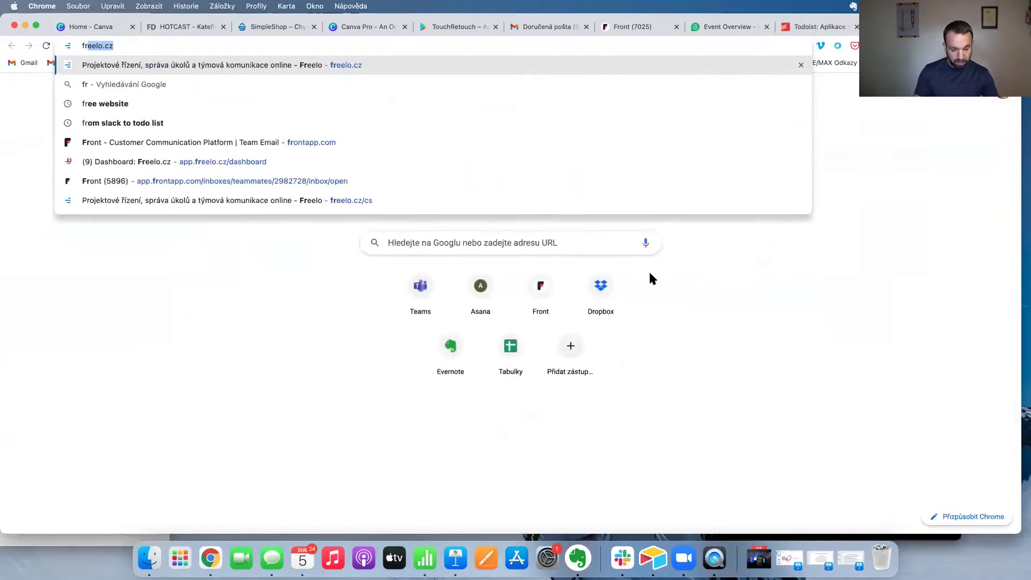
pyautogui.write('eelo')
pyautogui.press('Return')
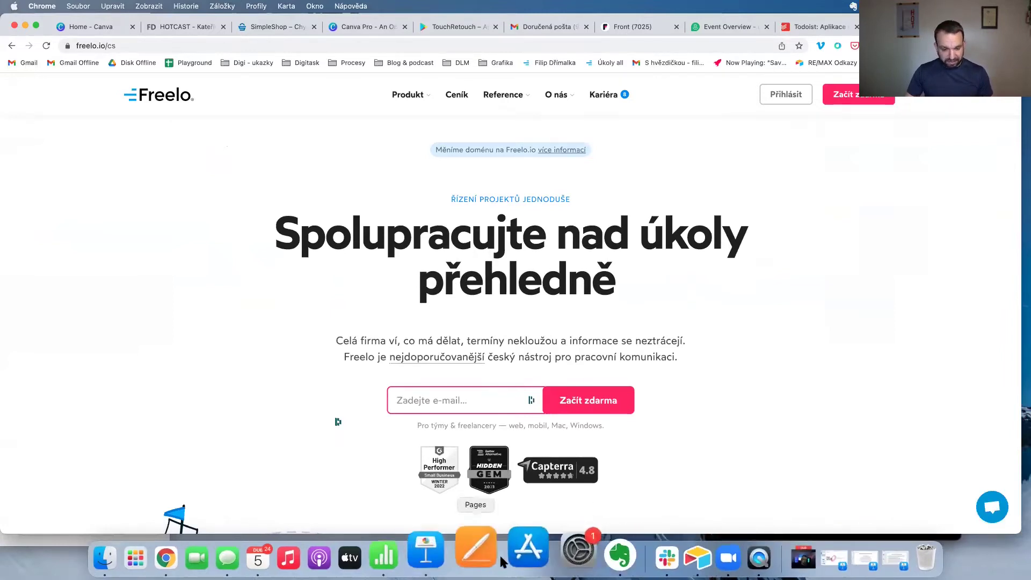
pyautogui.click(411, 558)
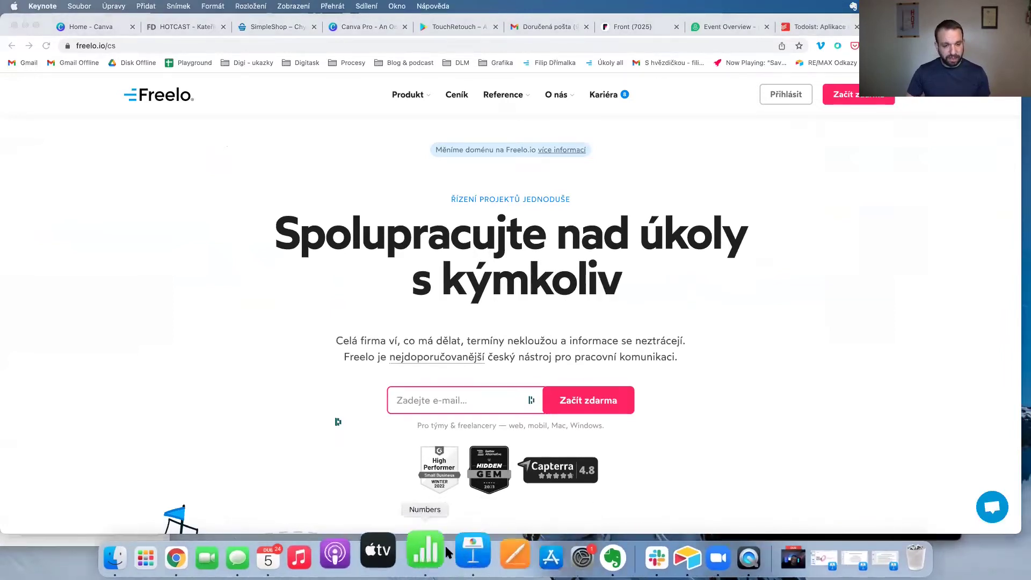
pyautogui.click(89, 7)
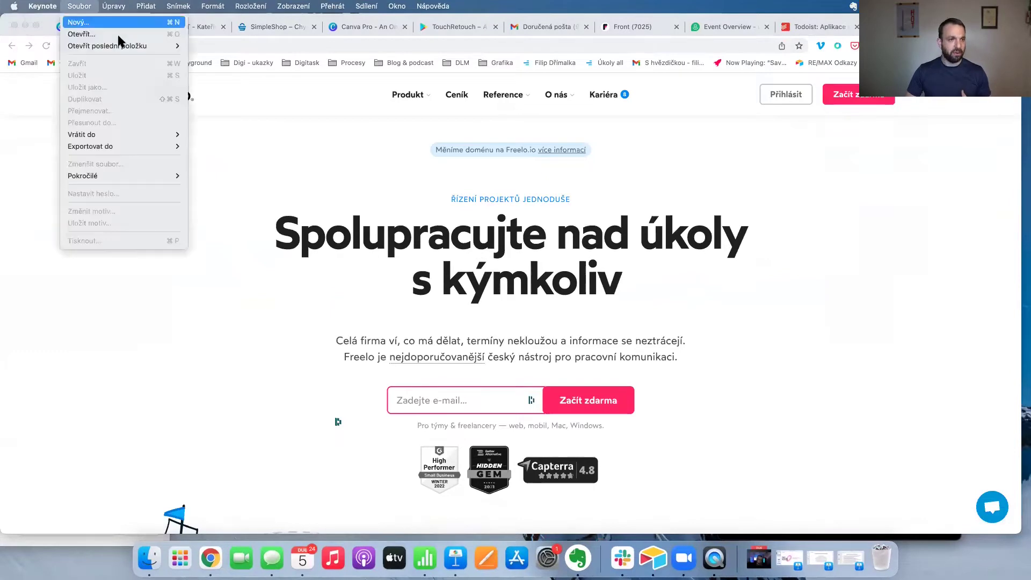
# Reopen the recent DLM3 deck at slide 17, fit the slide to the window, and return to Chrome.
pyautogui.moveTo(161, 44)
pyautogui.click(204, 44)
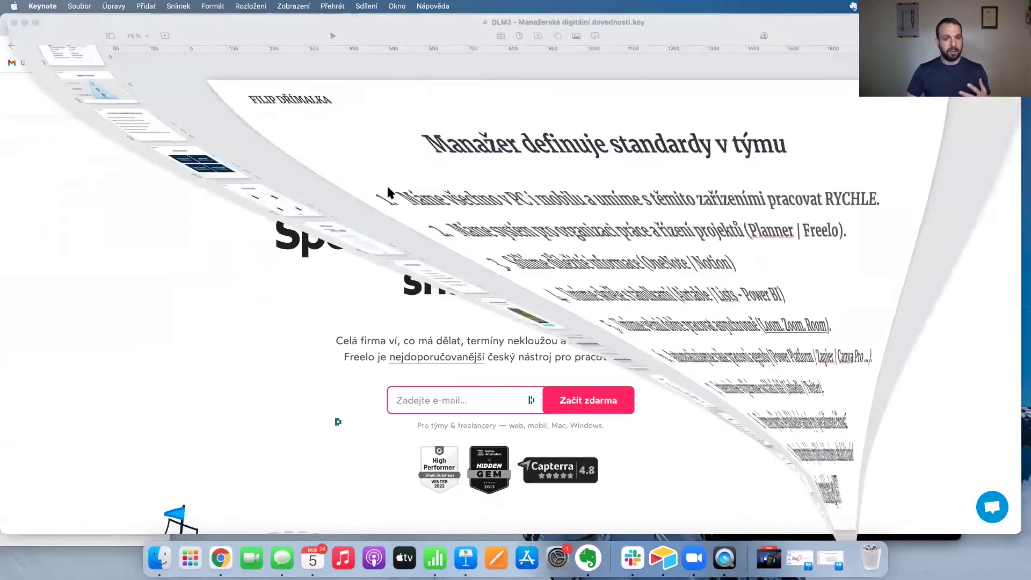
pyautogui.click(68, 469)
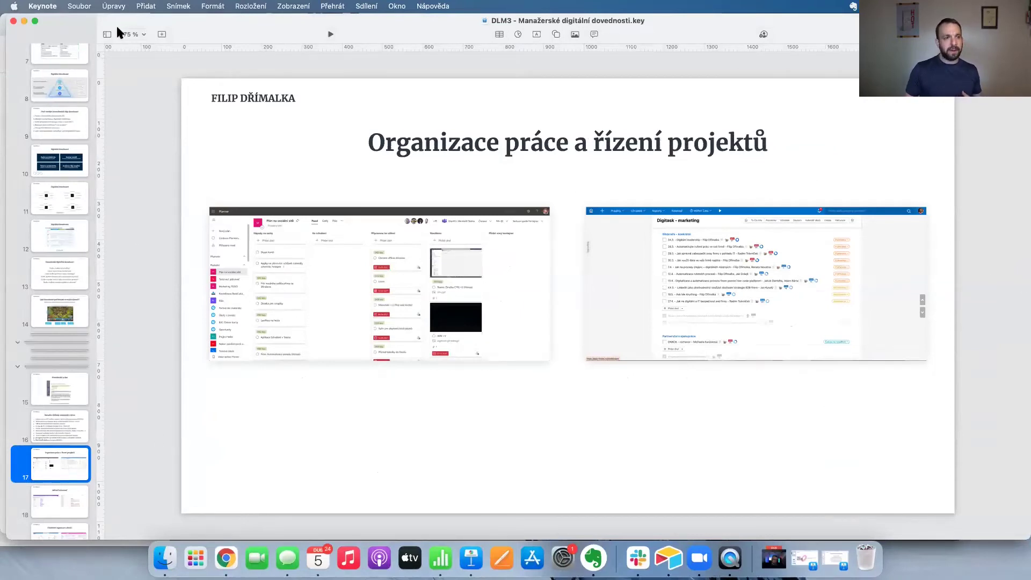
pyautogui.click(132, 34)
pyautogui.click(154, 162)
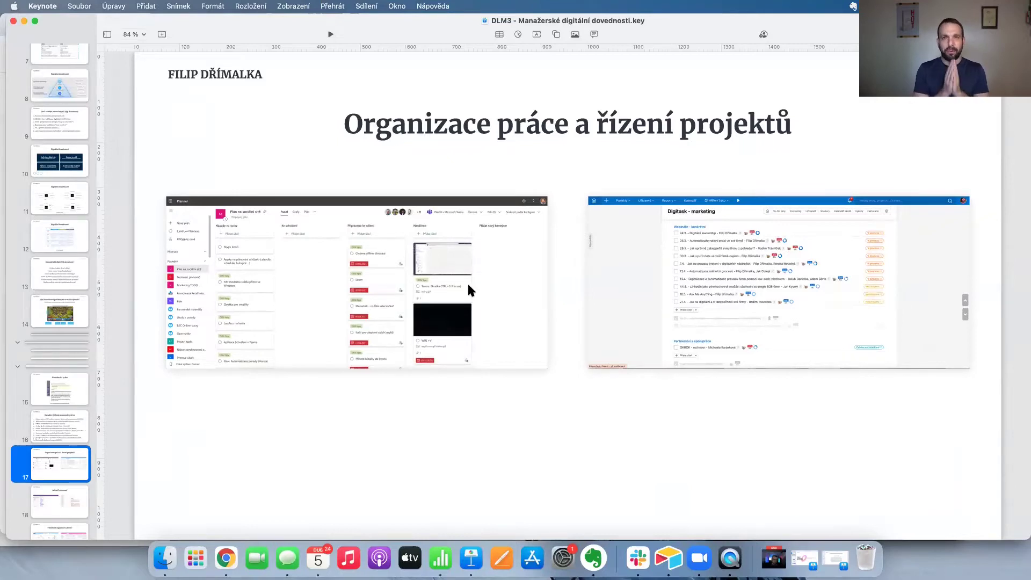
pyautogui.press('super+Tab')
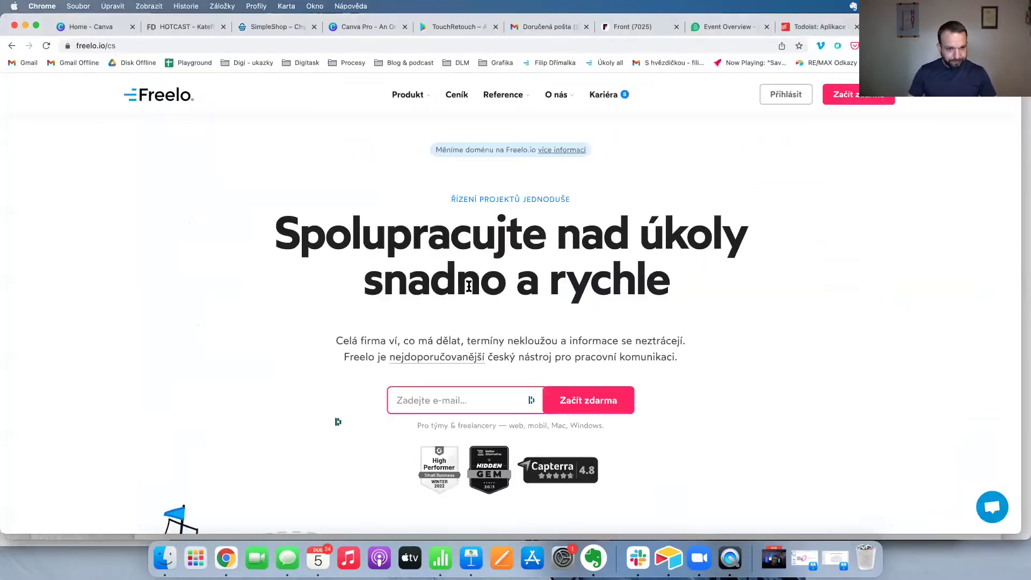
# Load Freelo in a new tab and sign in to the dashboard.
pyautogui.press('super+t')
pyautogui.write('freelo.cz')
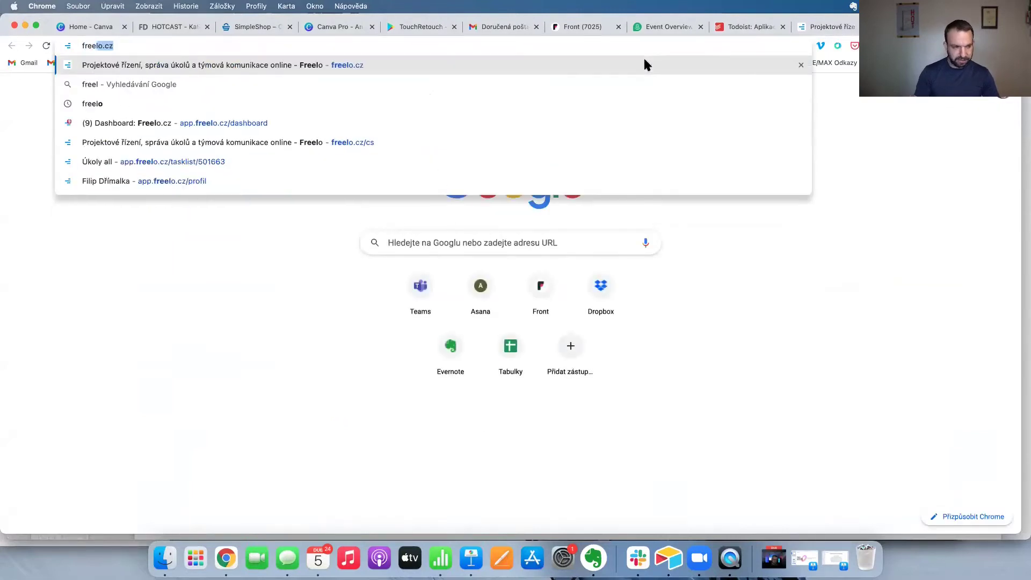
pyautogui.press('Return')
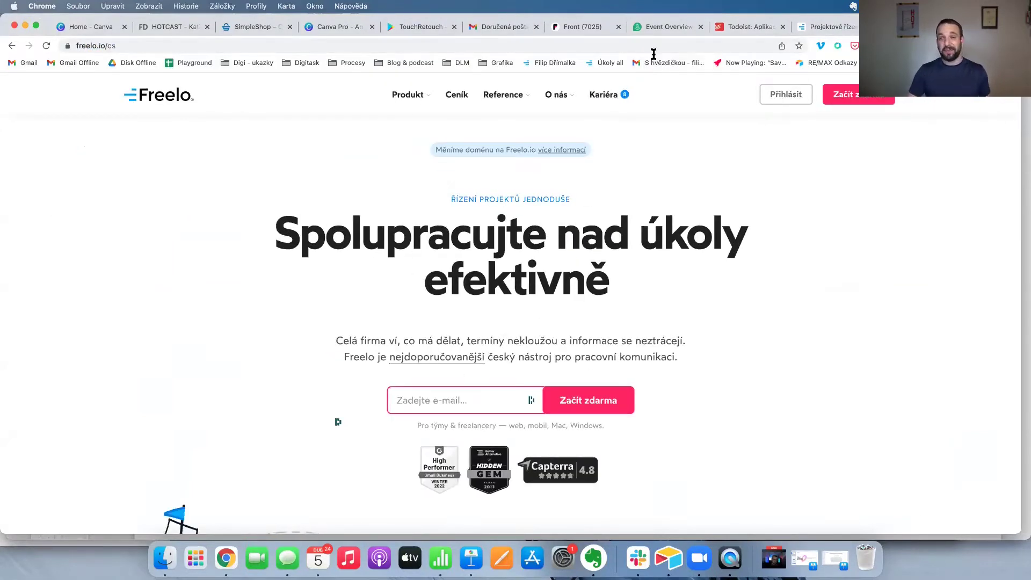
pyautogui.click(773, 98)
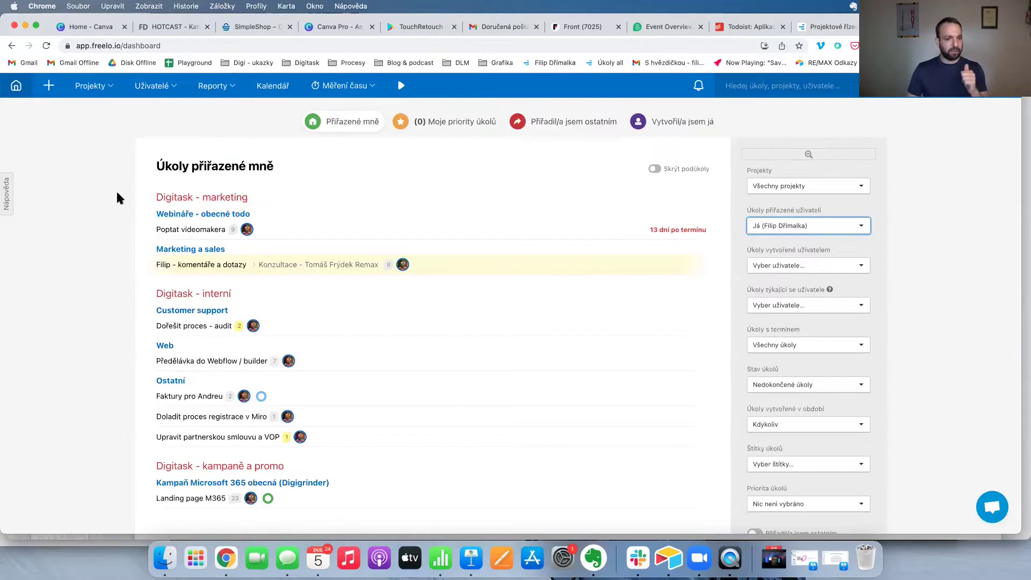
pyautogui.scroll(-5, 275, 370)
pyautogui.scroll(5, 248, 268)
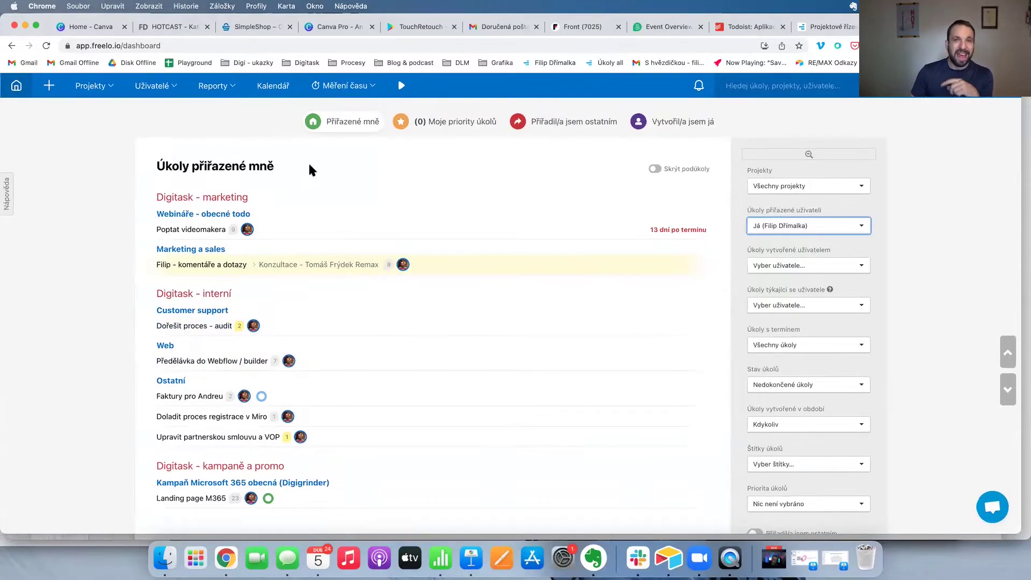
# Open the Digitask - marketing project and its March HOTCAST review task from the Hotcast list.
pyautogui.click(104, 88)
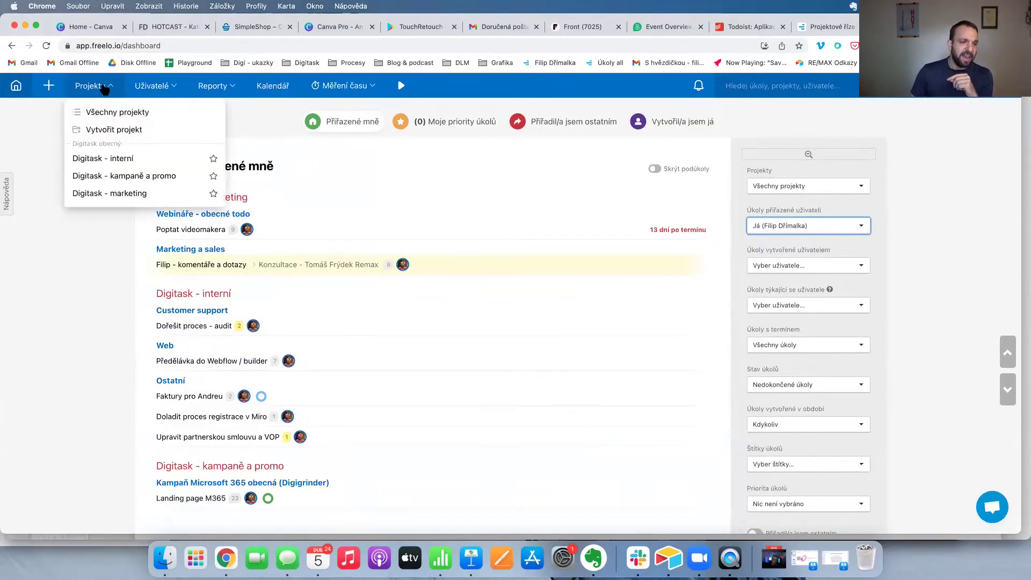
pyautogui.click(118, 195)
pyautogui.scroll(-10, 472, 257)
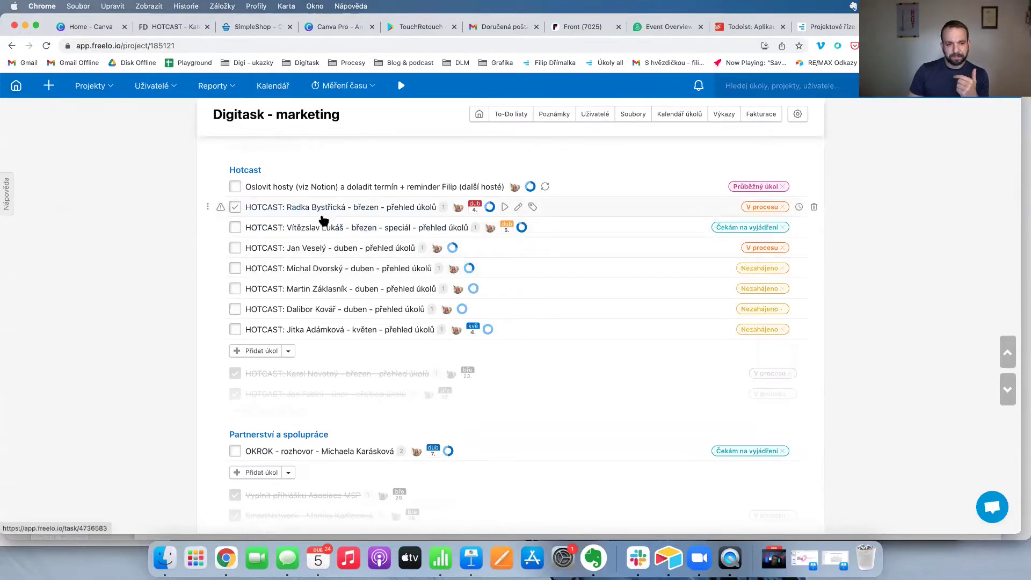
pyautogui.click(354, 208)
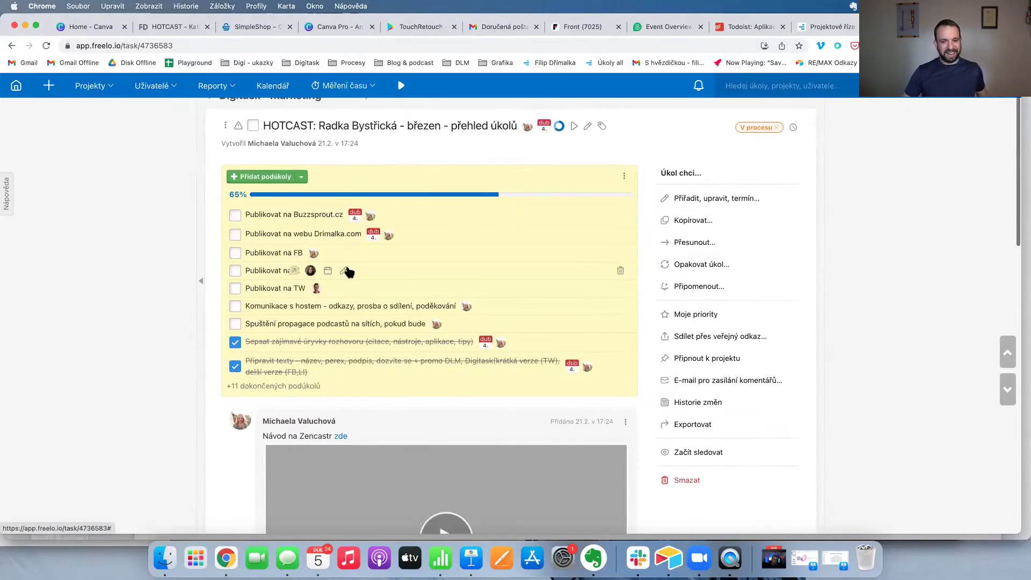
# Expand the 11 completed subtasks and highlight the email draft comment from greeting to links.
pyautogui.click(262, 387)
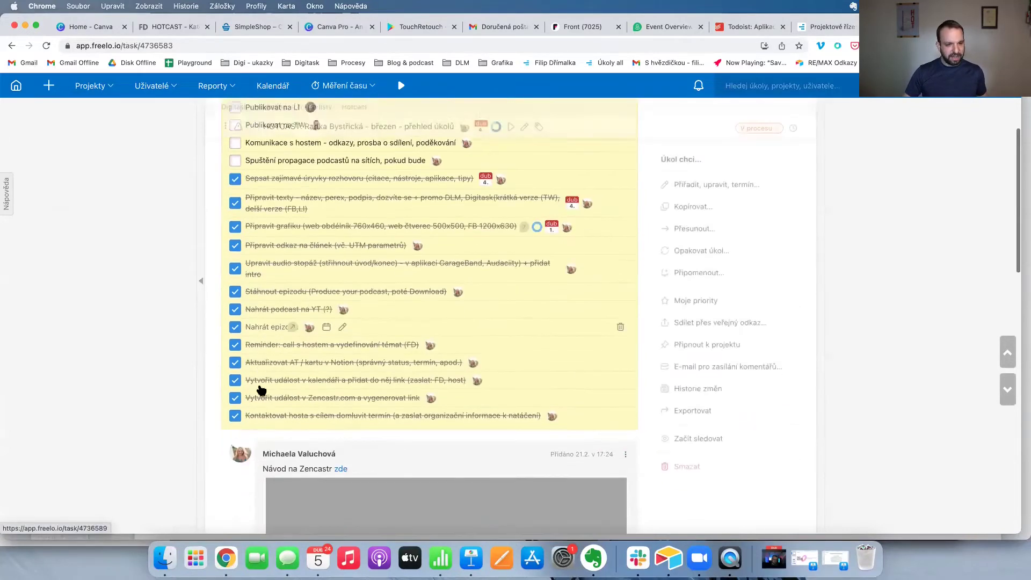
pyautogui.scroll(-15, 356, 340)
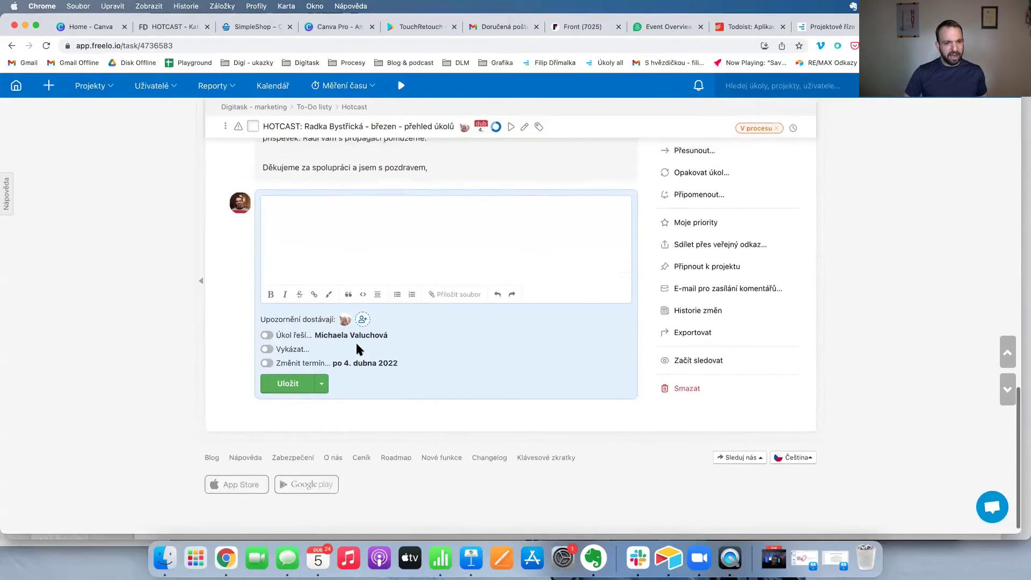
pyautogui.scroll(6, 355, 348)
pyautogui.moveTo(265, 284); pyautogui.dragTo(363, 369)
pyautogui.click(318, 343)
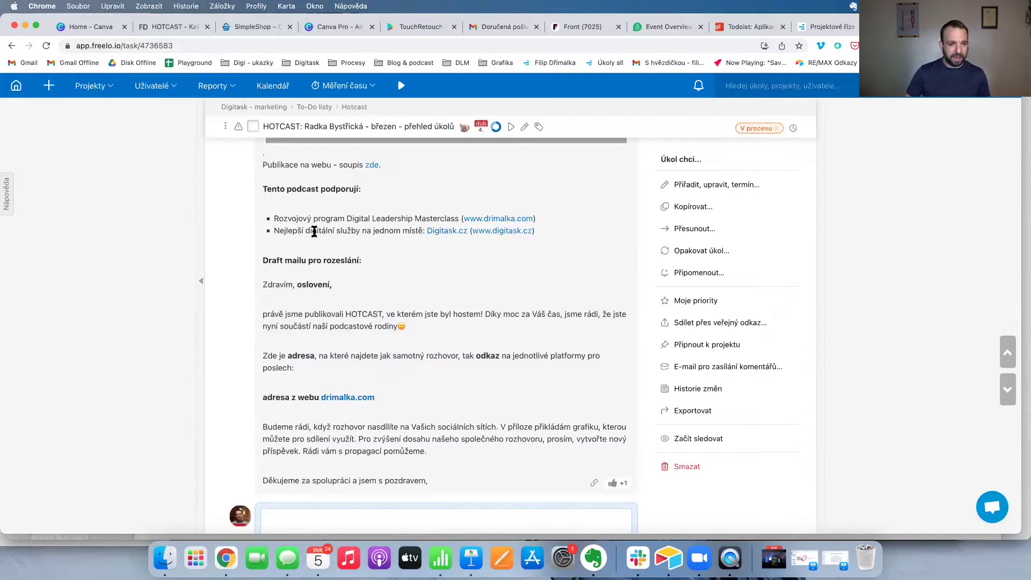
pyautogui.moveTo(261, 284); pyautogui.dragTo(338, 377)
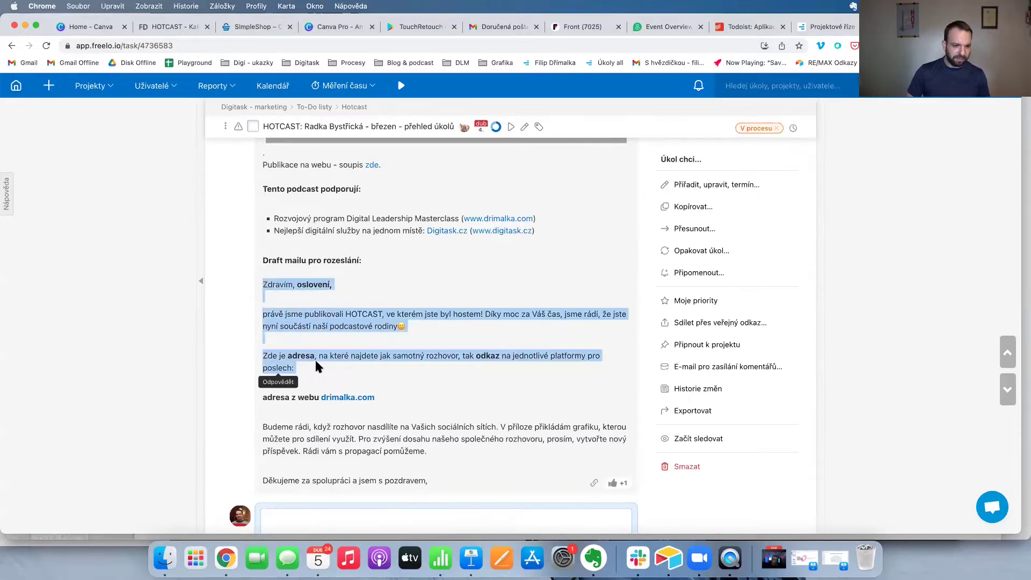
pyautogui.click(295, 282)
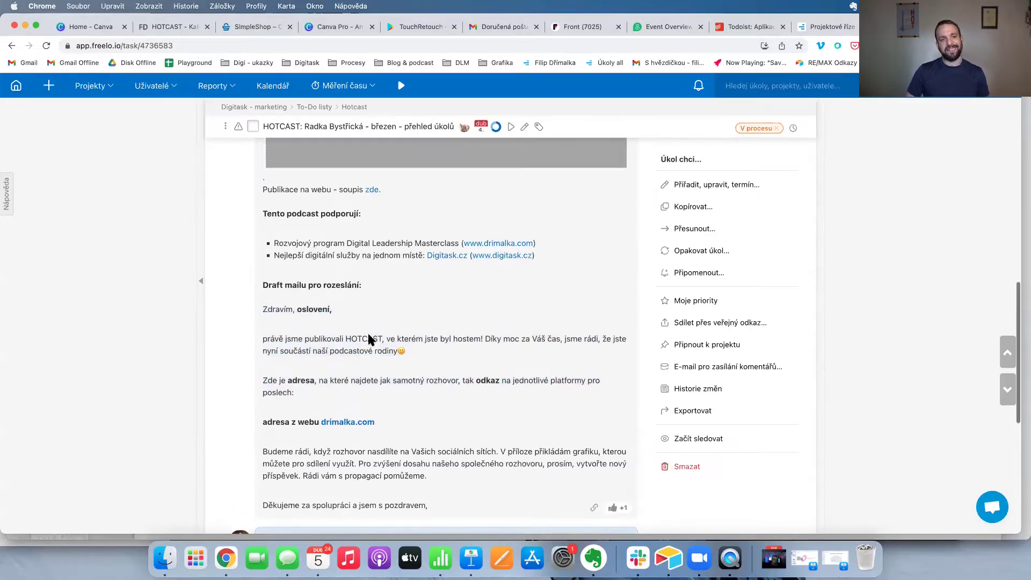
pyautogui.scroll(5, 368, 340)
pyautogui.scroll(15, 368, 340)
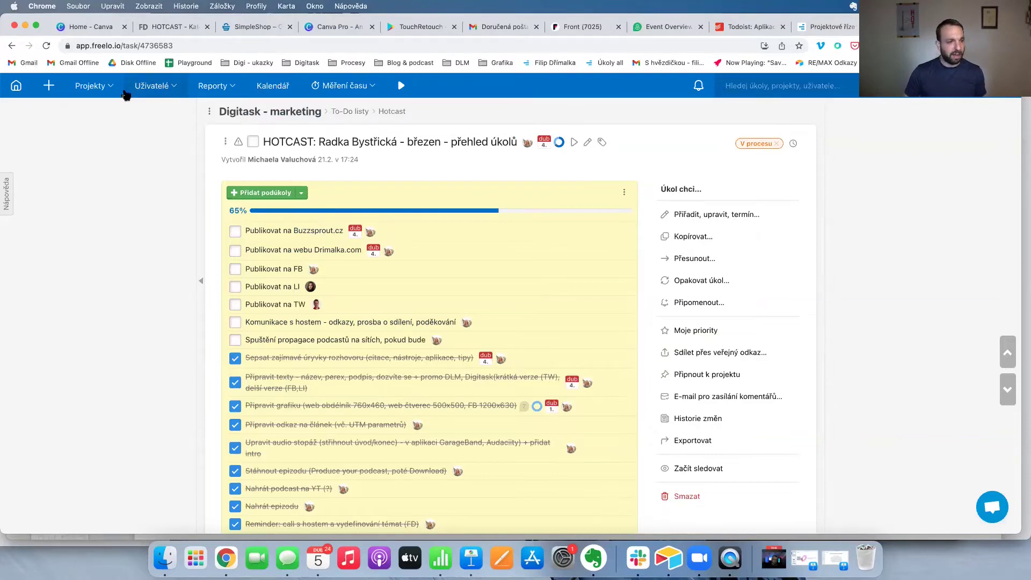
# Return to Digitask - marketing, open task '12.4. - Automatizace rutinních procesů', and expand its 20 completed subtasks.
pyautogui.click(93, 86)
pyautogui.click(109, 193)
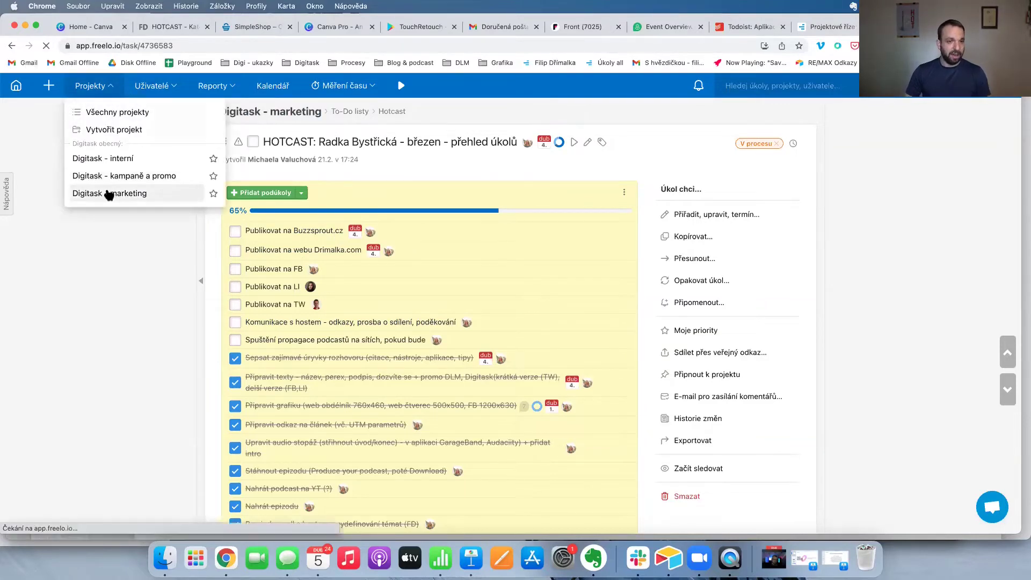
pyautogui.scroll(-10, 363, 217)
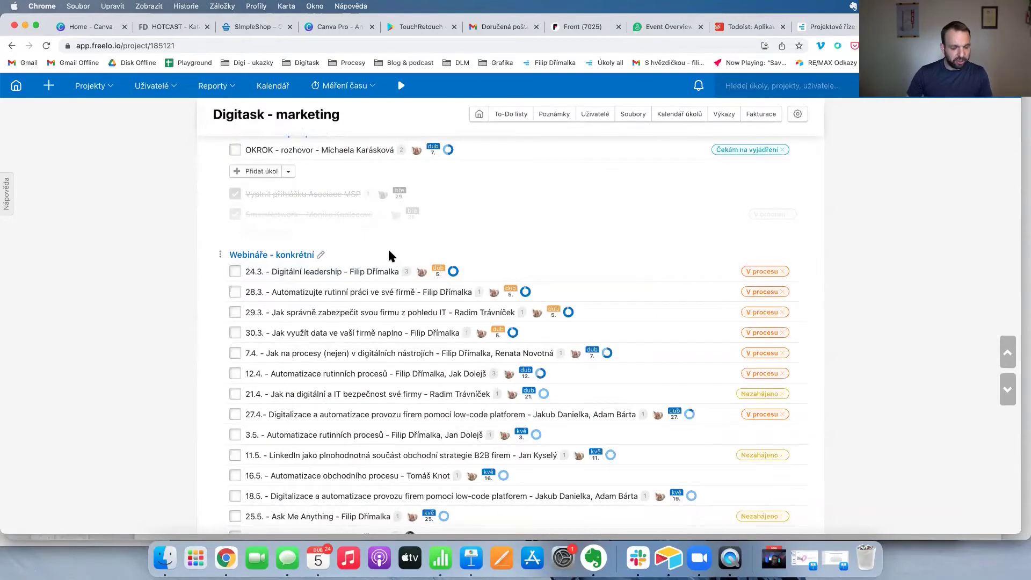
pyautogui.scroll(-3, 390, 257)
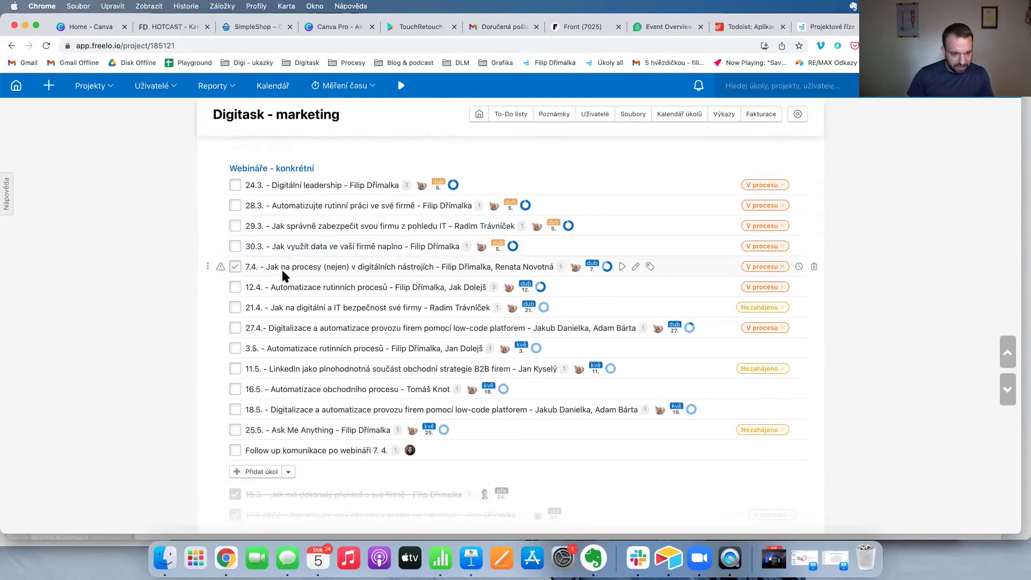
pyautogui.click(336, 288)
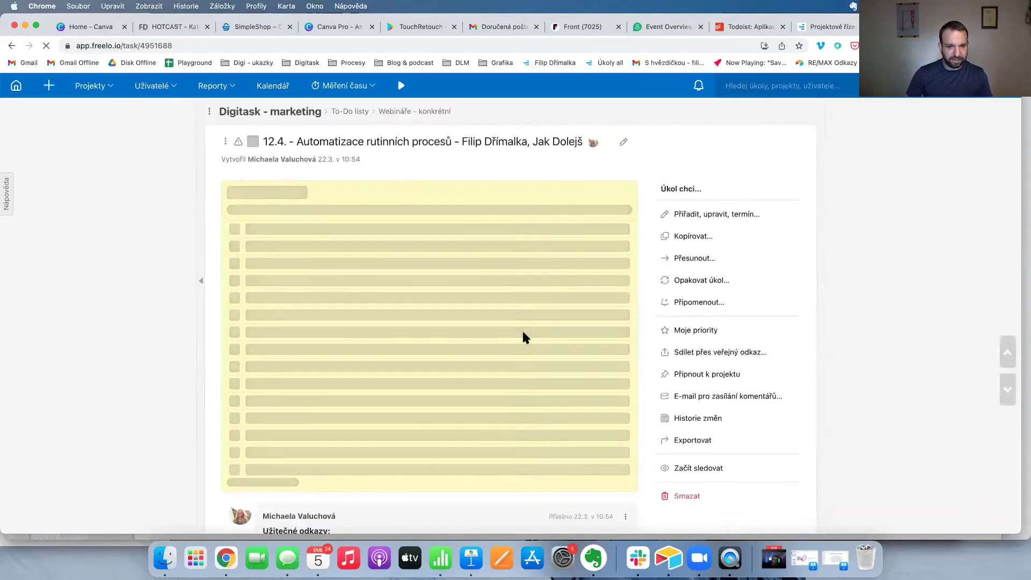
pyautogui.scroll(-6, 310, 296)
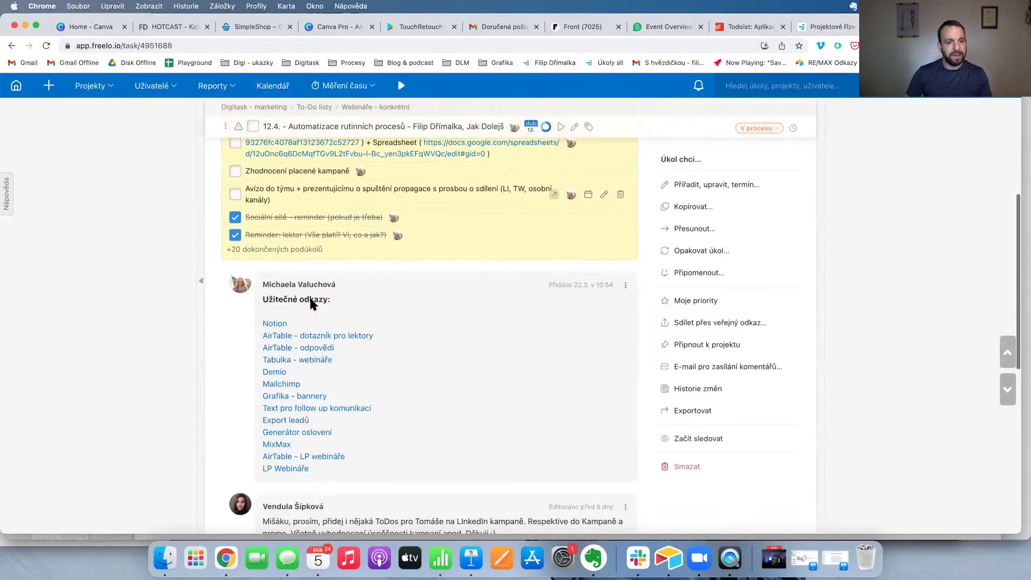
pyautogui.click(272, 249)
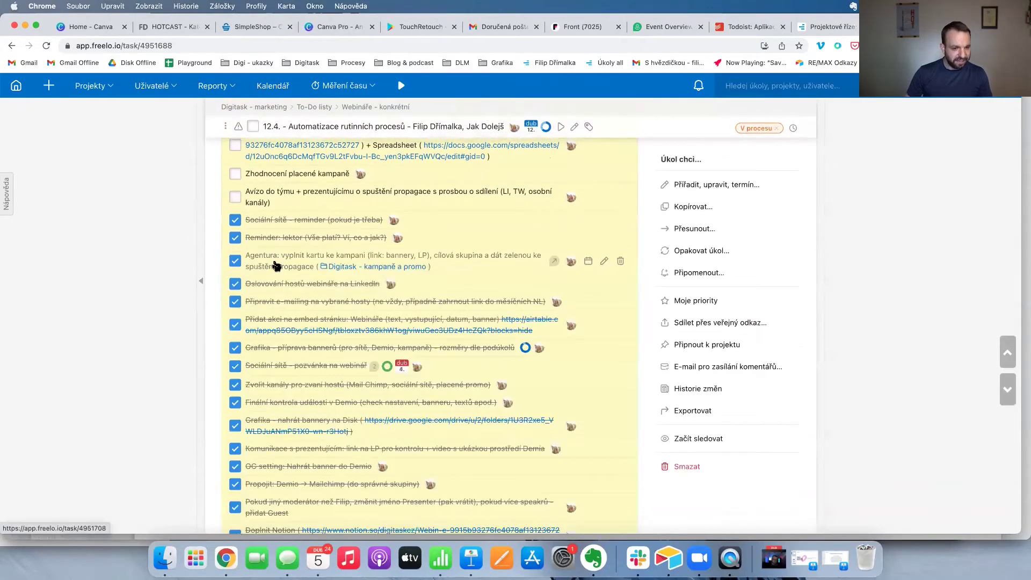
pyautogui.scroll(-2, 290, 301)
pyautogui.scroll(10, 353, 318)
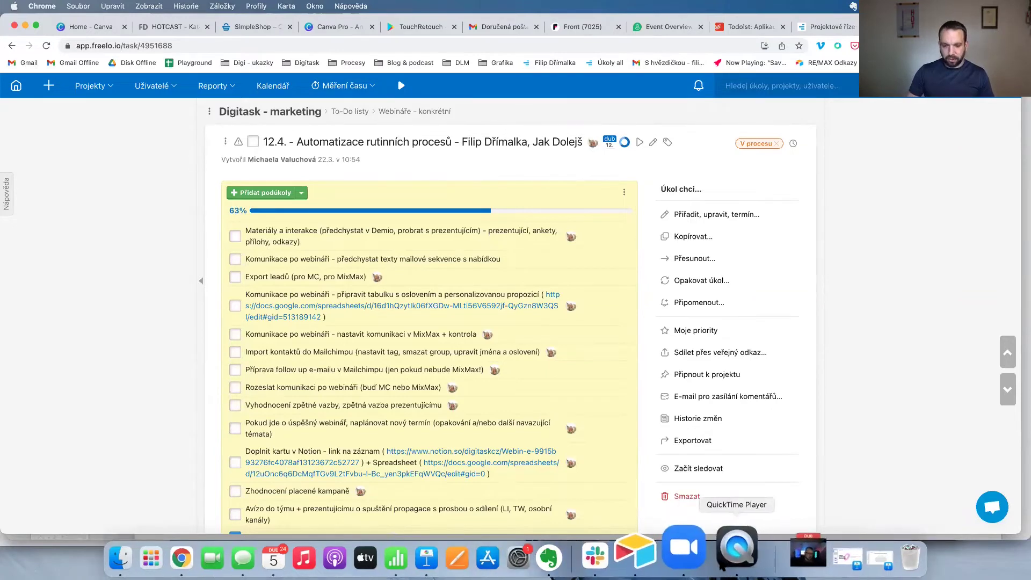
# Add 'Poslat materialy z webinare' to the iPhone To Do Team list, mark it done, and close the mirror.
pyautogui.click(728, 559)
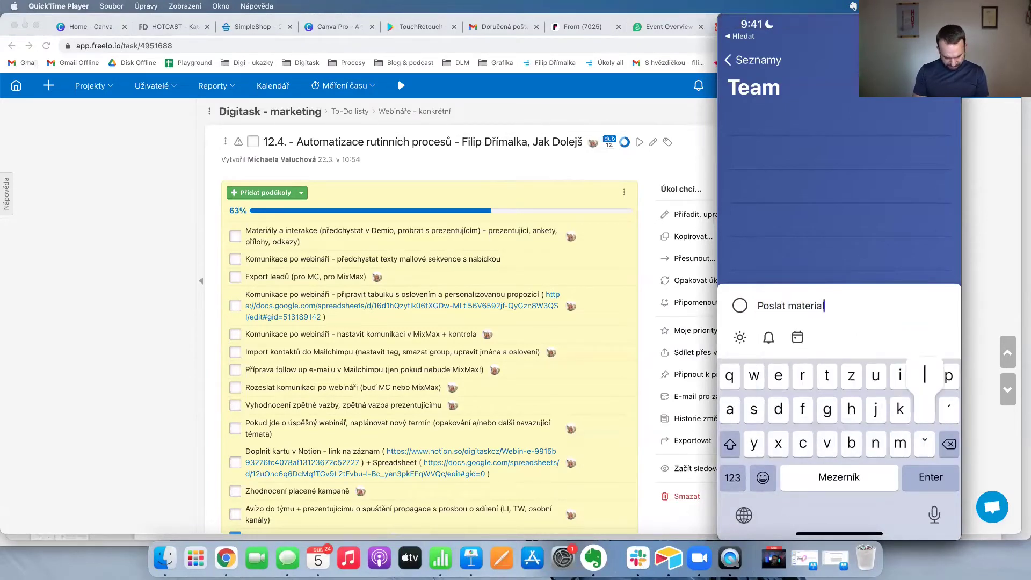
pyautogui.write('are')
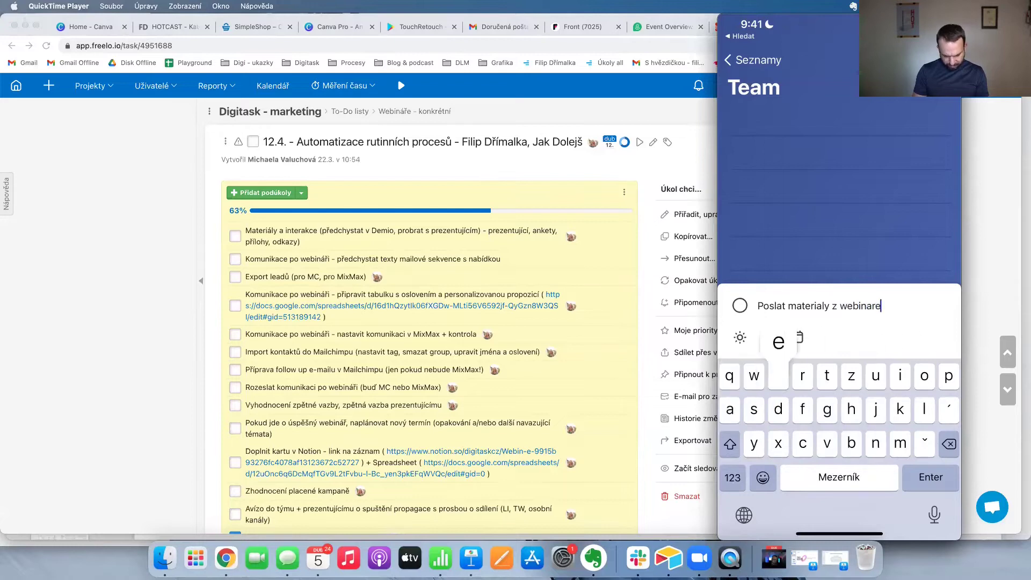
pyautogui.press('Return')
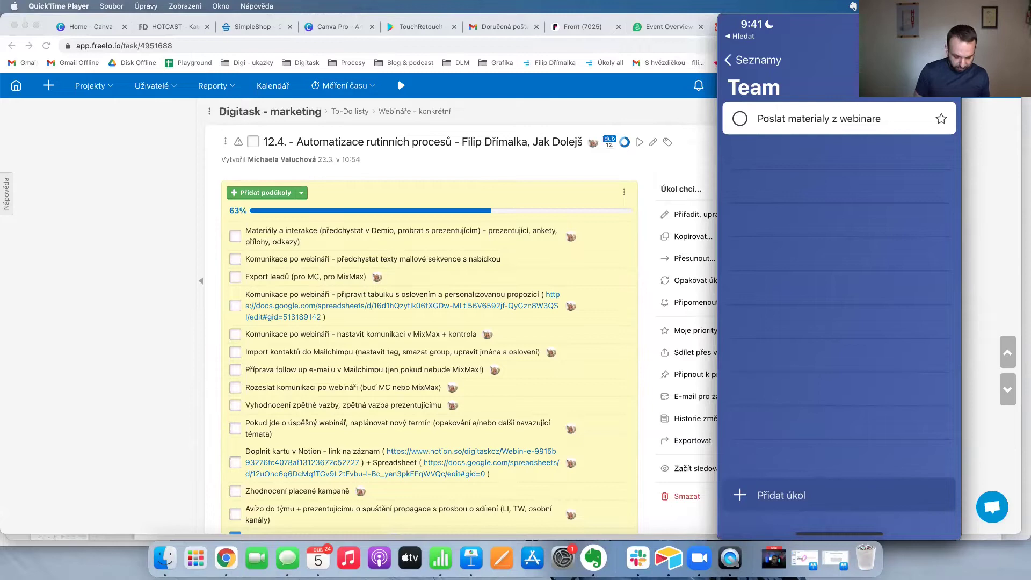
pyautogui.click(740, 119)
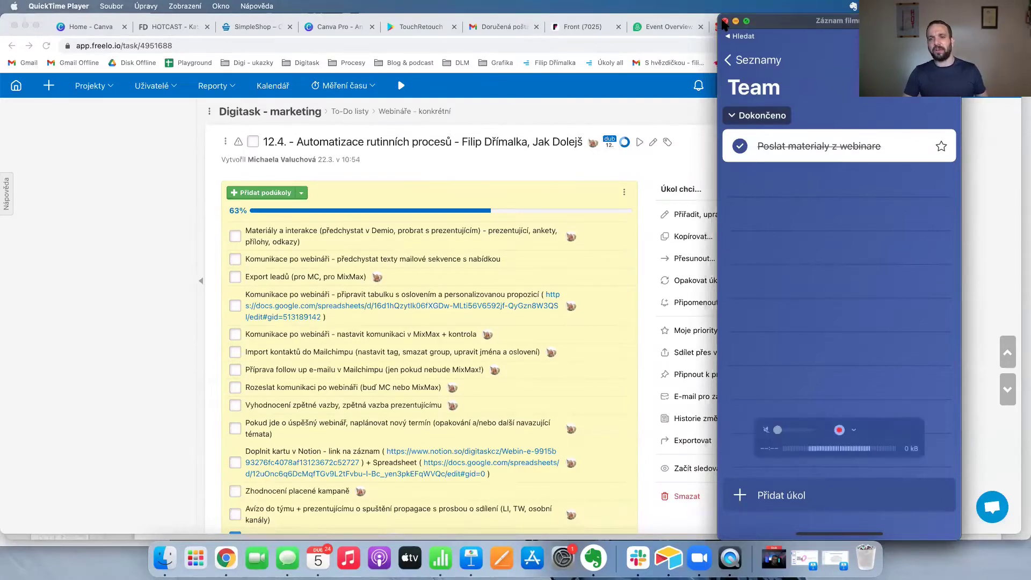
pyautogui.click(725, 24)
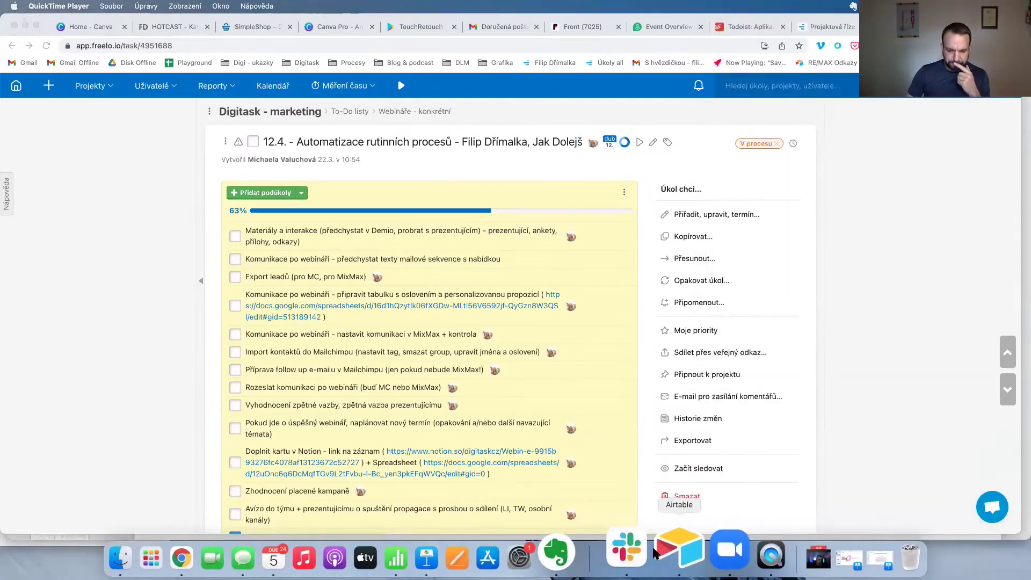
# Highlight the sharing-information line on the team-standards slide, then go to slide 18 'Sdílení informací'.
pyautogui.click(475, 274)
pyautogui.click(465, 548)
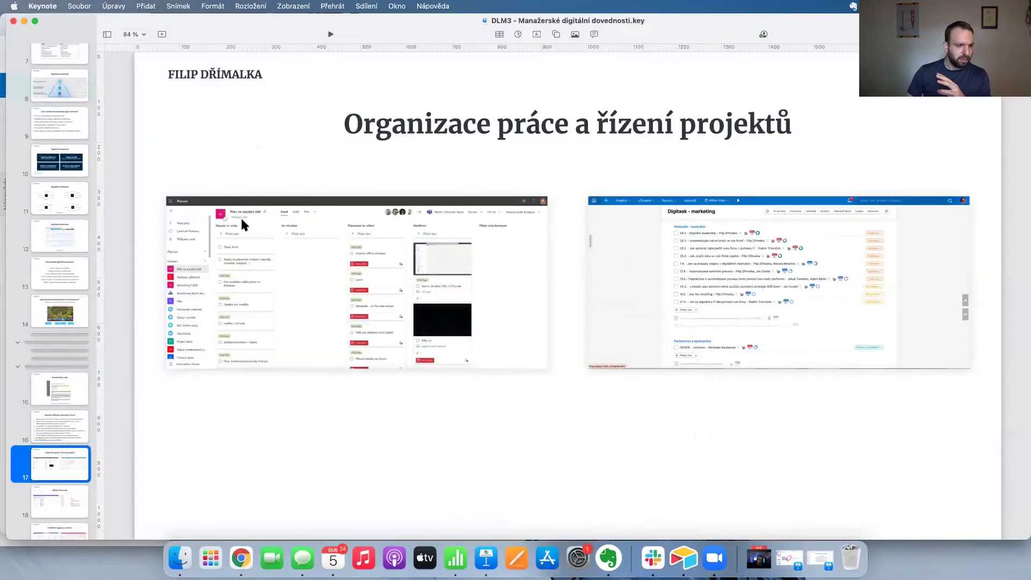
pyautogui.press('Up')
pyautogui.tripleClick(301, 248)
pyautogui.click(272, 180)
pyautogui.click(380, 260)
pyautogui.tripleClick(380, 257)
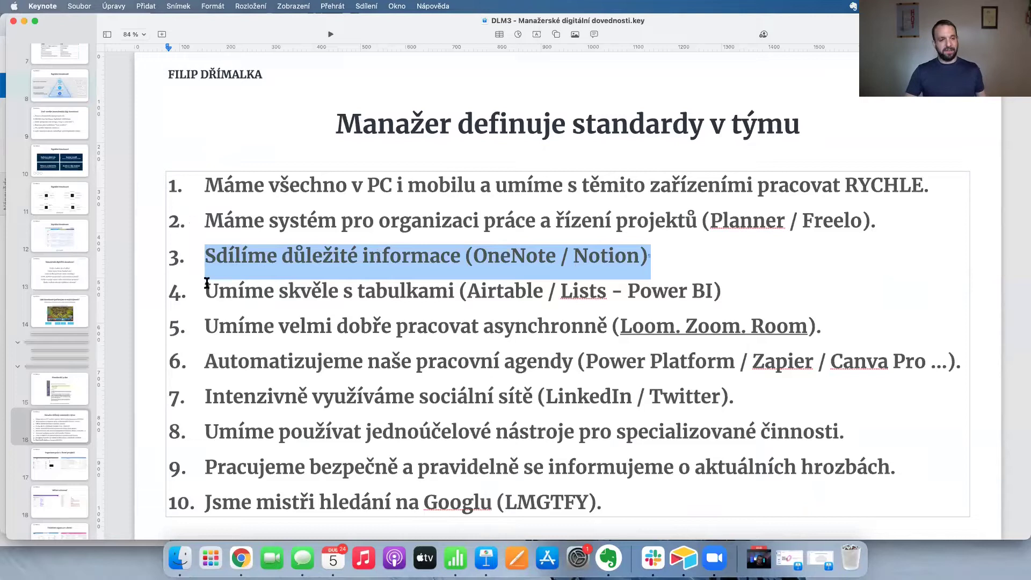
pyautogui.click(71, 472)
pyautogui.click(71, 503)
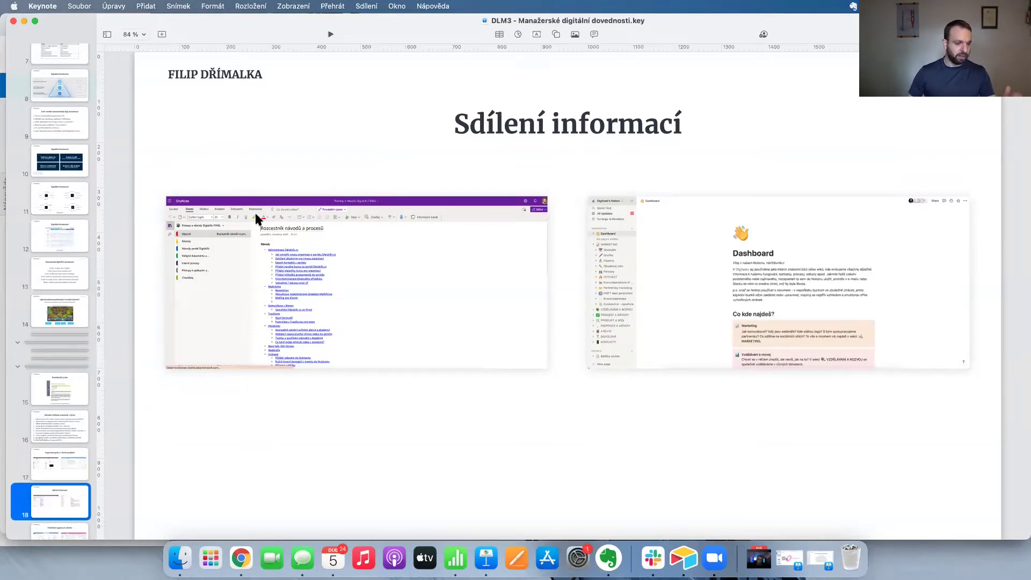
# Zoom the slide to 150 % and scroll across to the OneNote and Notion screenshots.
pyautogui.click(136, 33)
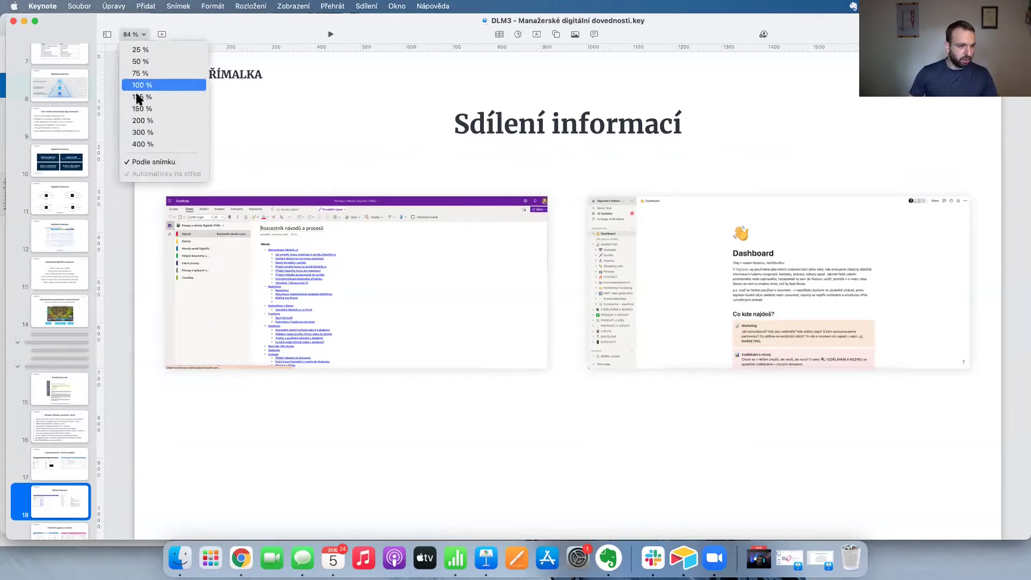
pyautogui.click(138, 108)
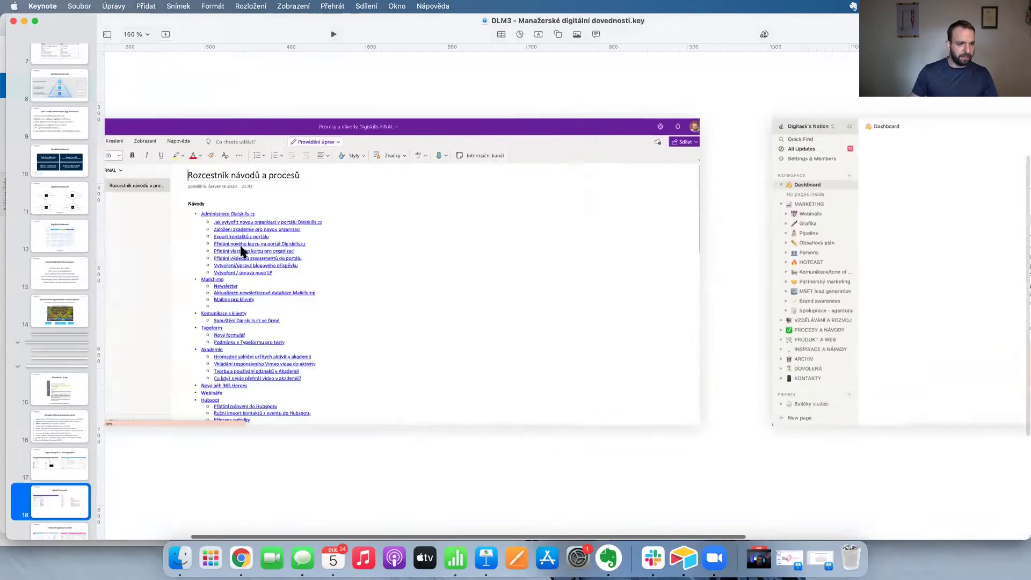
pyautogui.hscroll(-5, 241, 252)
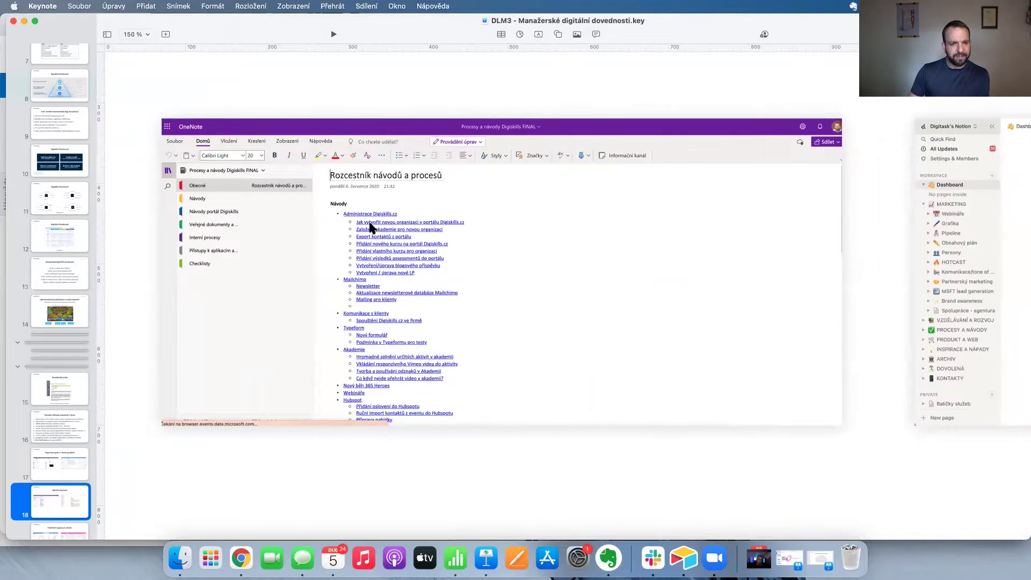
pyautogui.scroll(-1, 371, 229)
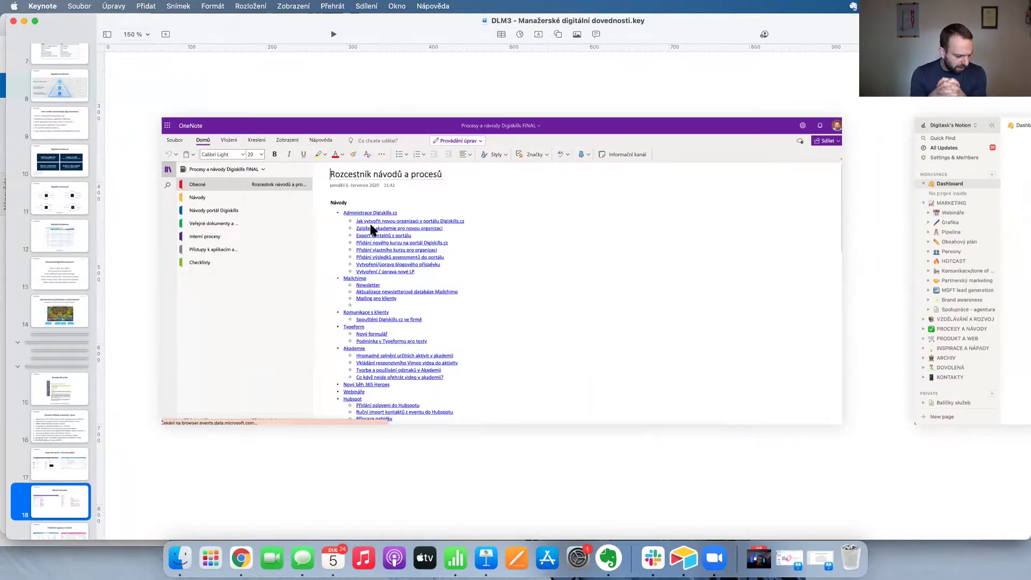
pyautogui.hscroll(10, 370, 228)
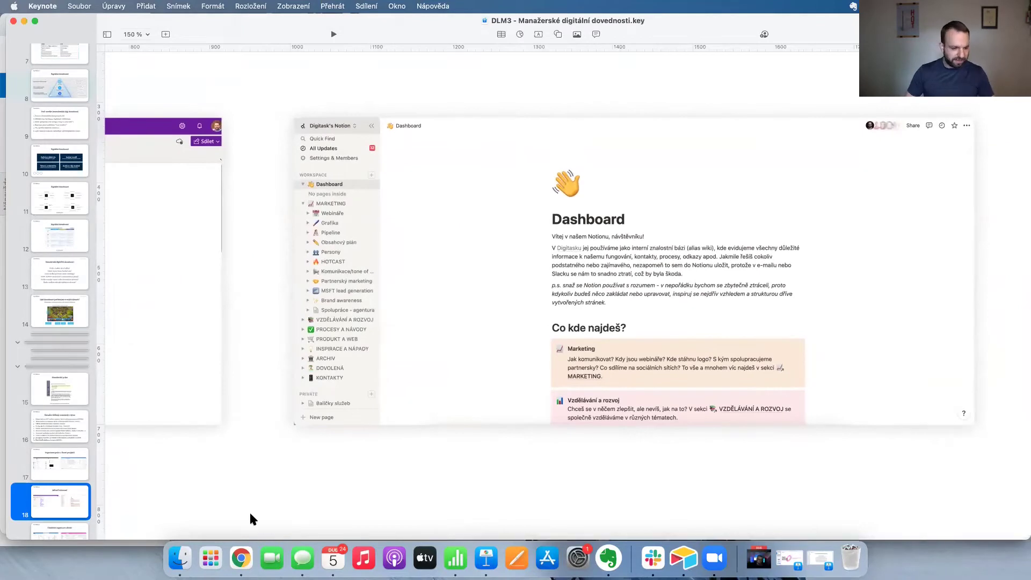
pyautogui.click(241, 559)
pyautogui.press('super+t')
# Go to notion.so, log in, and open the workspace's Dashboard page.
pyautogui.write('notio')
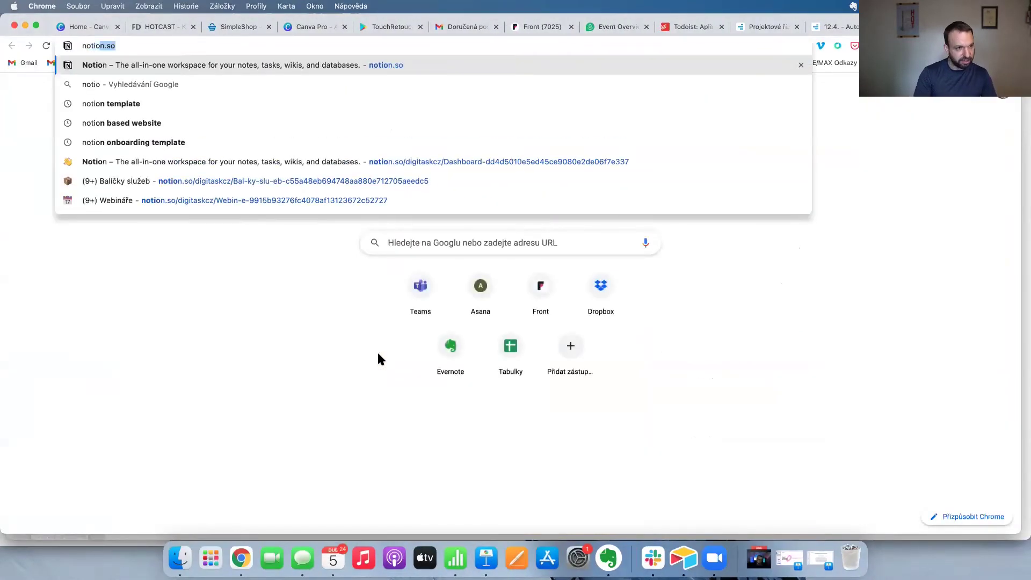
pyautogui.press('Return')
pyautogui.click(760, 98)
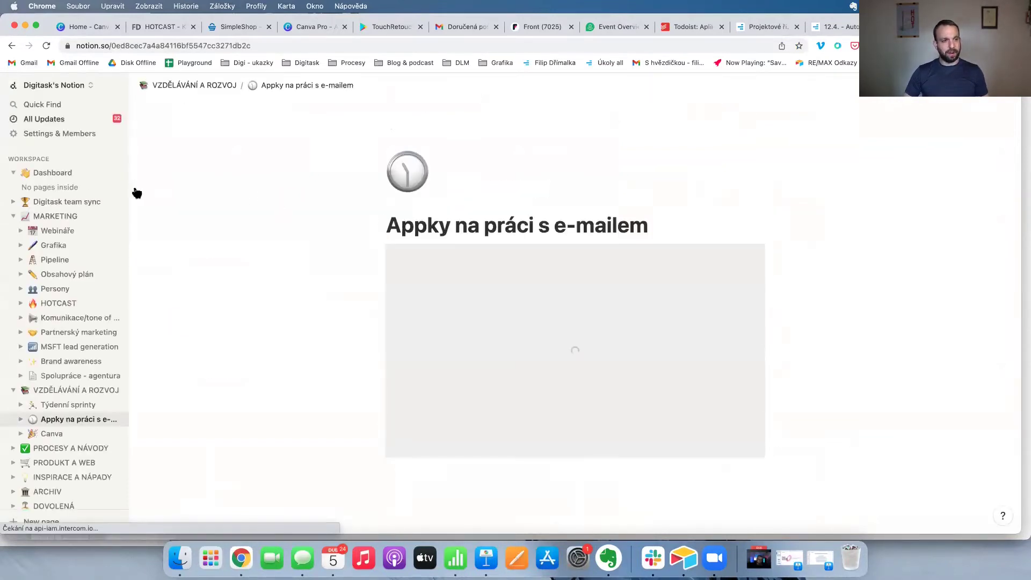
pyautogui.click(30, 173)
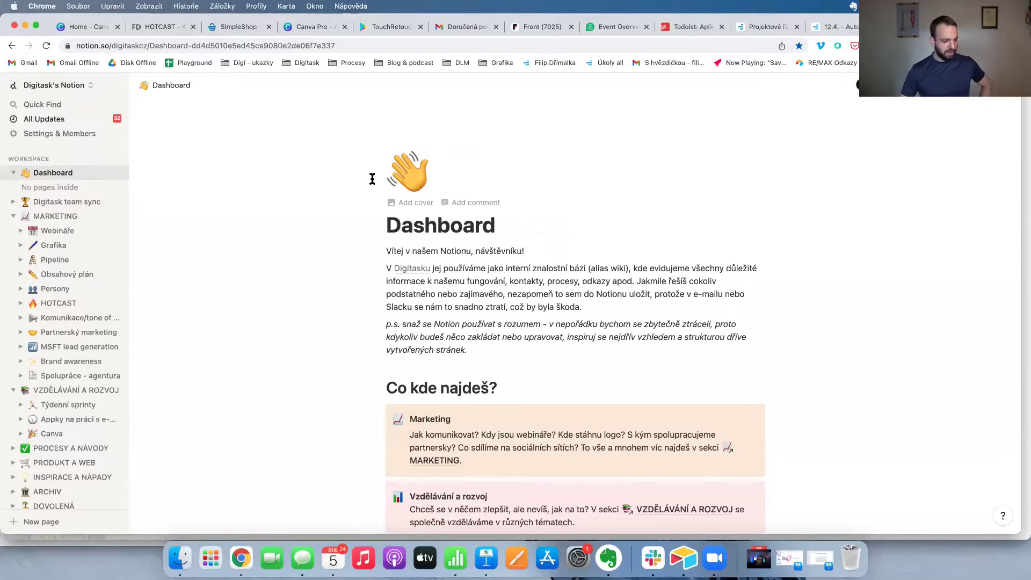
# Scroll through the Dashboard sections, expand and collapse Webináře, then return to Keynote.
pyautogui.scroll(-3, 299, 179)
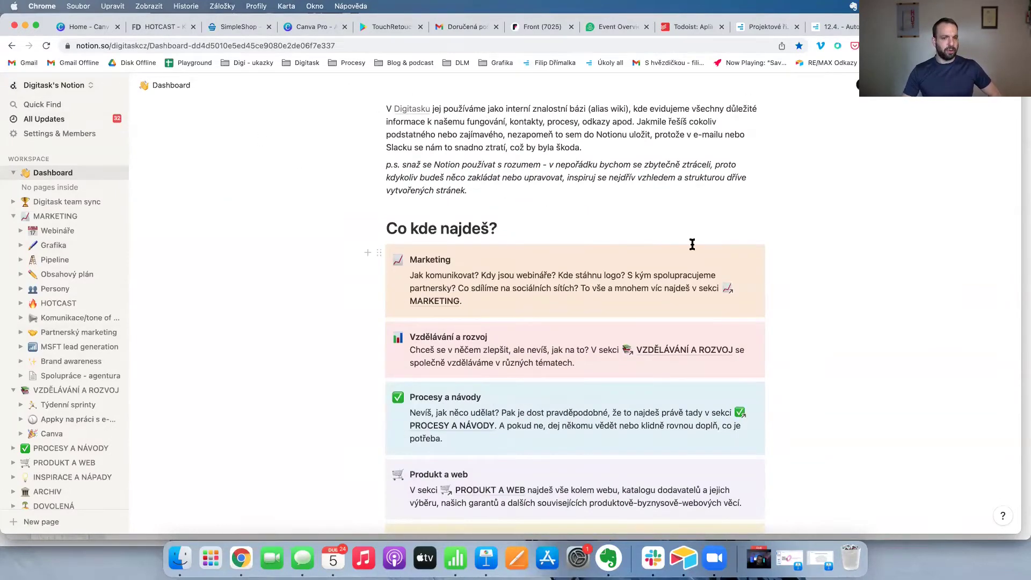
pyautogui.scroll(-2, 691, 242)
pyautogui.scroll(-2, 622, 207)
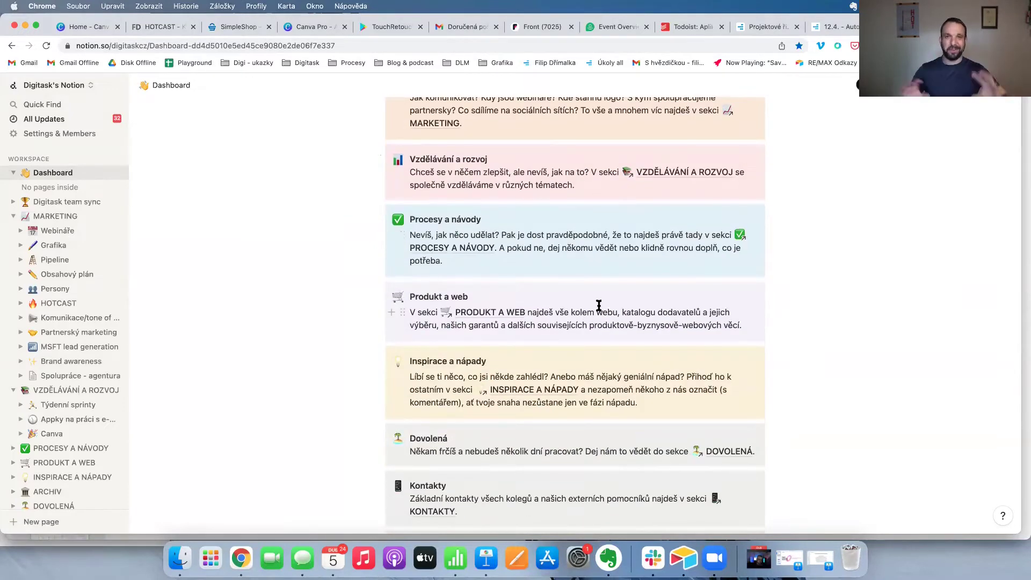
pyautogui.scroll(-1, 599, 306)
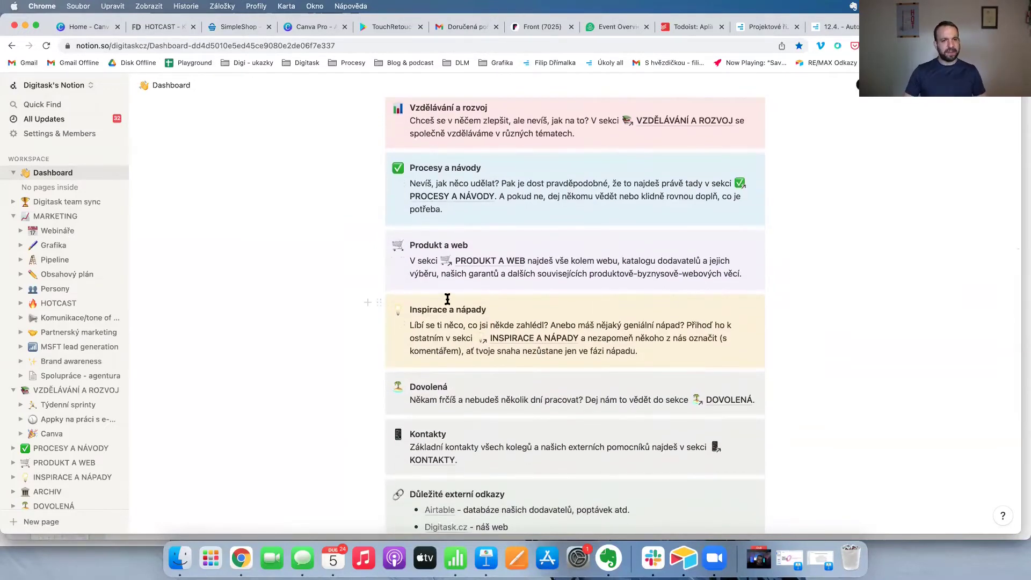
pyautogui.scroll(4, 528, 169)
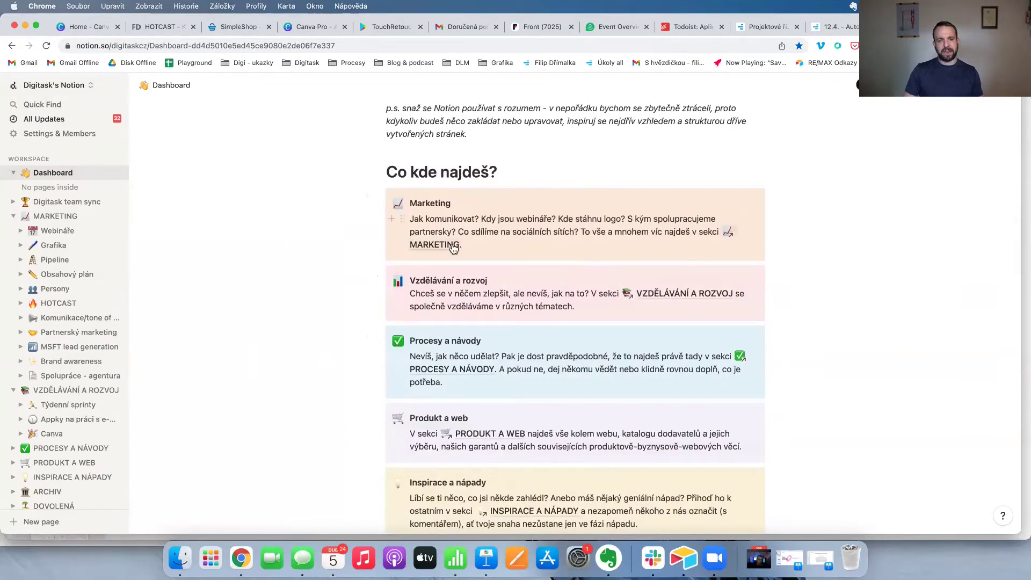
pyautogui.scroll(-1, 453, 244)
pyautogui.scroll(-2, 453, 243)
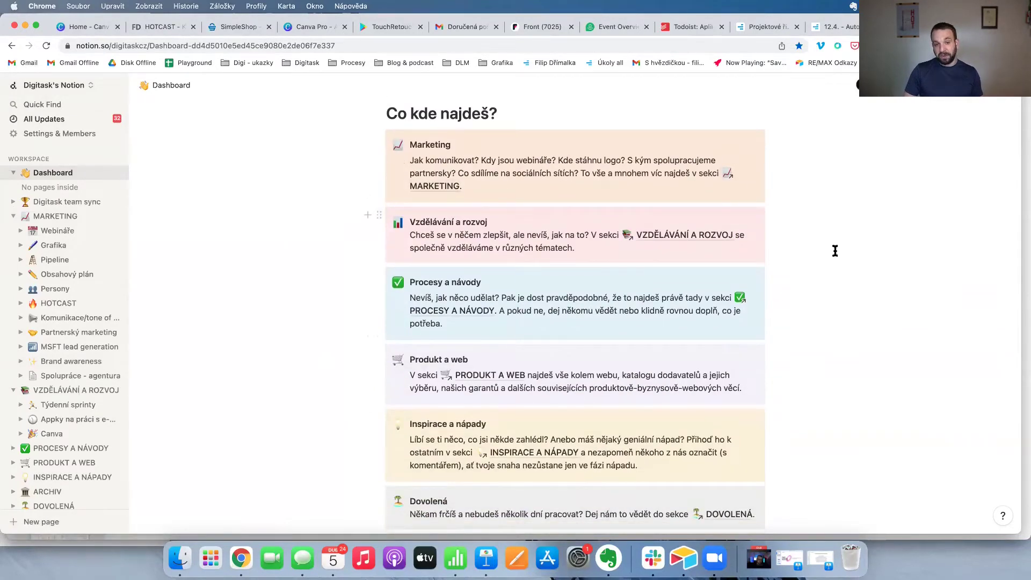
pyautogui.scroll(-4, 537, 252)
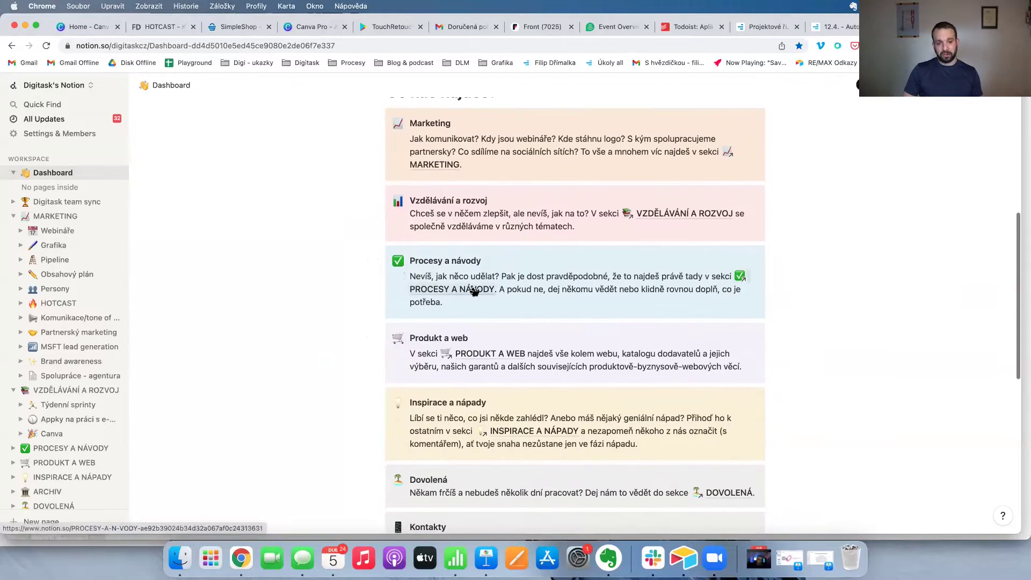
pyautogui.scroll(-3, 501, 255)
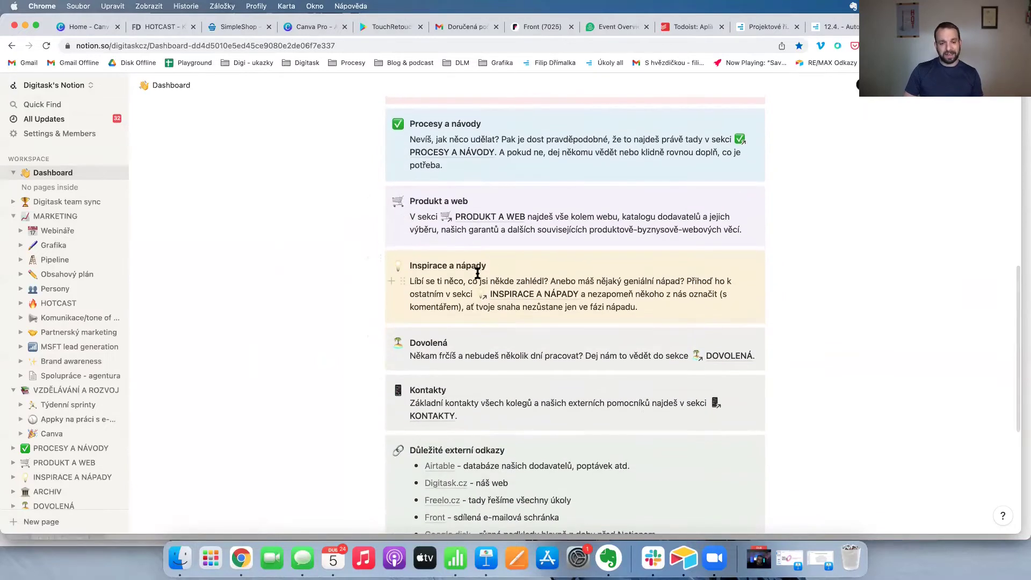
pyautogui.scroll(-9, 478, 274)
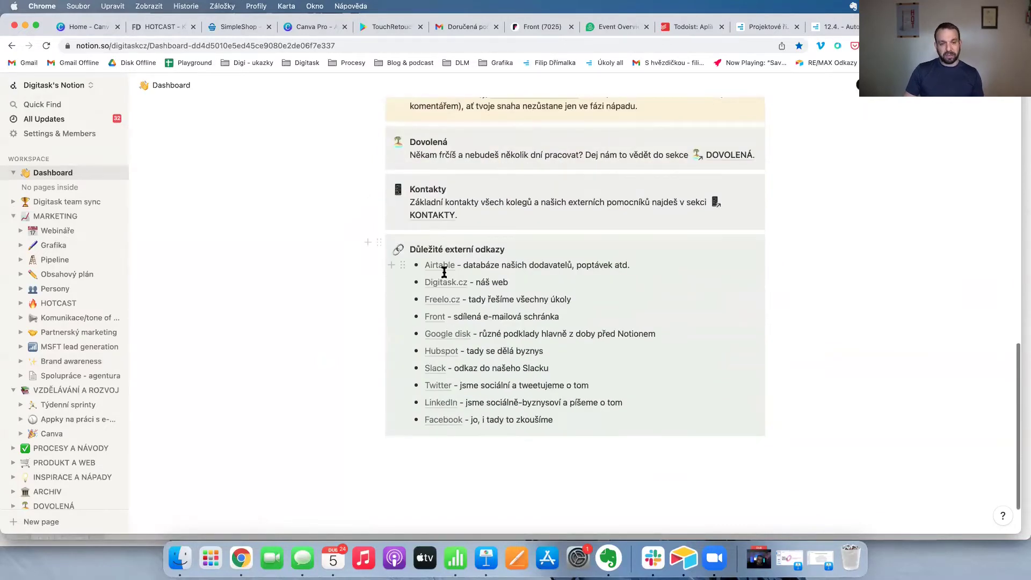
pyautogui.scroll(1, 245, 366)
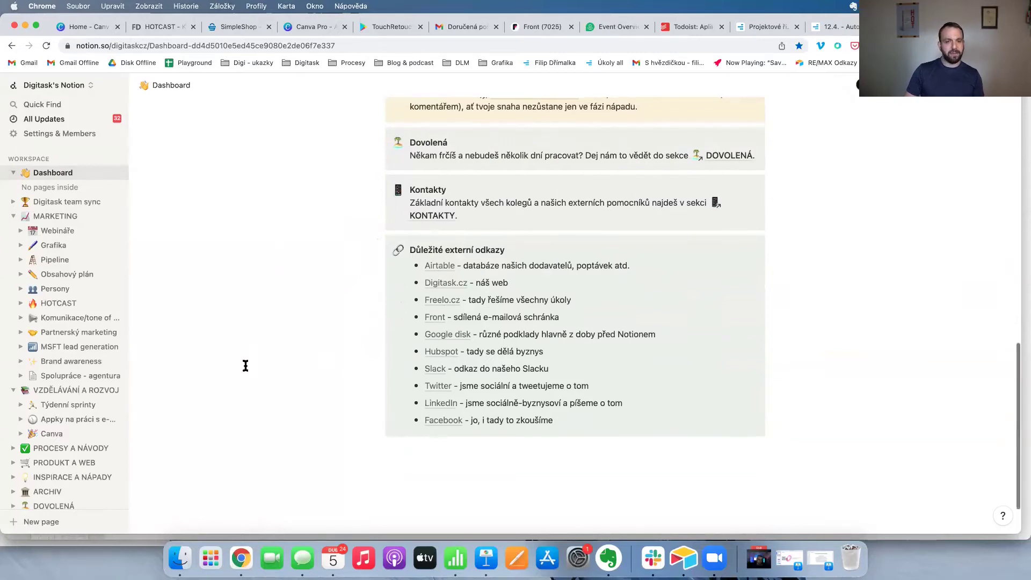
pyautogui.click(19, 231)
pyautogui.click(20, 231)
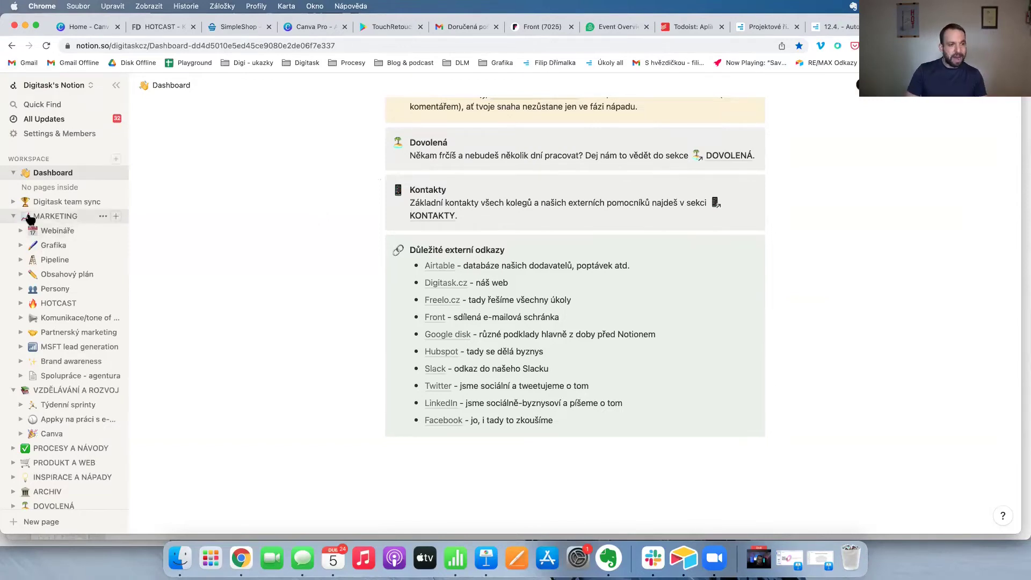
pyautogui.scroll(5, 487, 297)
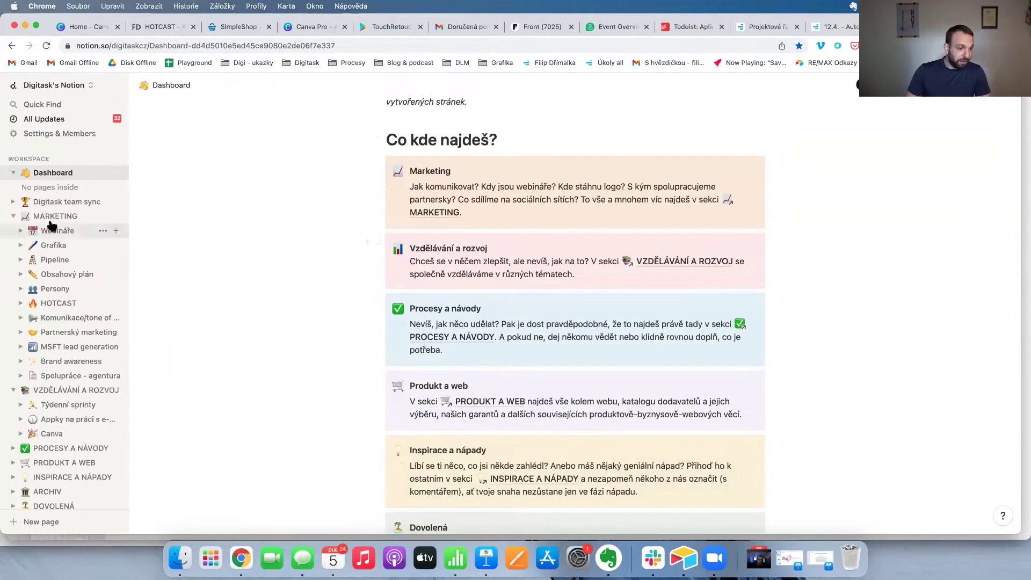
pyautogui.press('super+Tab')
pyautogui.hscroll(-10, 183, 269)
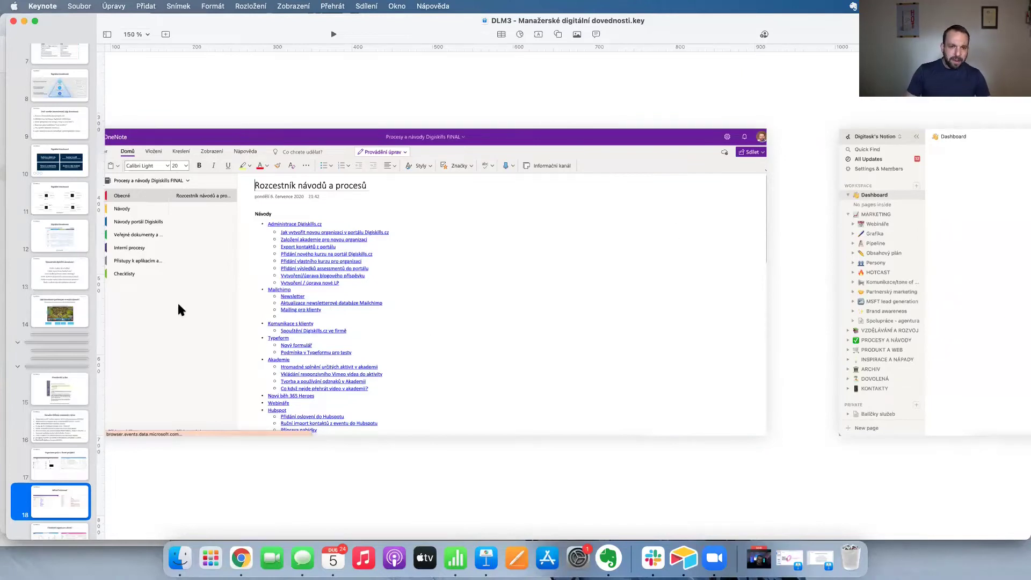
# Return to slide 16 and highlight the fourth point on working with tables (Airtable / Lists - Power BI).
pyautogui.hscroll(10, 526, 162)
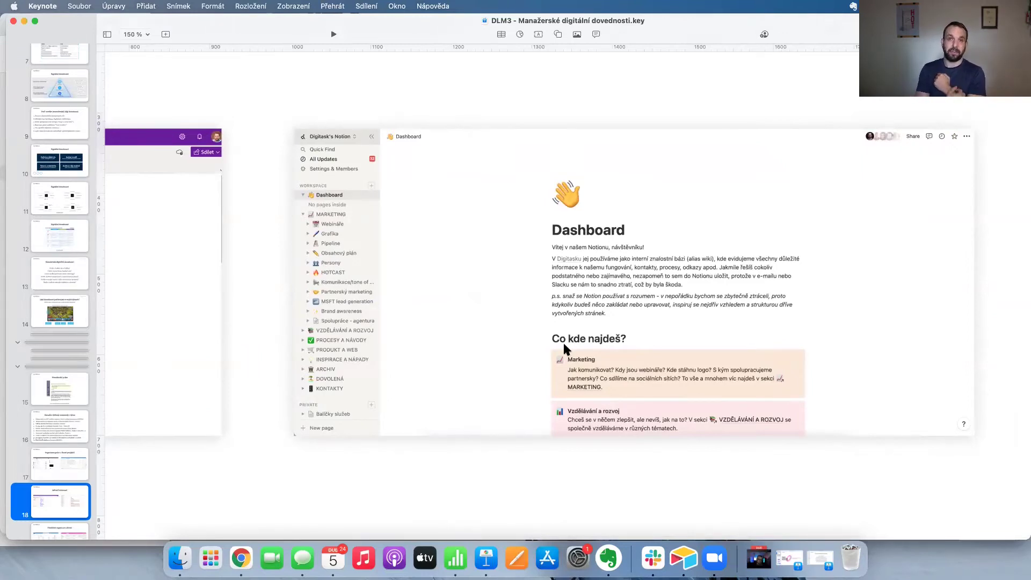
pyautogui.hscroll(-10, 479, 337)
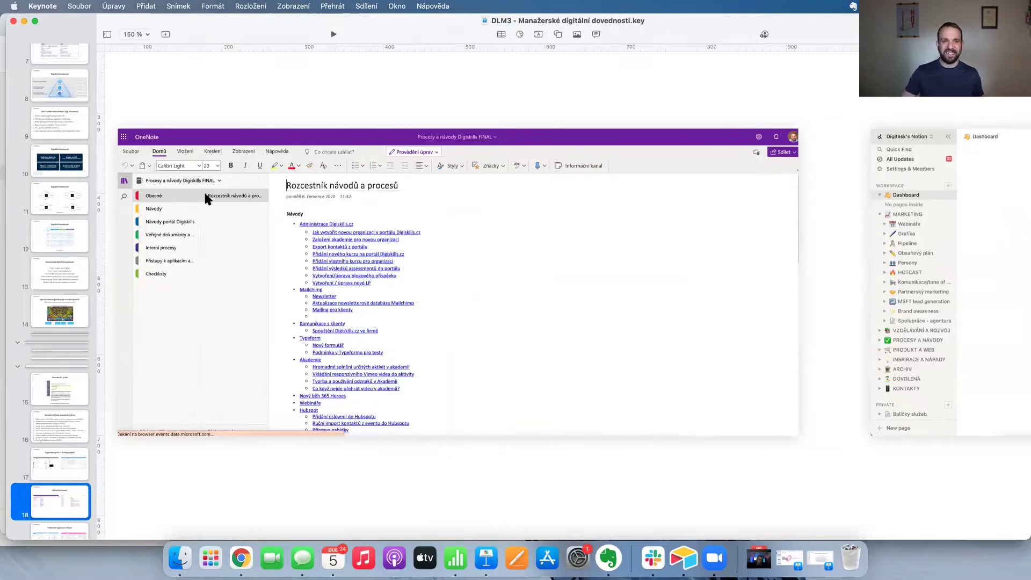
pyautogui.click(71, 439)
pyautogui.scroll(1, 495, 232)
pyautogui.click(344, 298)
pyautogui.tripleClick(342, 295)
pyautogui.hscroll(2, 393, 316)
pyautogui.tripleClick(395, 316)
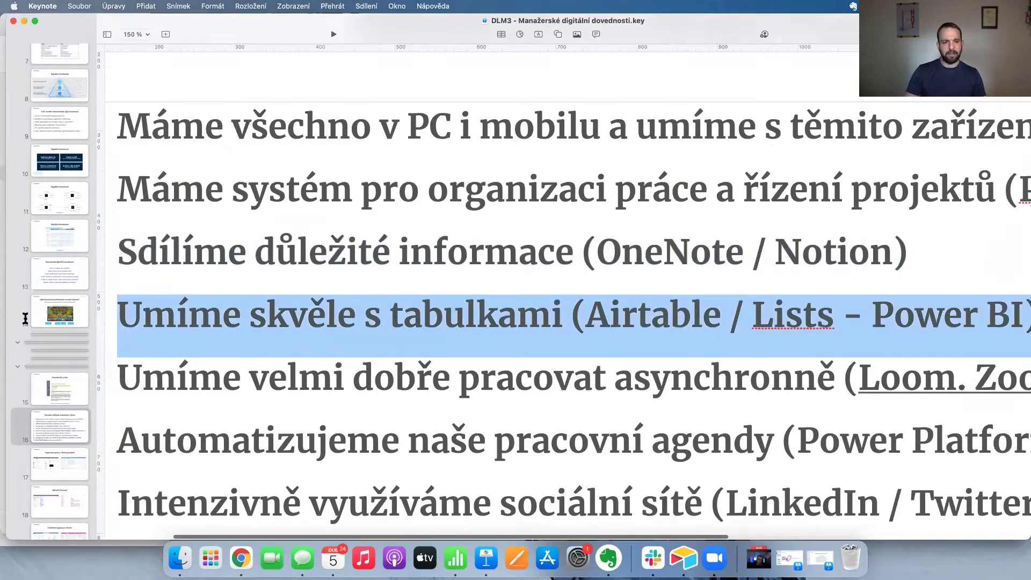
# Reset the zoom to 100 % and go to slide 19 'Flexibilní organizace aktivit'.
pyautogui.click(138, 34)
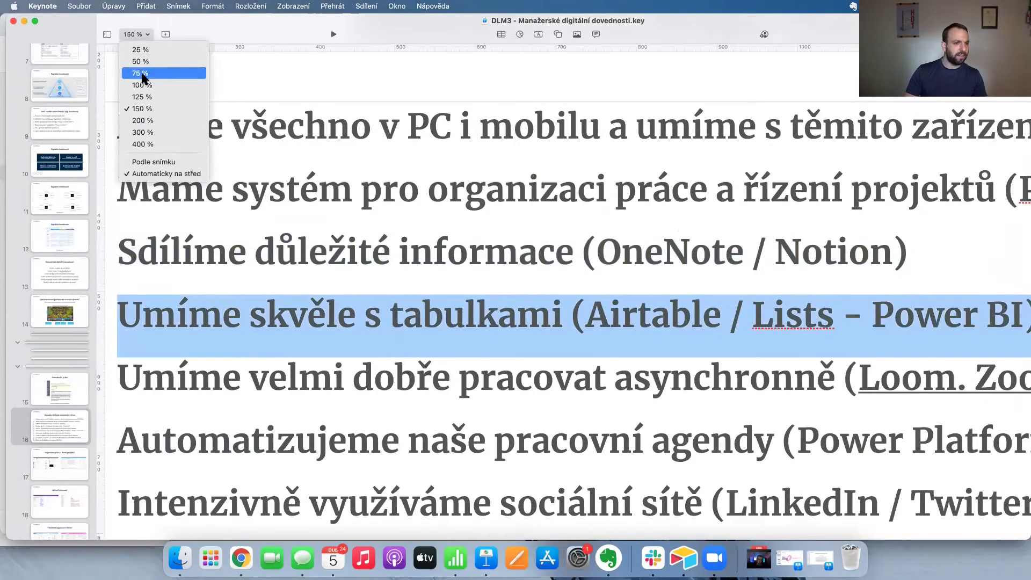
pyautogui.click(141, 85)
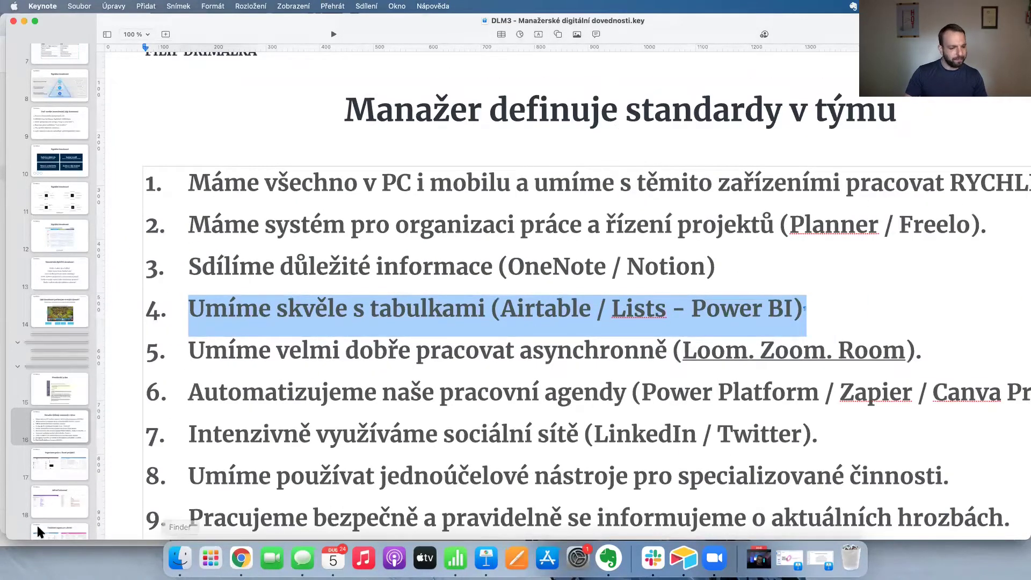
pyautogui.scroll(-2, 40, 510)
pyautogui.click(42, 488)
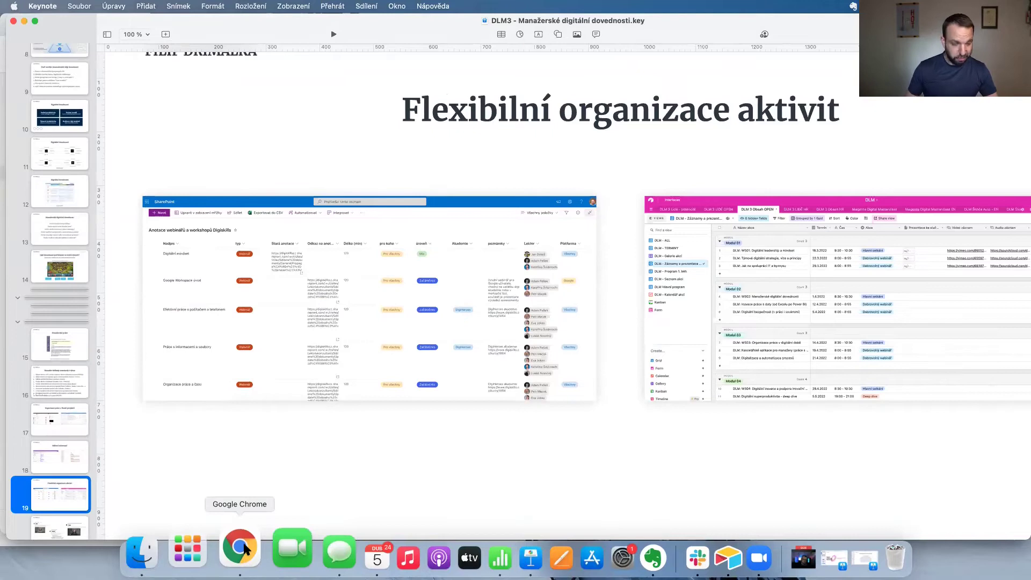
# Open the 'Playground' Google Sheets spreadsheet from a bookmark in a new Chrome tab.
pyautogui.click(244, 547)
pyautogui.press('super+t')
pyautogui.click(194, 63)
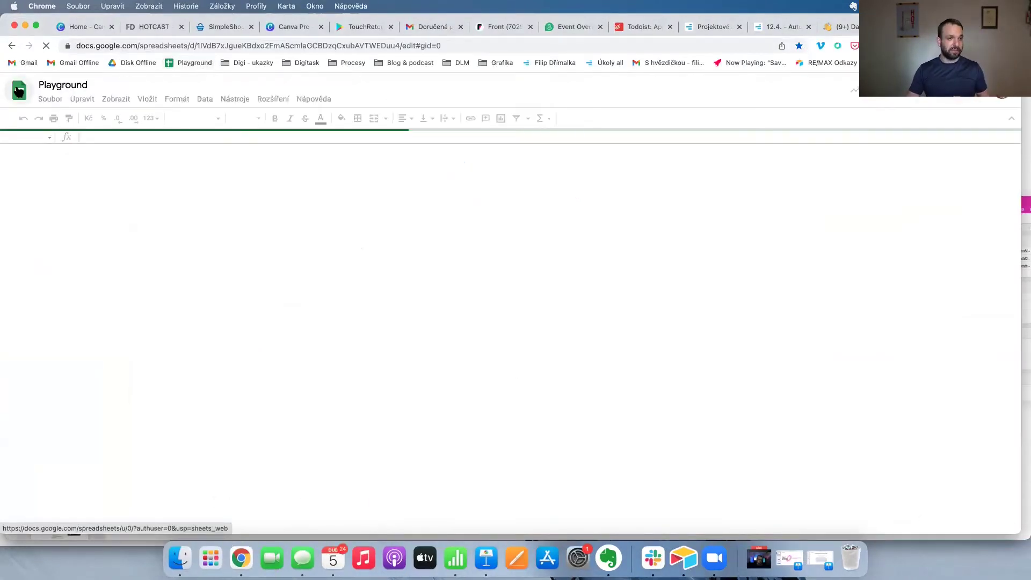
# Create a blank spreadsheet titled 'Projekt XYZ' and widen column A about fourfold.
pyautogui.click(19, 91)
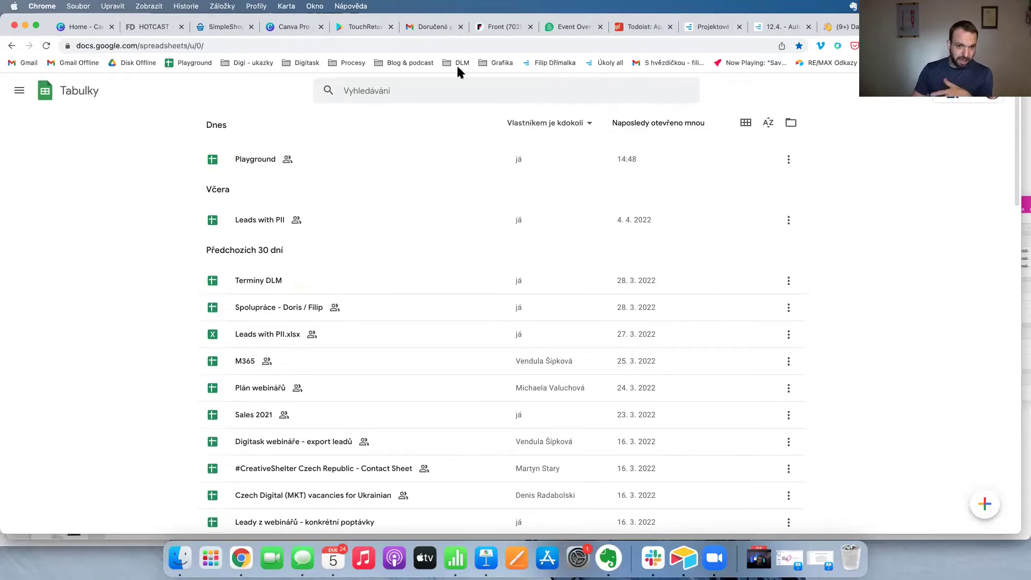
pyautogui.click(985, 503)
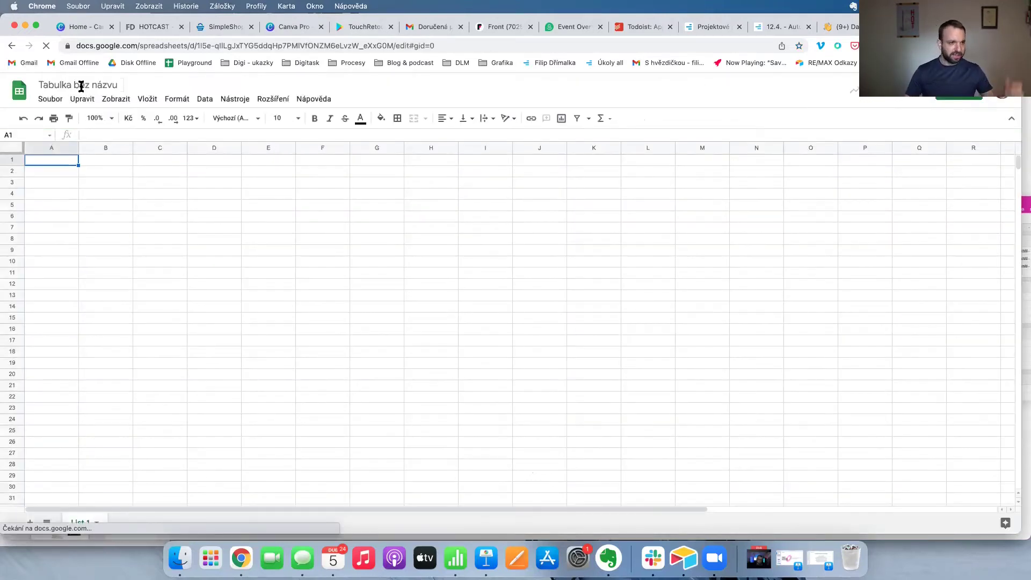
pyautogui.click(80, 86)
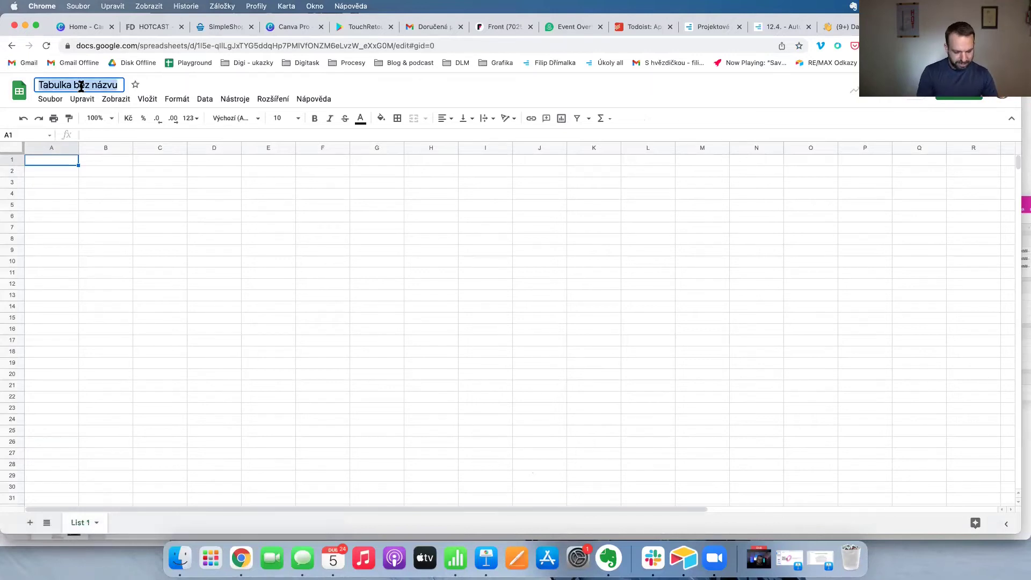
pyautogui.write('Projekt XY')
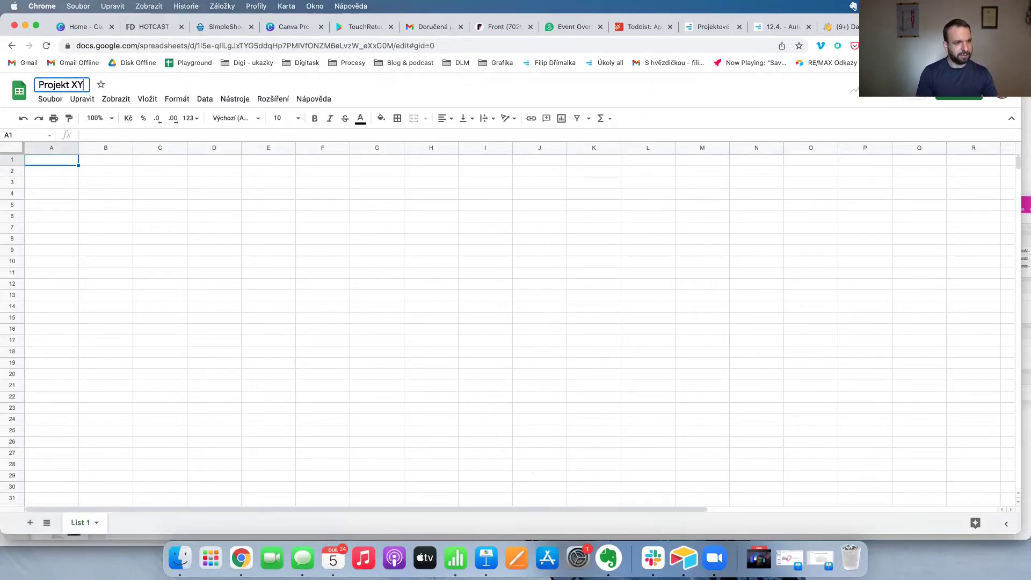
pyautogui.write('Z')
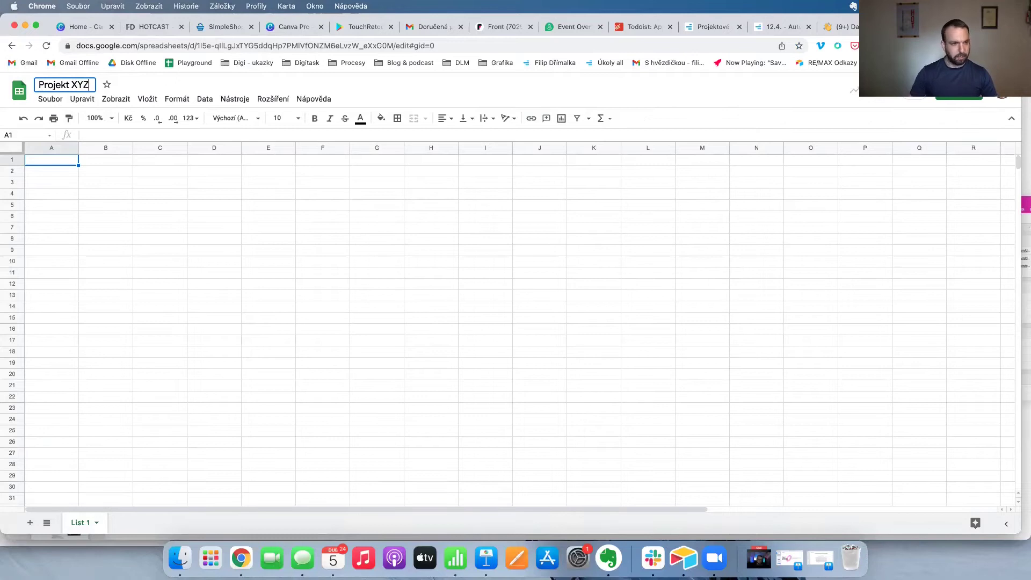
pyautogui.click(58, 155)
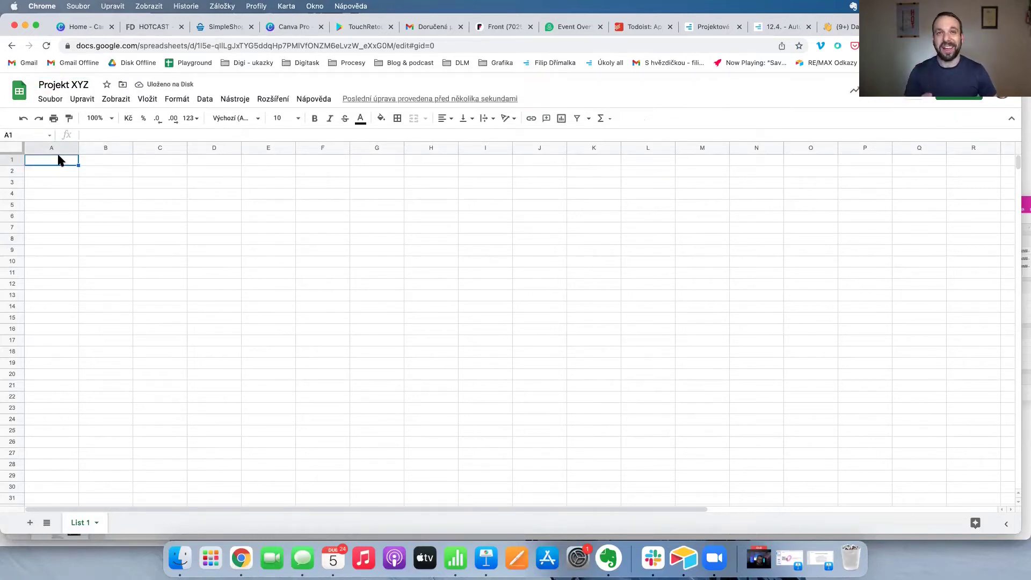
pyautogui.moveTo(78, 147); pyautogui.dragTo(244, 148)
# Enter the header 'Název aktivity' in A1 and make it bold.
pyautogui.write('Název aktiviy')
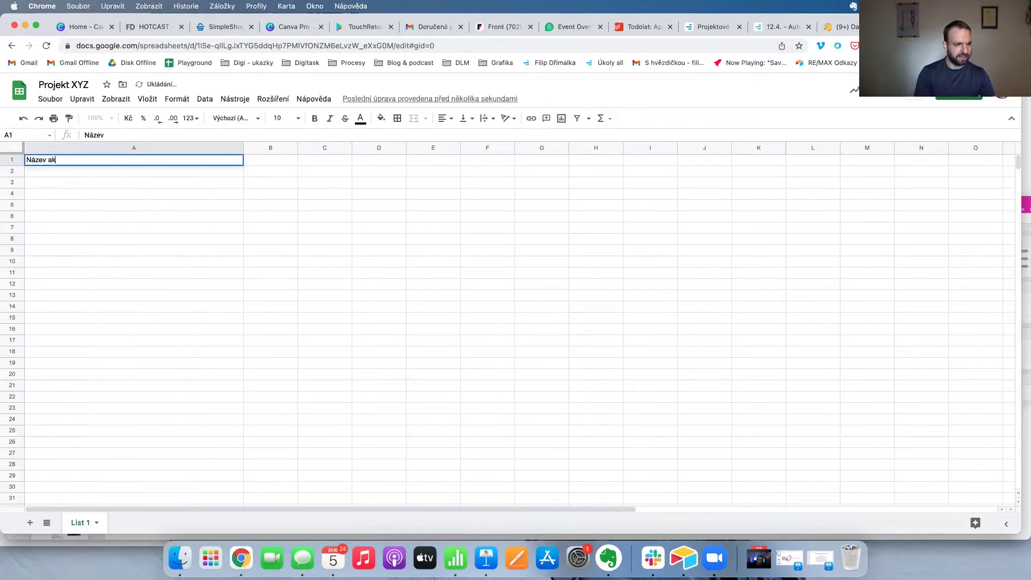
pyautogui.click(132, 166)
pyautogui.click(127, 159)
pyautogui.press('super+b')
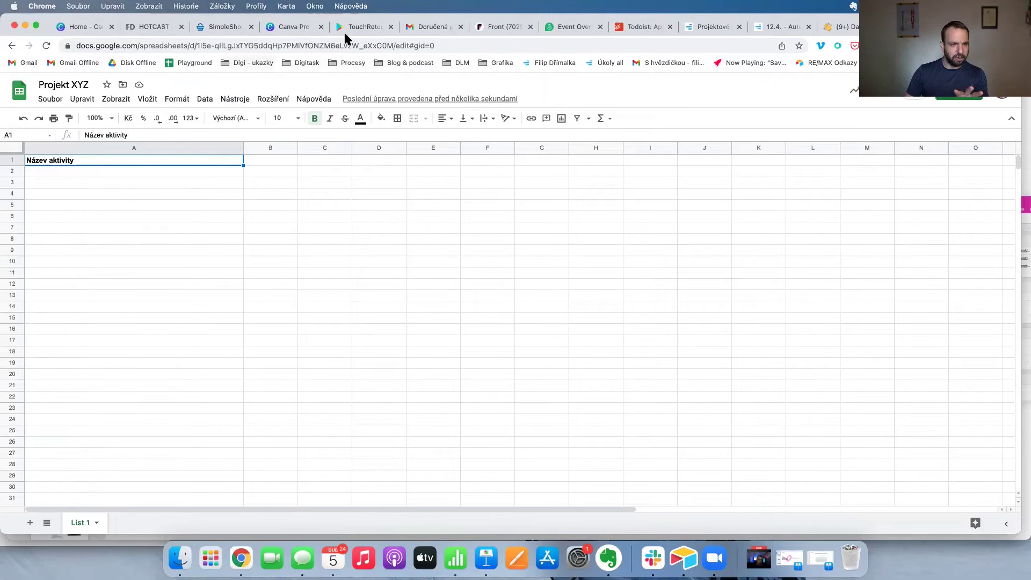
# Browse the browser's bookmark folders, including Grafika and Procesy.
pyautogui.click(300, 67)
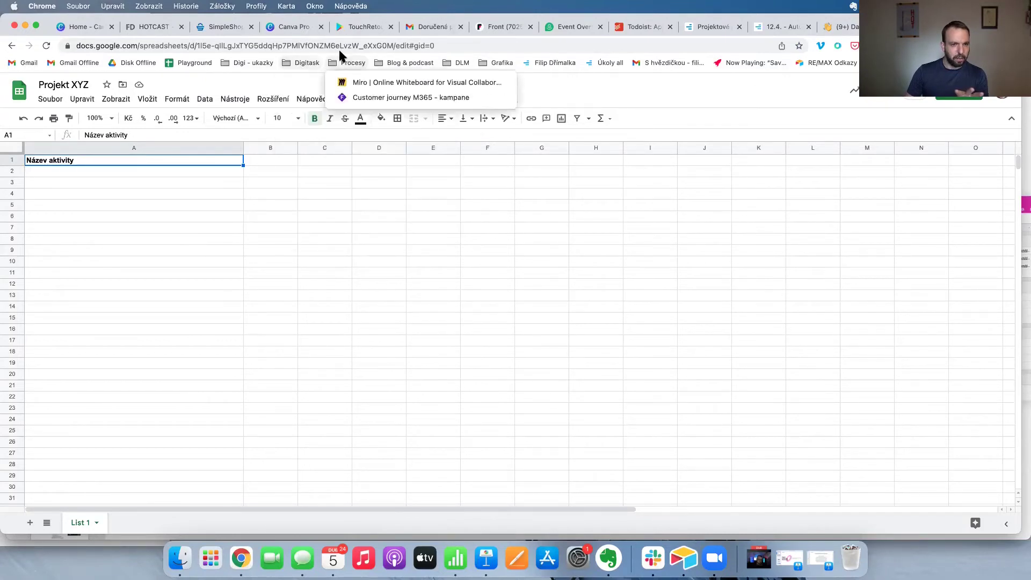
pyautogui.moveTo(394, 66)
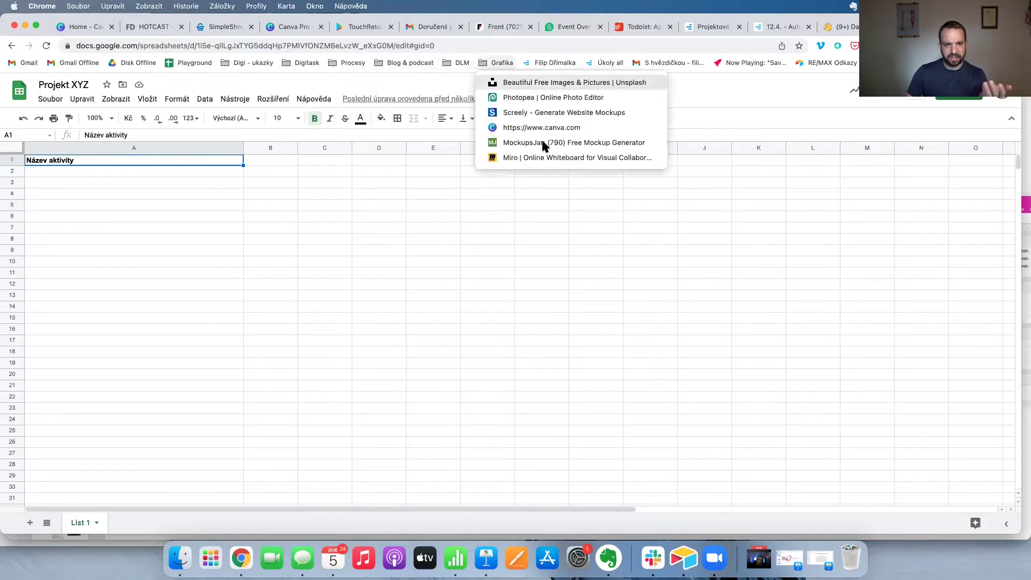
pyautogui.click(702, 195)
pyautogui.click(533, 208)
pyautogui.click(484, 63)
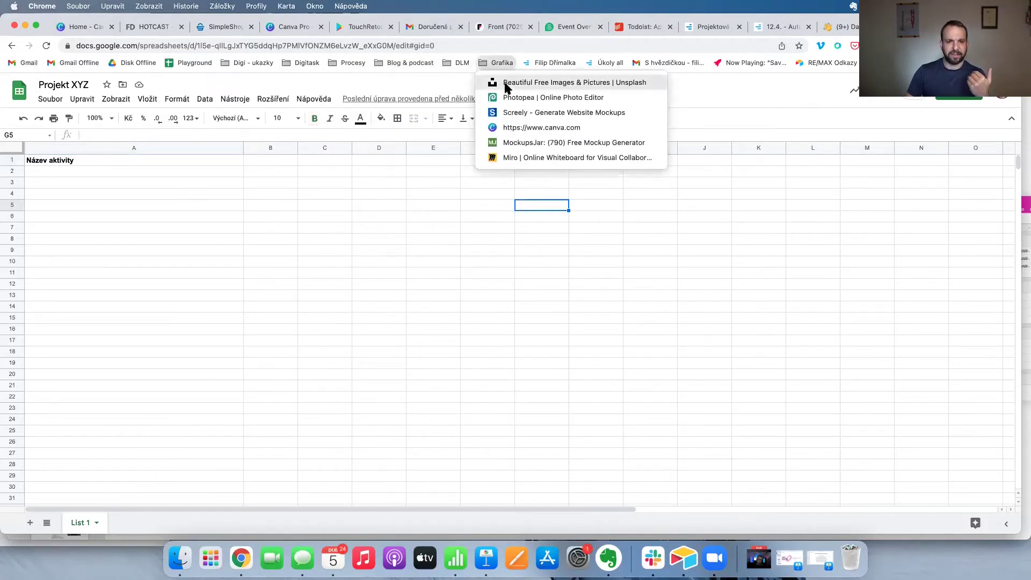
pyautogui.moveTo(302, 61)
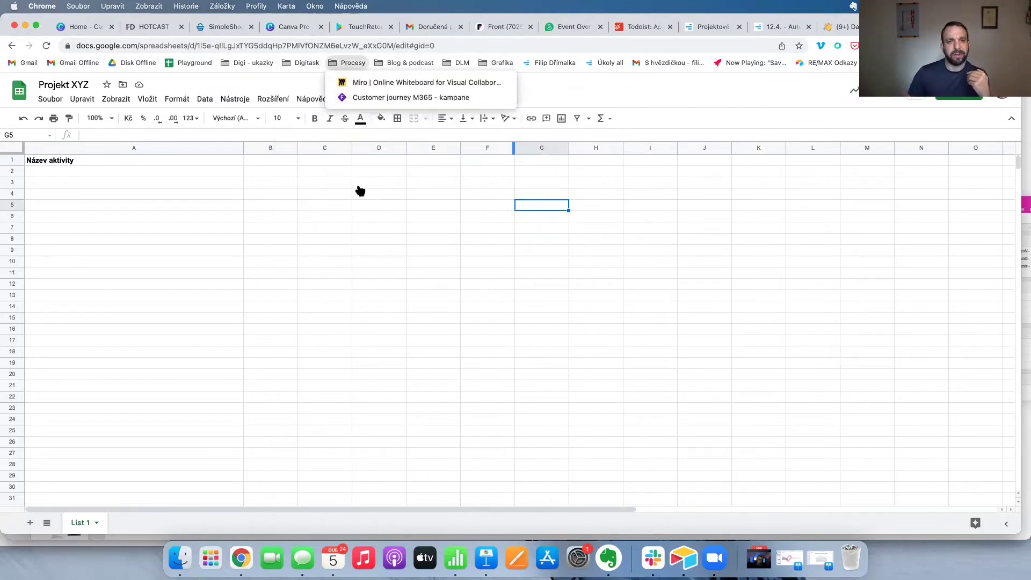
pyautogui.click(188, 182)
pyautogui.click(188, 182)
# Bookmark the Projekt XYZ spreadsheet by dragging its site icon onto the bookmarks bar.
pyautogui.click(145, 157)
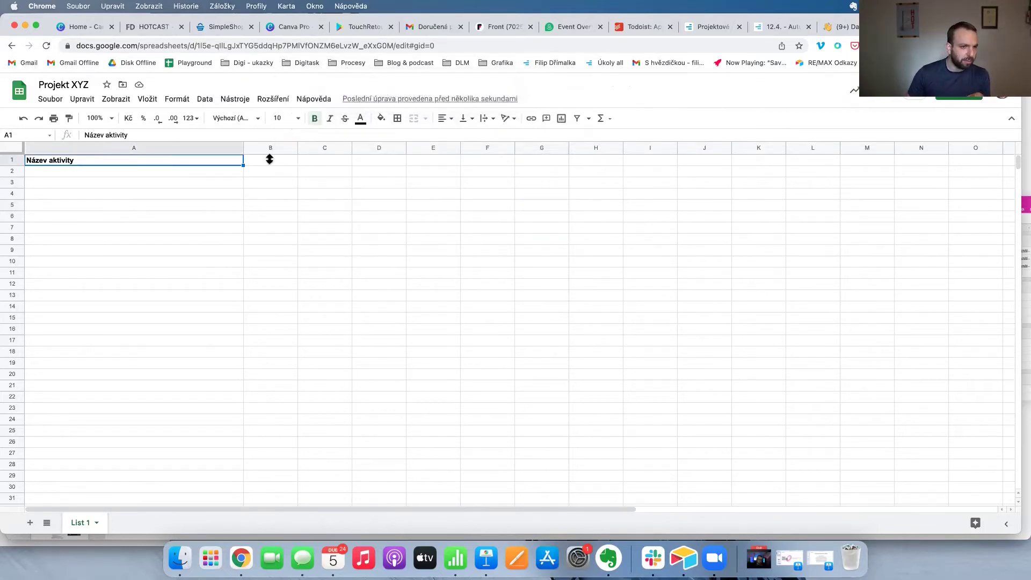
pyautogui.moveTo(67, 48); pyautogui.dragTo(172, 63)
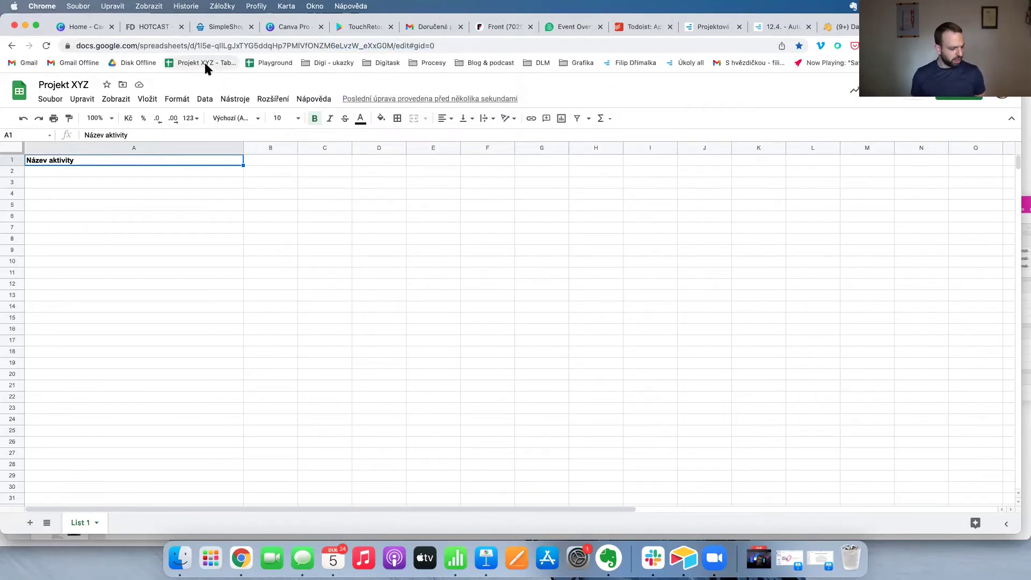
pyautogui.click(103, 170)
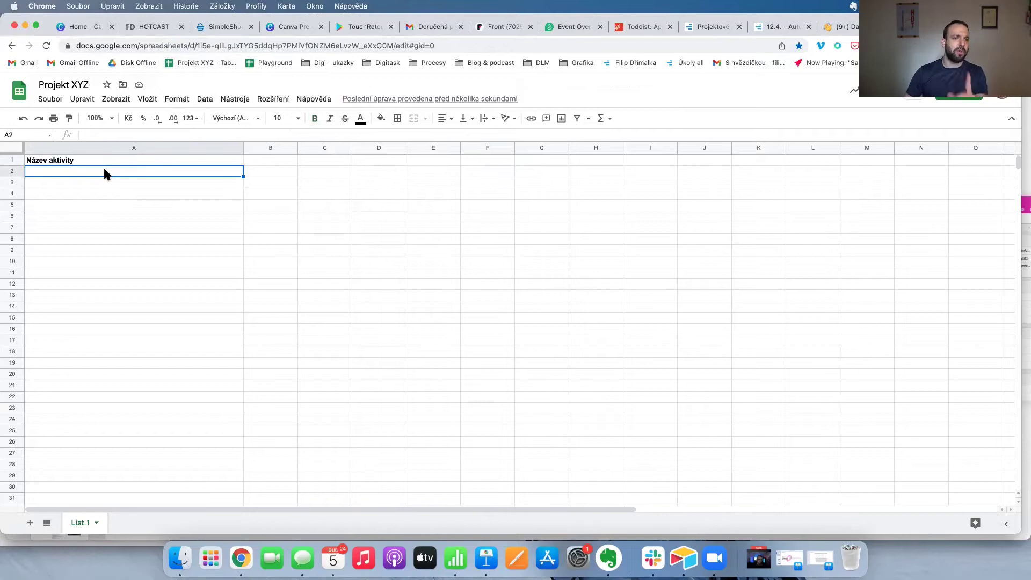
pyautogui.click(270, 101)
# Open the Marketplace via Rozšíření > Doplňky > Získat doplňky and view the Form Publisher add-on.
pyautogui.moveTo(275, 120)
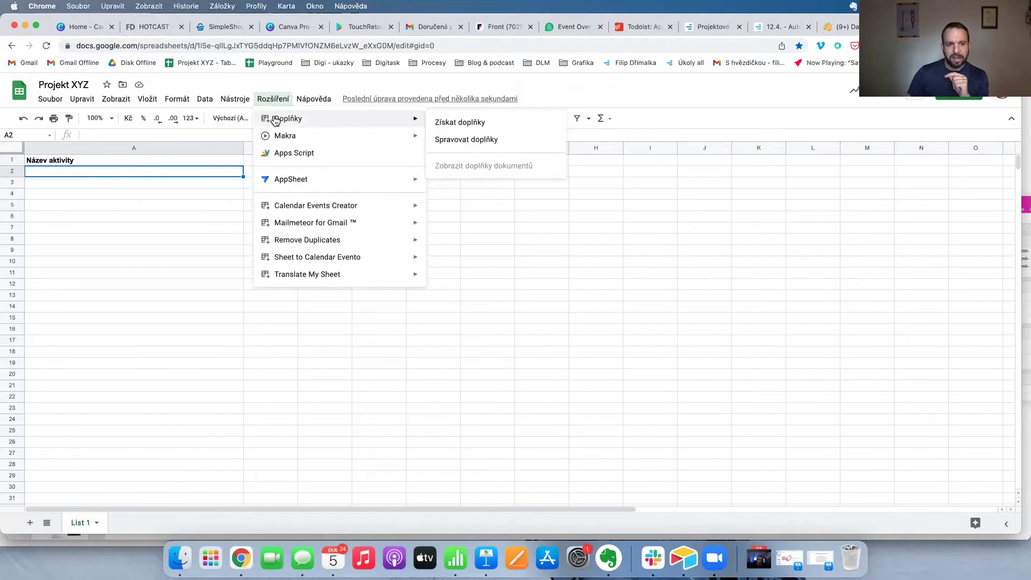
pyautogui.moveTo(50, 99)
pyautogui.moveTo(272, 101)
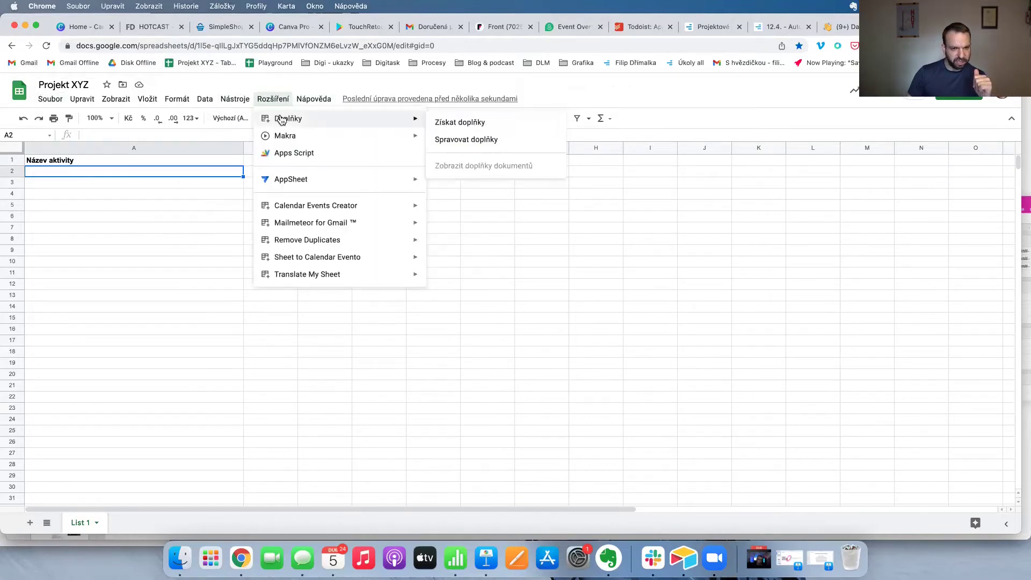
pyautogui.click(441, 123)
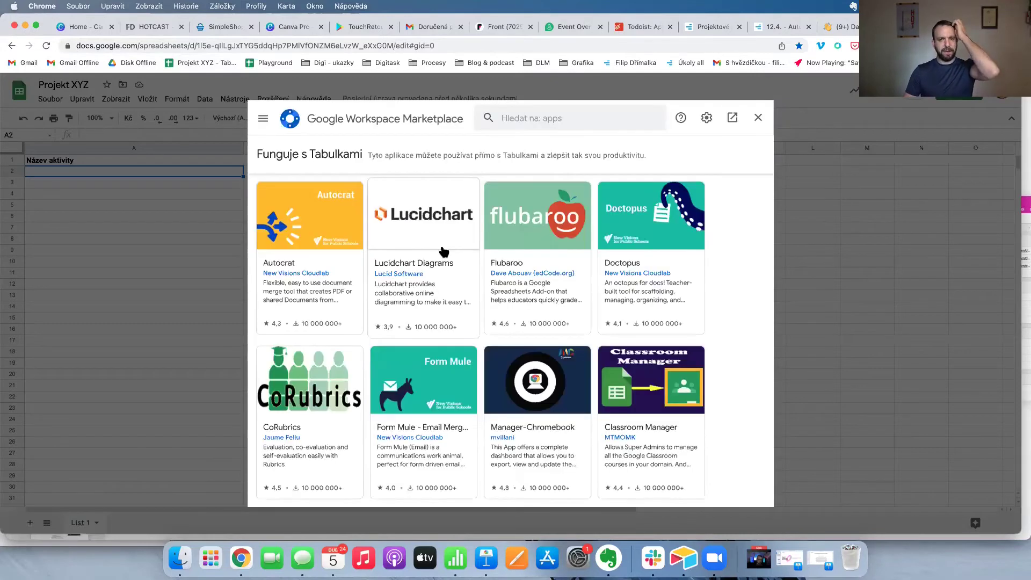
pyautogui.scroll(-5, 439, 254)
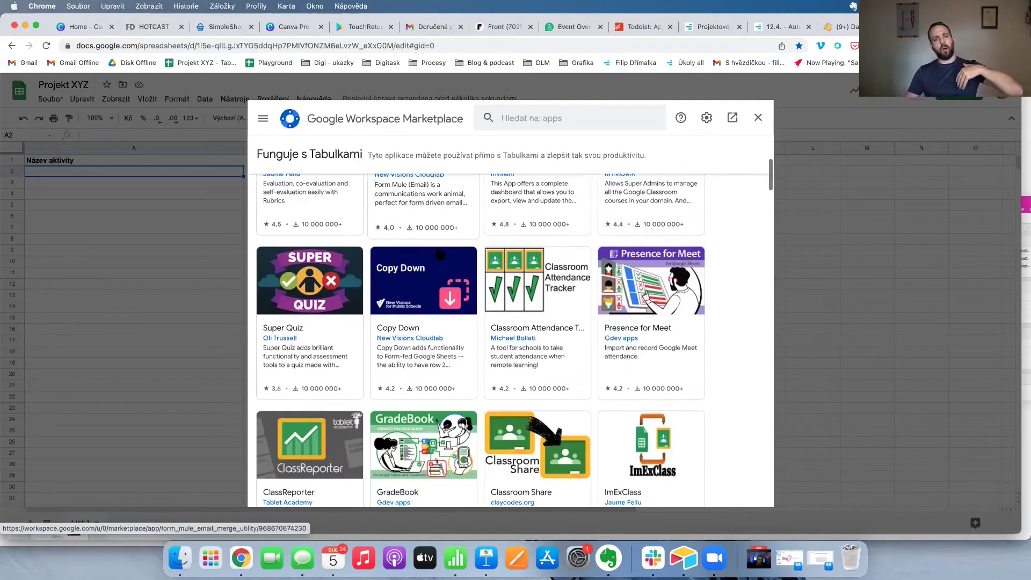
pyautogui.scroll(-5, 440, 254)
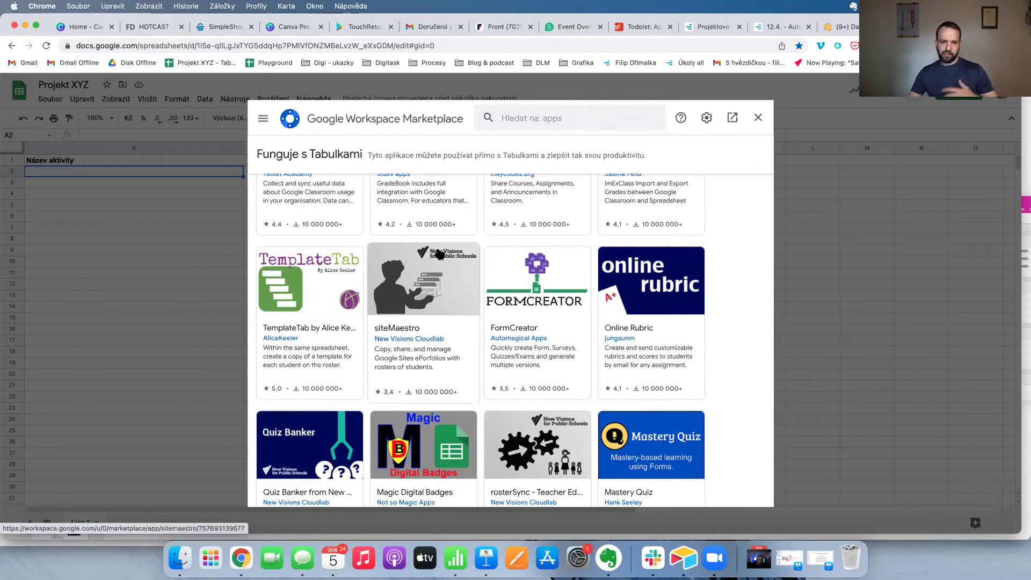
pyautogui.scroll(-2, 439, 253)
pyautogui.scroll(-2, 439, 254)
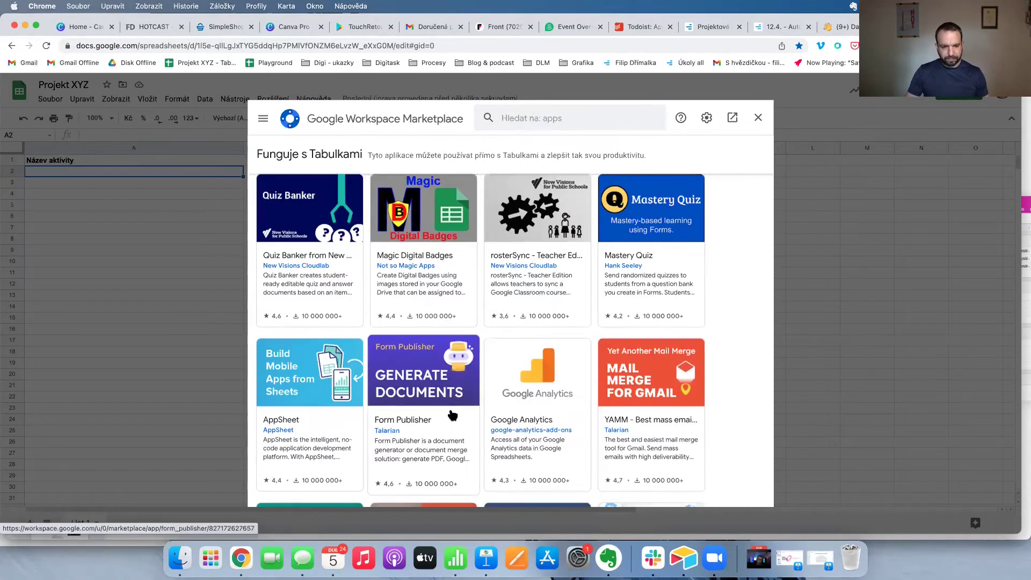
pyautogui.scroll(-1, 451, 415)
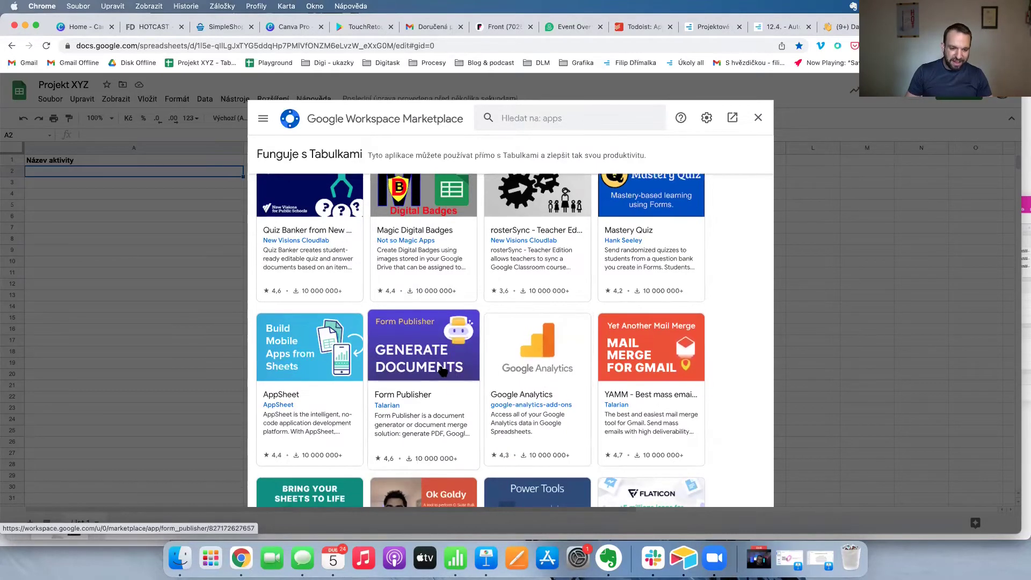
pyautogui.click(442, 371)
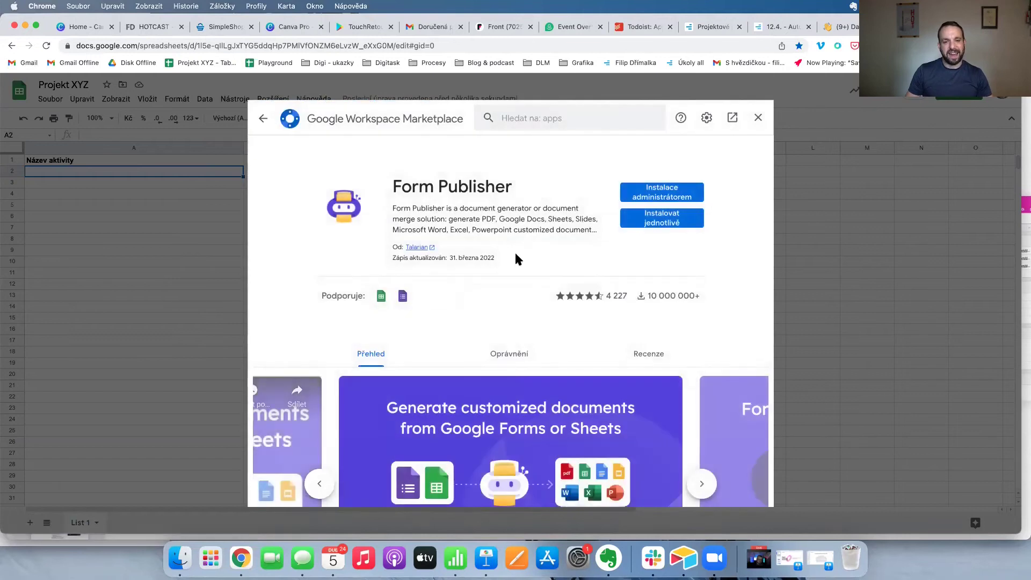
# Page through the Form Publisher screenshots, then go back to the add-on list.
pyautogui.scroll(-3, 515, 254)
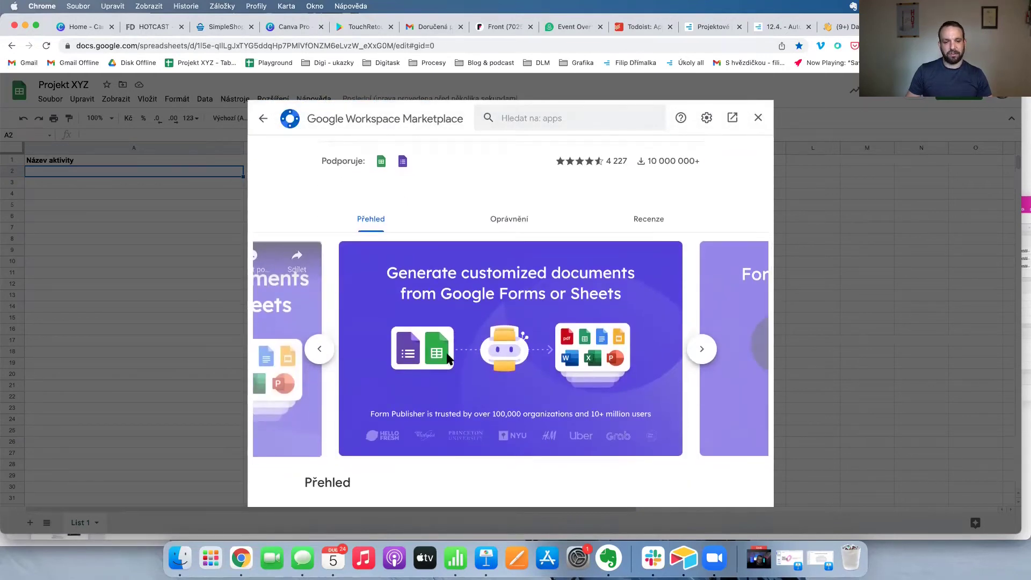
pyautogui.click(701, 349)
pyautogui.click(702, 349)
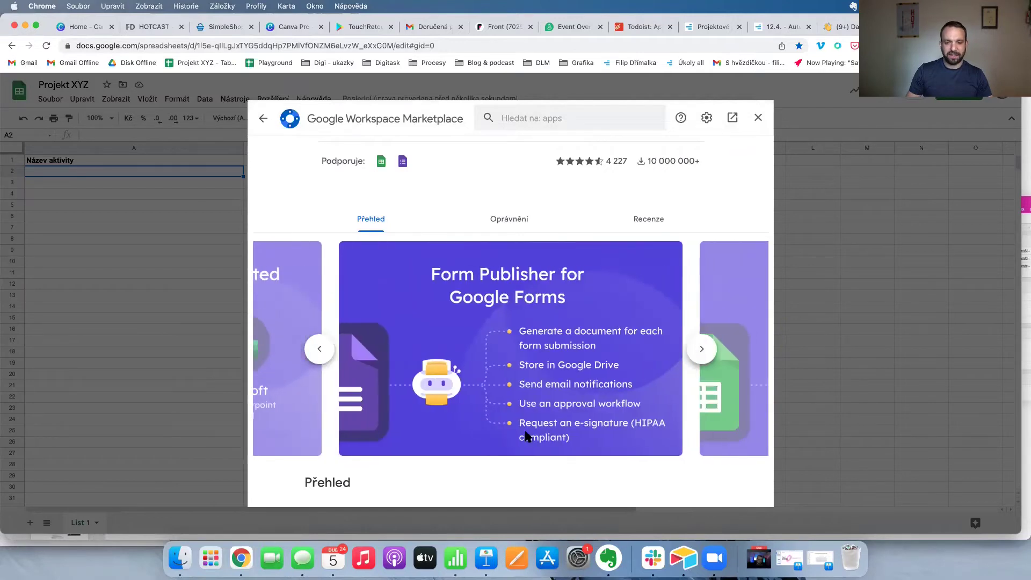
pyautogui.click(326, 350)
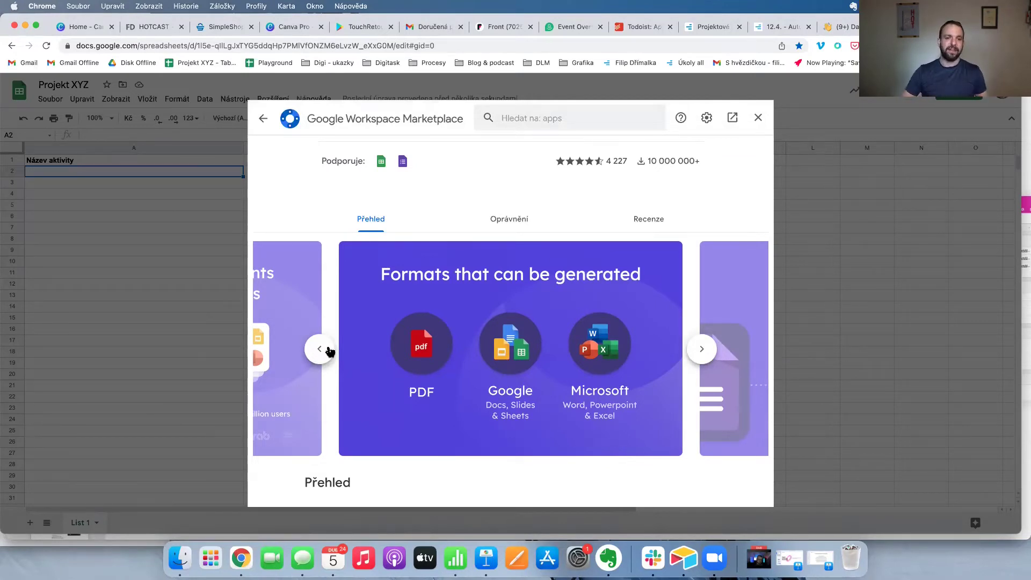
pyautogui.click(327, 350)
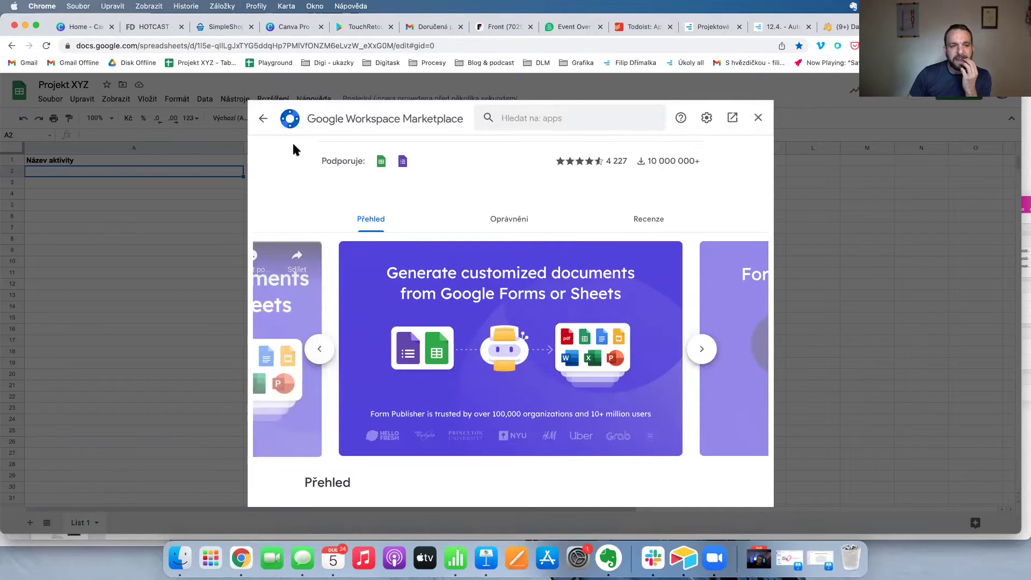
pyautogui.click(270, 119)
# Search the Marketplace for 'calendar', view Calendar Events Creator, then close it and return to Keynote.
pyautogui.scroll(-3, 543, 265)
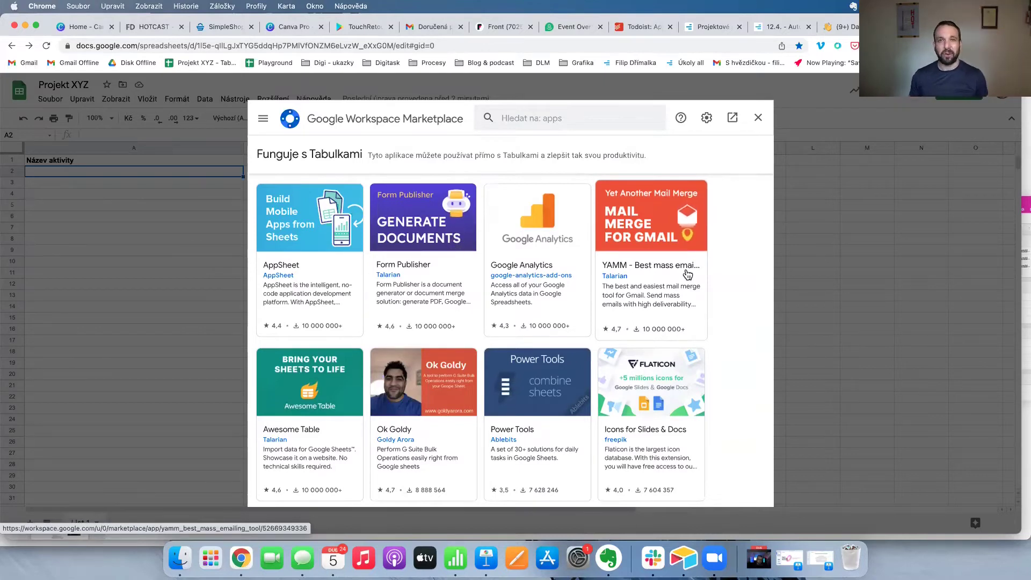
pyautogui.scroll(6, 686, 273)
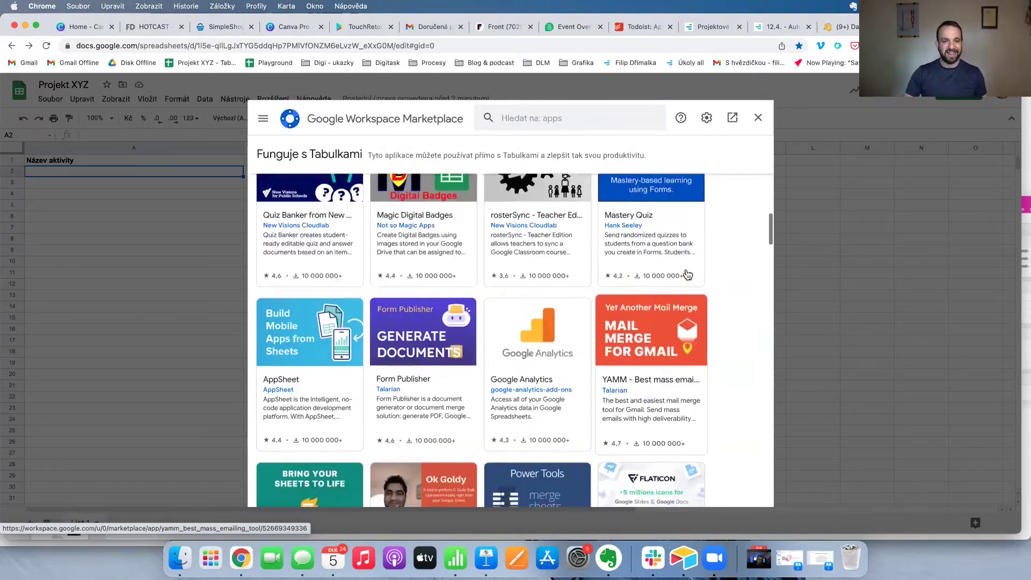
pyautogui.click(547, 124)
pyautogui.write('calendar')
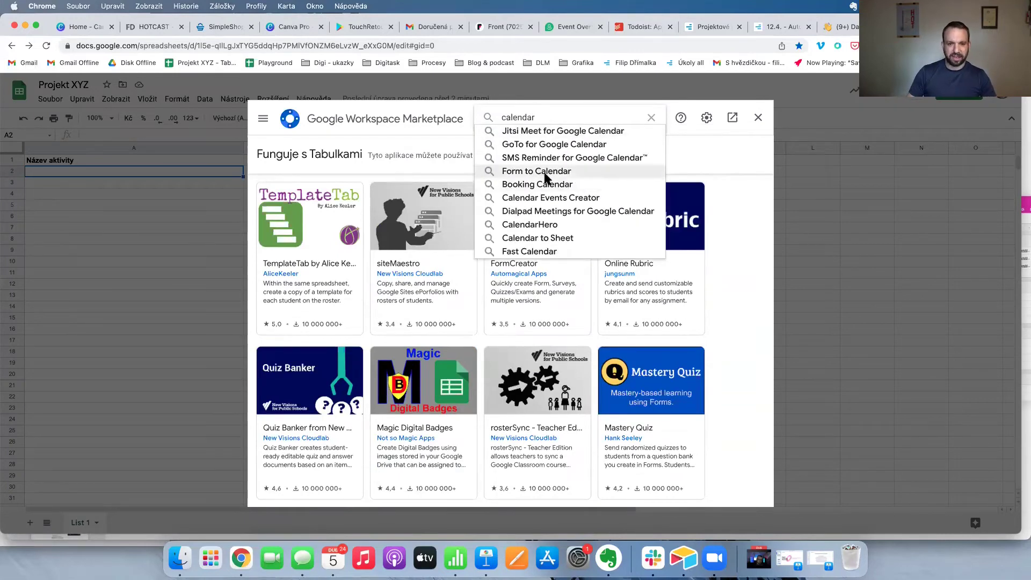
pyautogui.click(533, 199)
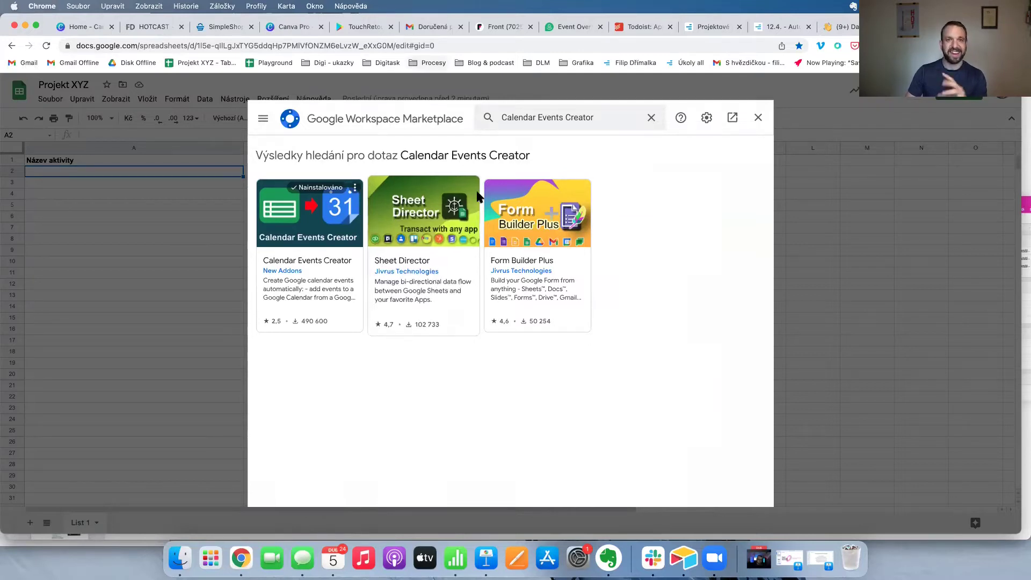
pyautogui.click(757, 117)
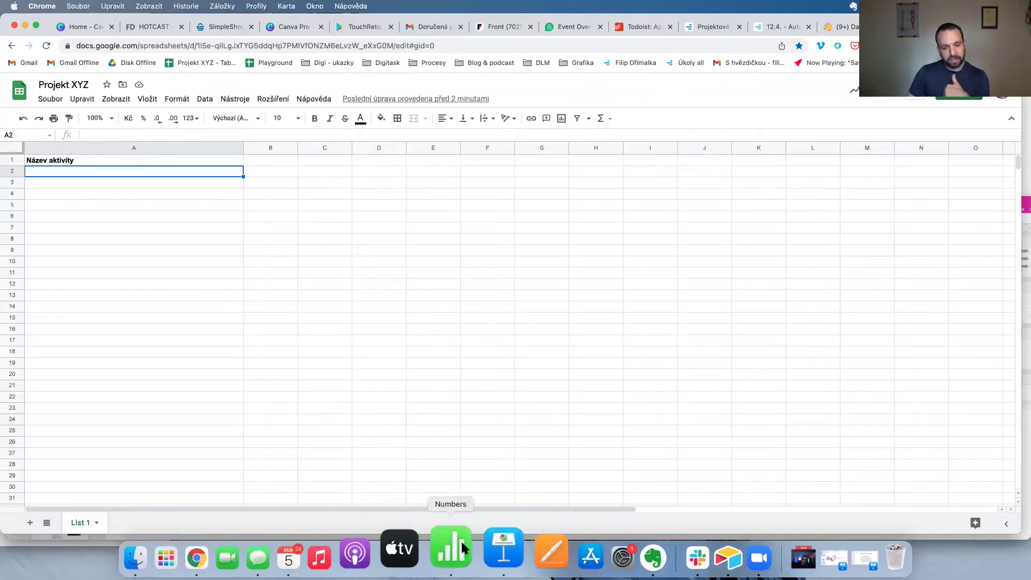
pyautogui.click(487, 556)
# Zoom slide 19 to 150 % and scroll right to the Airtable screenshot.
pyautogui.hscroll(5, 370, 274)
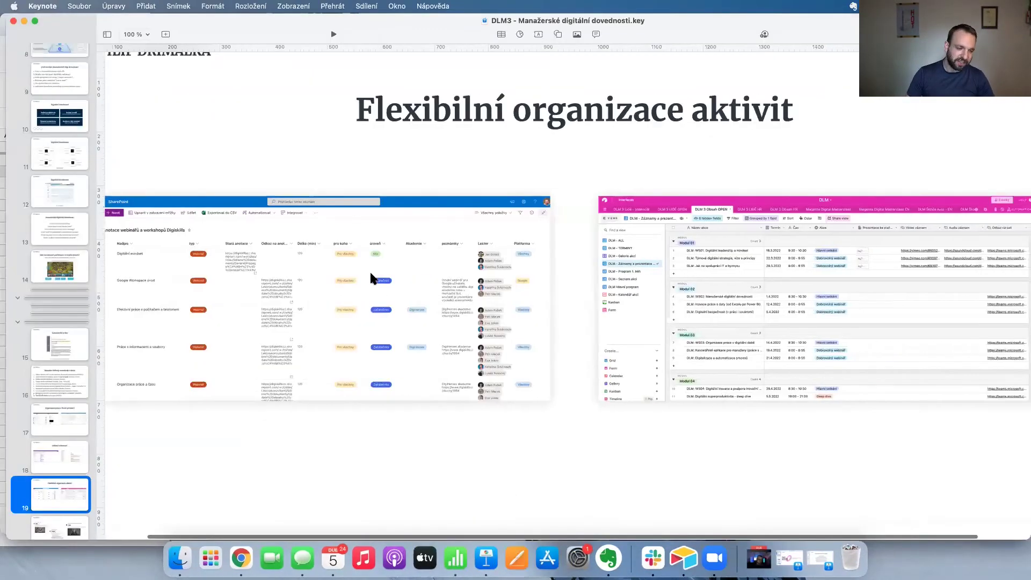
pyautogui.hscroll(-5, 374, 278)
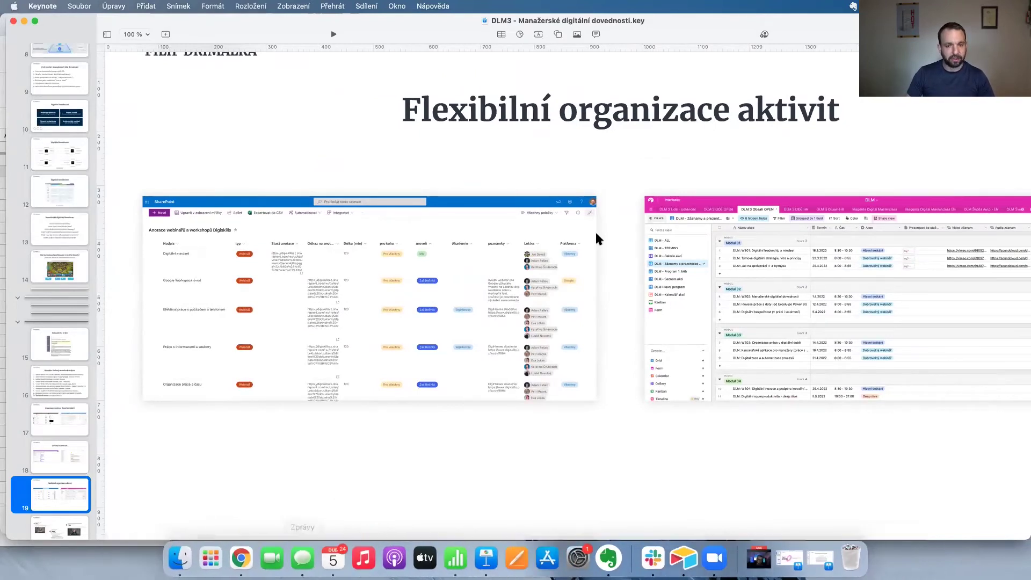
pyautogui.click(137, 34)
pyautogui.click(141, 110)
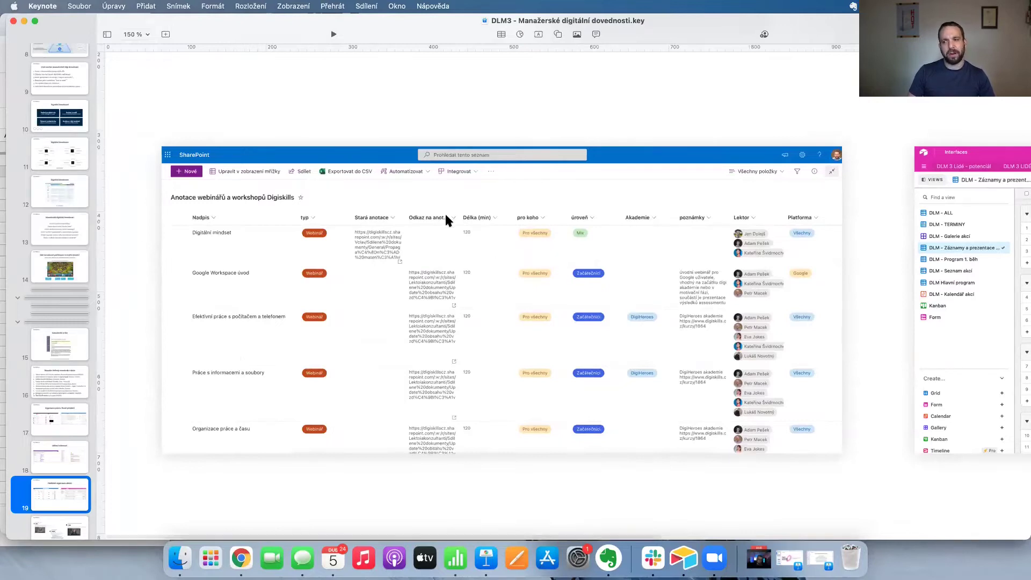
pyautogui.hscroll(10, 444, 211)
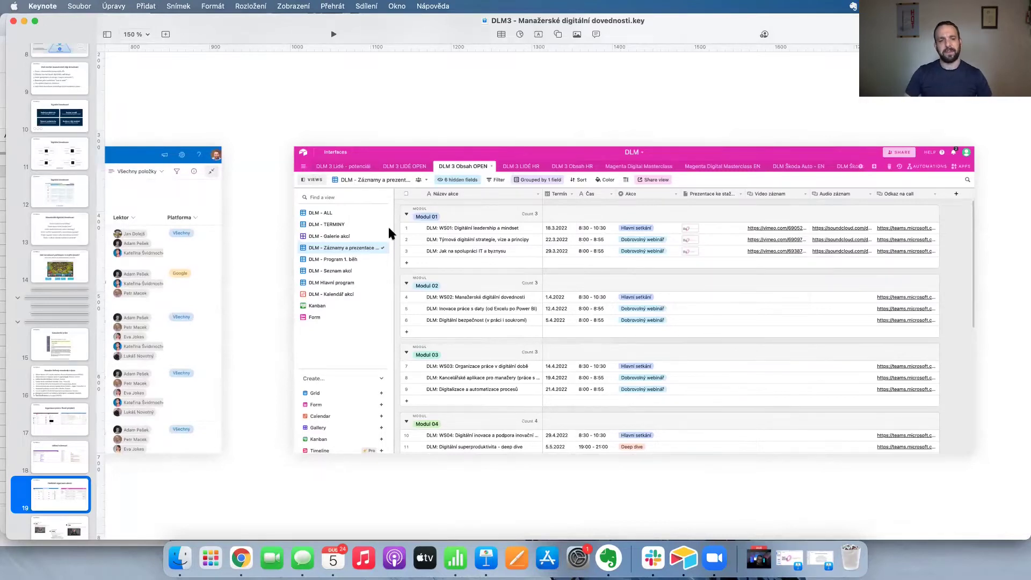
# Load airtable.com in a new Chrome tab.
pyautogui.click(241, 559)
pyautogui.press('super+t')
pyautogui.write('airta')
pyautogui.press('Return')
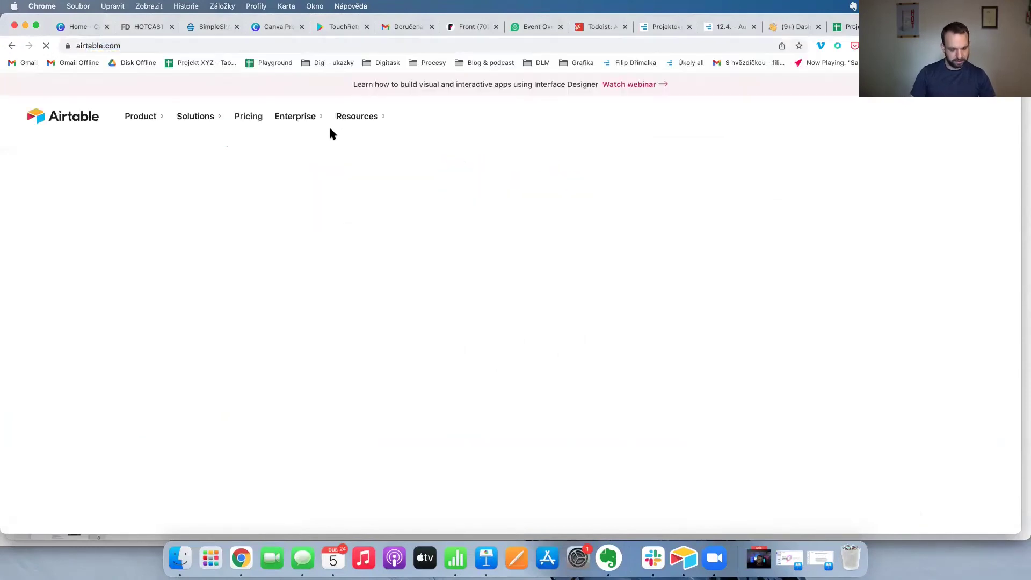
# Load airtable.com in a new Chrome window.
pyautogui.press('super+shift+n')
pyautogui.write('airtable.com')
pyautogui.press('Return')
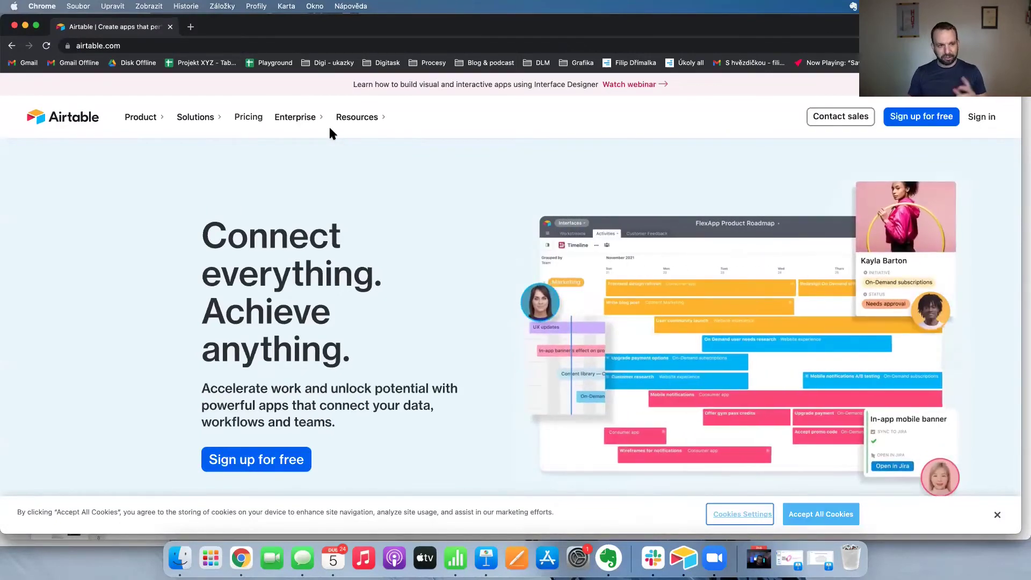
# Search Google for 'airtable universe' and open the Airtable Universe gallery, accepting cookies.
pyautogui.click(102, 45)
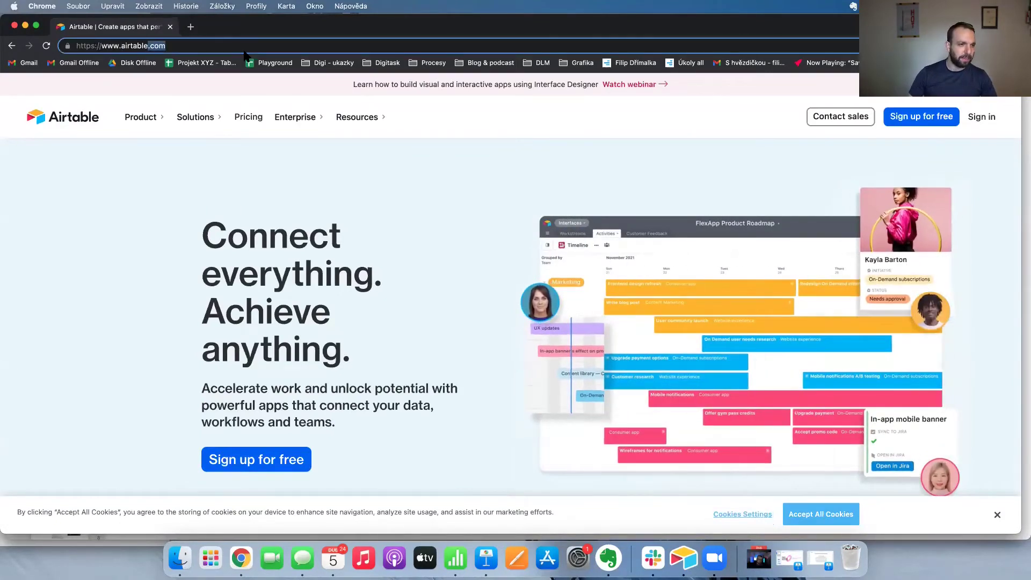
pyautogui.write('airtable universe')
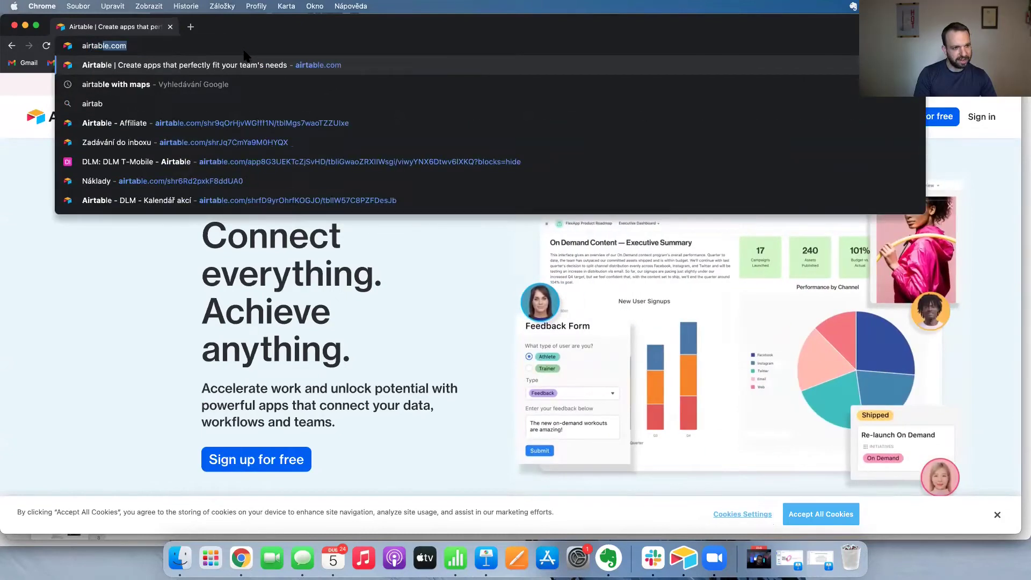
pyautogui.press('Return')
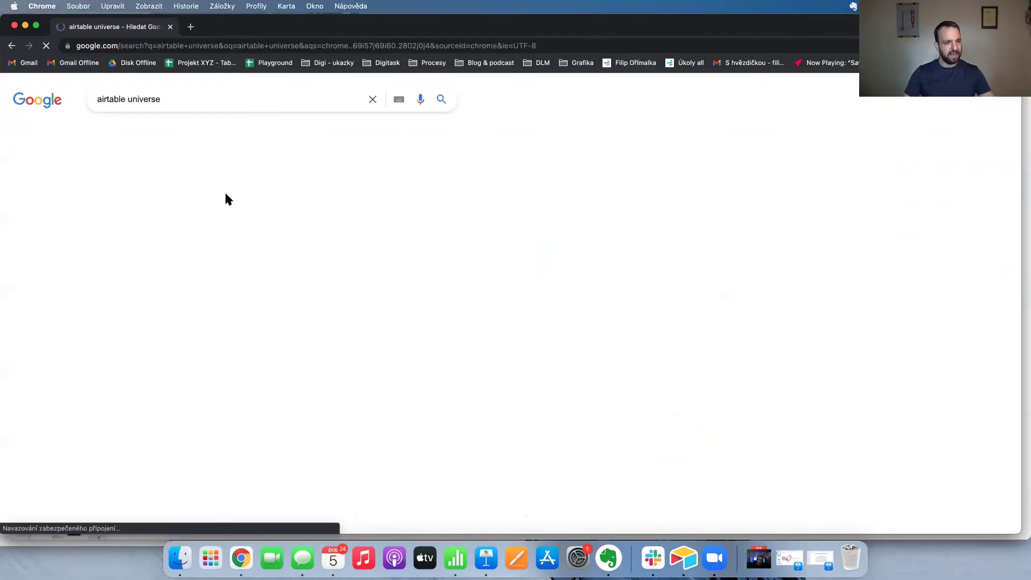
pyautogui.click(678, 473)
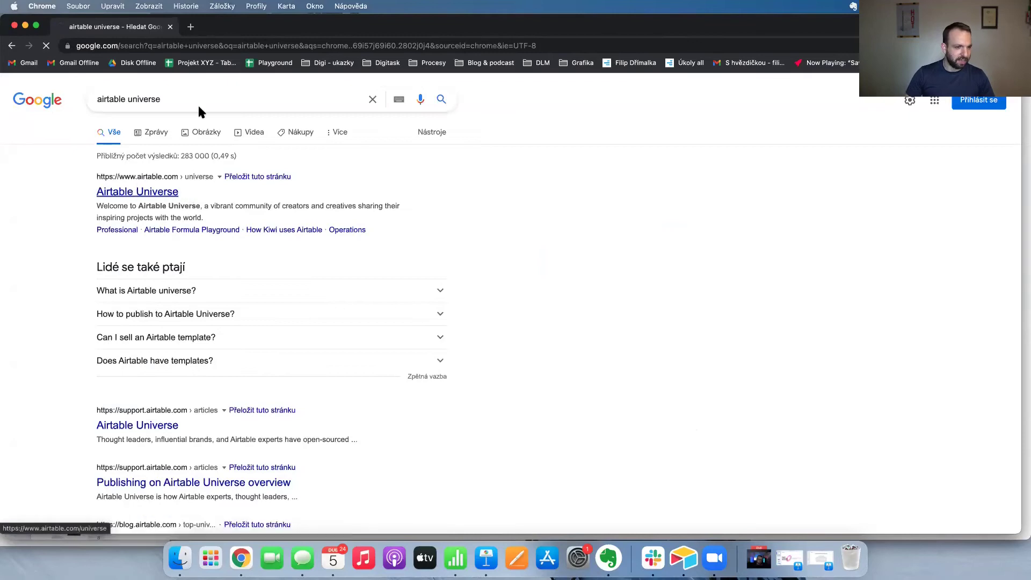
pyautogui.click(130, 192)
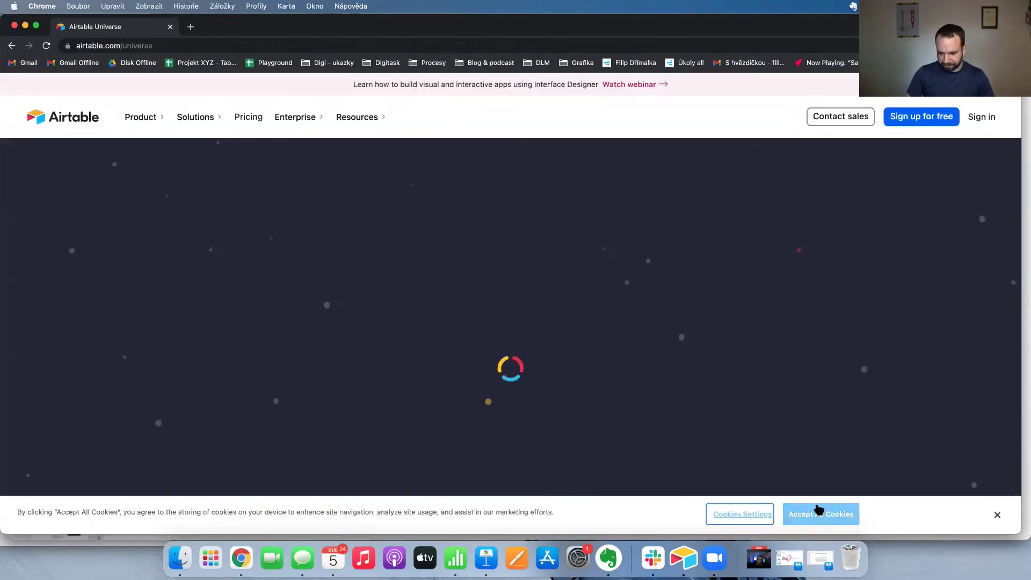
pyautogui.click(817, 514)
pyautogui.click(153, 45)
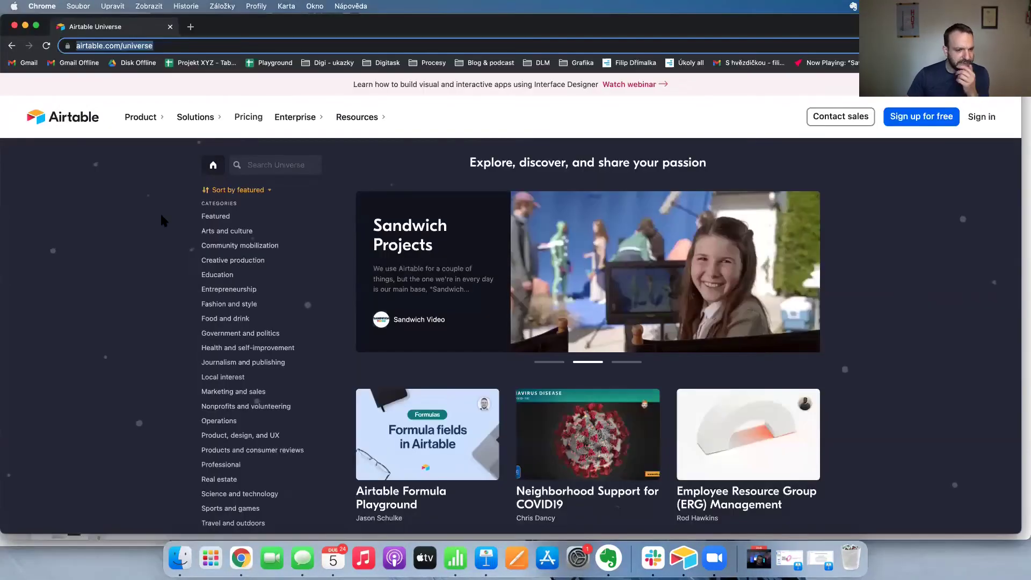
pyautogui.click(161, 220)
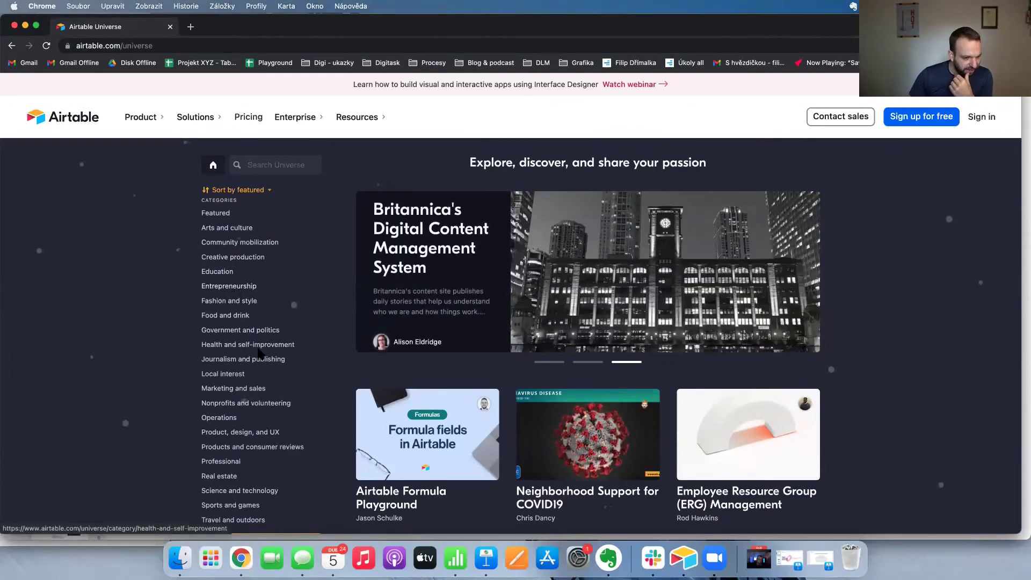
# Open the Nonprofits and volunteering category, scroll down and open the Church CRM base card.
pyautogui.scroll(-1, 273, 363)
pyautogui.click(271, 361)
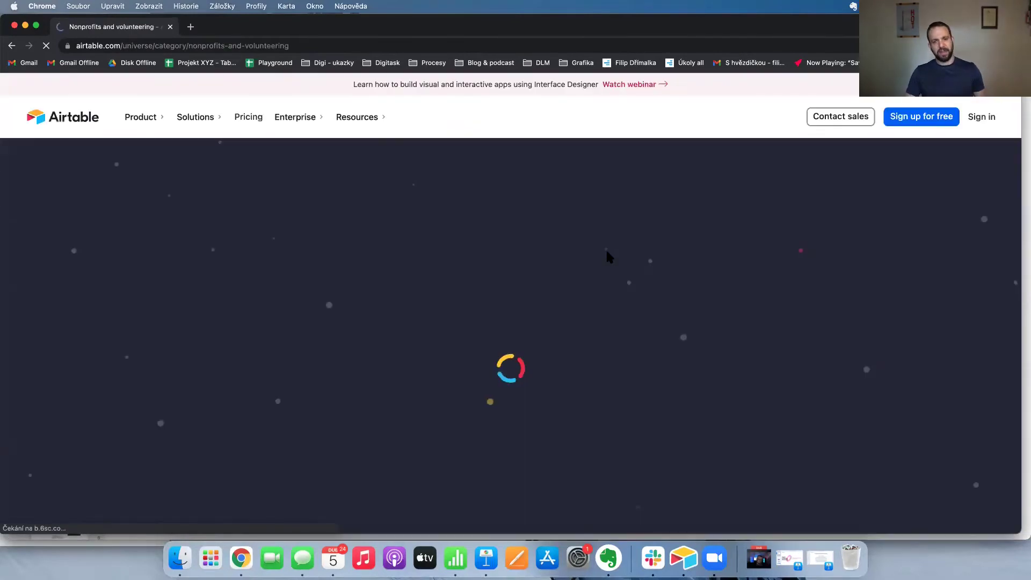
pyautogui.scroll(-1, 603, 253)
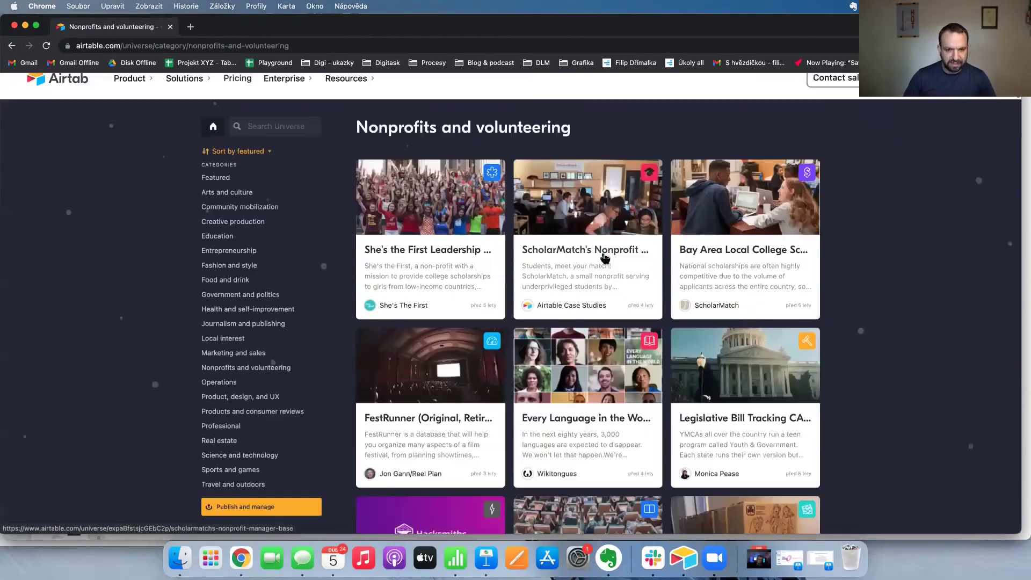
pyautogui.scroll(-4, 441, 223)
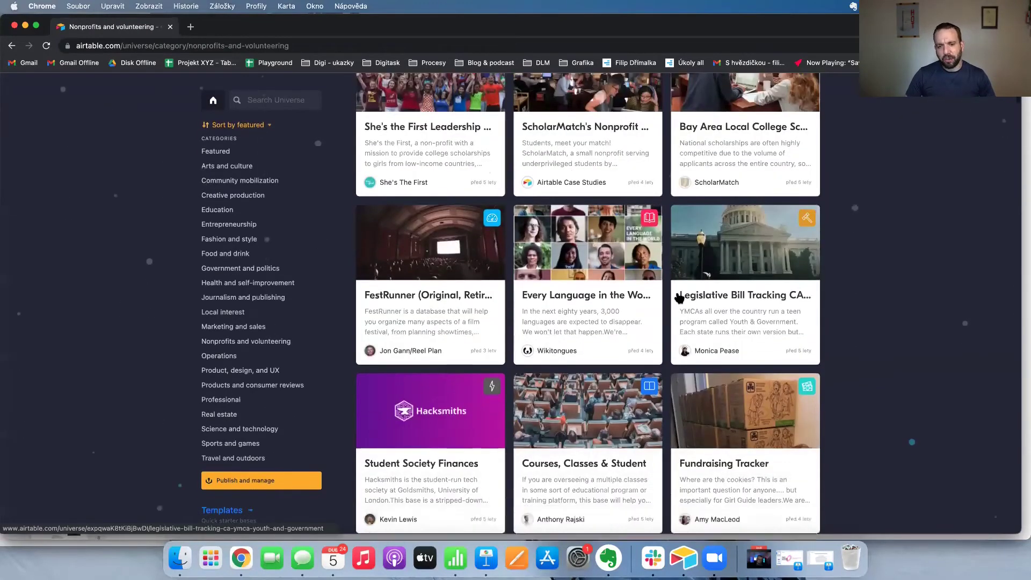
pyautogui.scroll(-3, 677, 294)
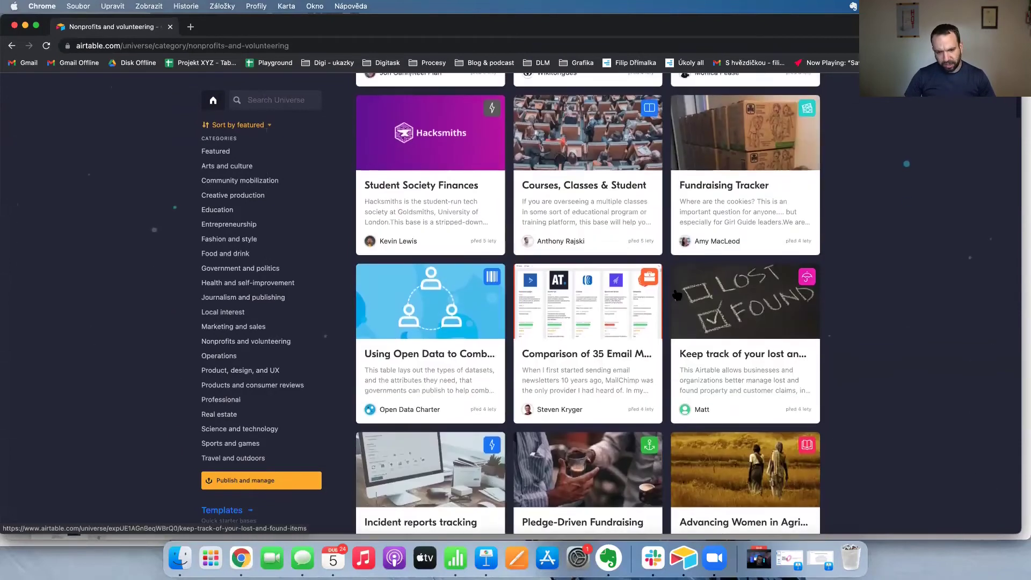
pyautogui.scroll(-4, 634, 300)
pyautogui.scroll(-1, 593, 310)
pyautogui.scroll(-2, 593, 310)
pyautogui.scroll(-2, 593, 311)
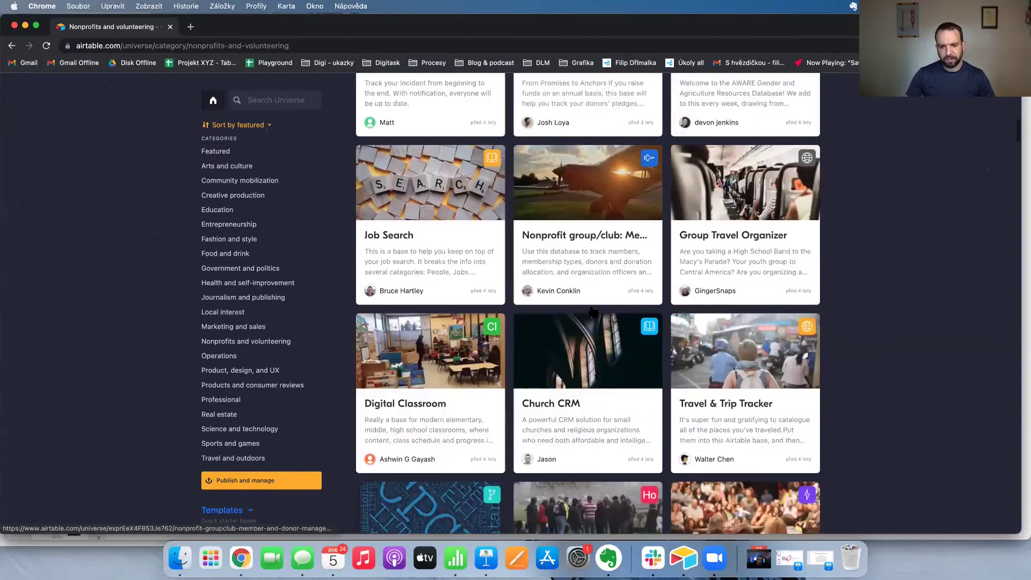
pyautogui.scroll(-2, 593, 311)
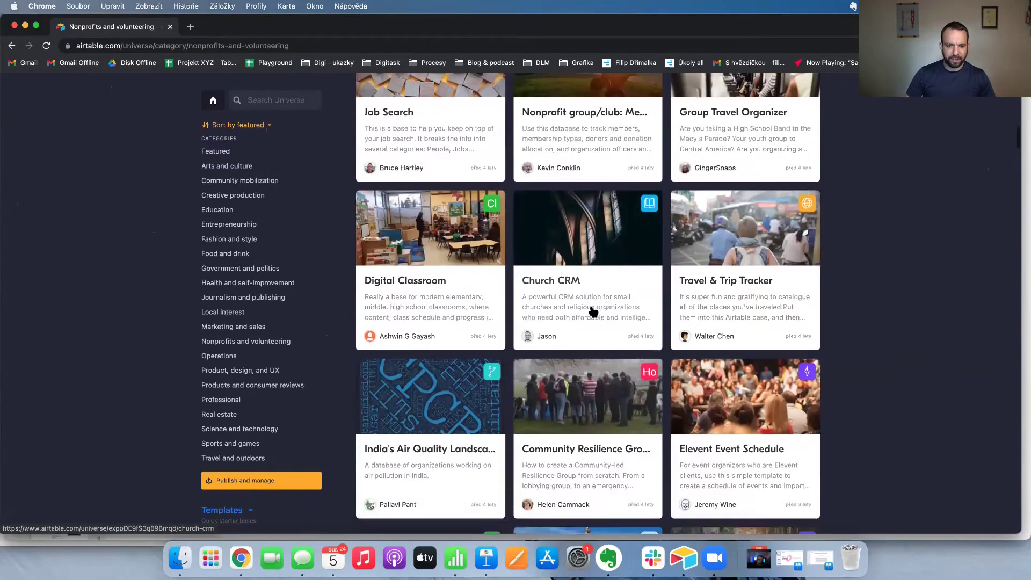
pyautogui.scroll(-2, 593, 311)
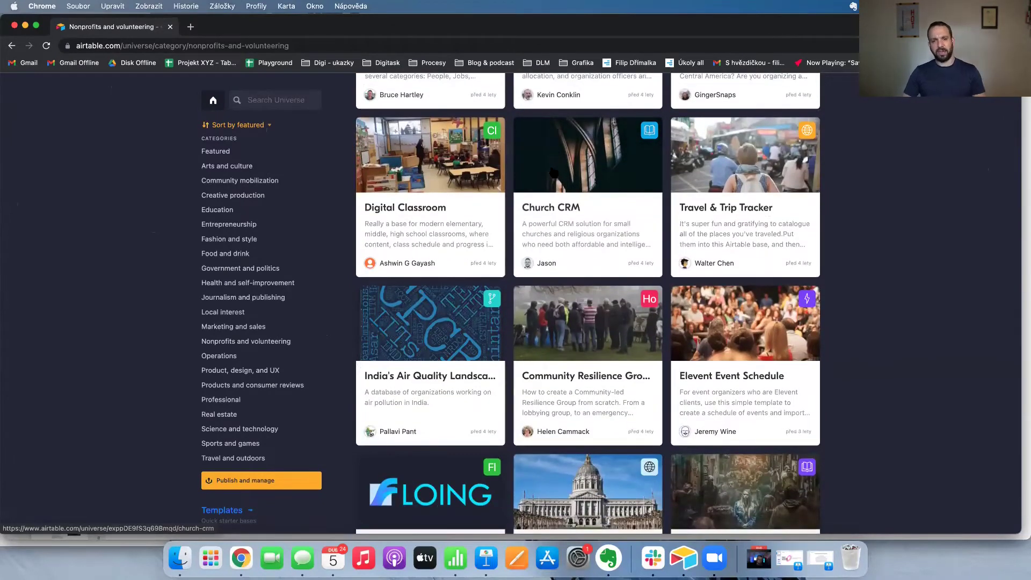
pyautogui.click(561, 213)
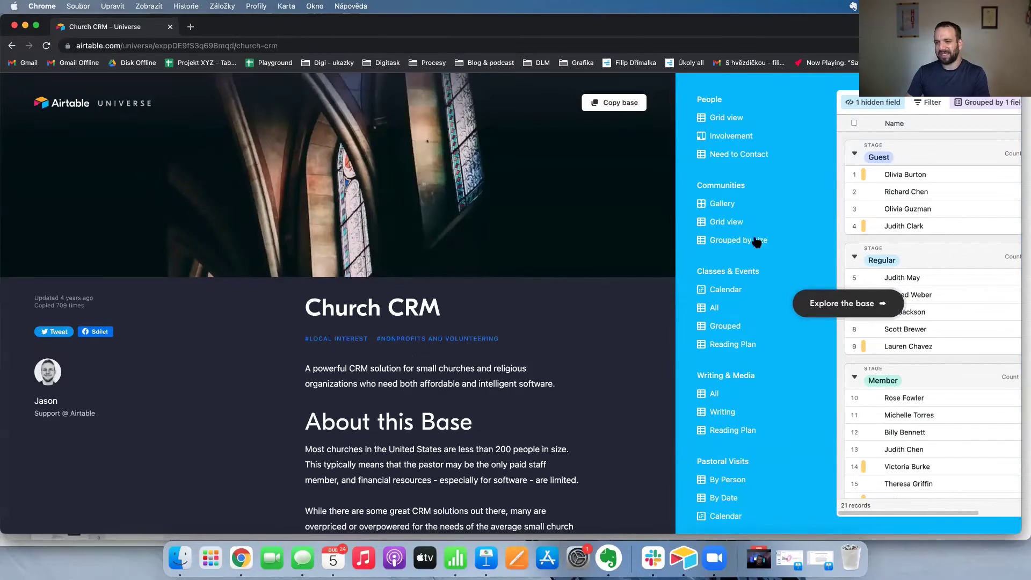
# Browse the full Church CRM grid without the apps dashboard, then switch to the Airtable desktop app.
pyautogui.click(856, 304)
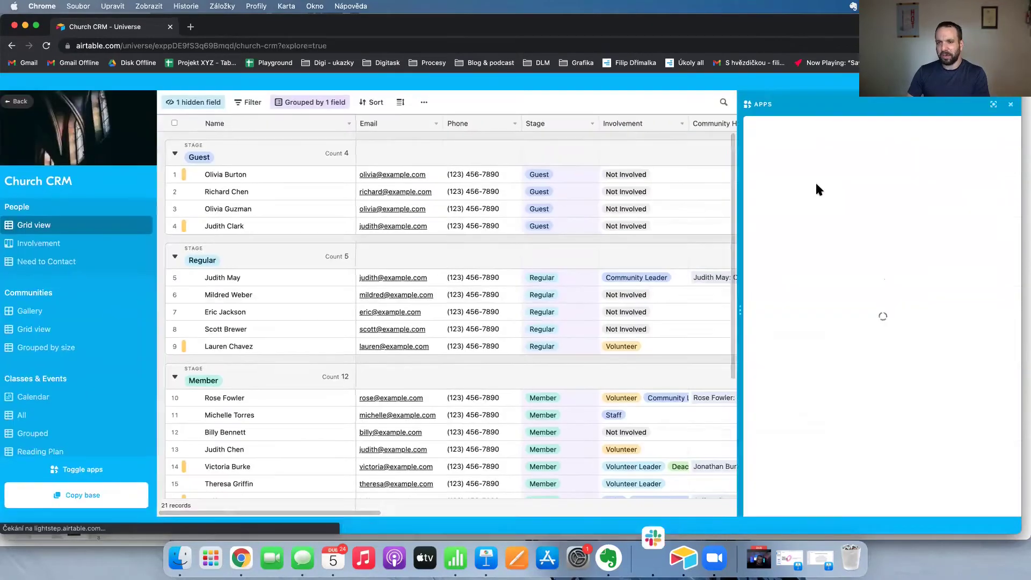
pyautogui.hscroll(10, 415, 157)
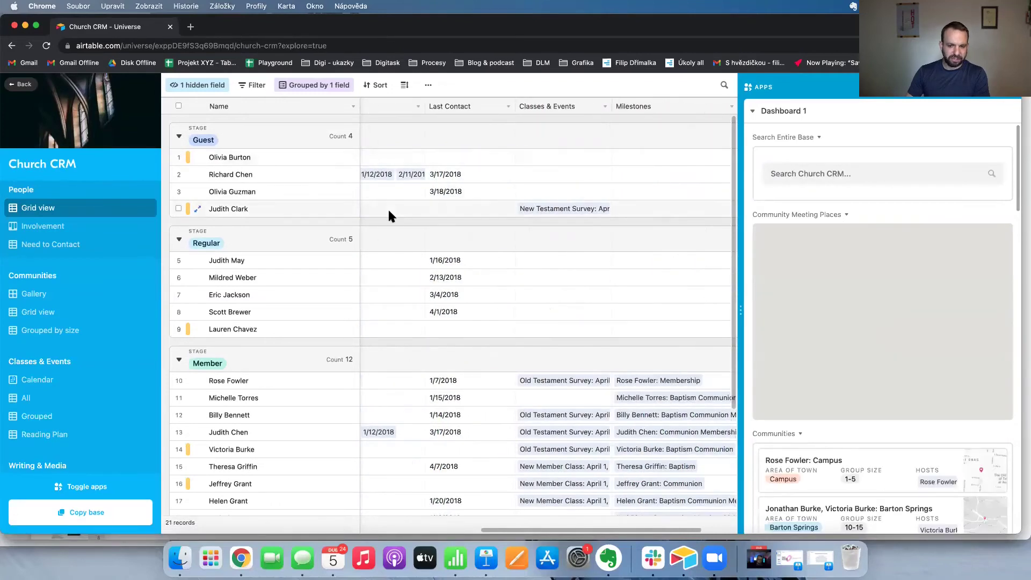
pyautogui.hscroll(2, 389, 212)
pyautogui.scroll(-3, 390, 215)
pyautogui.scroll(3, 389, 215)
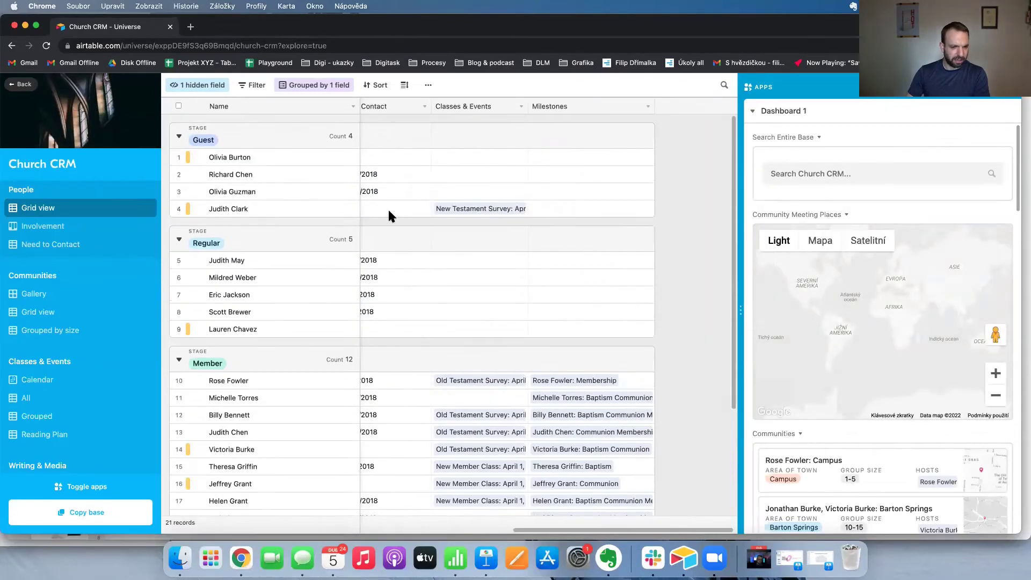
pyautogui.hscroll(-10, 389, 214)
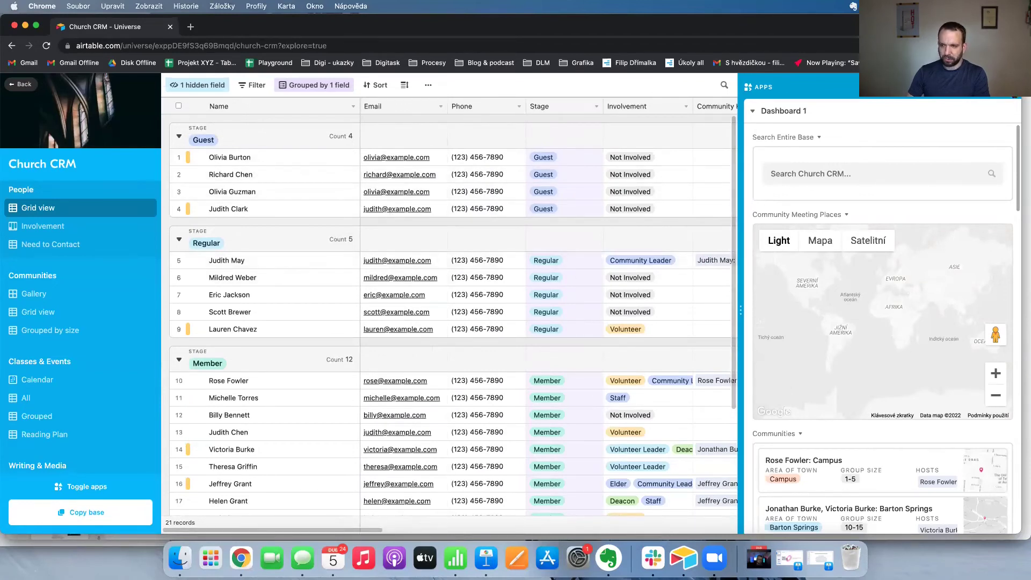
pyautogui.click(1012, 87)
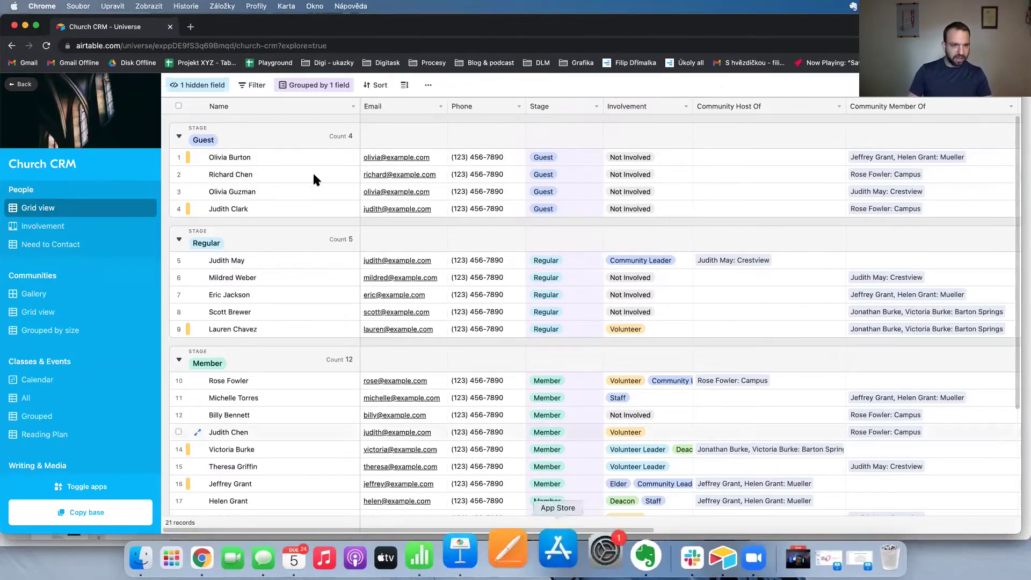
pyautogui.click(681, 548)
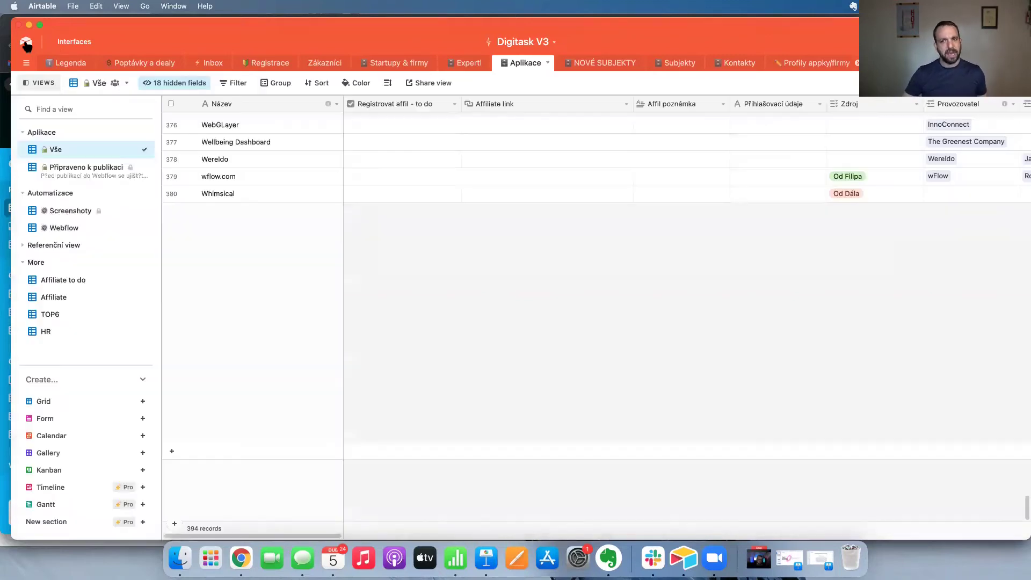
# Return to the bases list and open the DLM base's DLM 3 LIDÉ OPEN table.
pyautogui.click(23, 42)
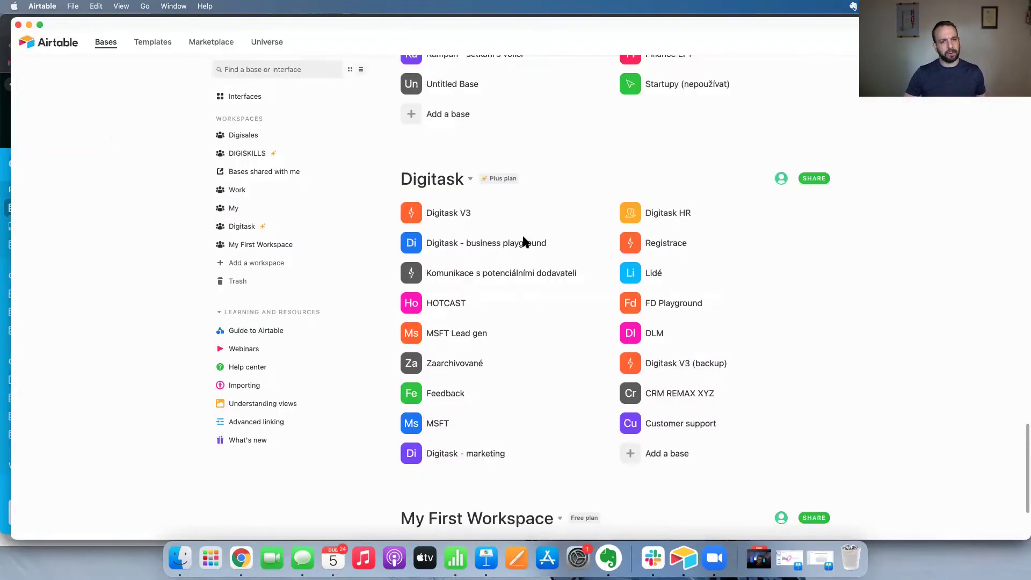
pyautogui.click(659, 336)
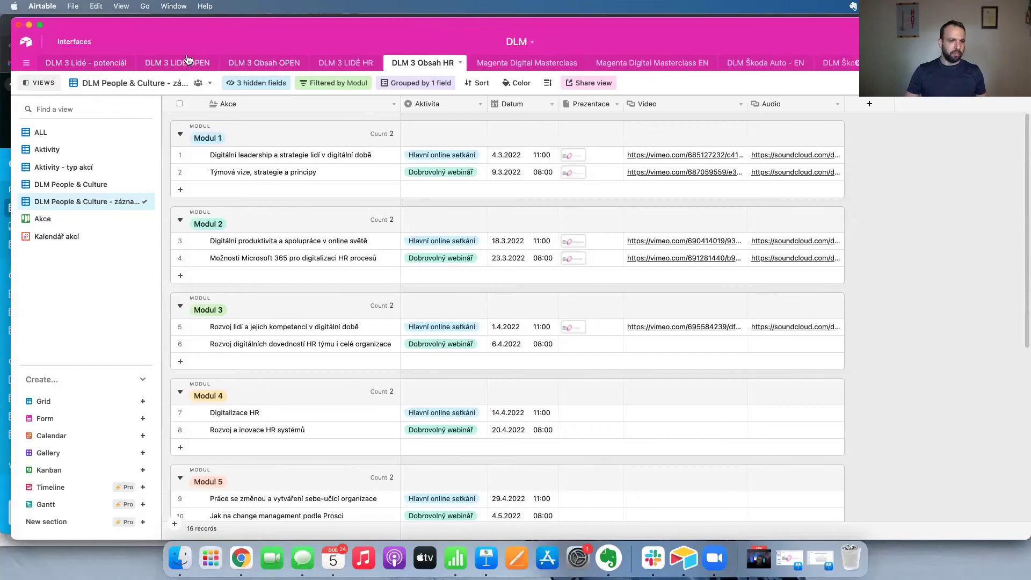
pyautogui.click(180, 63)
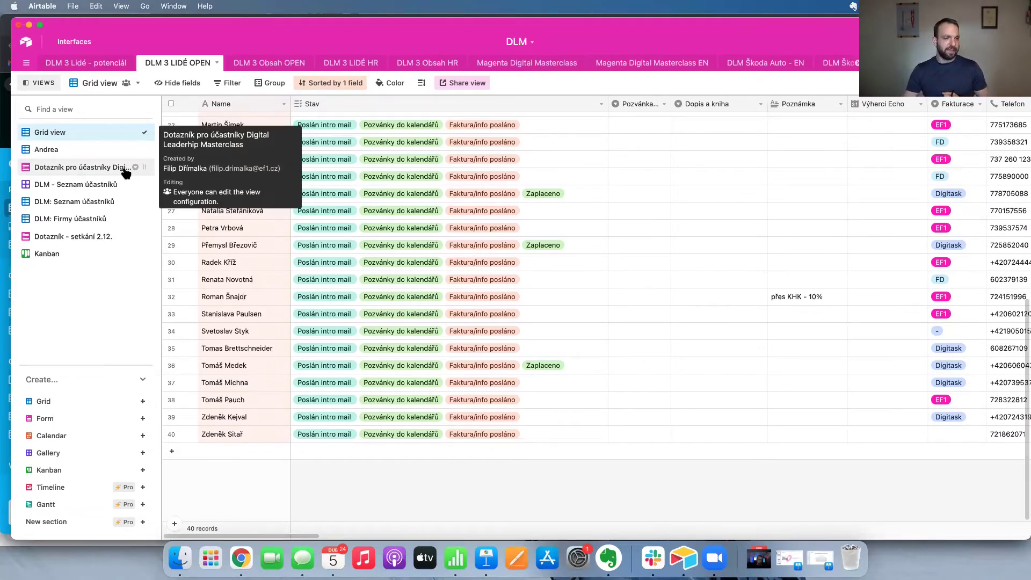
# View the participant questionnaire form, then add a new empty table, Table 33.
pyautogui.click(83, 170)
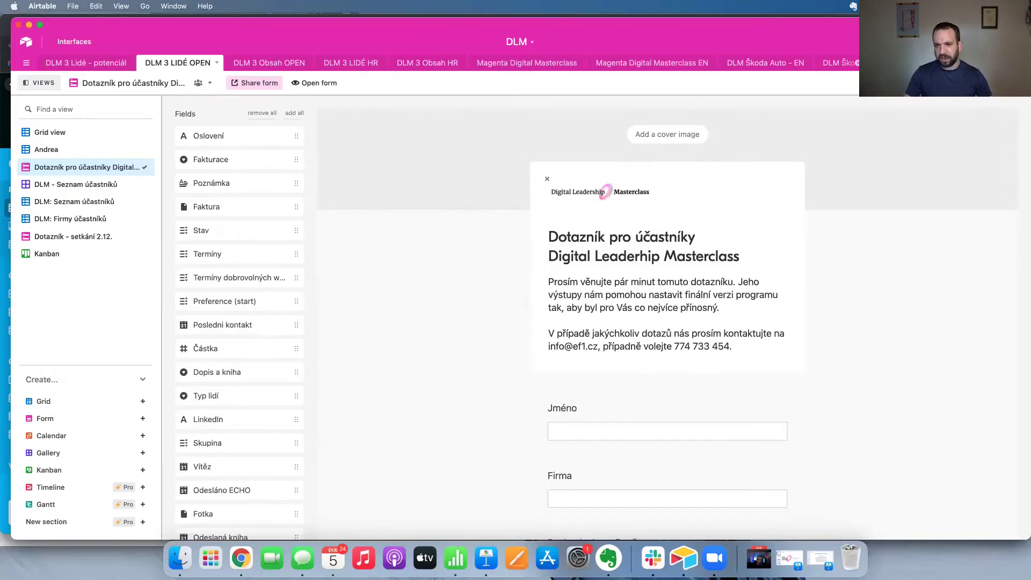
pyautogui.click(923, 63)
pyautogui.click(926, 95)
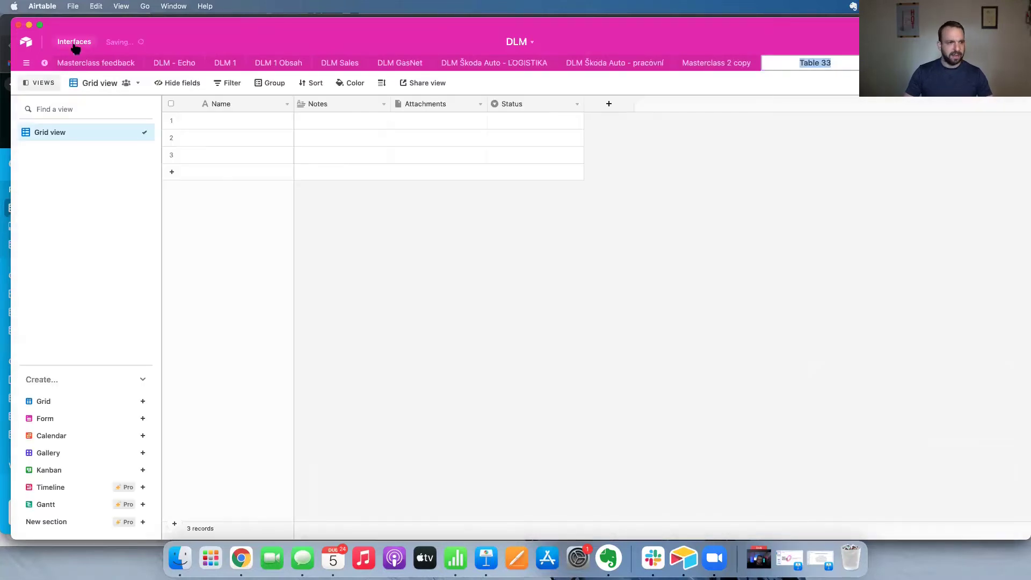
# Rename the Name field to Jméno and save it.
pyautogui.moveTo(737, 25); pyautogui.dragTo(736, 88)
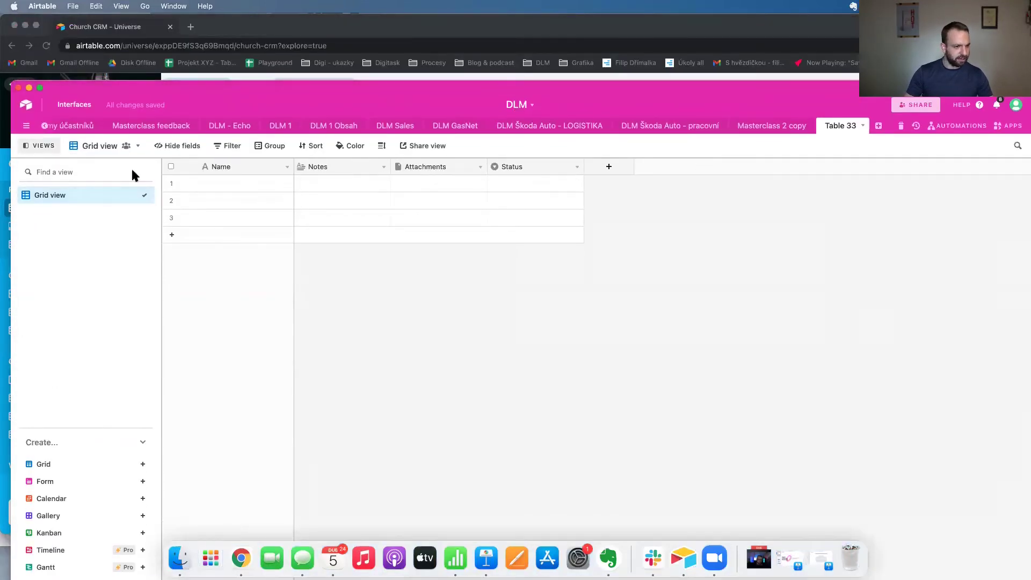
pyautogui.doubleClick(250, 168)
pyautogui.write('Jméno')
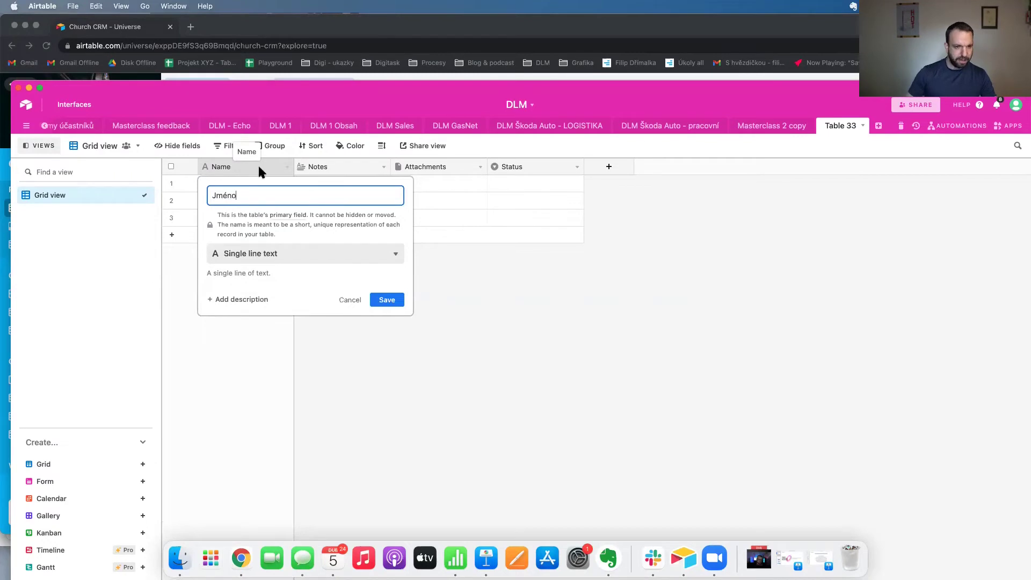
pyautogui.click(351, 167)
pyautogui.click(625, 367)
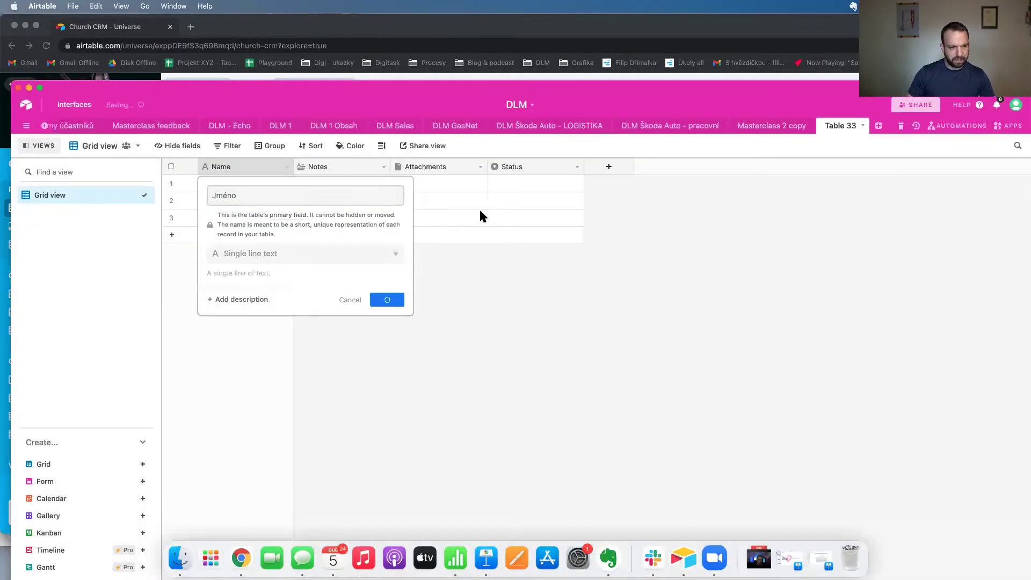
# Rename the Status options Todo, In progress, Done to Zájem, Potvrzeno and Schváleno.
pyautogui.doubleClick(514, 167)
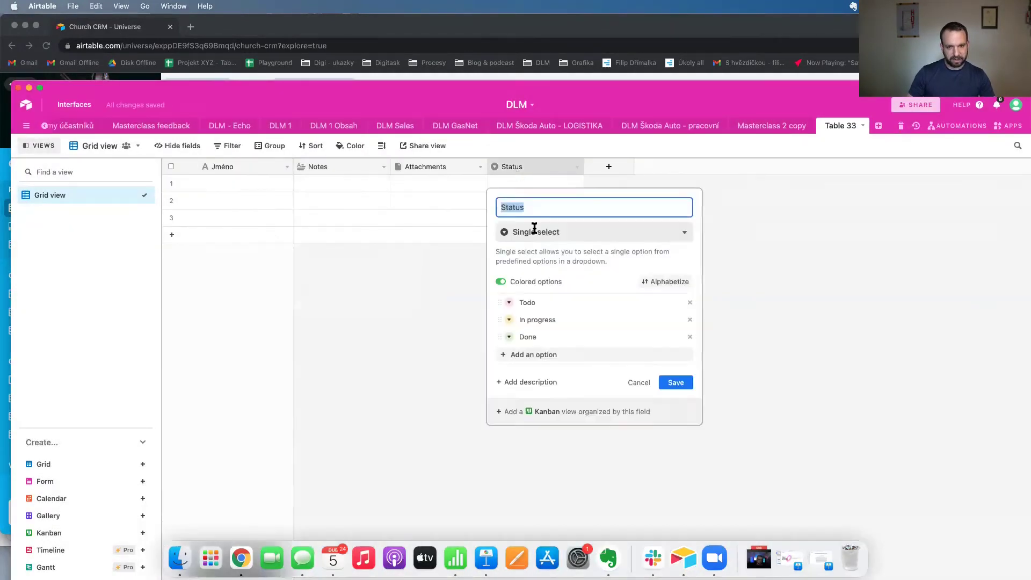
pyautogui.click(531, 304)
pyautogui.doubleClick(531, 304)
pyautogui.write('Zájem')
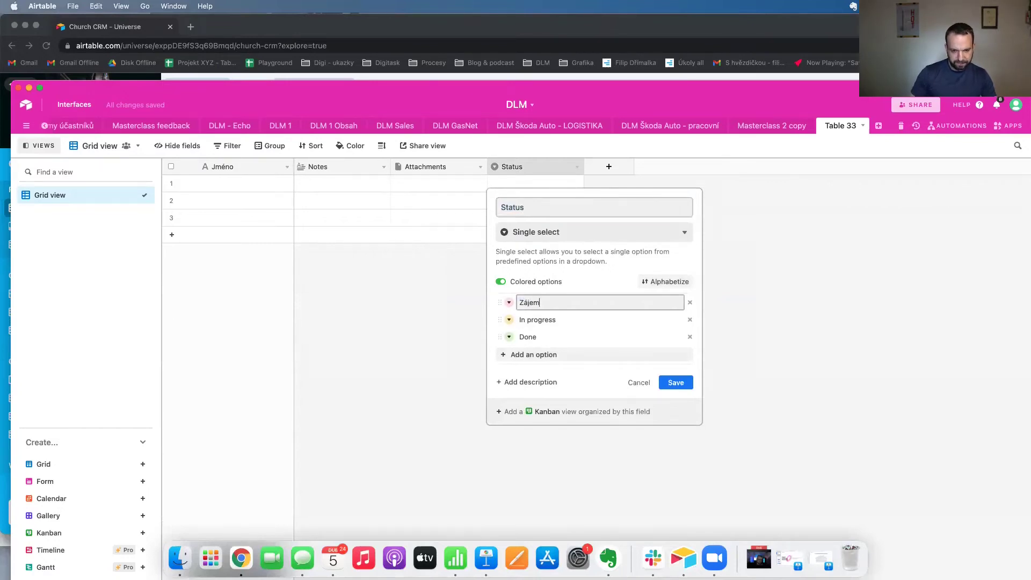
pyautogui.click(530, 319)
pyautogui.doubleClick(530, 320)
pyautogui.press('super+a')
pyautogui.write('Potvrz')
pyautogui.click(529, 337)
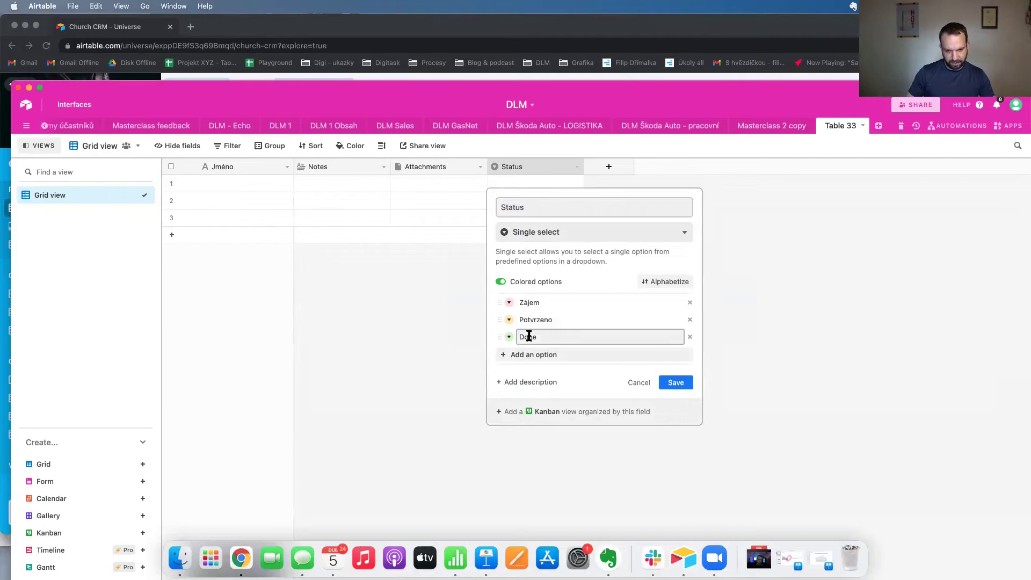
pyautogui.write('Schváleno')
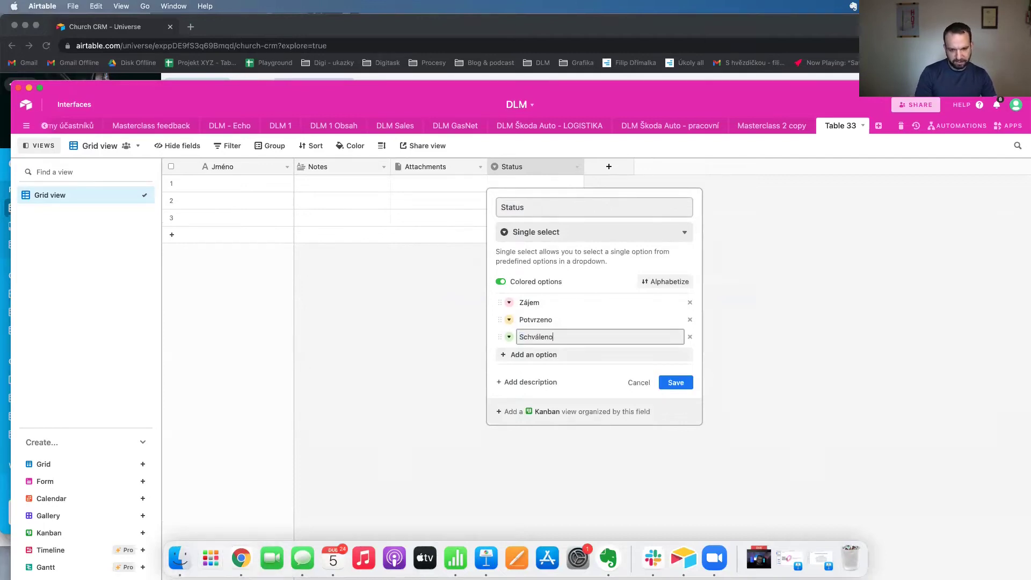
pyautogui.click(675, 382)
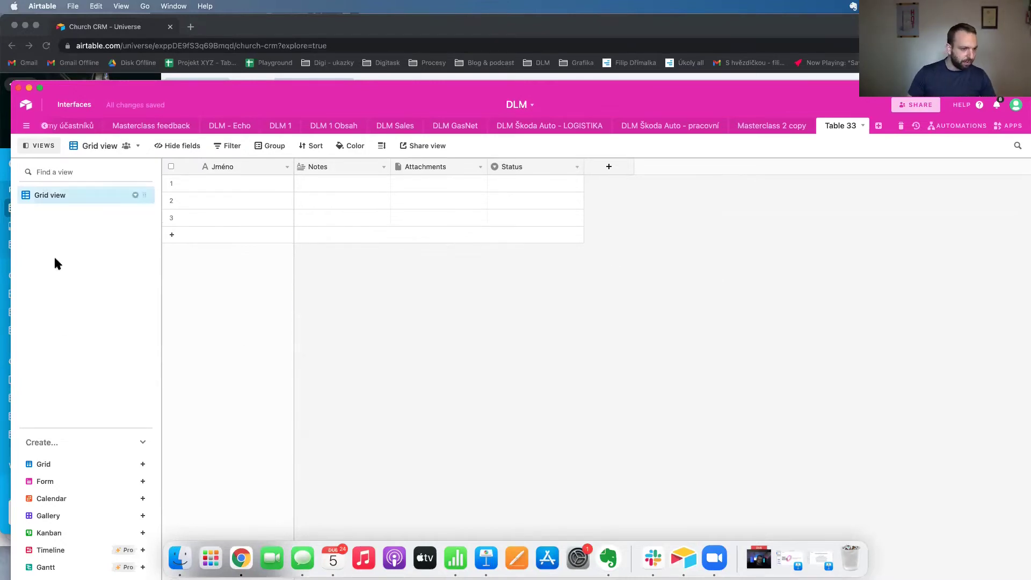
# Create a Form view for Table 33 and remove the Status question from it.
pyautogui.click(46, 481)
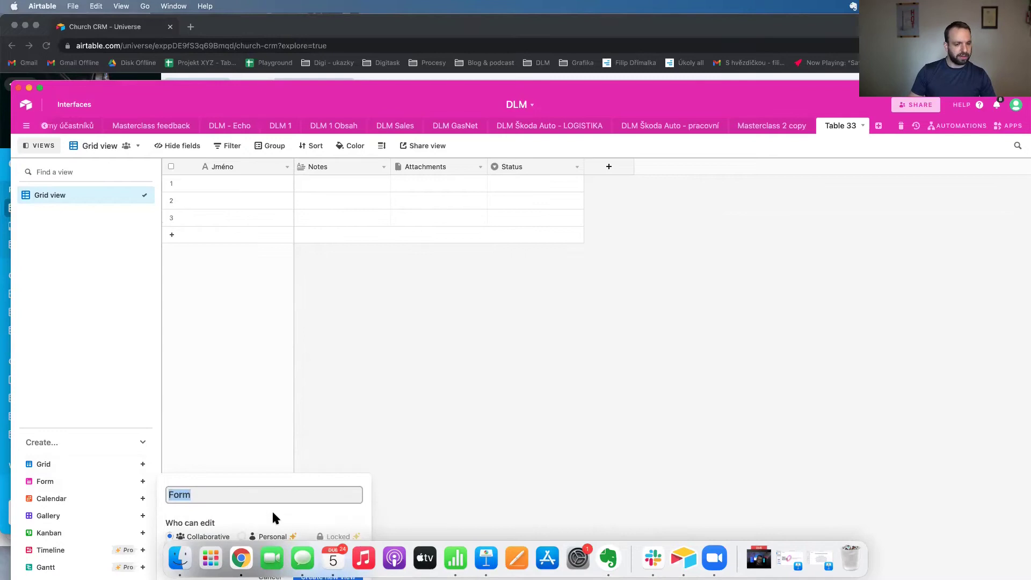
pyautogui.press('Escape')
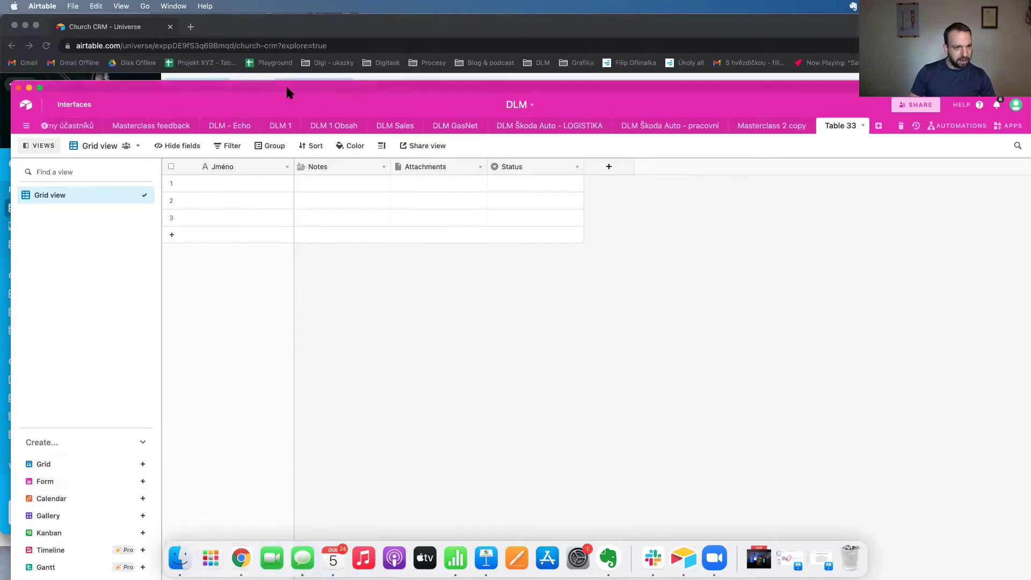
pyautogui.doubleClick(286, 86)
pyautogui.click(48, 416)
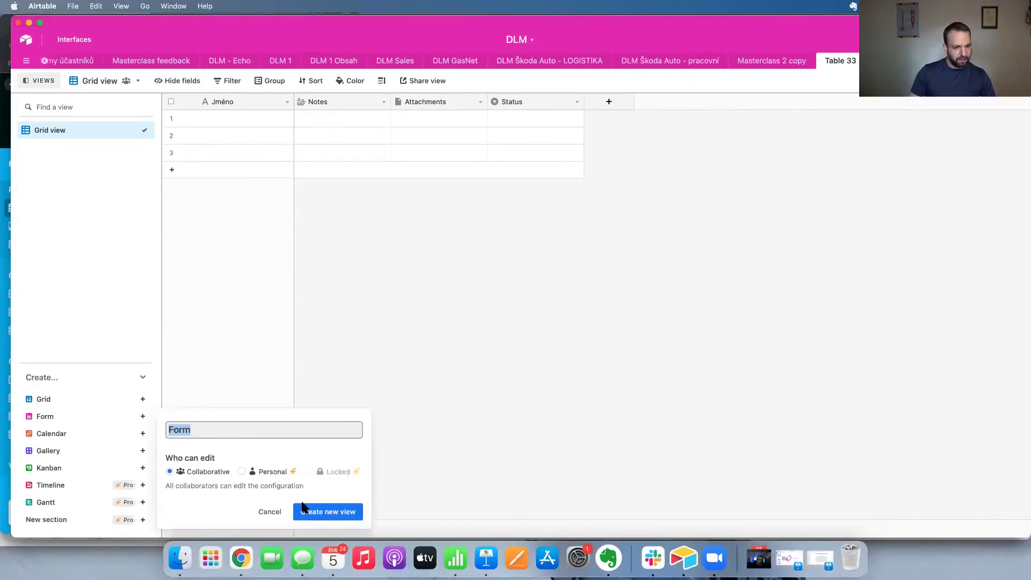
pyautogui.click(316, 511)
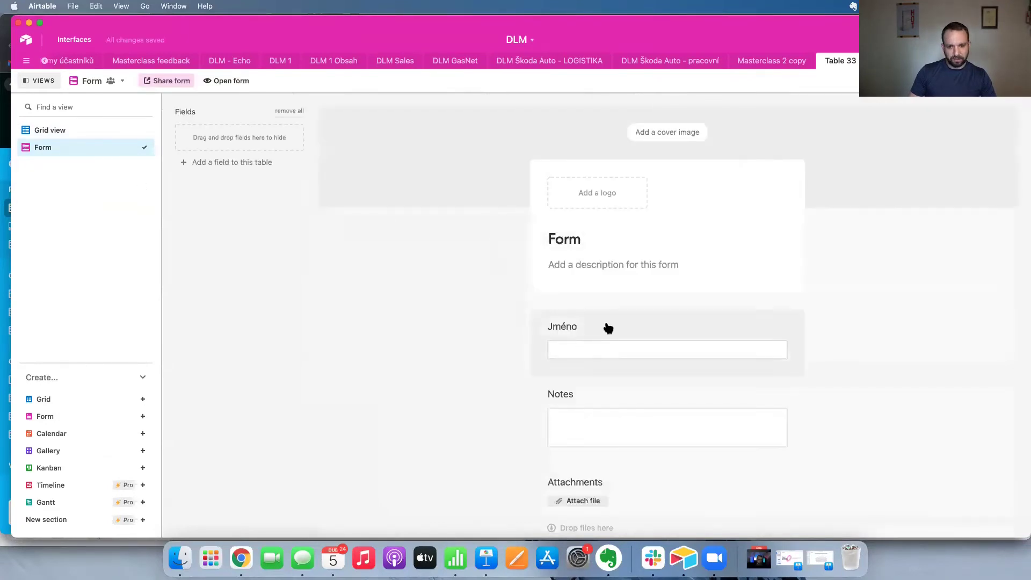
pyautogui.scroll(-3, 608, 325)
pyautogui.moveTo(585, 441); pyautogui.dragTo(532, 242)
pyautogui.click(626, 283)
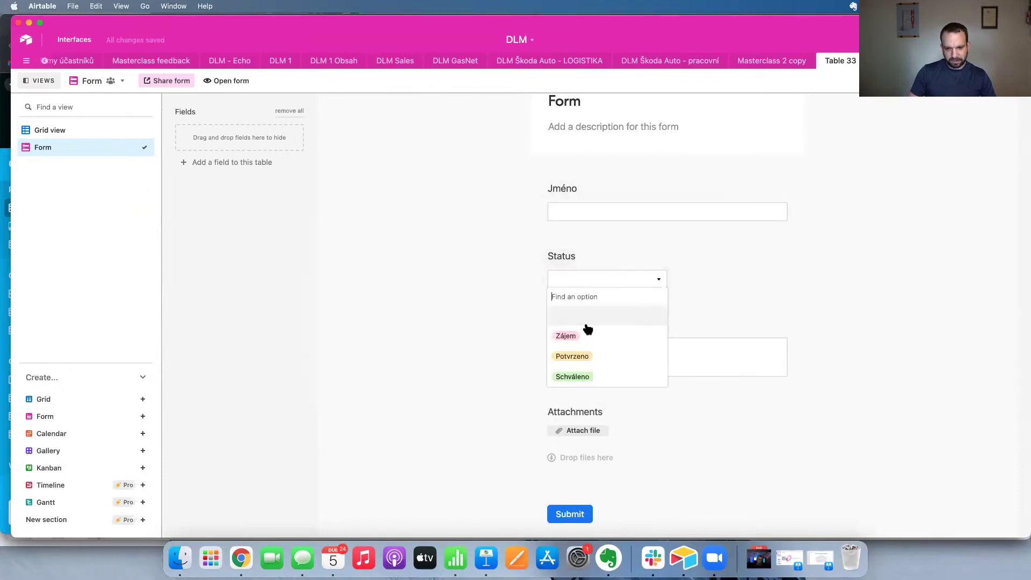
pyautogui.click(545, 258)
pyautogui.click(794, 258)
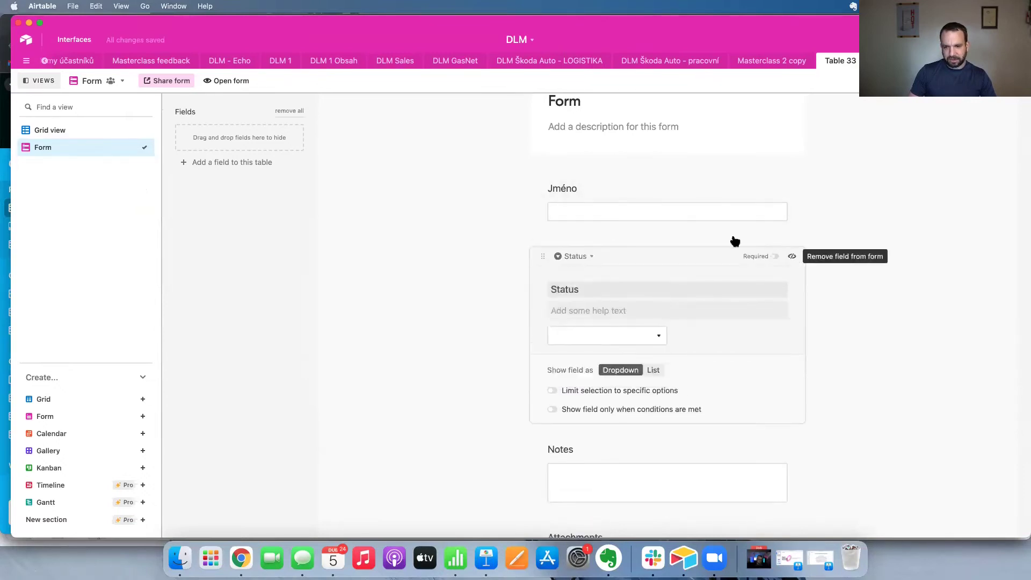
# Relabel the Notes question 'Popište co chcete' and the submit button 'Odeslat'.
pyautogui.click(594, 262)
pyautogui.doubleClick(564, 289)
pyautogui.write('Popište co chcete')
pyautogui.click(867, 302)
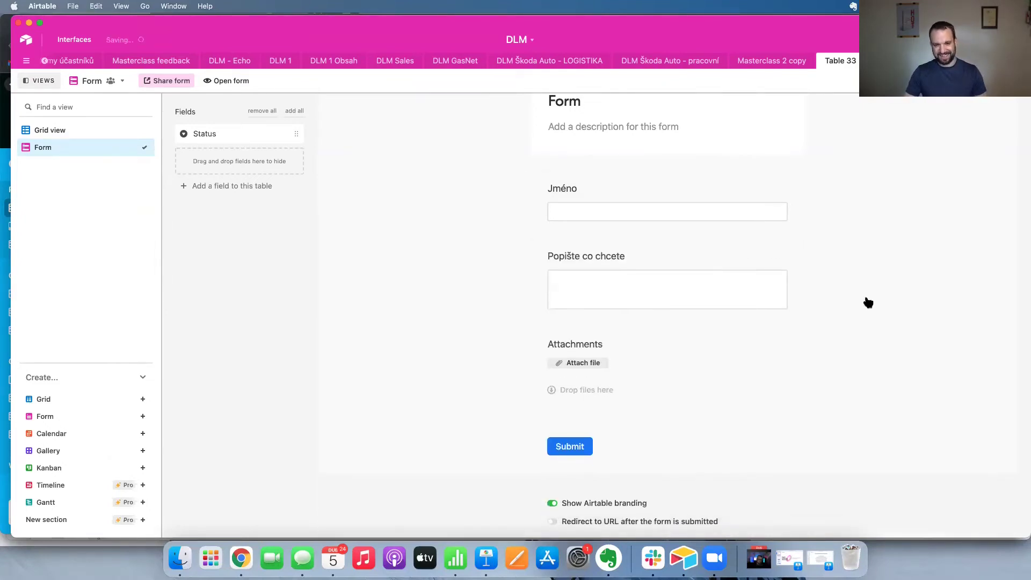
pyautogui.click(604, 446)
pyautogui.write('Odeslat')
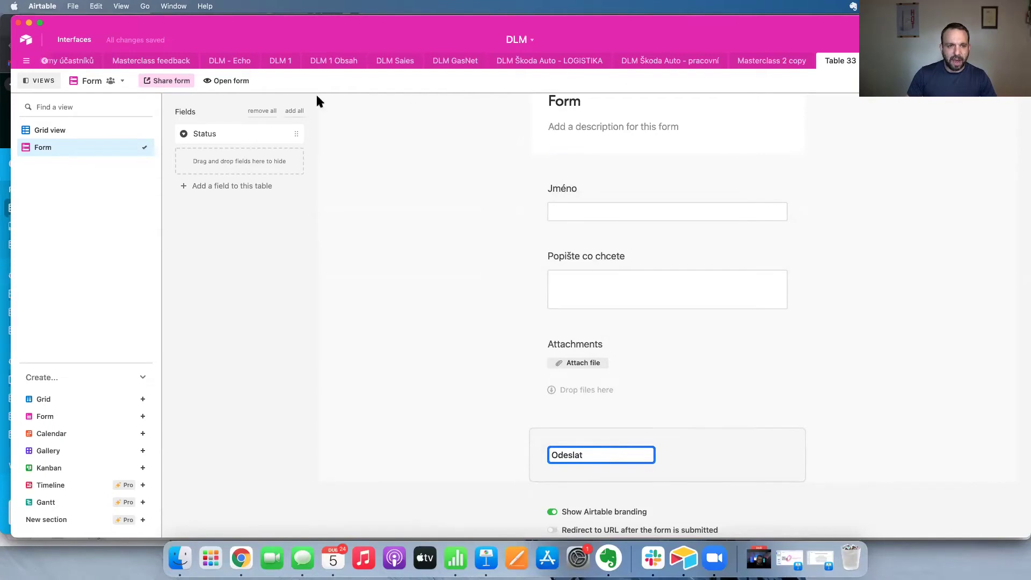
# Copy the form's shareable link, then return to the Grid view.
pyautogui.click(167, 80)
pyautogui.moveTo(160, 155); pyautogui.dragTo(221, 156)
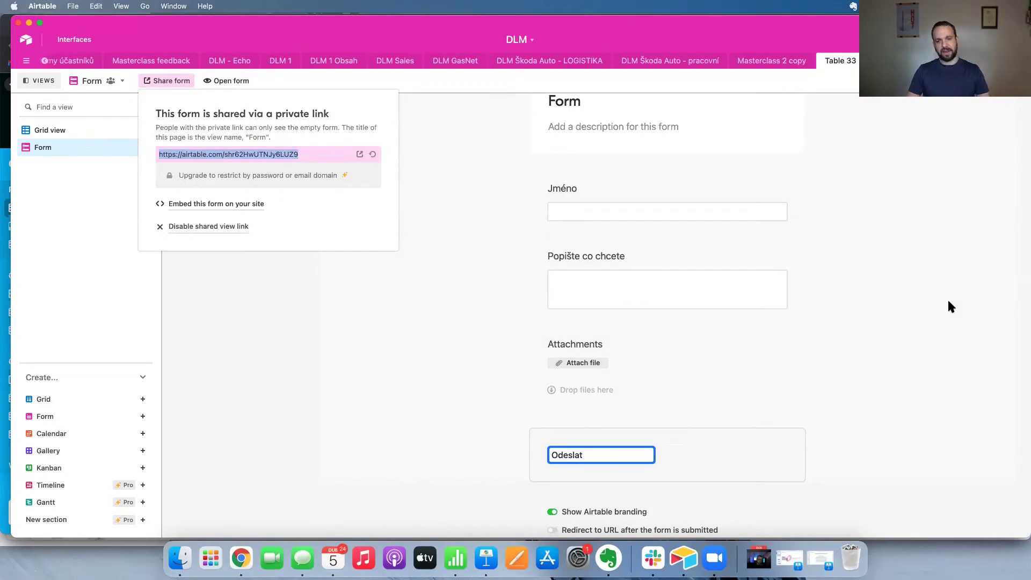
pyautogui.click(844, 294)
pyautogui.click(86, 133)
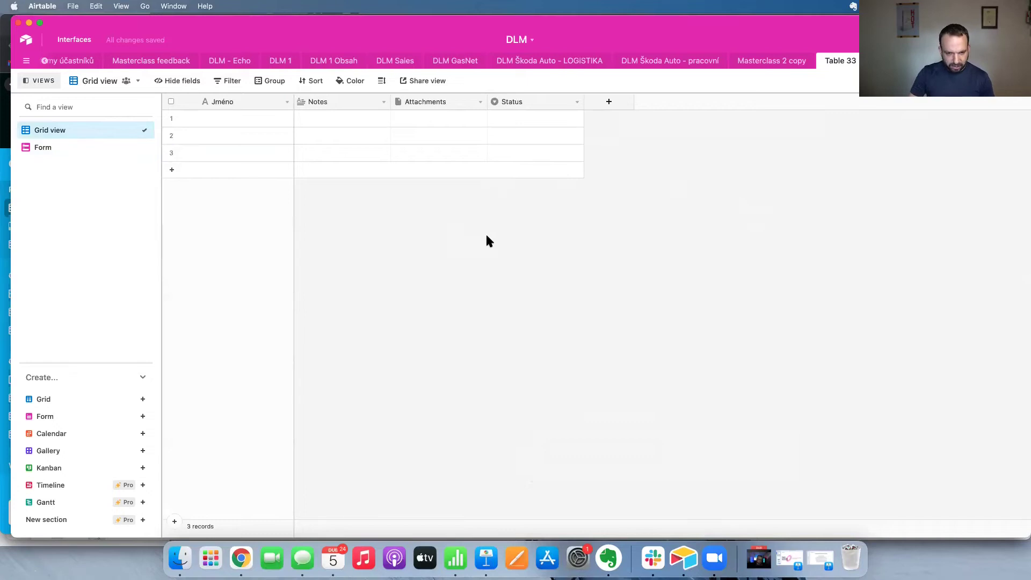
# Check the live form in Chrome, then return to the grid of responses.
pyautogui.press('super+Tab')
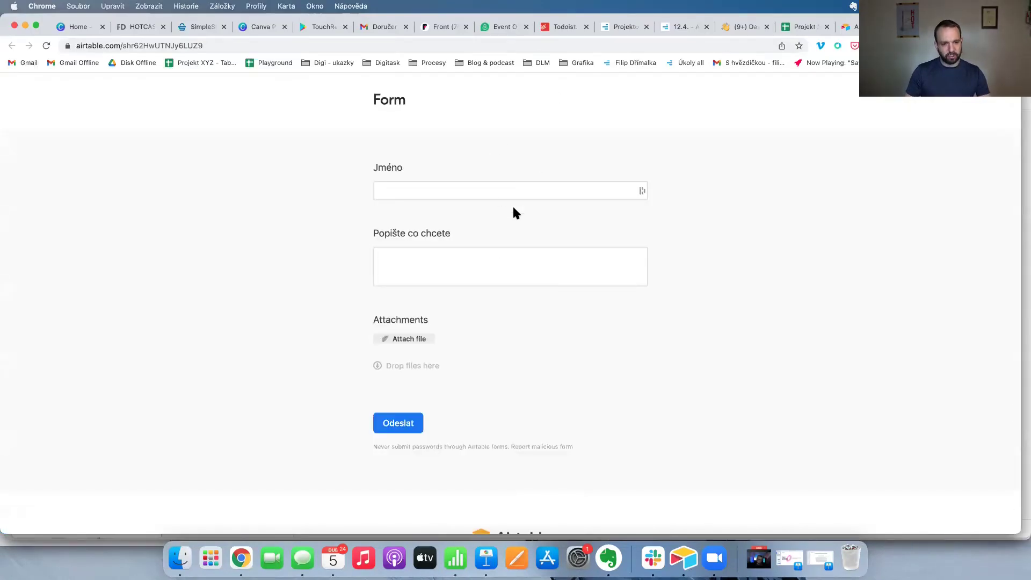
pyautogui.press('super+Tab')
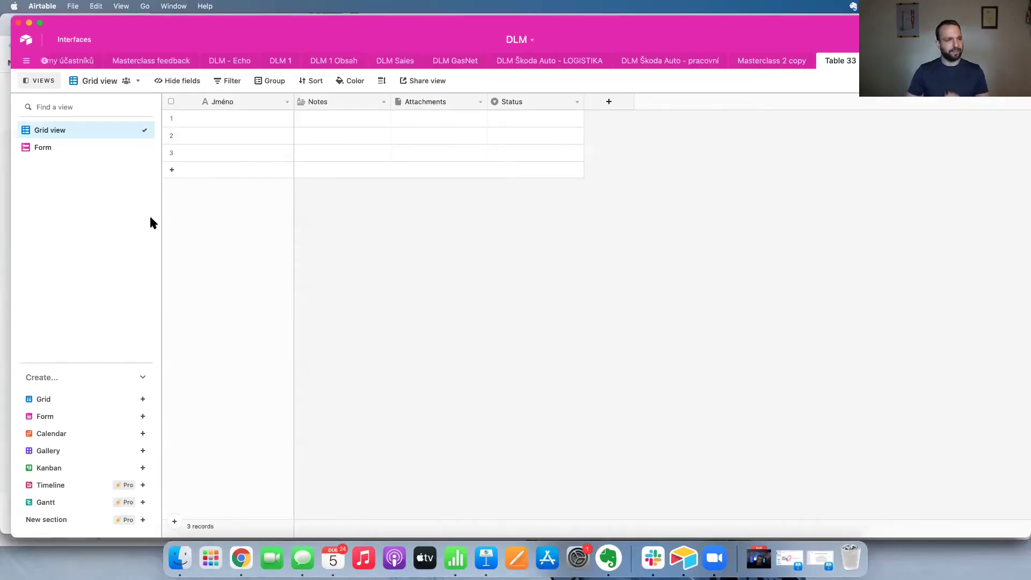
pyautogui.click(54, 146)
pyautogui.click(62, 132)
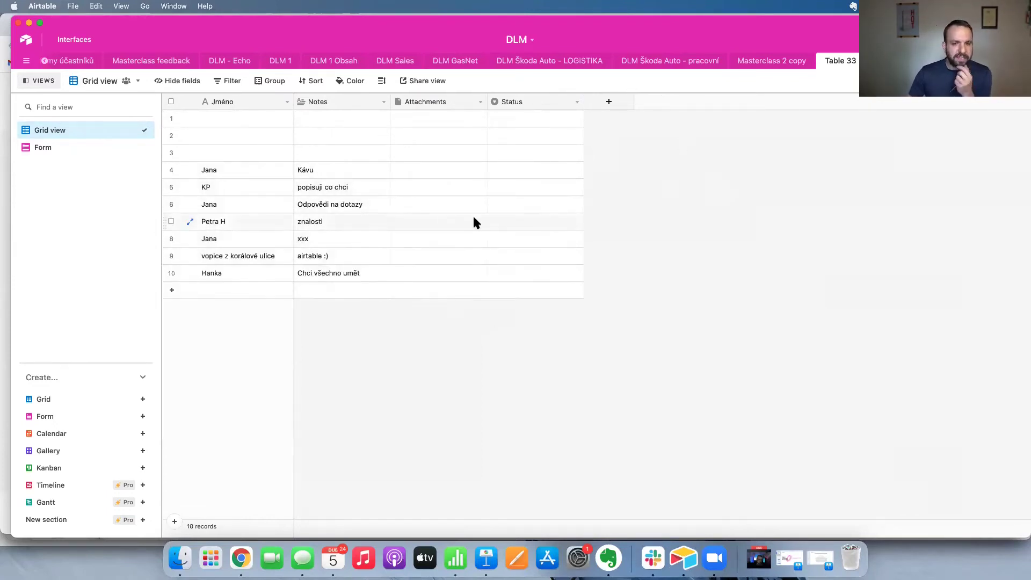
# Set row 9's status to Potvrzeno and row 7's to Schváleno.
pyautogui.click(519, 258)
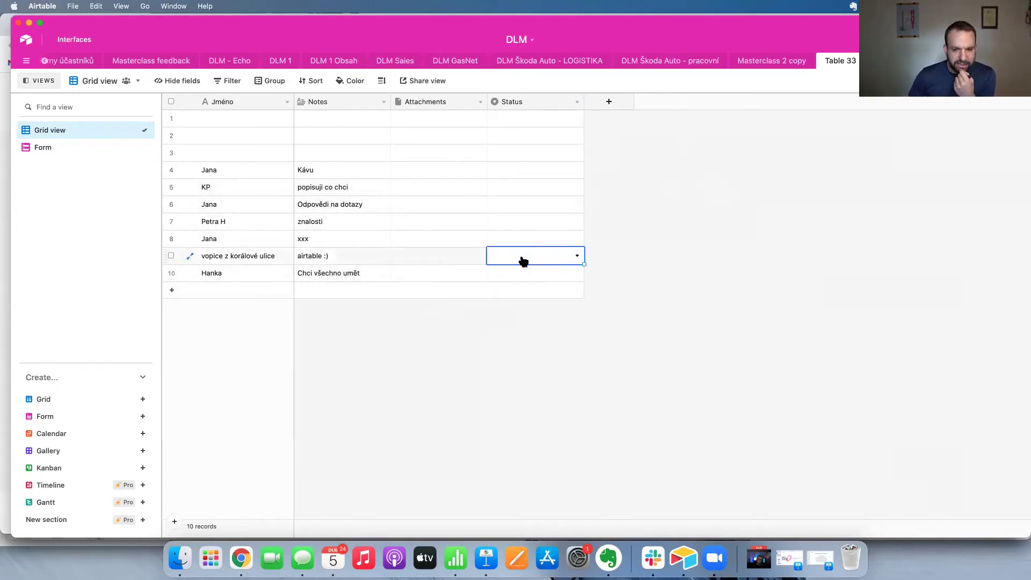
pyautogui.click(520, 257)
pyautogui.click(512, 331)
pyautogui.click(526, 222)
pyautogui.click(527, 222)
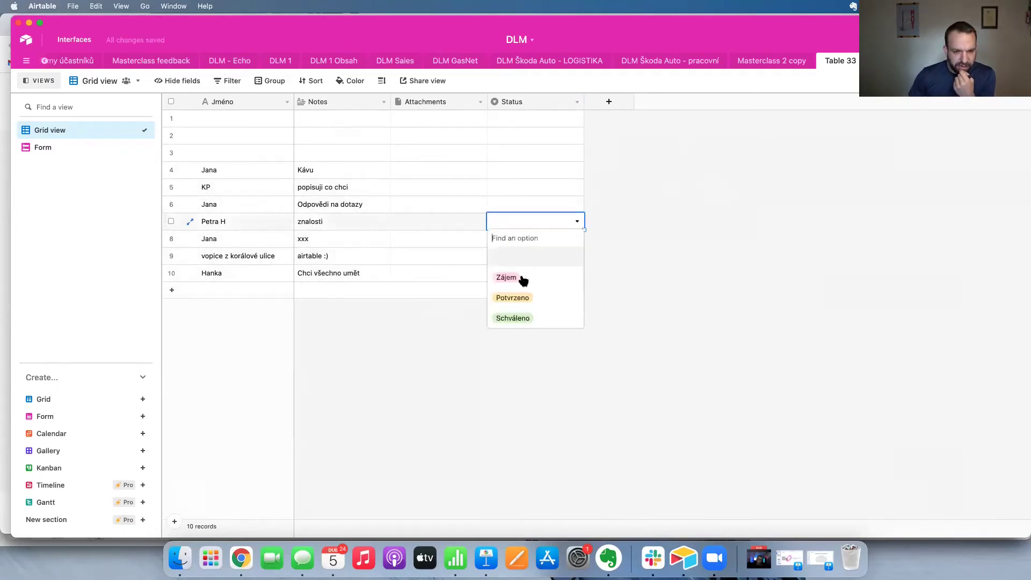
pyautogui.click(512, 318)
# Add a fourth Status option, Odmítnuto.
pyautogui.click(512, 170)
pyautogui.click(513, 169)
pyautogui.click(526, 102)
pyautogui.doubleClick(525, 101)
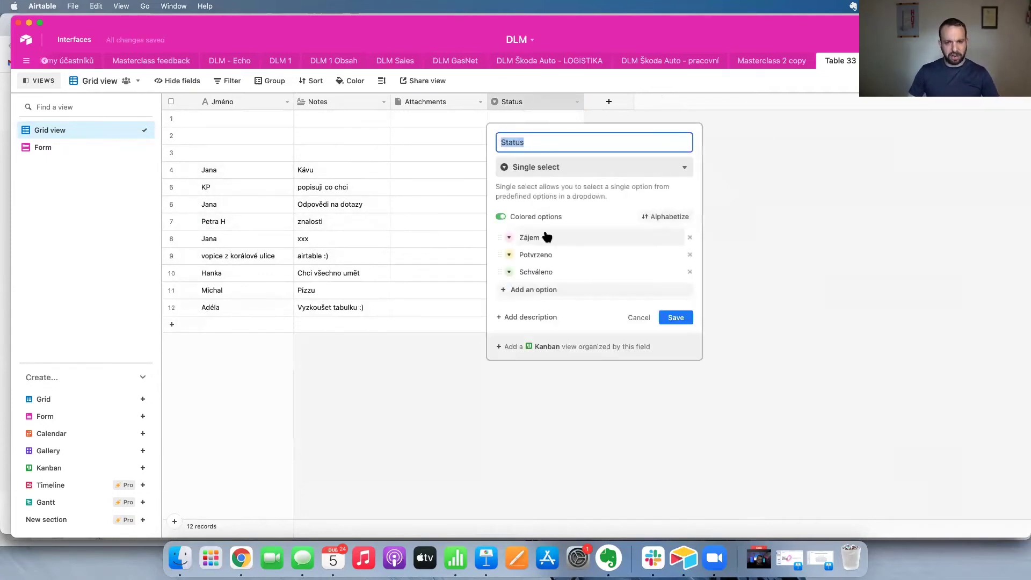
pyautogui.click(545, 296)
pyautogui.write('Odmítnuto')
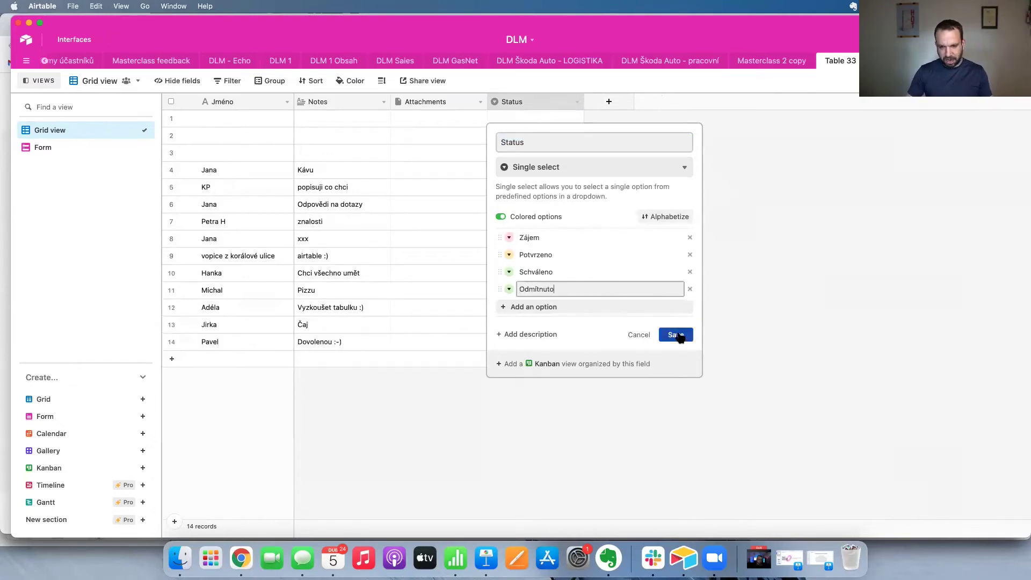
pyautogui.click(676, 334)
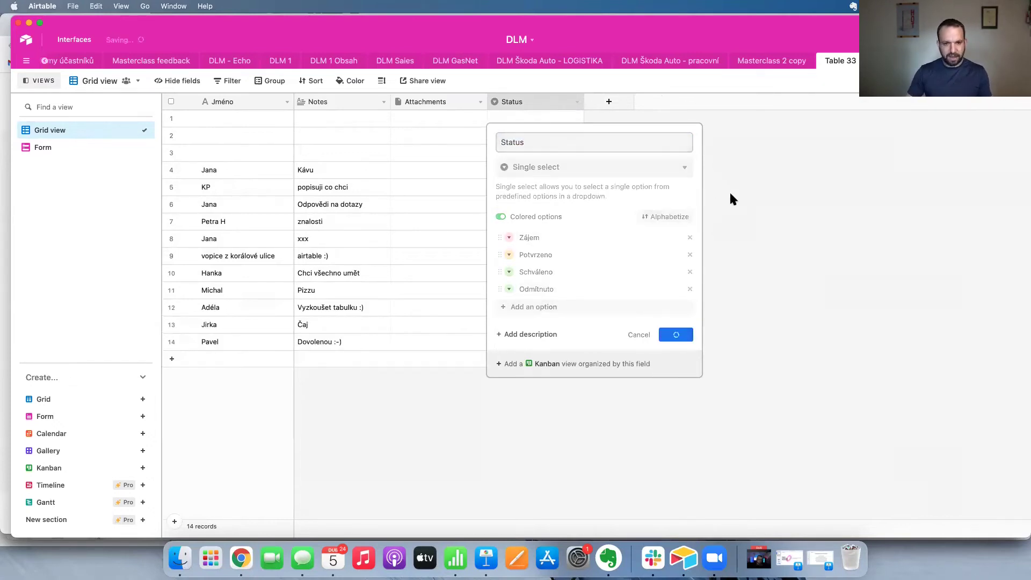
# Set statuses: row 4 Odmítnuto, row 5 Zájem, row 12 Potvrzeno.
pyautogui.click(505, 172)
pyautogui.click(537, 175)
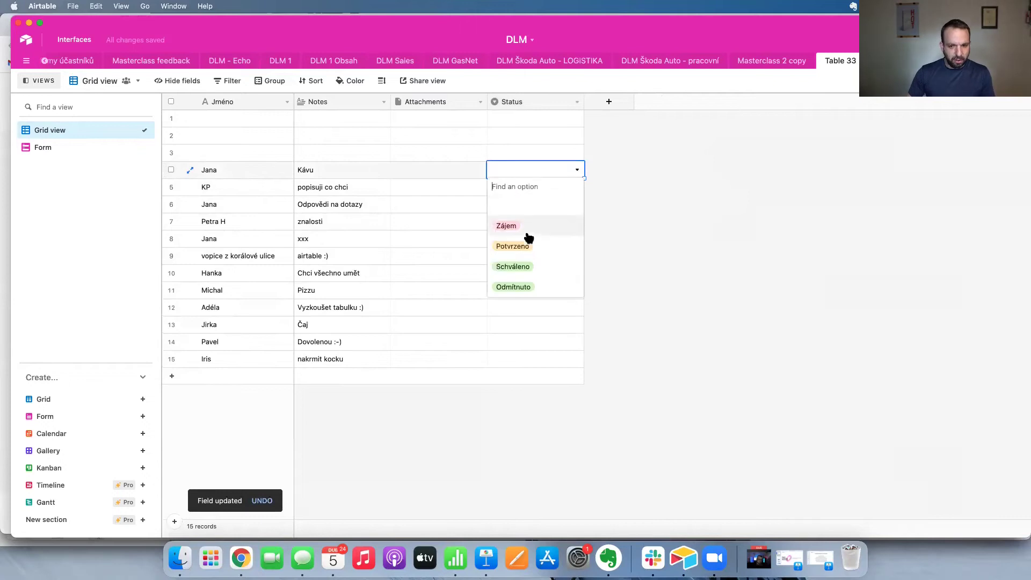
pyautogui.click(548, 223)
pyautogui.click(525, 188)
pyautogui.click(524, 189)
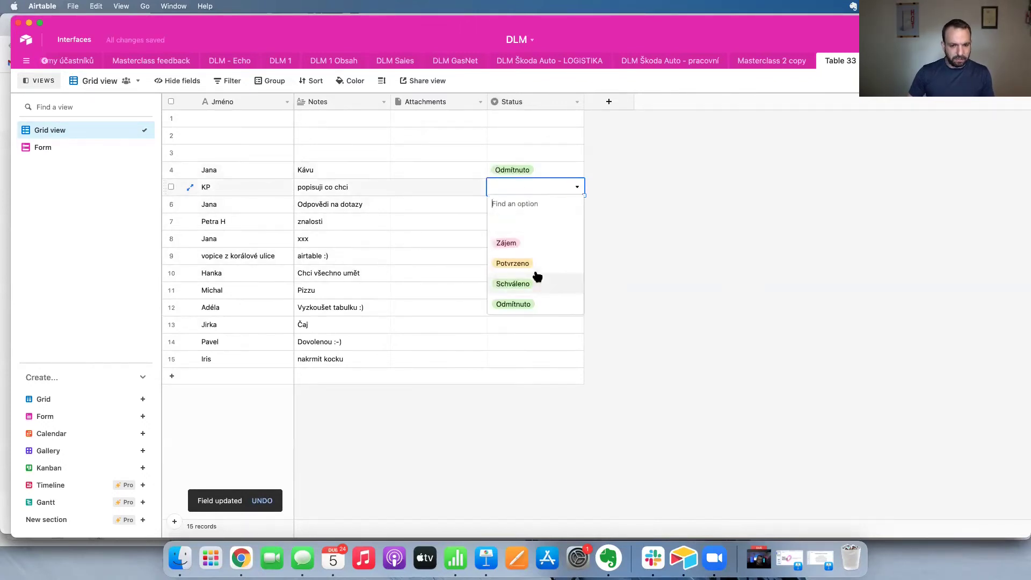
pyautogui.click(527, 241)
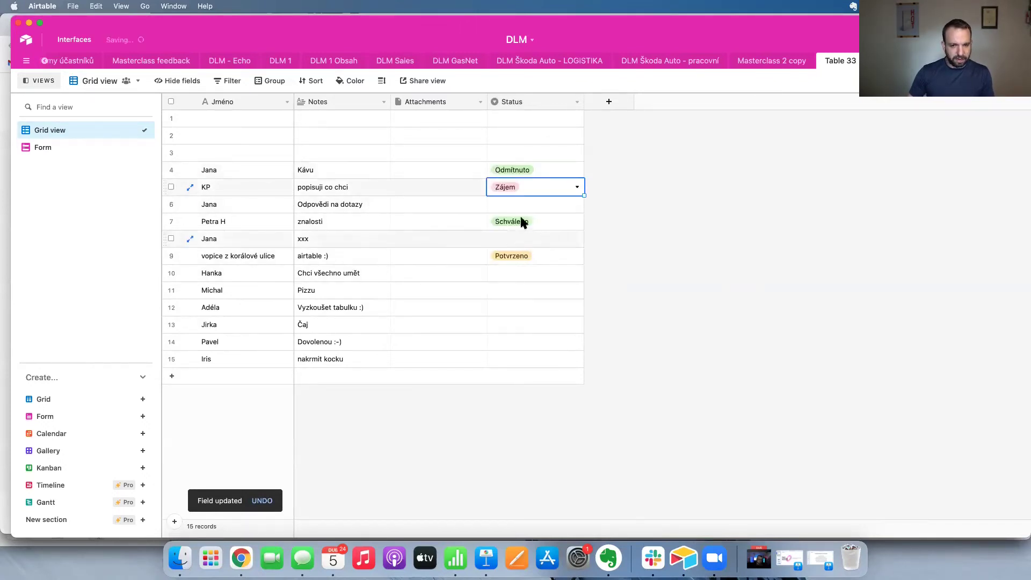
pyautogui.click(519, 308)
pyautogui.click(519, 309)
pyautogui.click(544, 383)
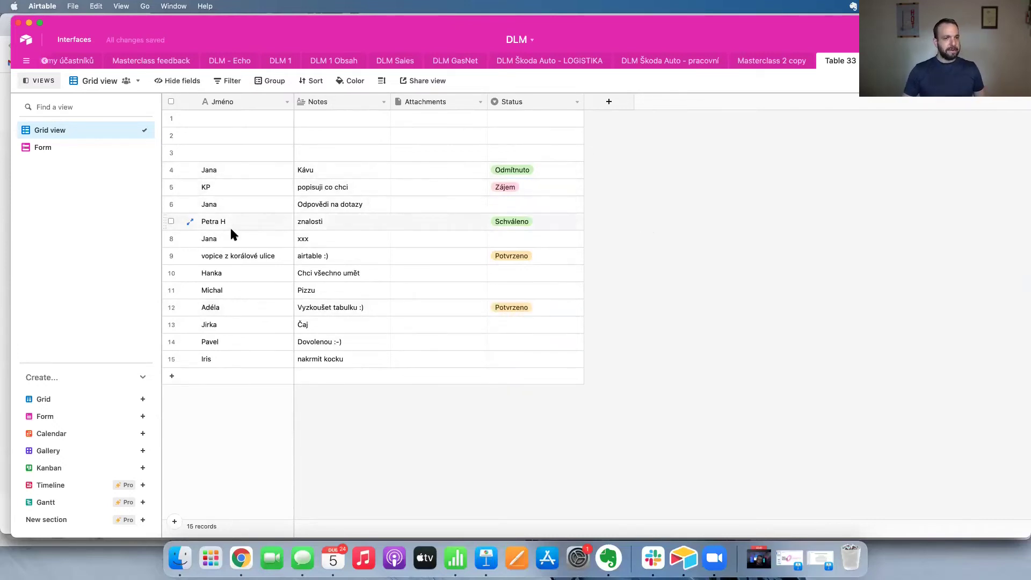
# Group the grid's records by Status.
pyautogui.click(273, 86)
pyautogui.click(314, 128)
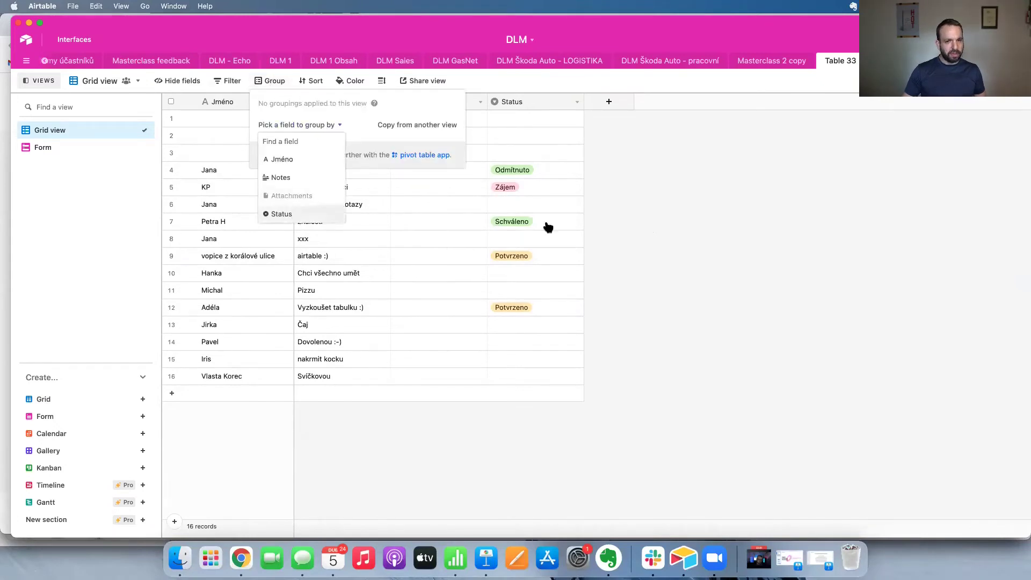
pyautogui.press('Return')
pyautogui.click(682, 201)
pyautogui.scroll(-5, 682, 201)
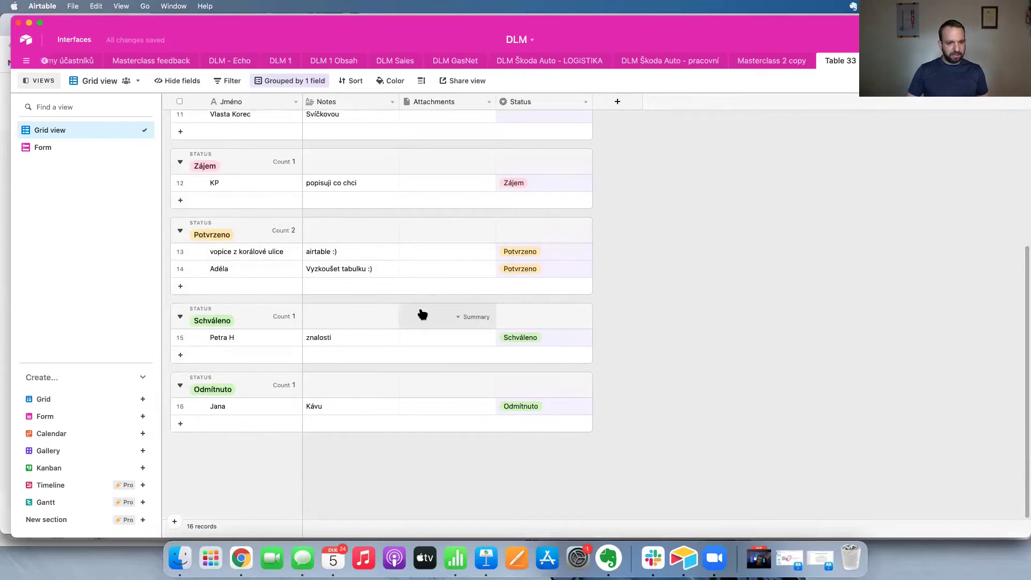
# Add a Kanban view stacked by Status and move 'vopice z korálové ulice' to Schváleno.
pyautogui.click(64, 466)
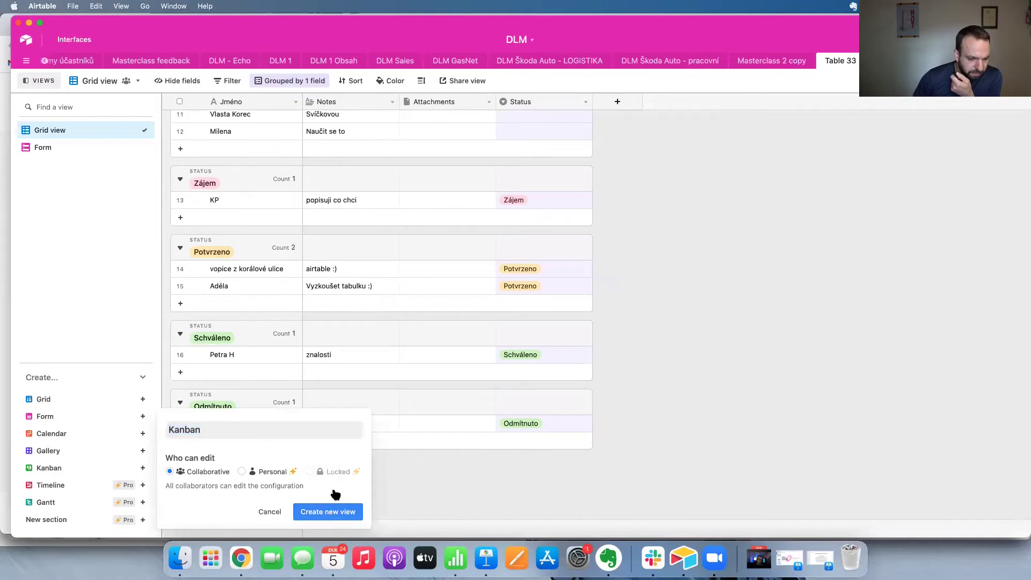
pyautogui.click(330, 511)
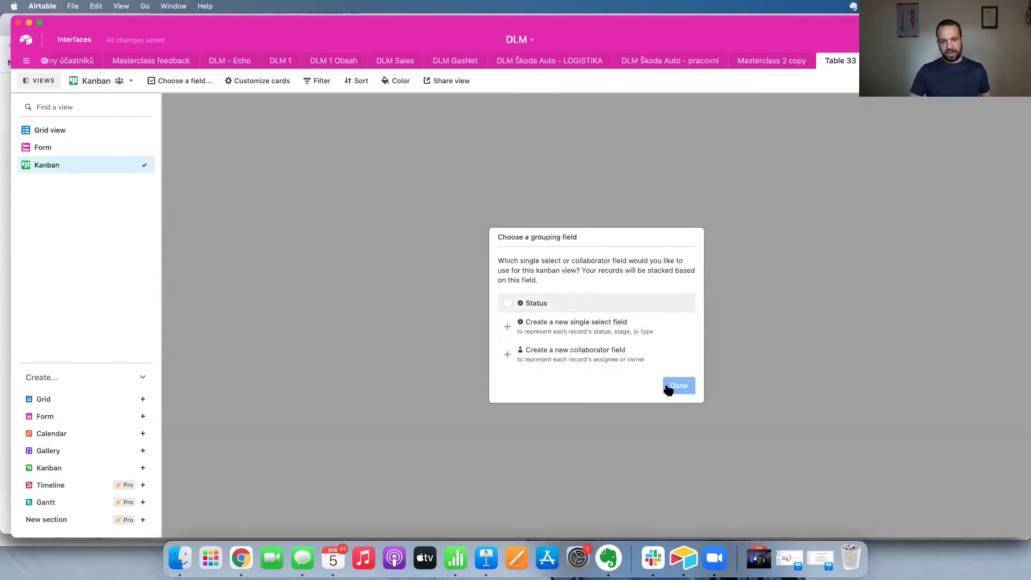
pyautogui.click(668, 387)
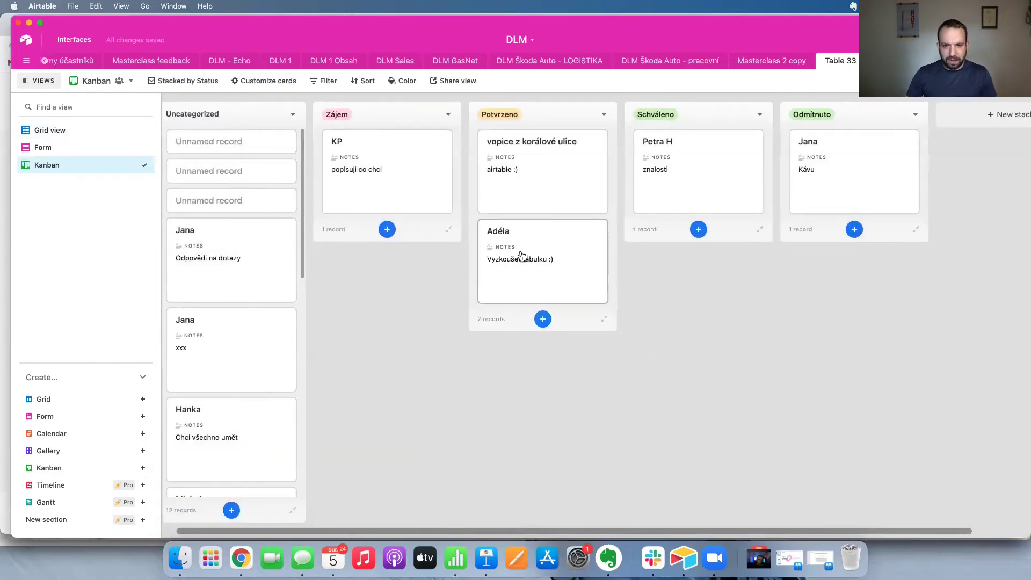
pyautogui.hscroll(2, 521, 255)
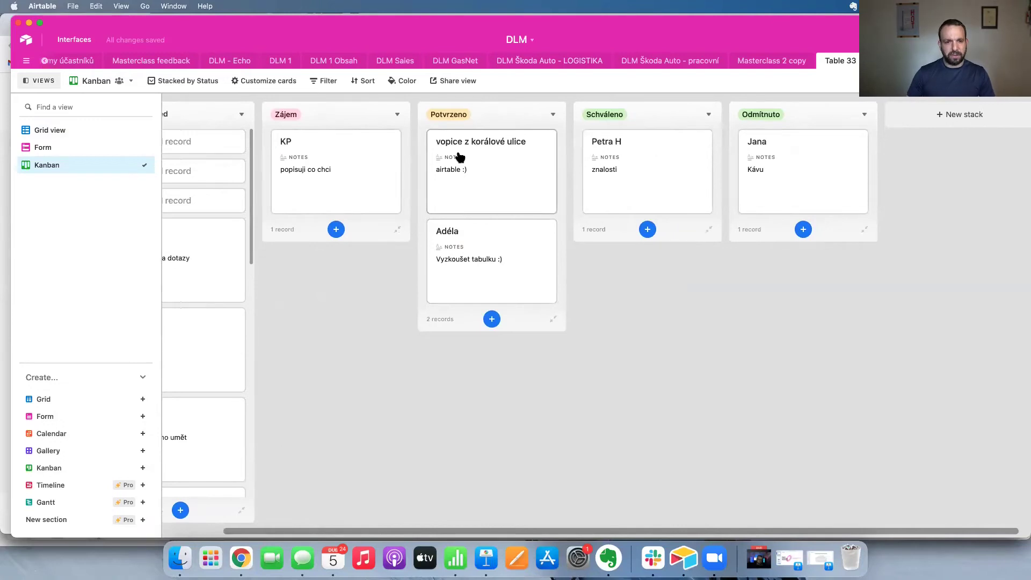
pyautogui.moveTo(478, 150); pyautogui.dragTo(642, 206)
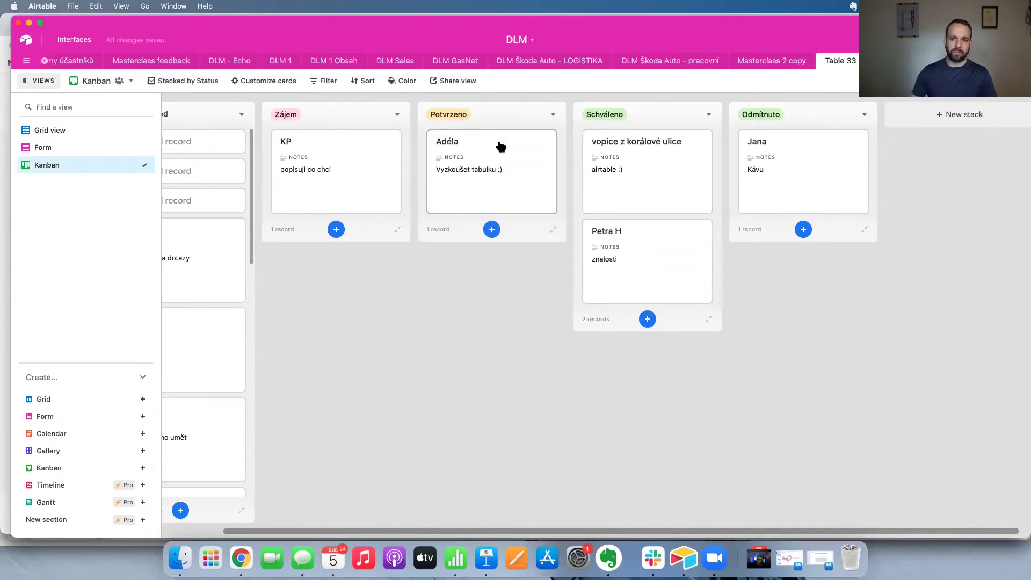
pyautogui.hscroll(-2, 500, 146)
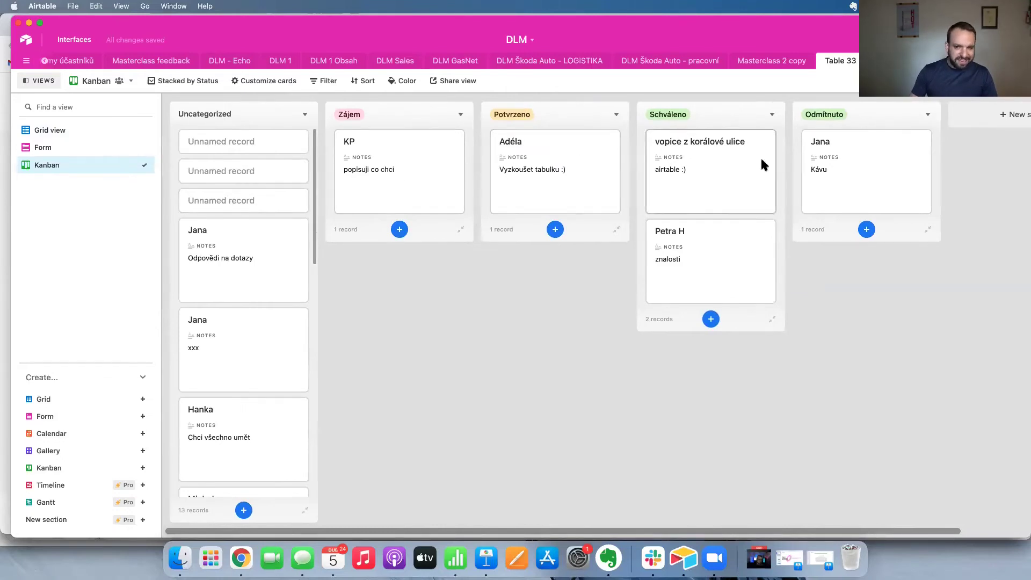
pyautogui.click(126, 129)
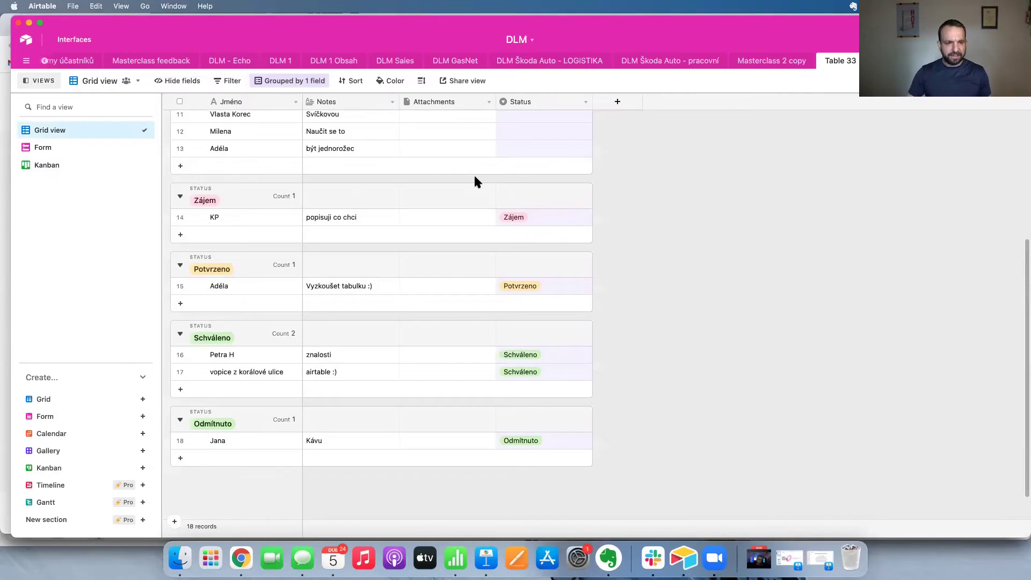
pyautogui.scroll(5, 475, 181)
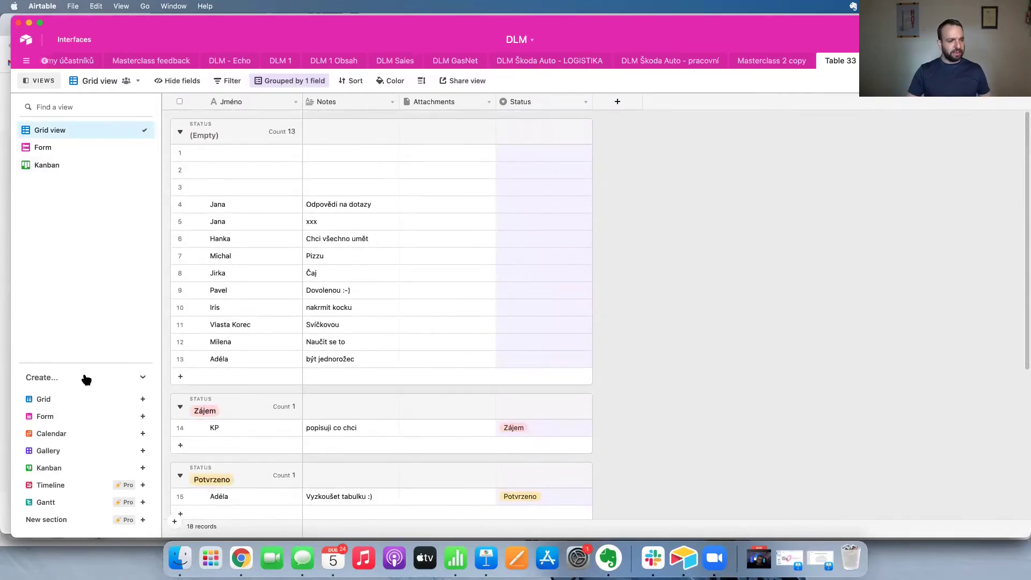
# Create a new grid view named Veřejná tabulka.
pyautogui.click(64, 399)
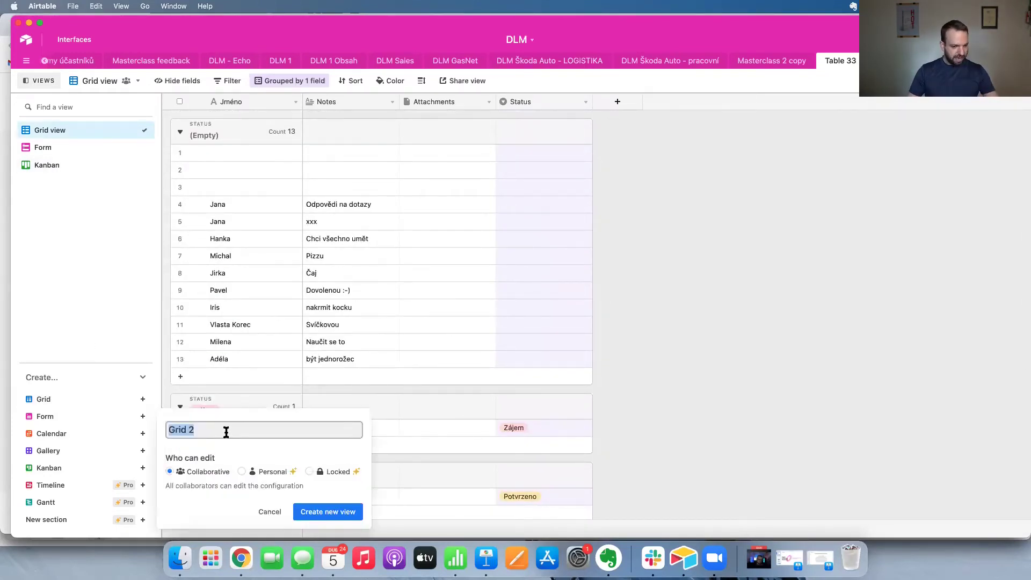
pyautogui.write('Veřejná tabulka')
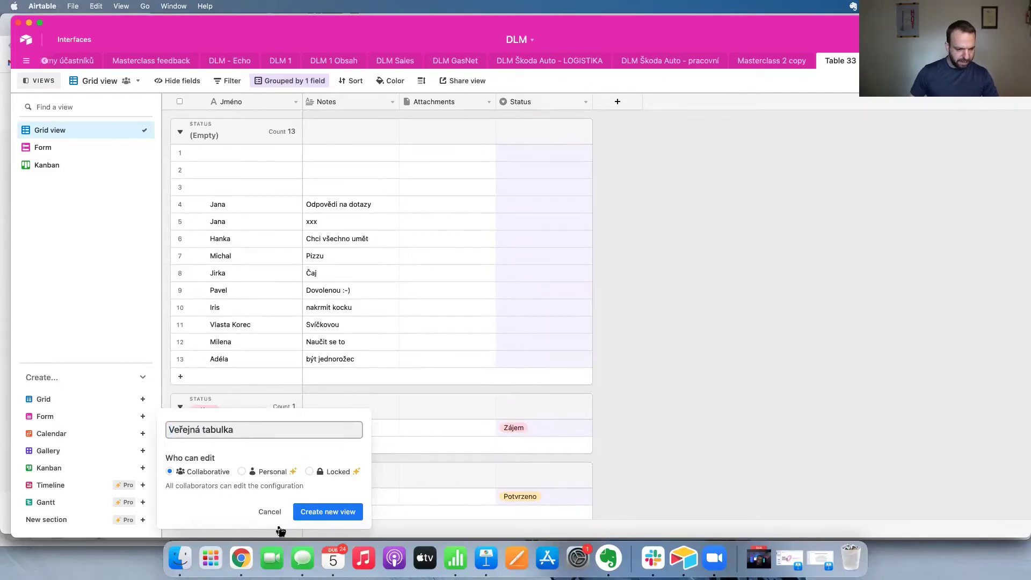
pyautogui.click(325, 511)
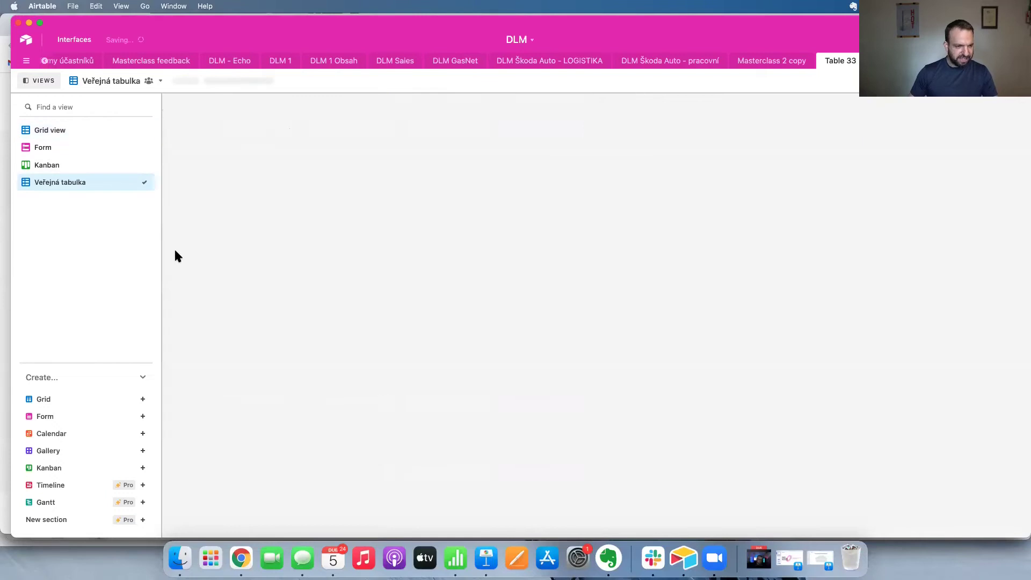
pyautogui.click(113, 132)
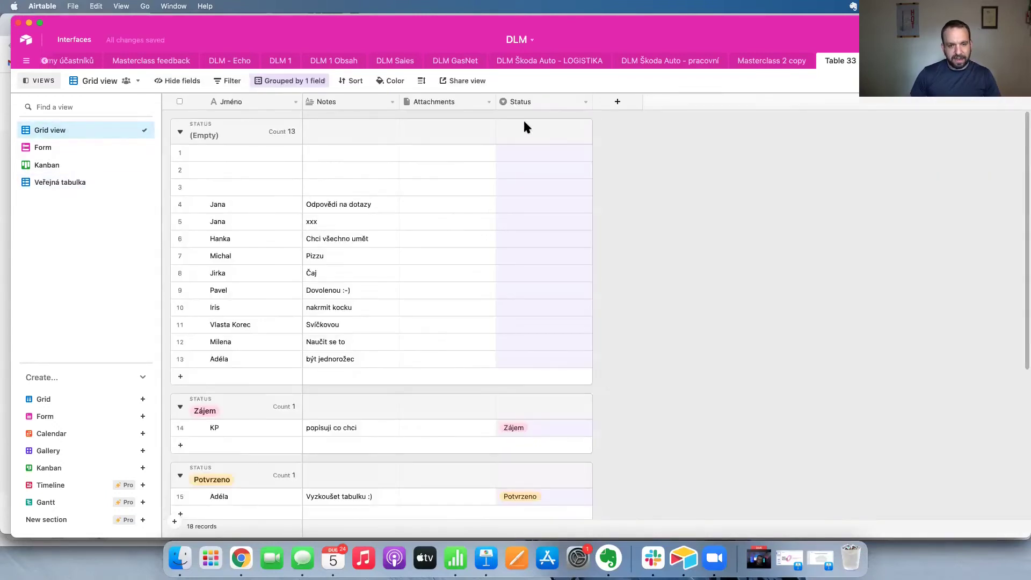
pyautogui.click(79, 185)
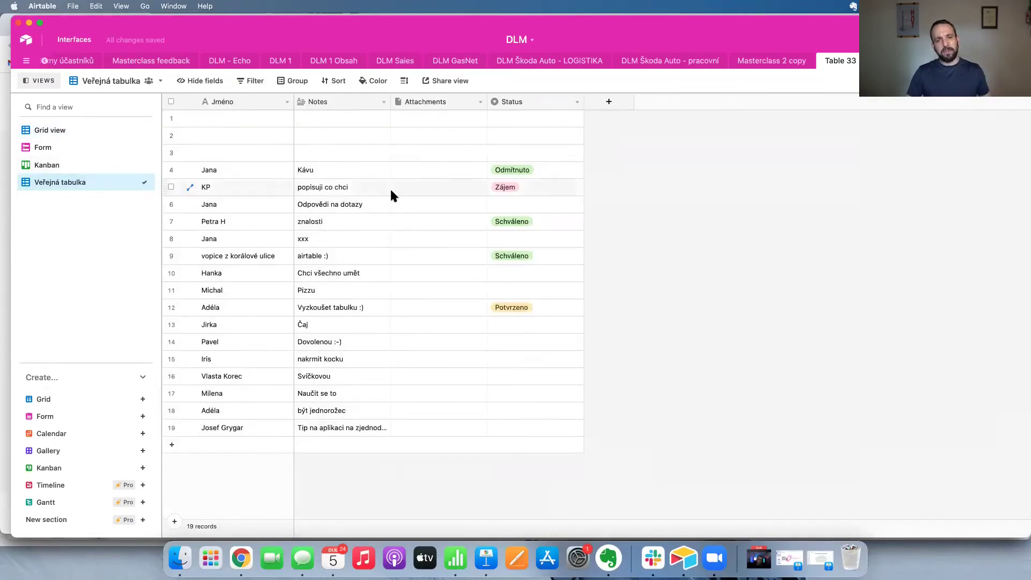
# Hide the Status and Attachments fields in the Veřejná tabulka view.
pyautogui.click(196, 82)
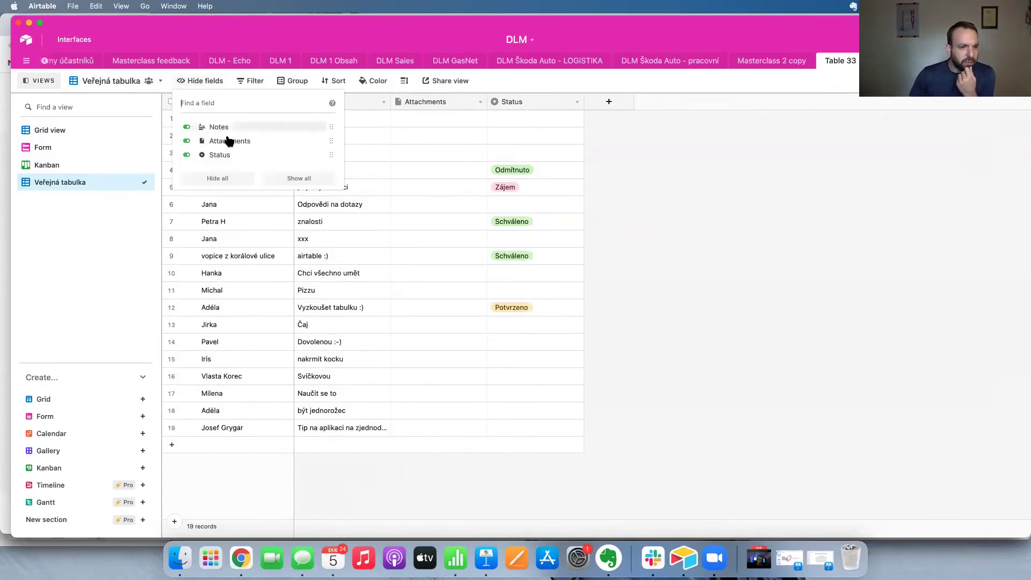
pyautogui.click(186, 157)
pyautogui.click(186, 140)
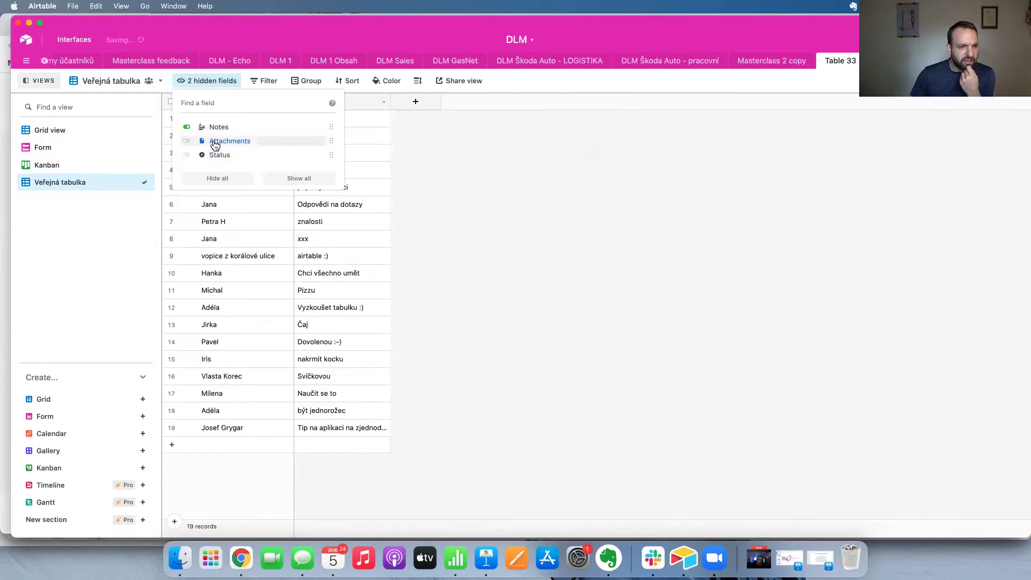
pyautogui.click(559, 175)
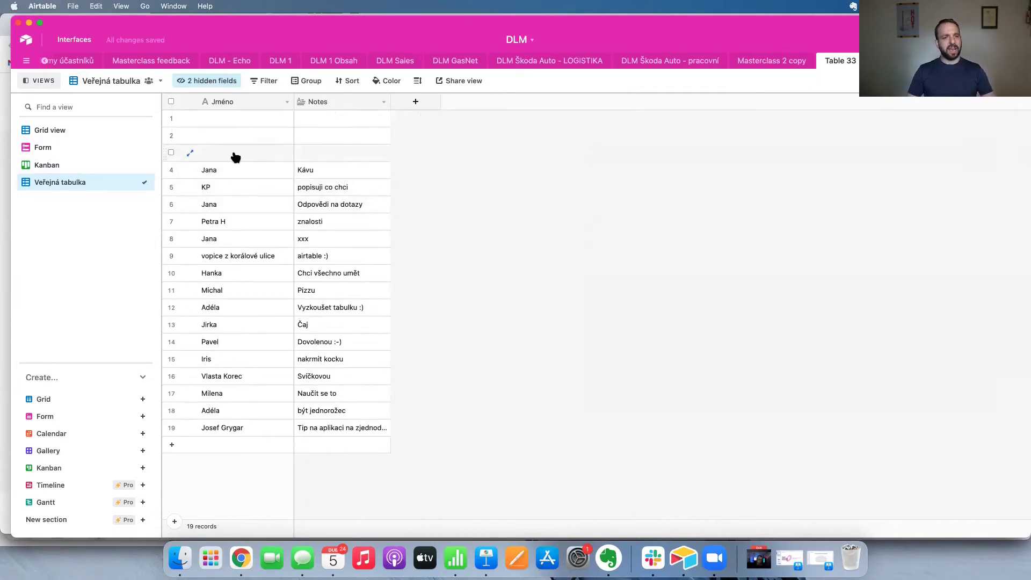
# Create and copy a shareable link to the Veřejná tabulka view.
pyautogui.click(446, 82)
pyautogui.click(539, 111)
pyautogui.click(511, 154)
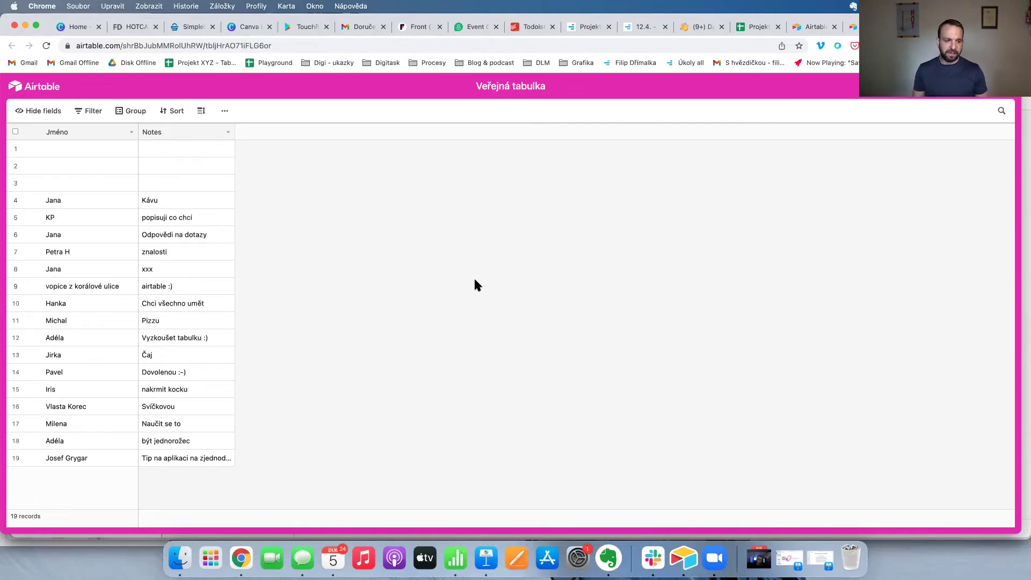
# Widen the Notes column on the shared page, then go back to the Airtable desktop app.
pyautogui.moveTo(235, 138); pyautogui.dragTo(304, 153)
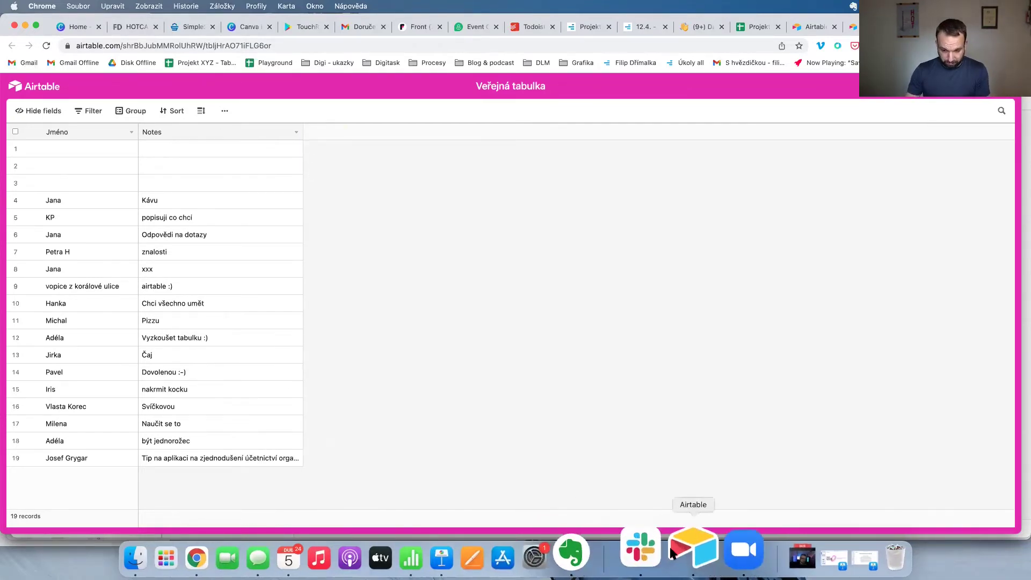
pyautogui.click(683, 558)
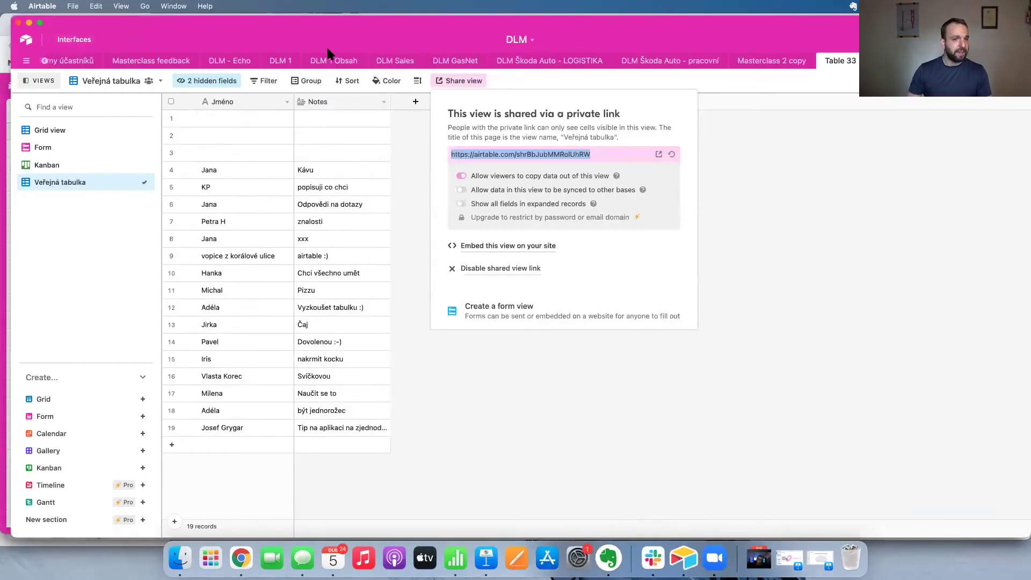
# Browse the DLM 3 Lidé - potenciál and Obsah HR tables, checking row 5's Video, Audio and Prezentace cells.
pyautogui.hscroll(-10, 44, 62)
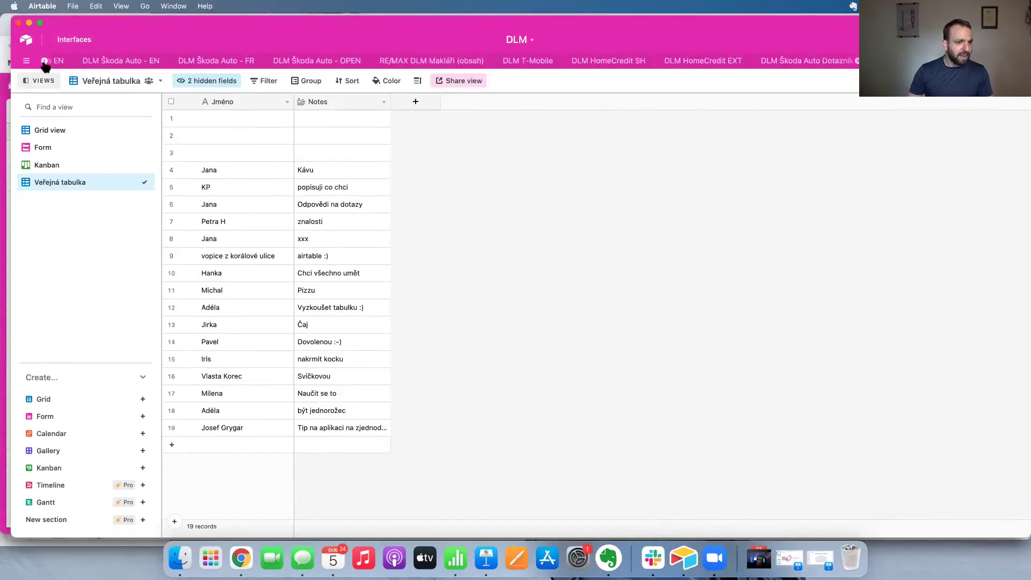
pyautogui.click(398, 65)
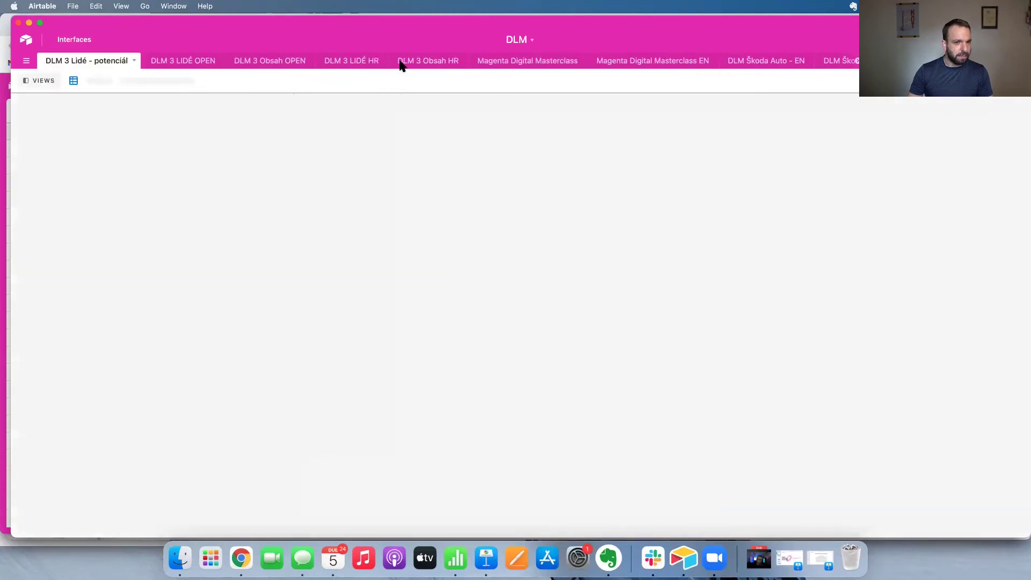
pyautogui.click(407, 63)
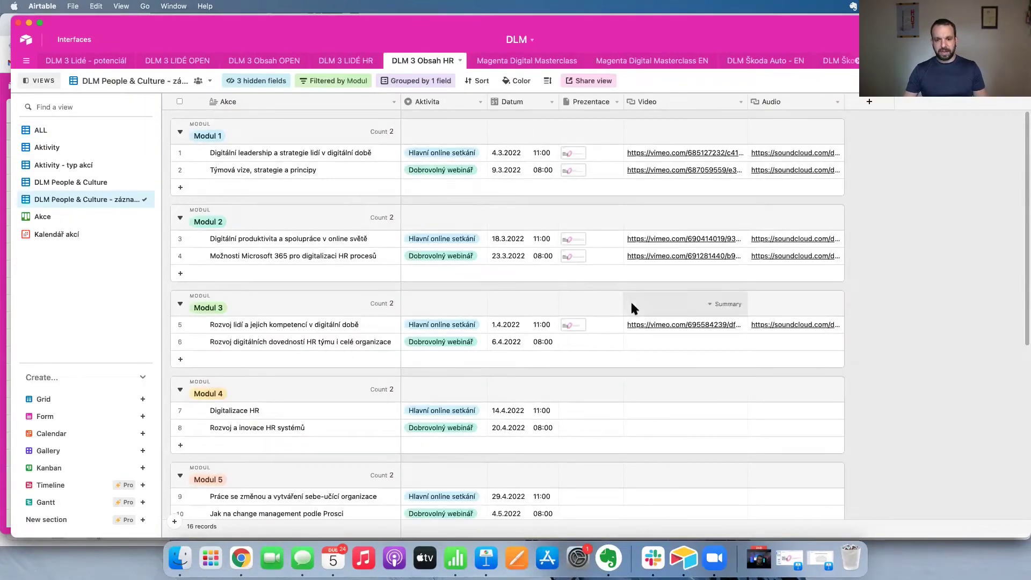
pyautogui.click(691, 330)
pyautogui.click(755, 330)
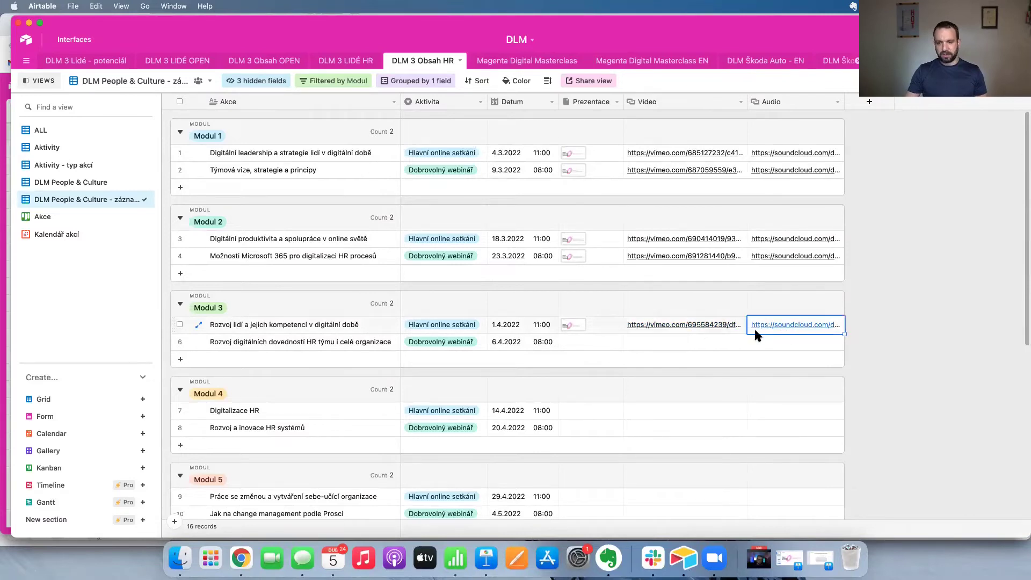
pyautogui.click(594, 328)
pyautogui.click(816, 212)
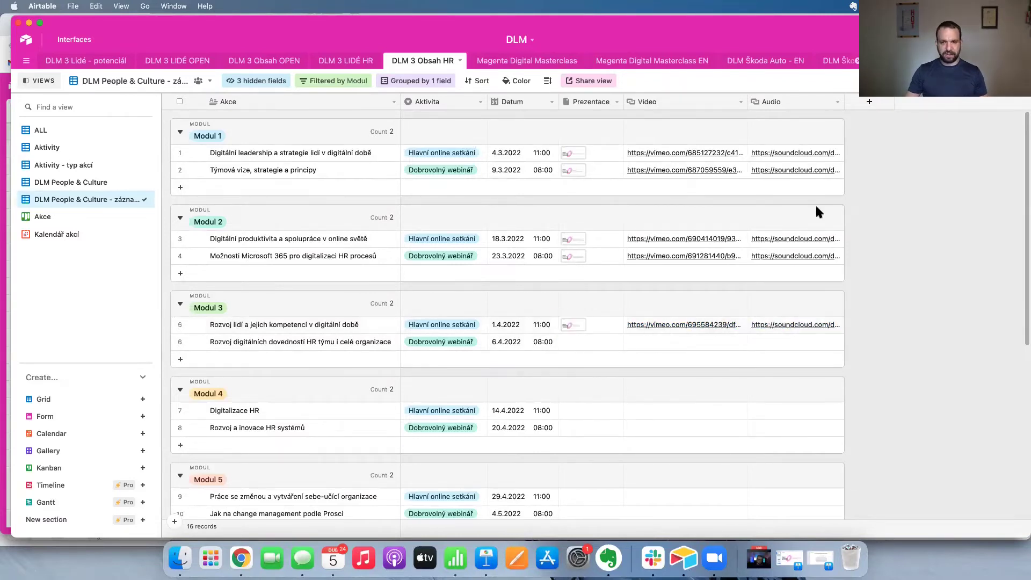
# Copy the view's private share link and load it in a new browser tab.
pyautogui.click(585, 86)
pyautogui.click(654, 155)
pyautogui.press('super+c')
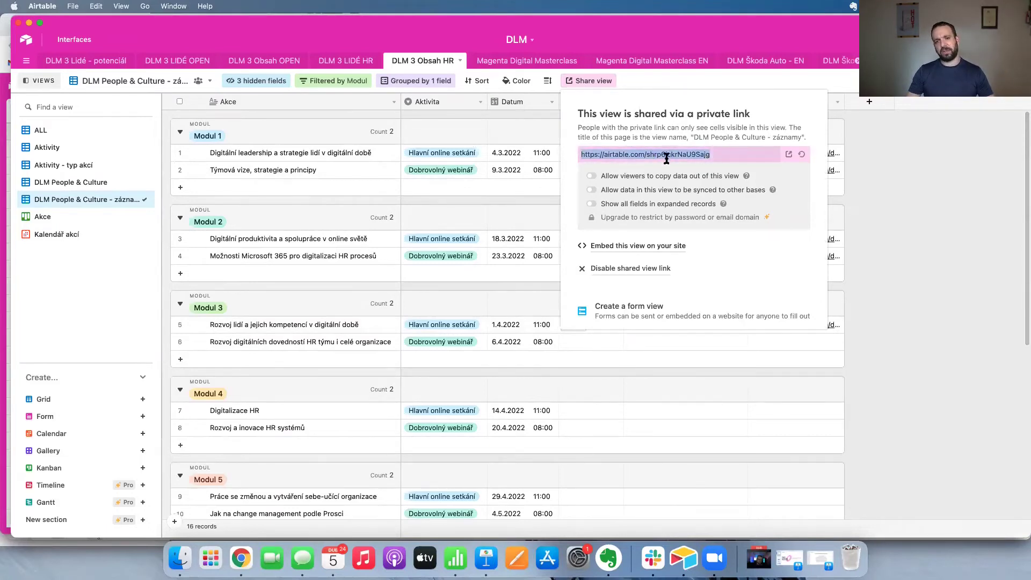
pyautogui.press('super+Tab')
pyautogui.press('super+t')
pyautogui.press('super+v')
pyautogui.press('Return')
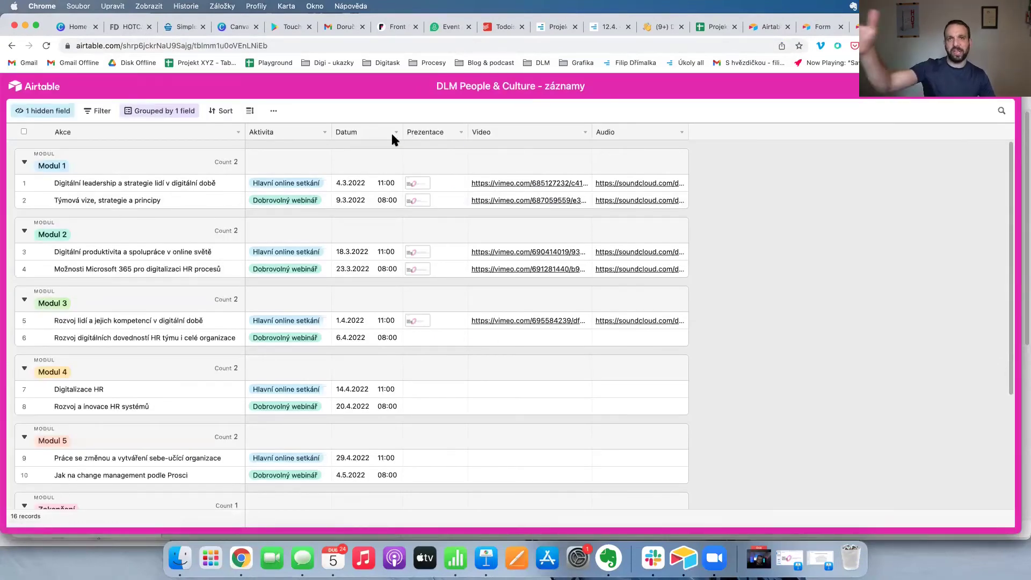
pyautogui.press('super+Tab')
pyautogui.click(952, 157)
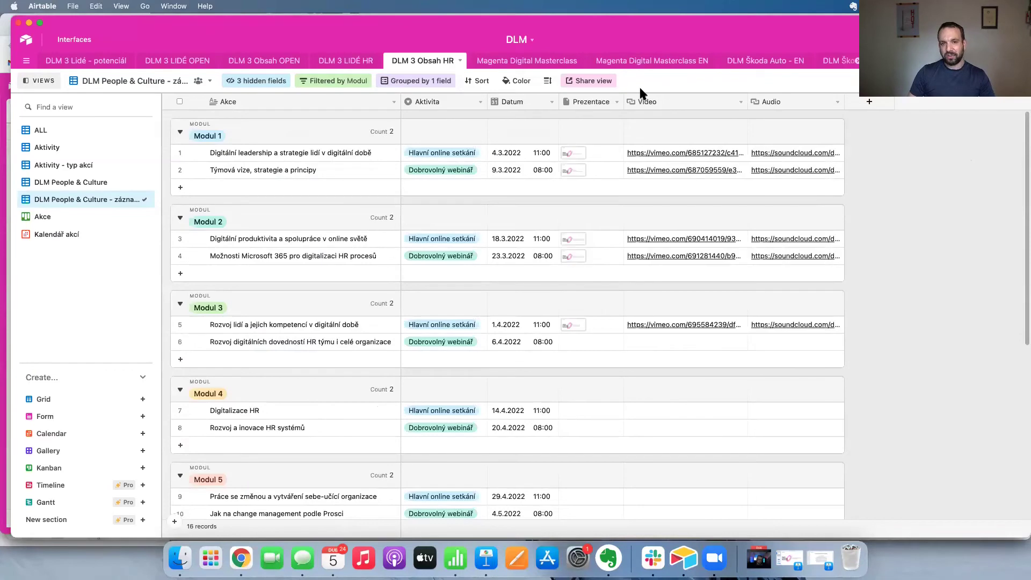
# Cycle through the People & Culture, ALL, záznamy, Akce kanban and Kalendář akcí views, then return home.
pyautogui.click(100, 185)
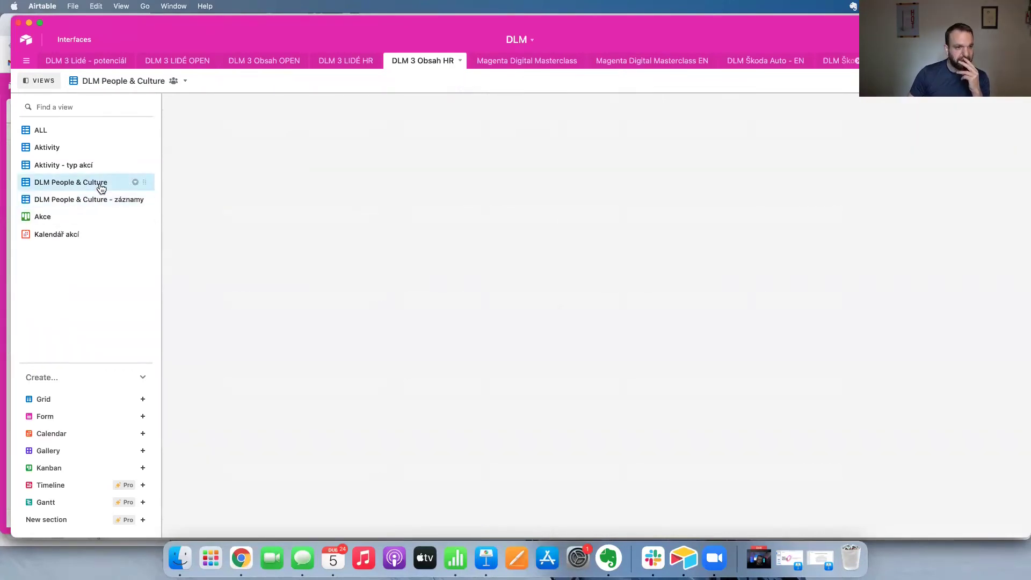
pyautogui.scroll(1, 751, 346)
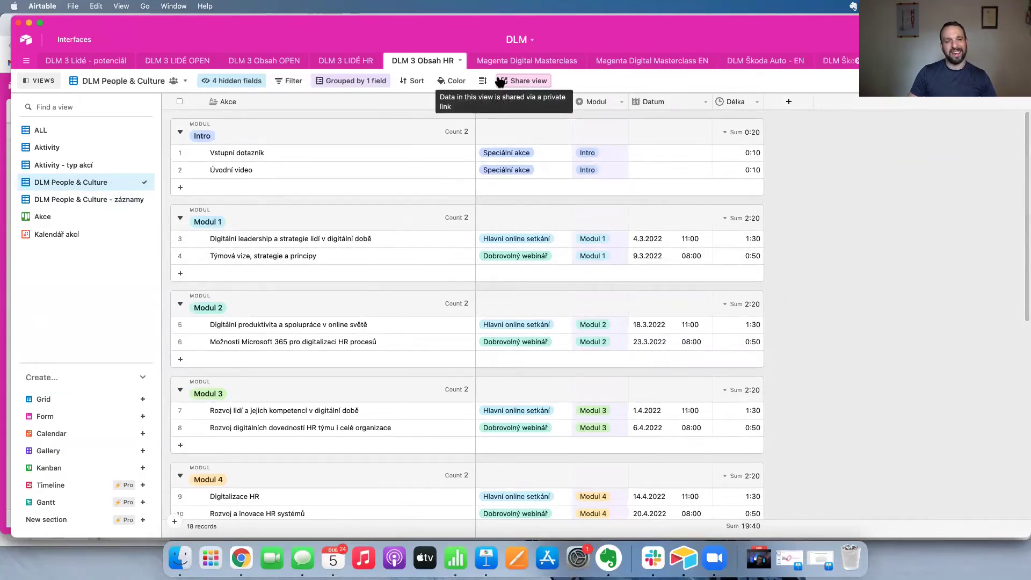
pyautogui.click(58, 128)
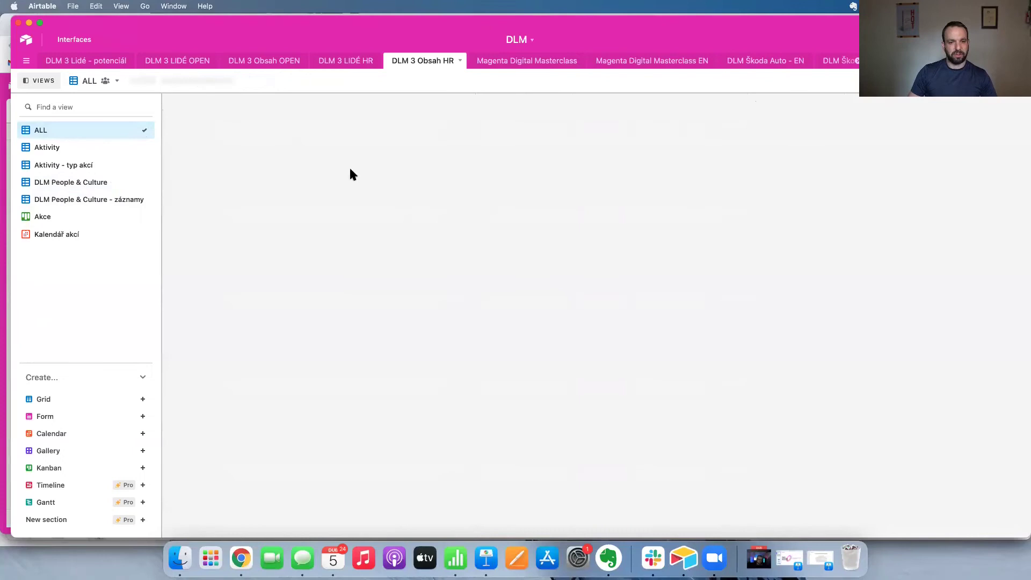
pyautogui.click(76, 183)
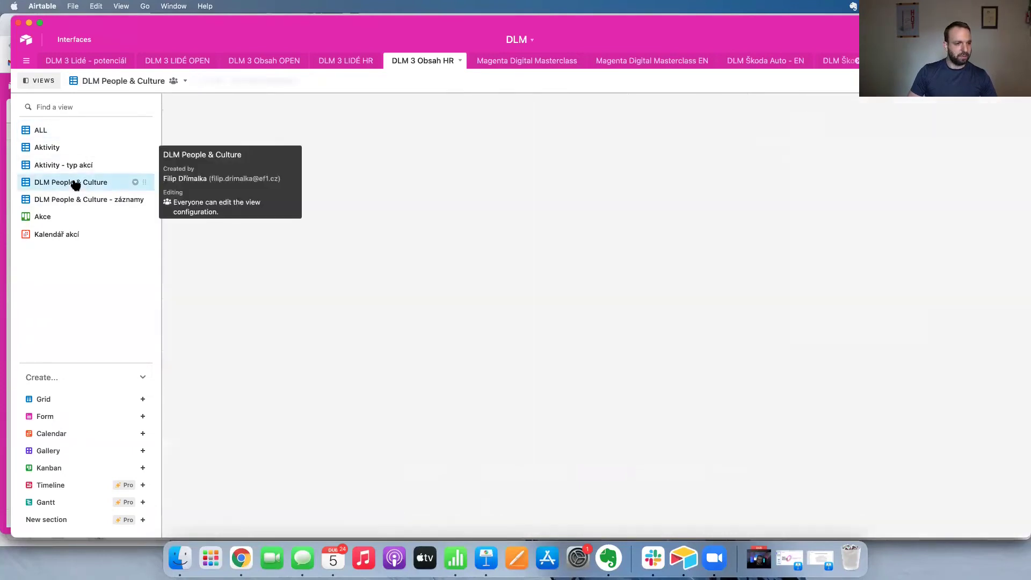
pyautogui.click(148, 200)
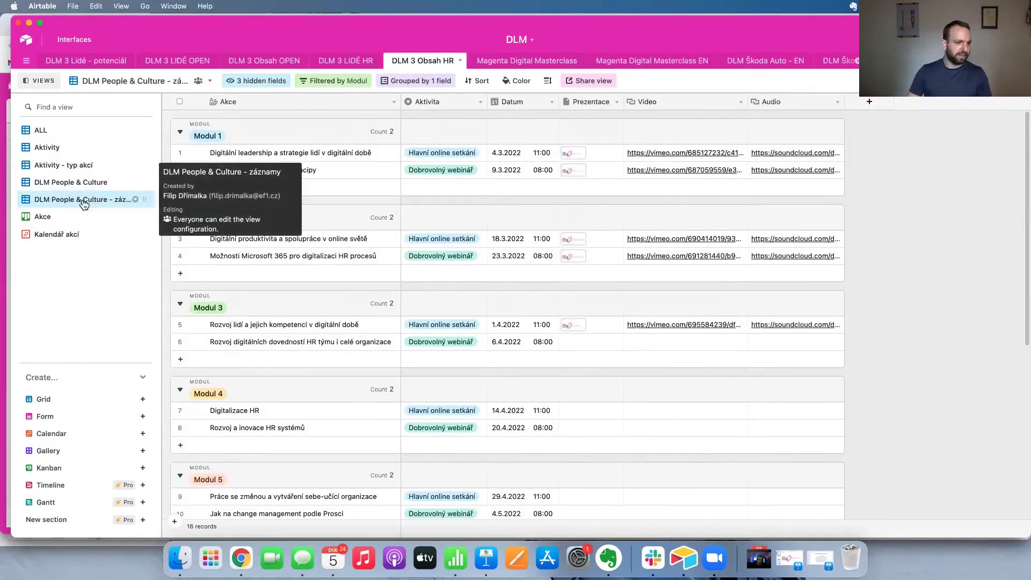
pyautogui.click(40, 217)
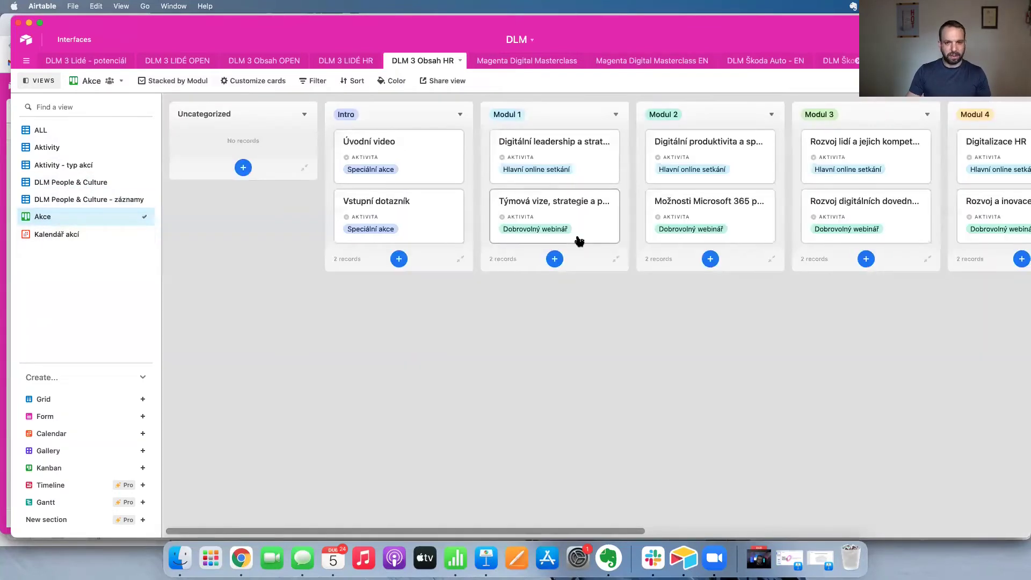
pyautogui.hscroll(8, 579, 241)
pyautogui.click(100, 234)
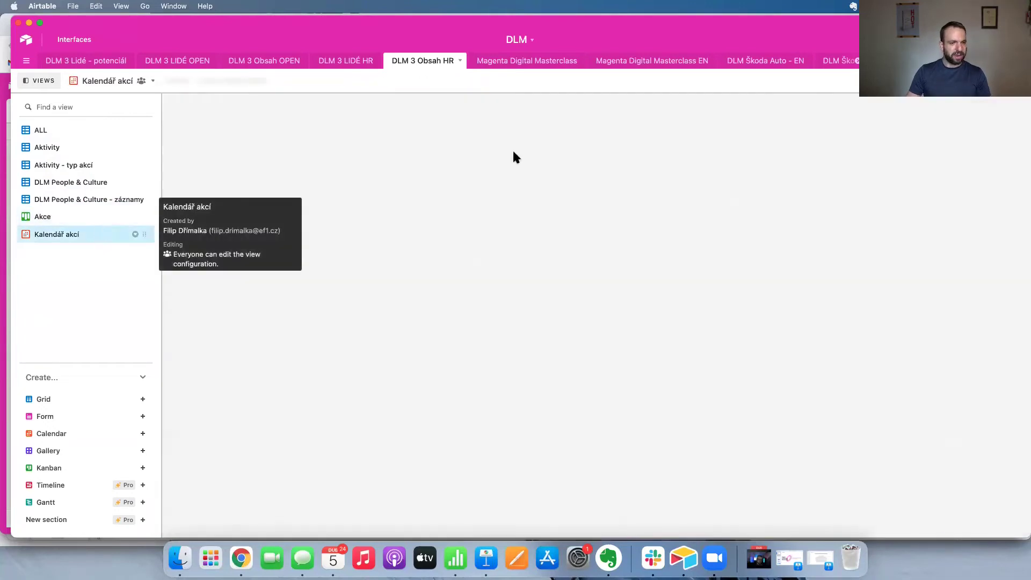
pyautogui.click(57, 132)
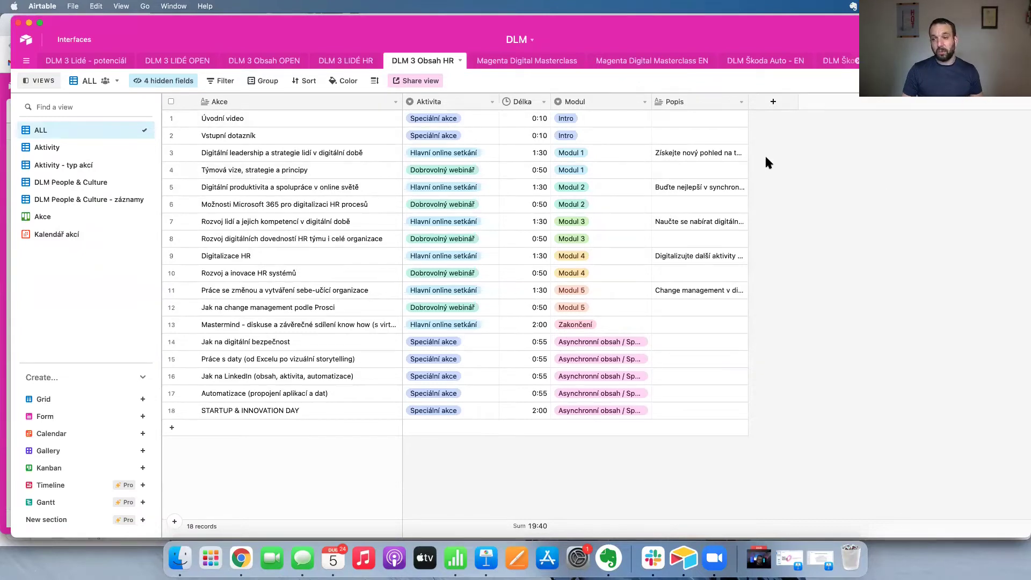
pyautogui.click(27, 41)
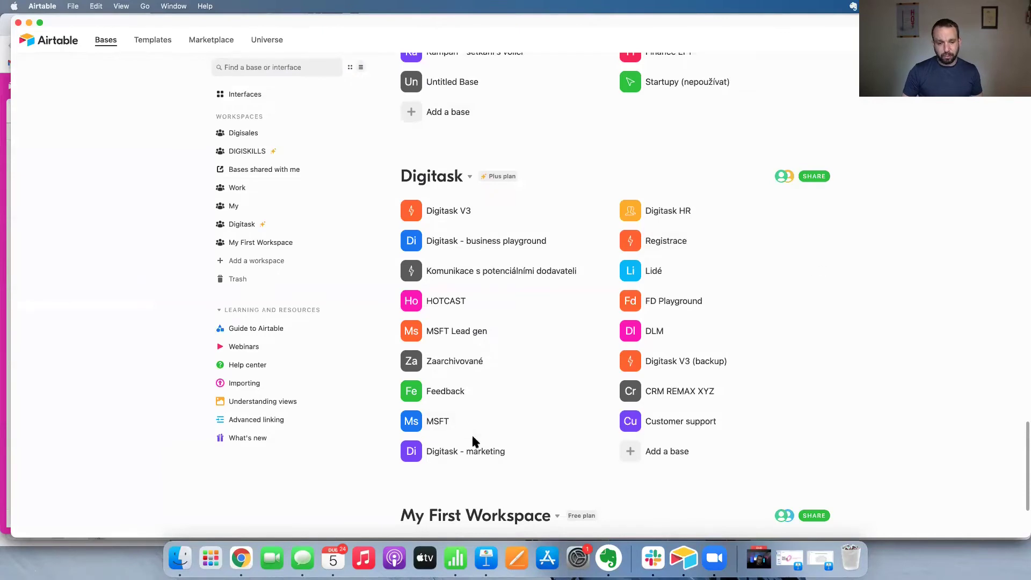
# Open the MSFT base and look over its Kapitoly ebooku table.
pyautogui.click(438, 421)
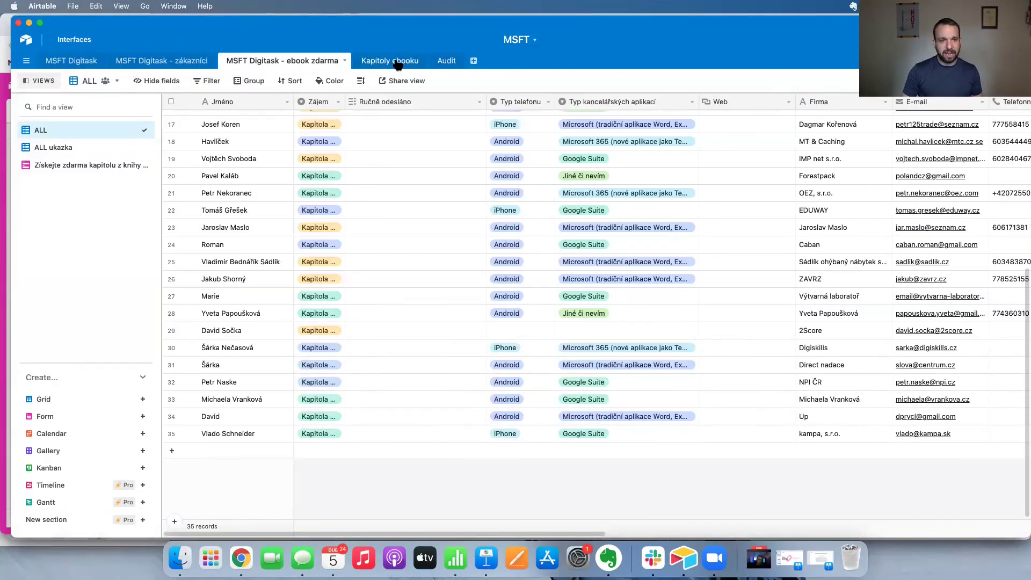
pyautogui.click(397, 62)
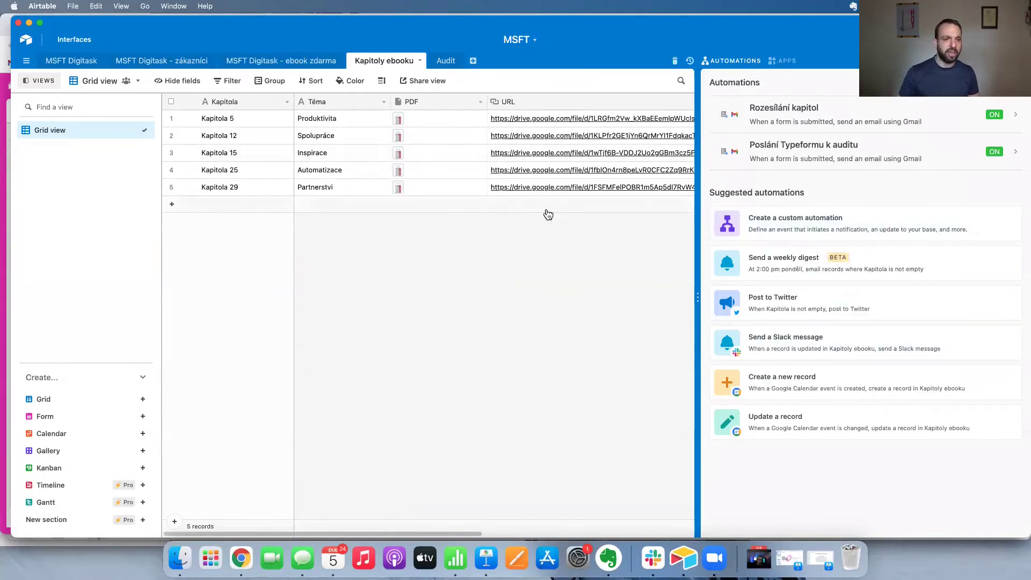
pyautogui.click(257, 60)
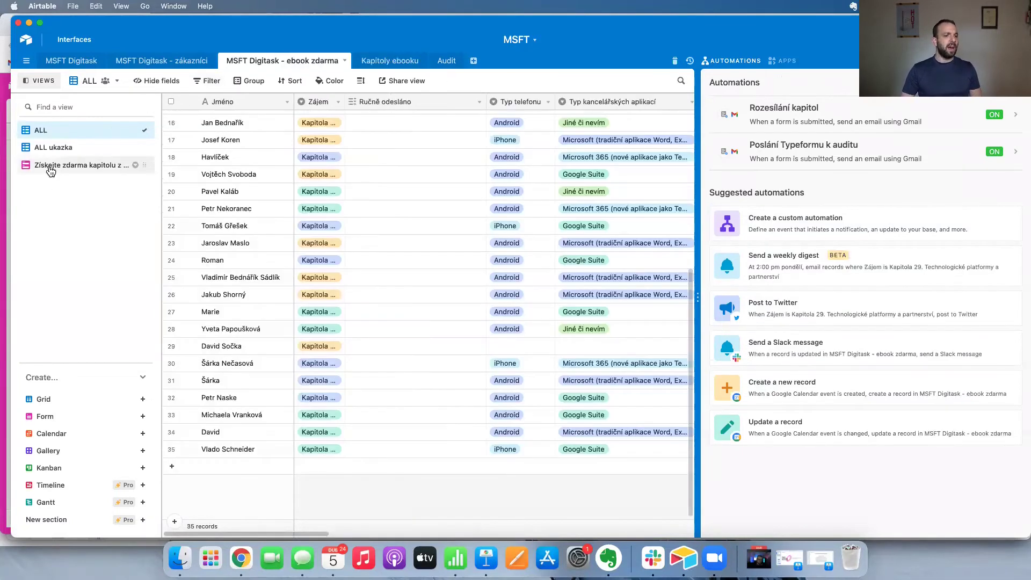
# Scroll through the ebook zdarma free-chapter request form and bring up the Automations list.
pyautogui.click(49, 166)
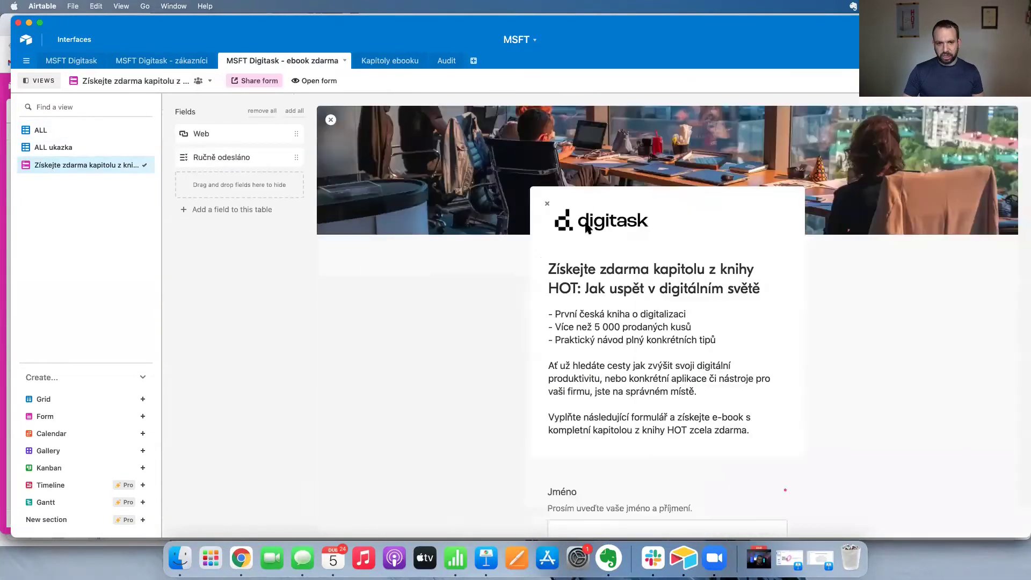
pyautogui.scroll(-5, 649, 284)
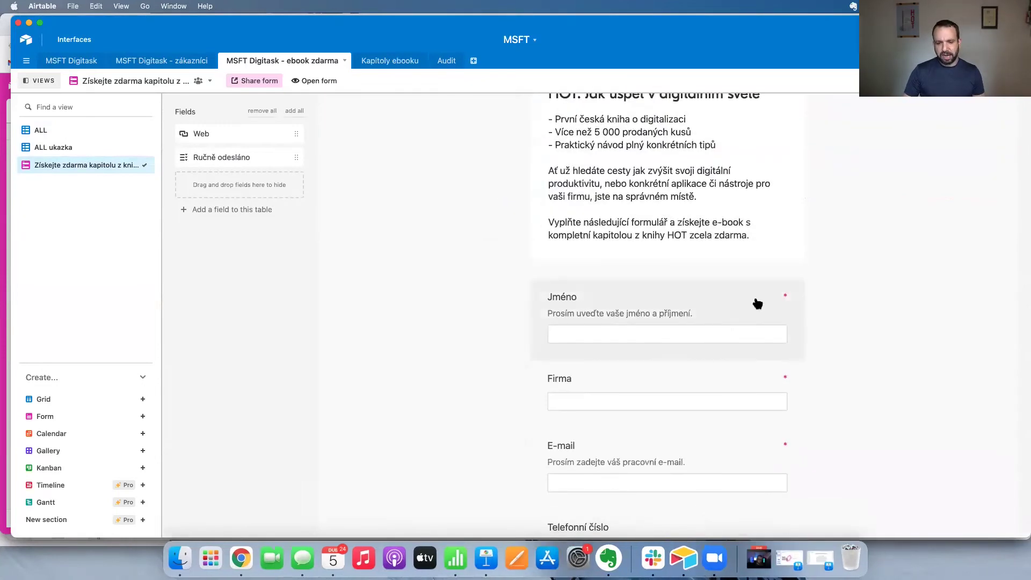
pyautogui.scroll(-3, 756, 298)
pyautogui.scroll(-4, 670, 307)
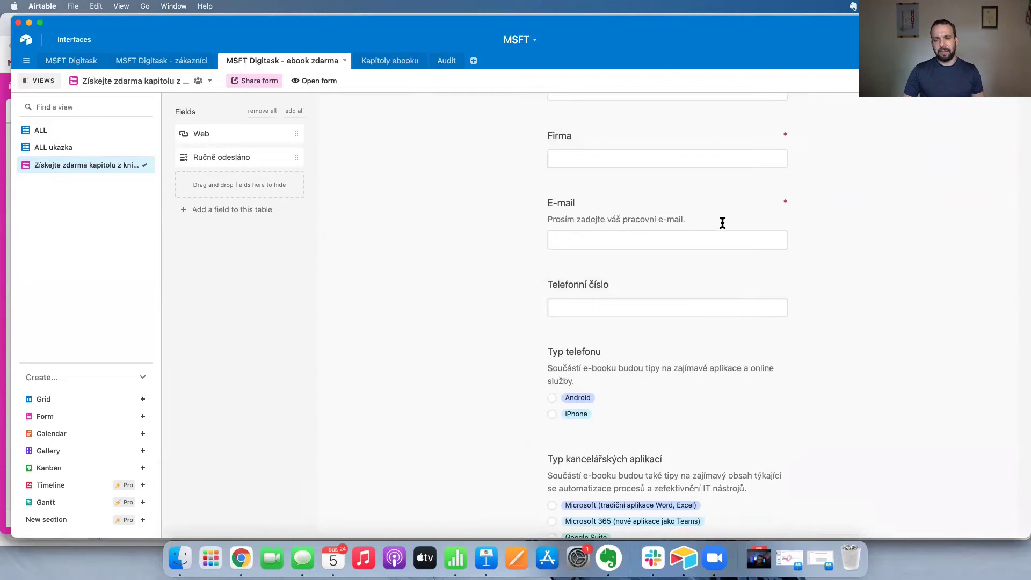
pyautogui.scroll(-10, 827, 205)
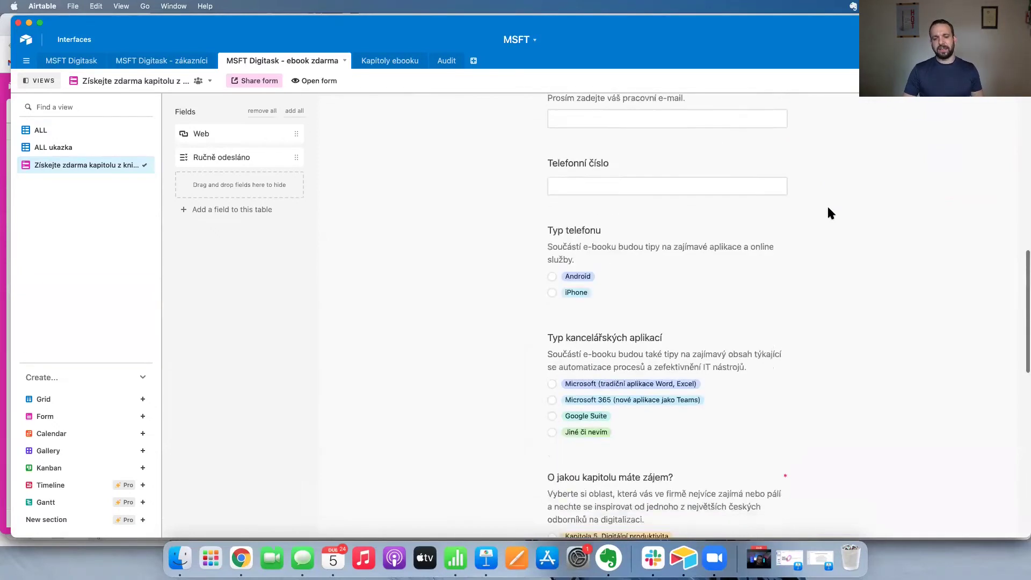
pyautogui.scroll(20, 698, 215)
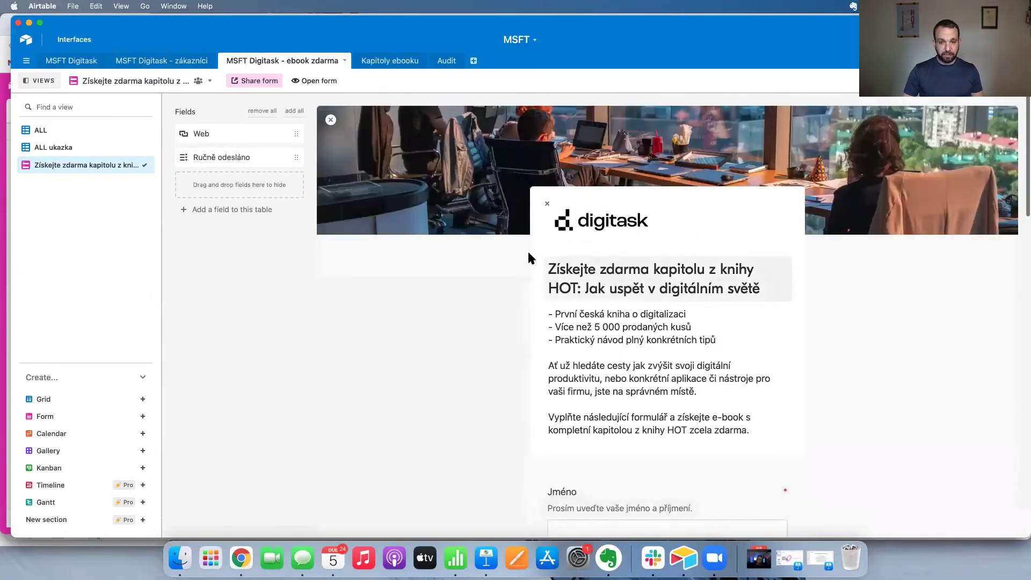
pyautogui.scroll(-5, 528, 253)
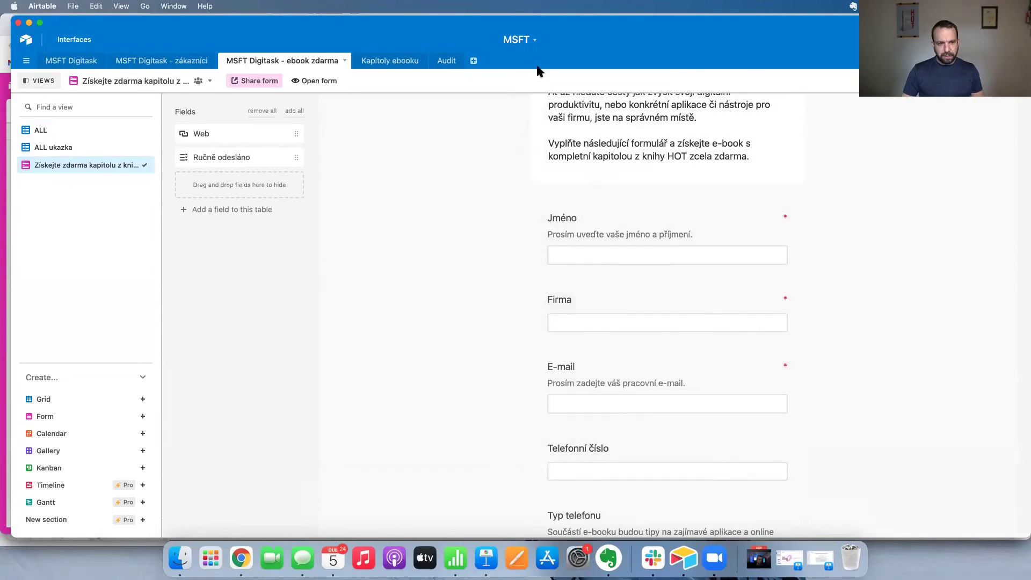
pyautogui.click(924, 60)
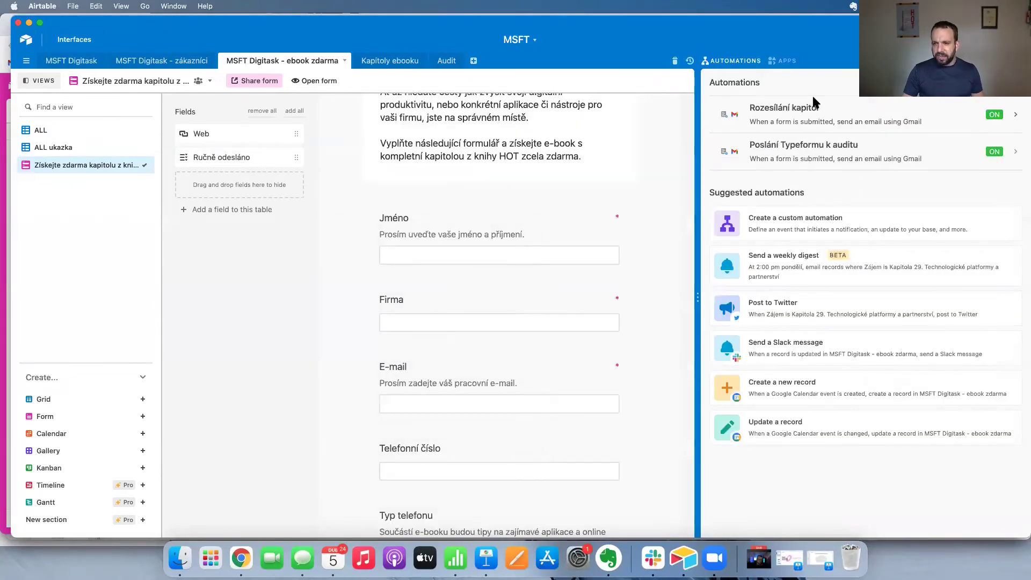
# Inspect Rozesílání kapitol's form-submission trigger and Gmail send-email action, then go back to the bases list.
pyautogui.click(817, 104)
pyautogui.click(325, 218)
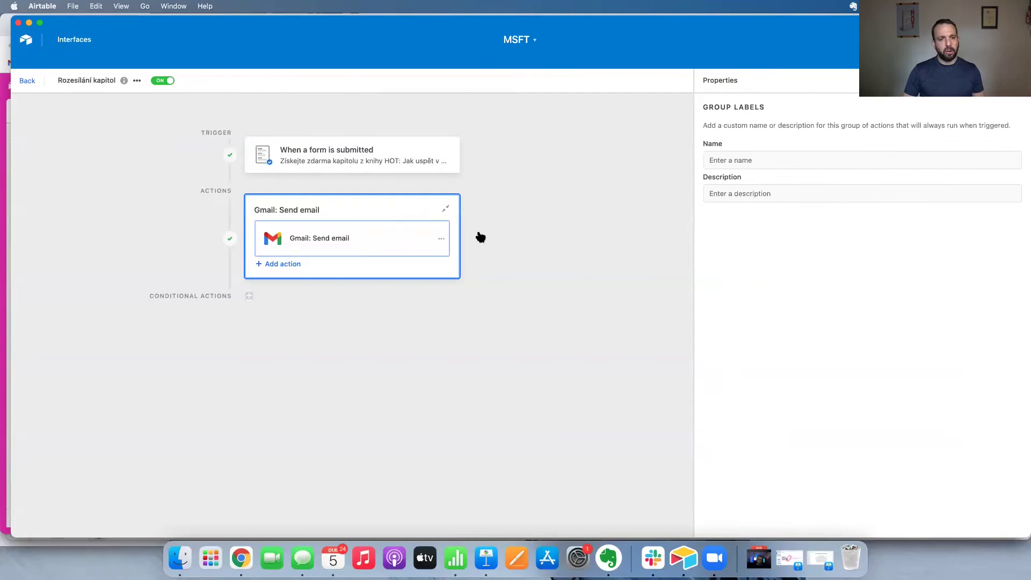
pyautogui.click(316, 158)
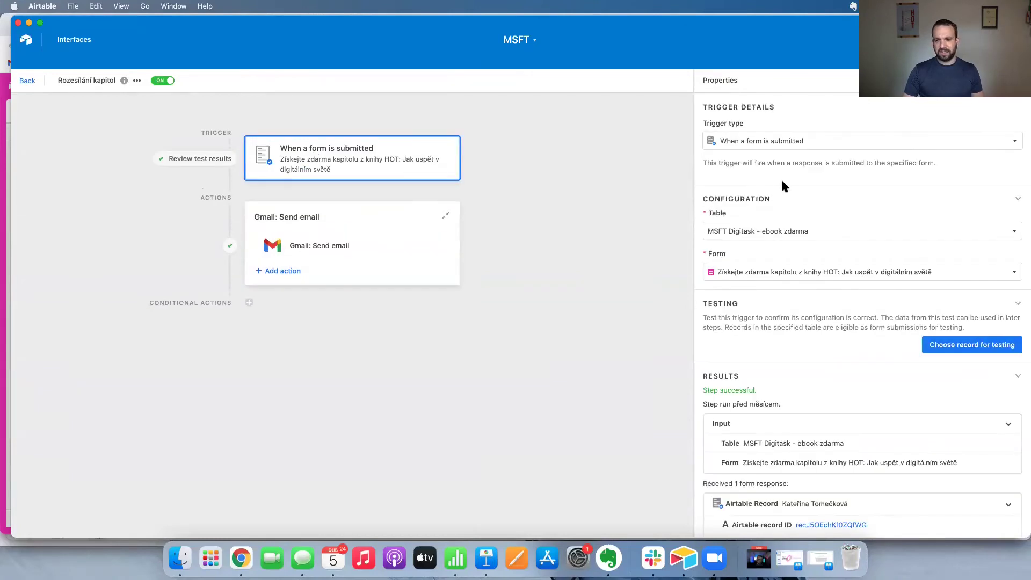
pyautogui.scroll(-3, 789, 396)
pyautogui.scroll(3, 783, 410)
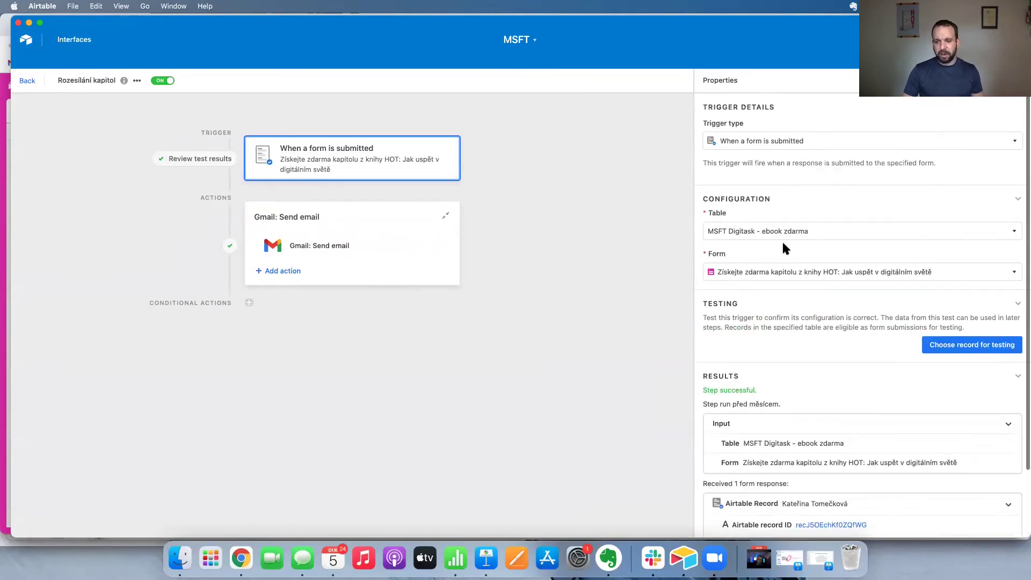
pyautogui.click(340, 249)
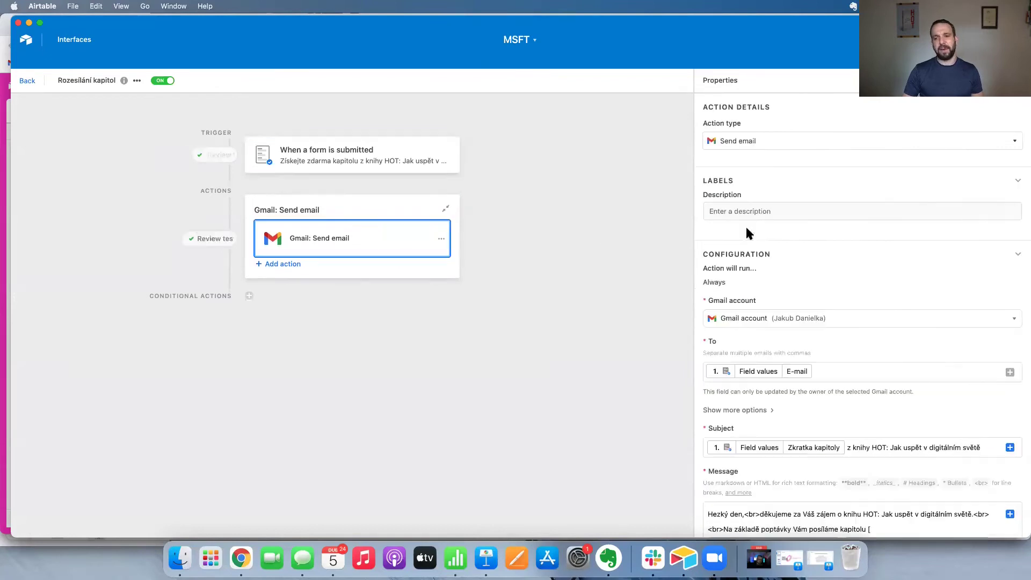
pyautogui.click(292, 216)
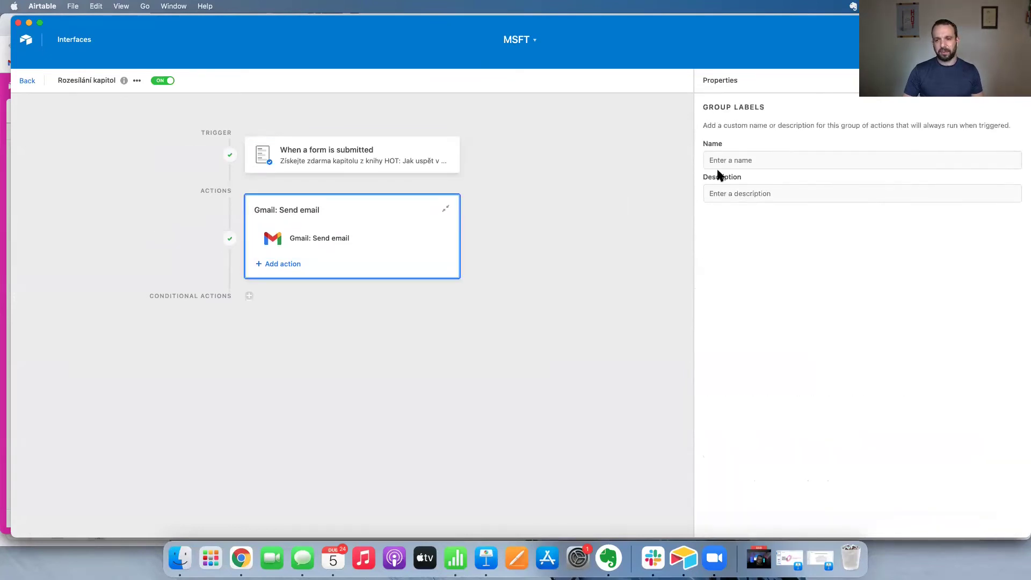
pyautogui.click(25, 40)
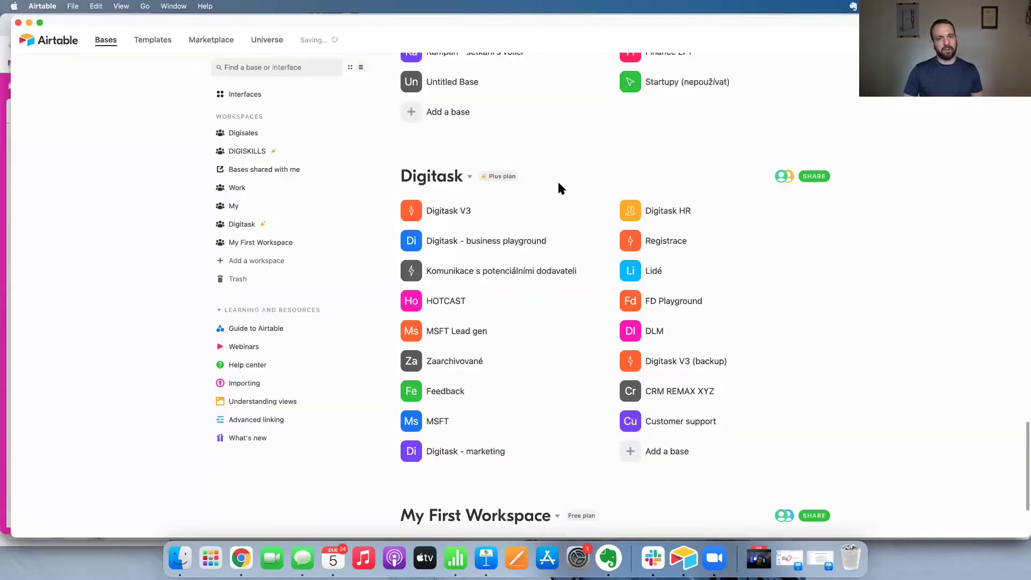
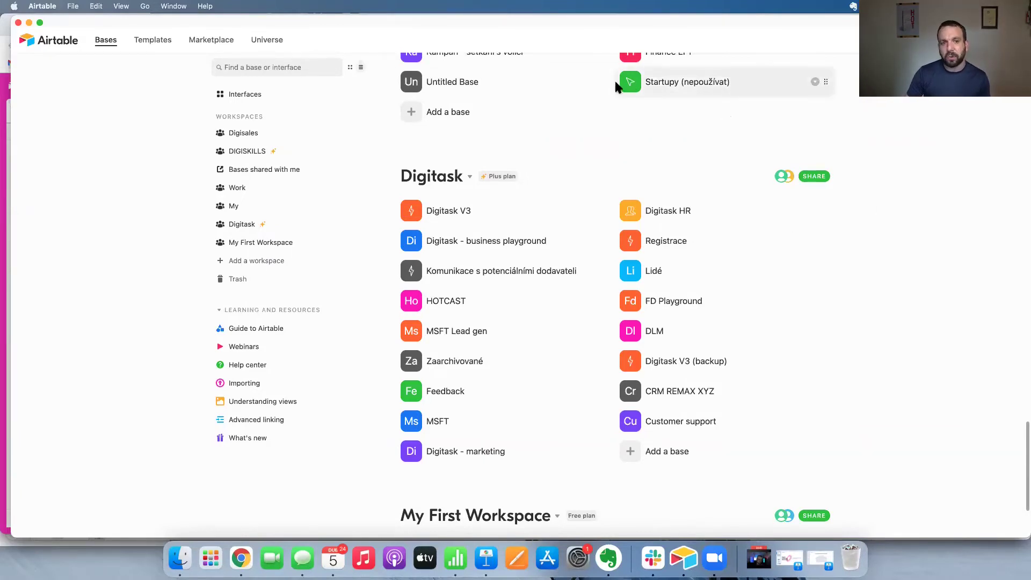
# Bring up the 'DLM3 - Manažerské digitální dovednosti.key' deck in Keynote at slide 16.
pyautogui.scroll(1, 382, 52)
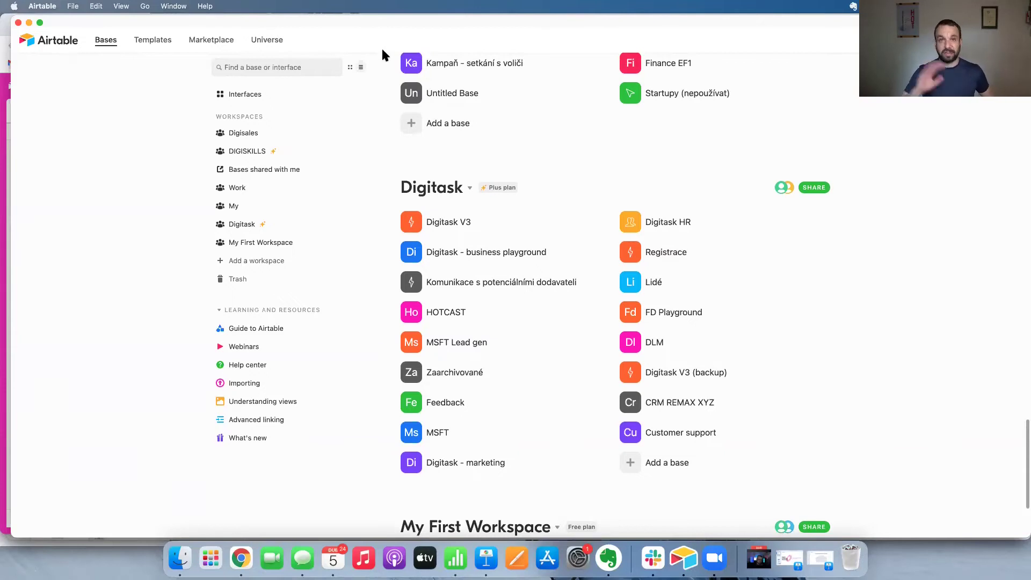
pyautogui.click(486, 553)
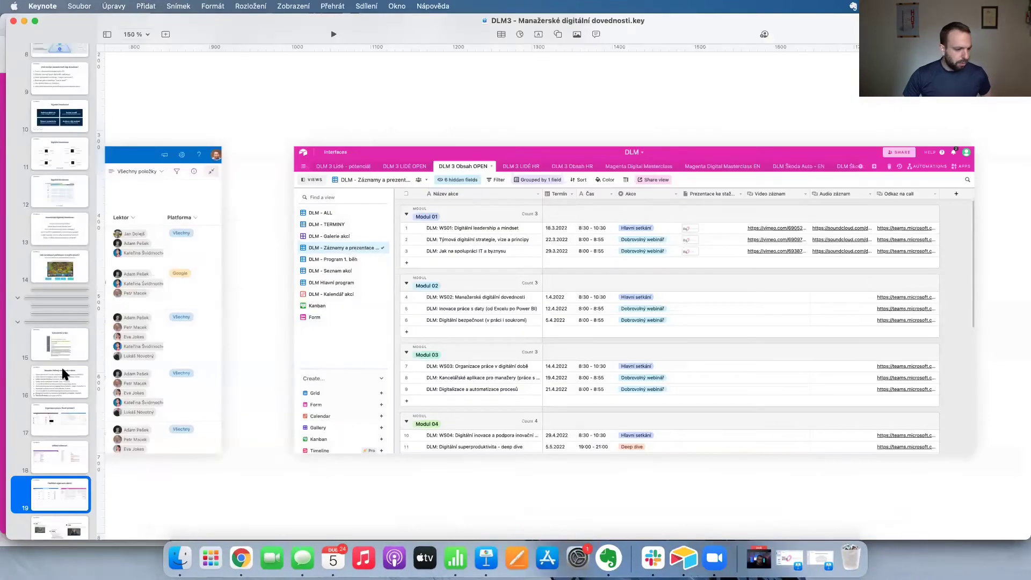
pyautogui.click(63, 373)
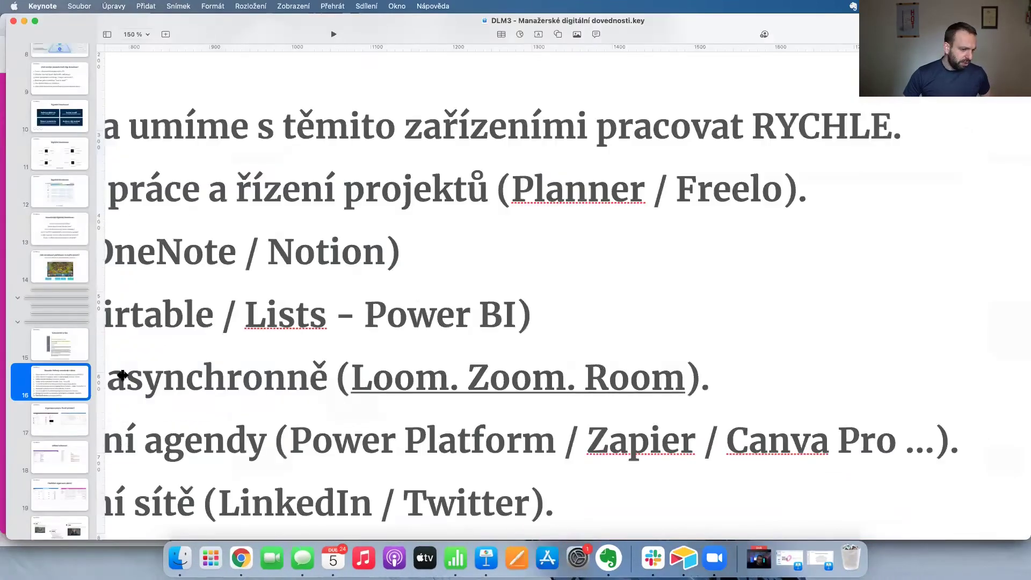
# Highlight the asynchronous-work line 'Loom. Zoom. Room' on slide 16, then switch to Airtable.
pyautogui.hscroll(-10, 403, 299)
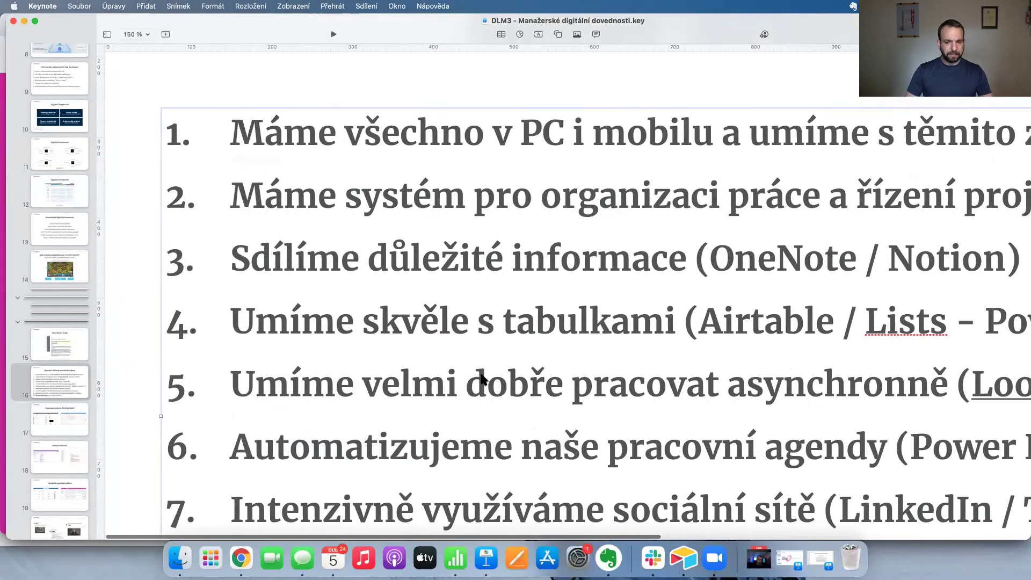
pyautogui.tripleClick(481, 374)
pyautogui.hscroll(5, 792, 380)
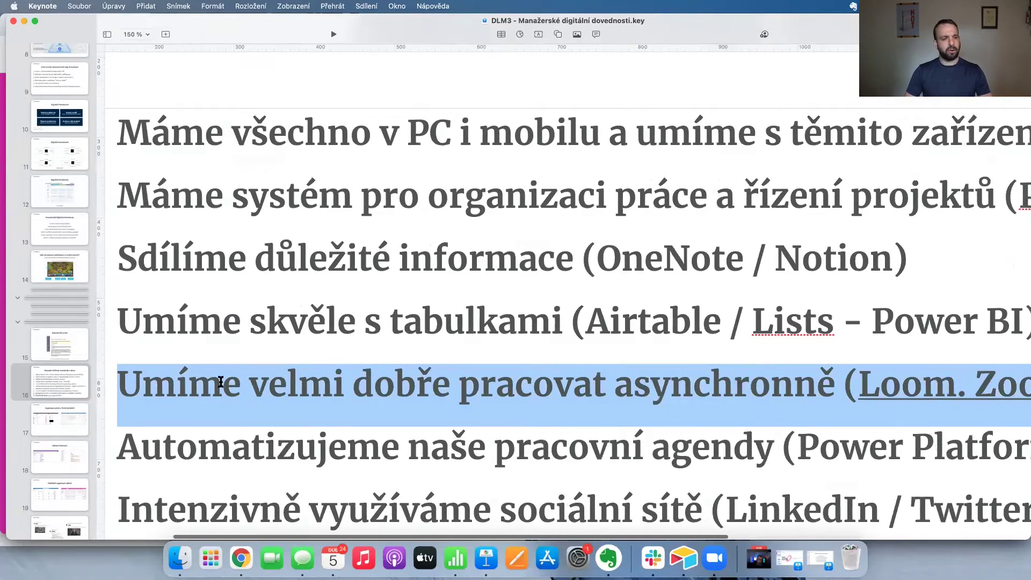
pyautogui.press('super+Tab')
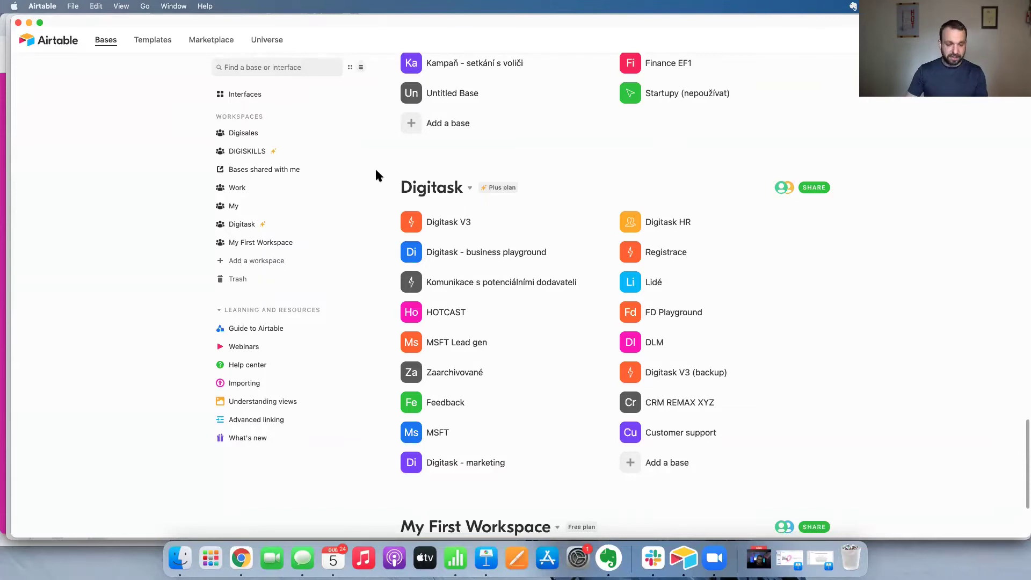
# Back in Keynote, set the slide zoom to 100 %, deselect the text, and switch away again.
pyautogui.click(486, 559)
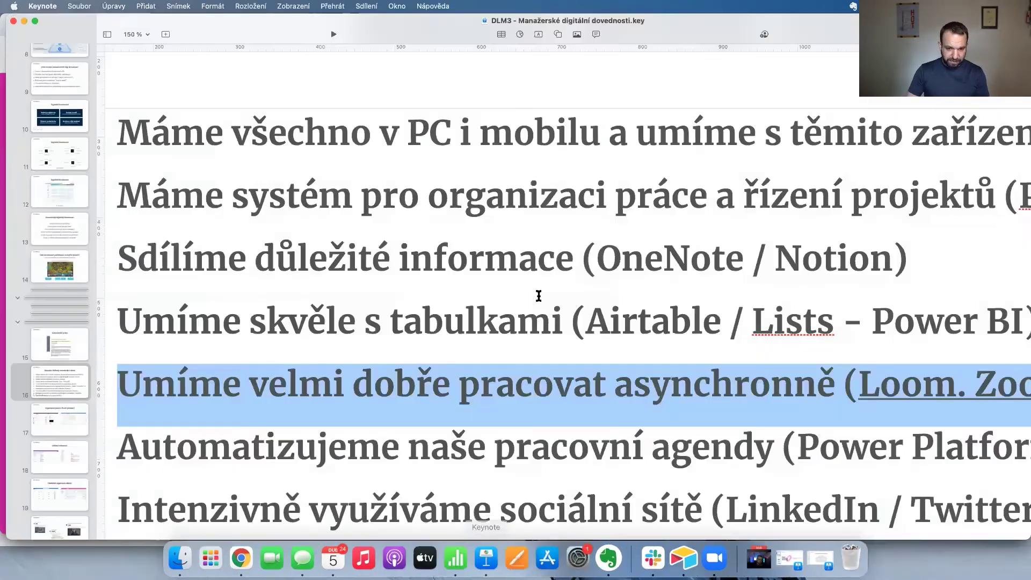
pyautogui.click(136, 35)
pyautogui.click(142, 85)
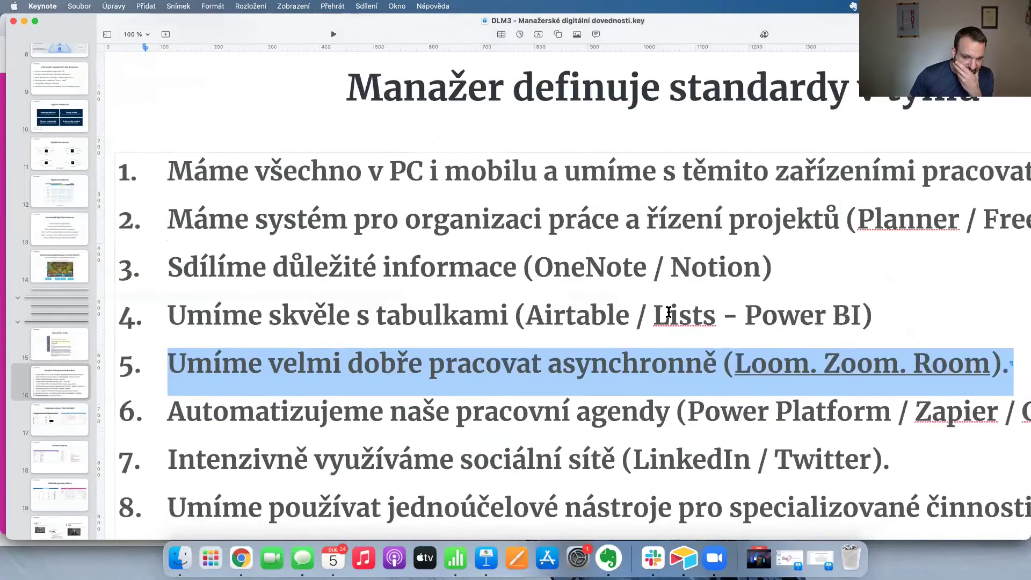
pyautogui.click(550, 351)
pyautogui.press('super+Tab')
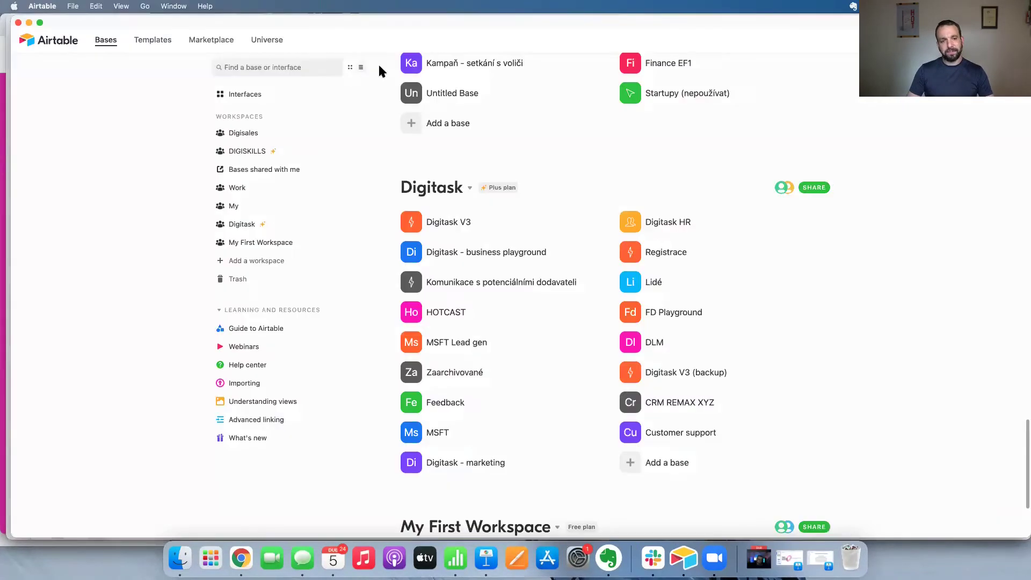
# Search Google for 'loom' in a new Chrome tab and open the Loom video library.
pyautogui.press('super+Tab')
pyautogui.press('super+Tab')
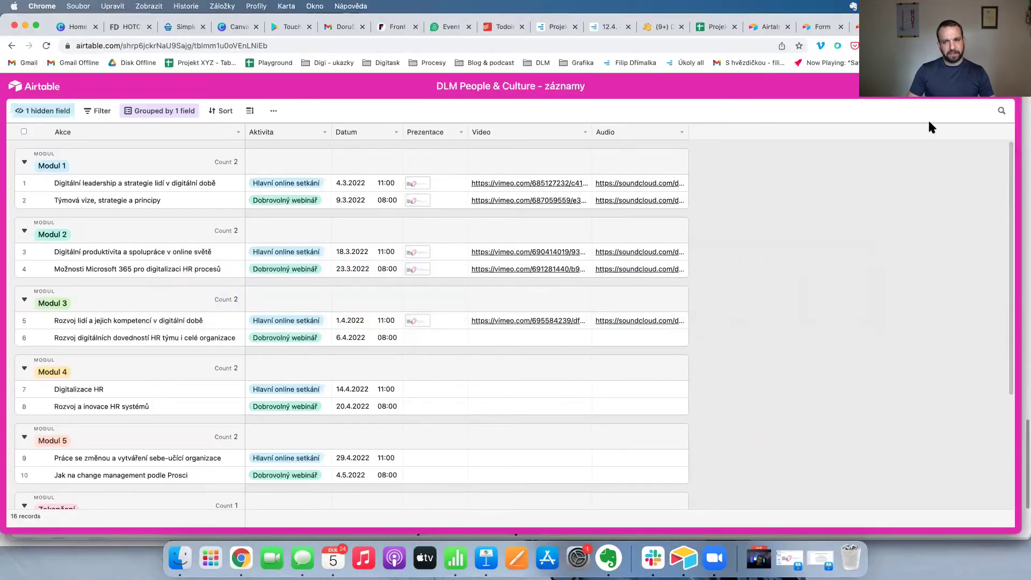
pyautogui.press('super+t')
pyautogui.write('loom')
pyautogui.press('Return')
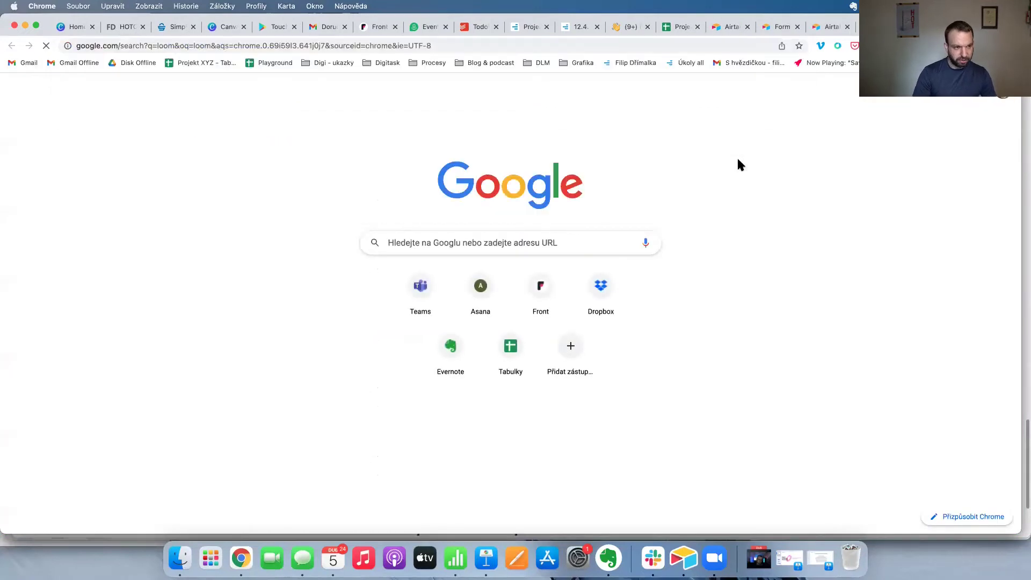
pyautogui.click(183, 191)
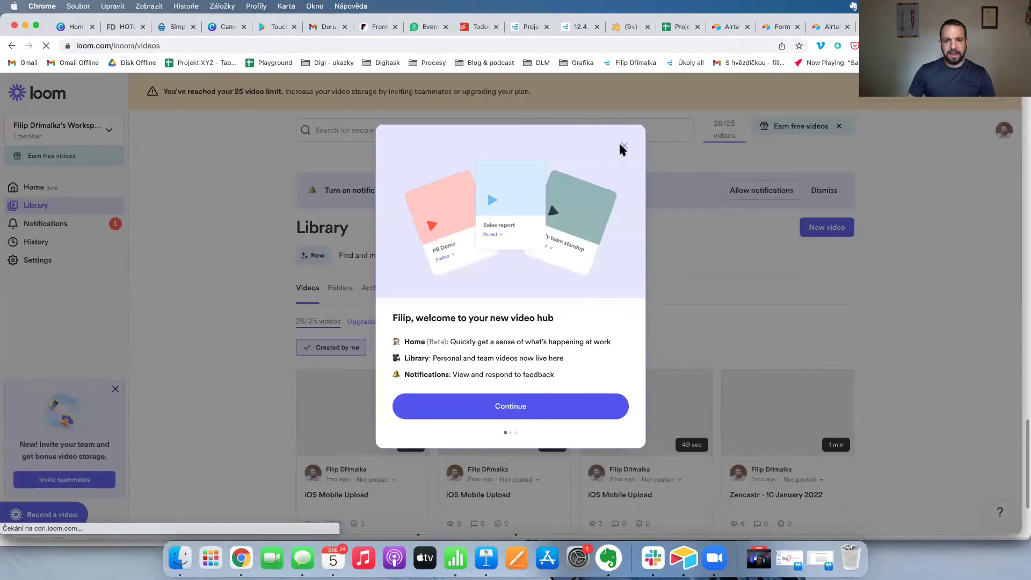
pyautogui.click(624, 146)
# Open the Loom homepage in a private window, then return to the Airtable 'Veřejná tabulka' tab.
pyautogui.press('super+shift+n')
pyautogui.write('loom')
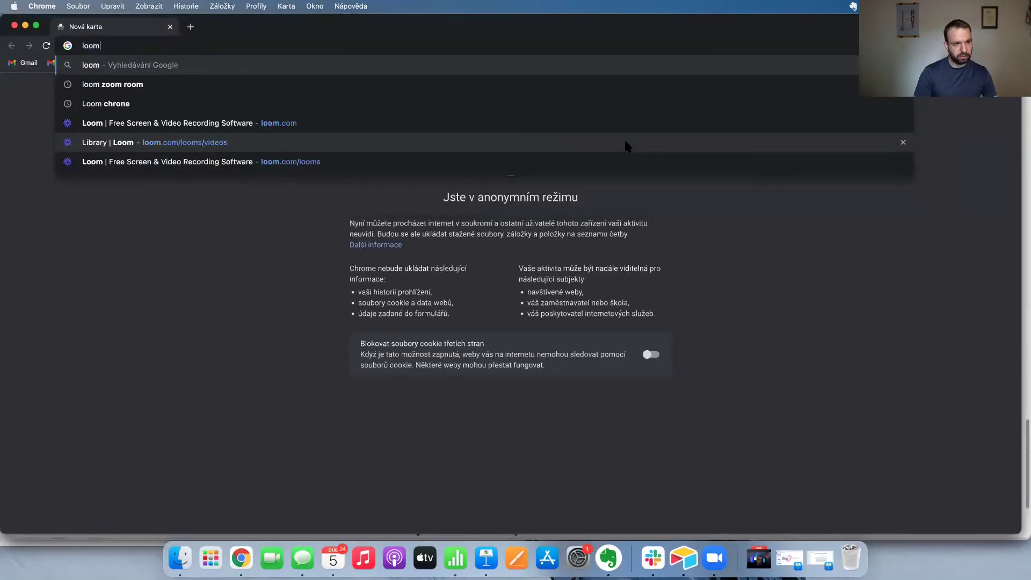
pyautogui.press('Return')
pyautogui.click(134, 261)
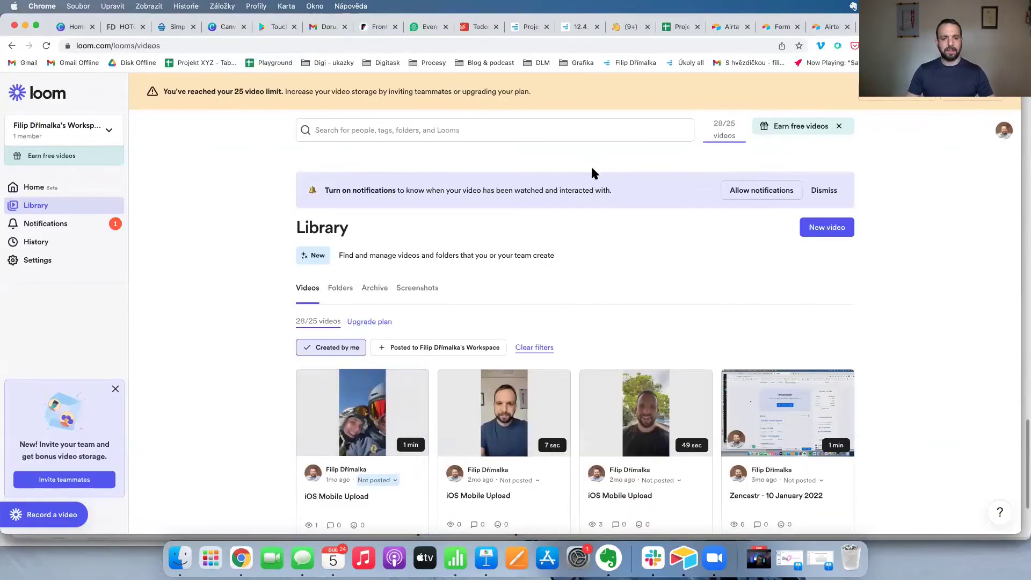
pyautogui.press('super+t')
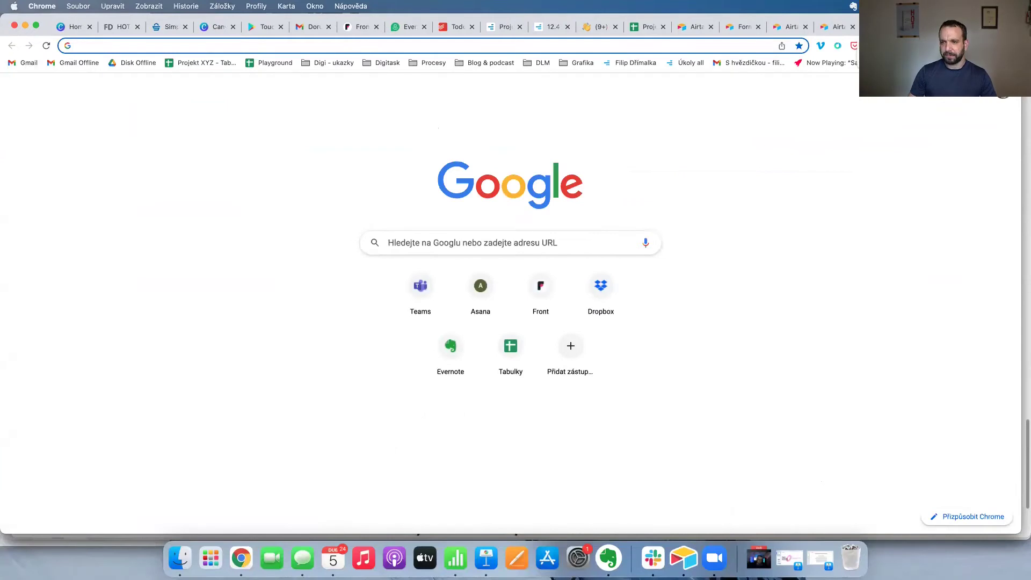
pyautogui.click(806, 33)
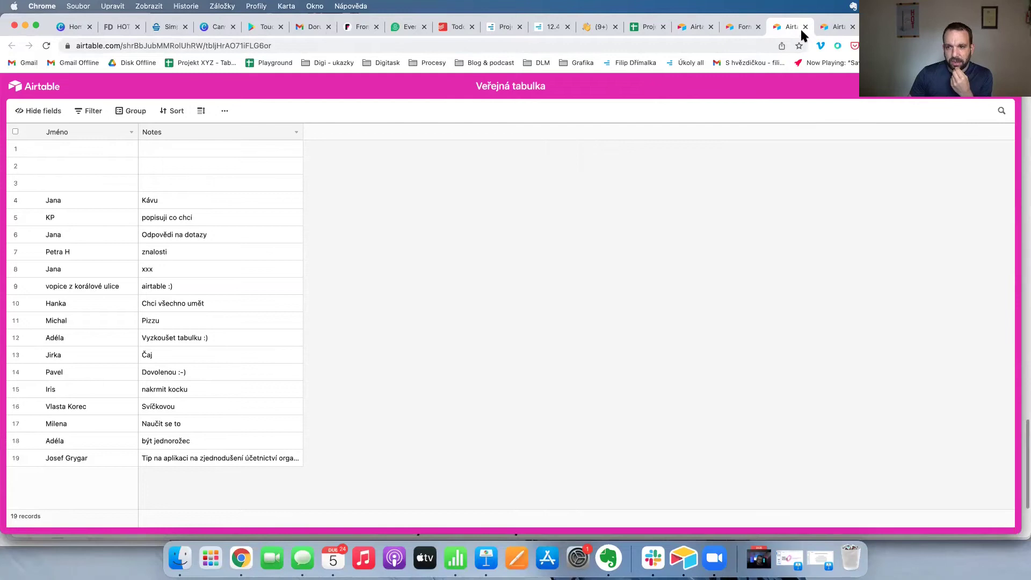
# Record a screen-and-camera clip with Vimeo Record over the Airtable table and copy its share link.
pyautogui.click(821, 46)
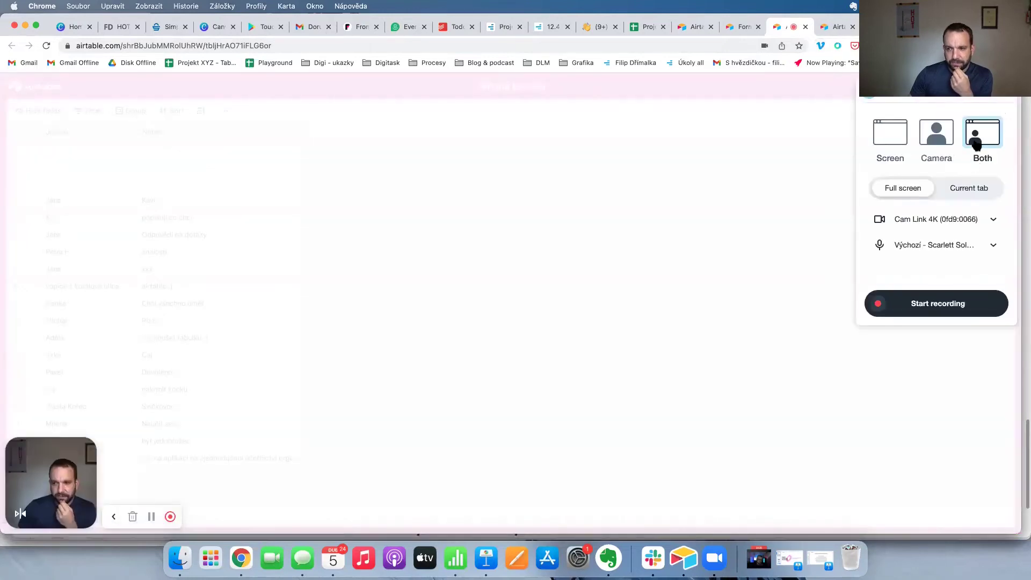
pyautogui.click(929, 314)
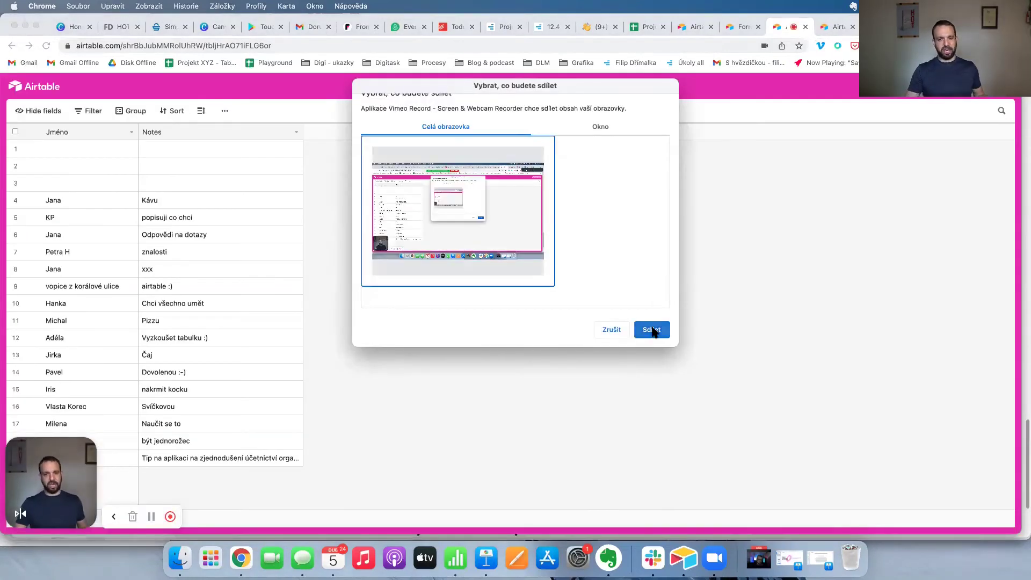
pyautogui.click(656, 327)
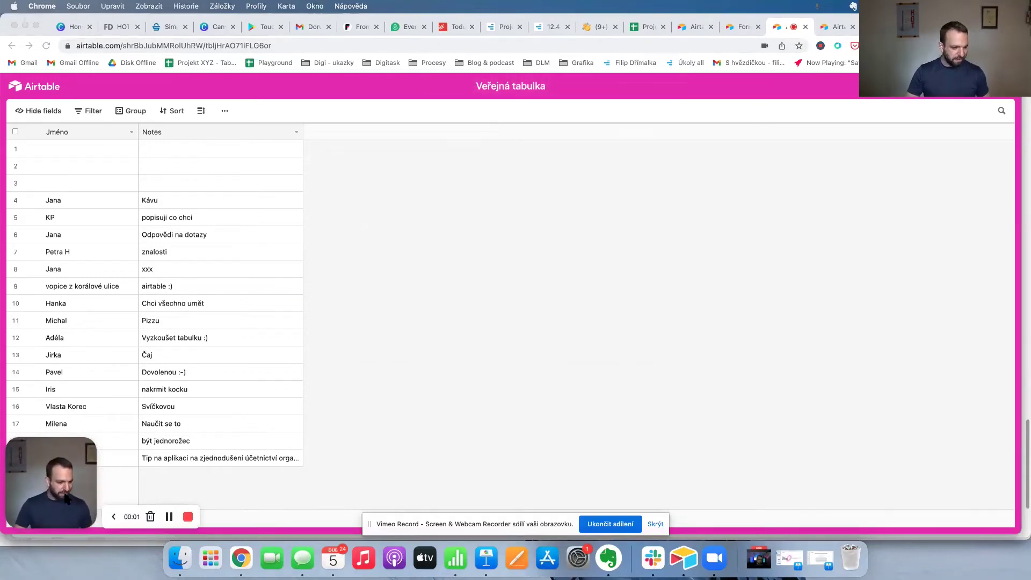
pyautogui.click(577, 247)
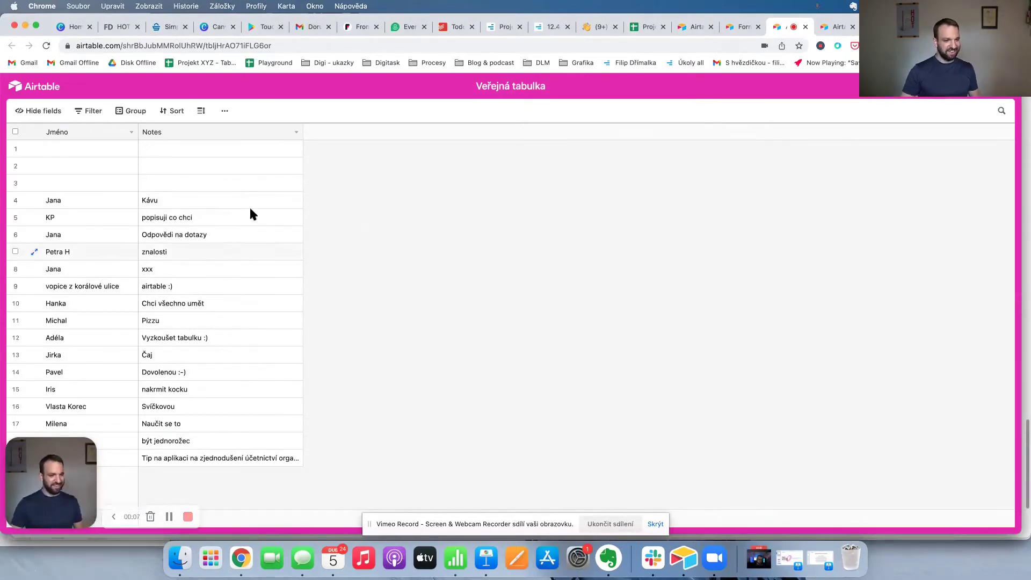
pyautogui.click(189, 517)
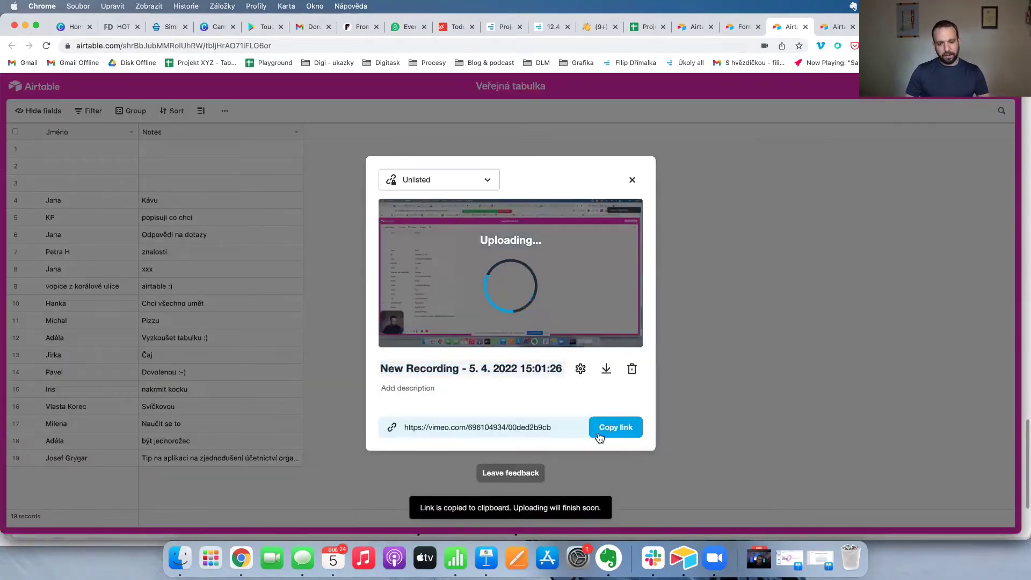
pyautogui.click(616, 428)
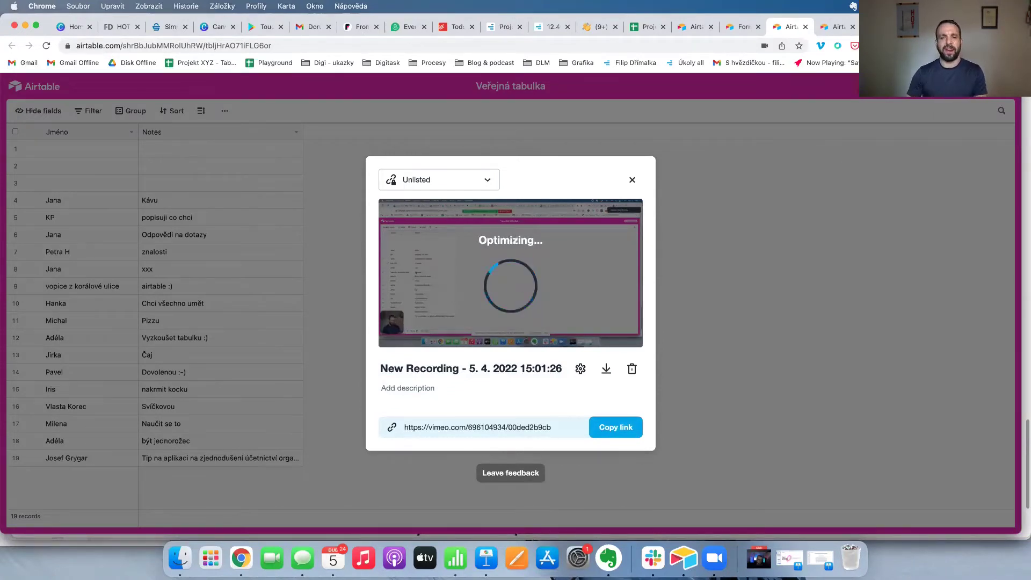
pyautogui.click(632, 179)
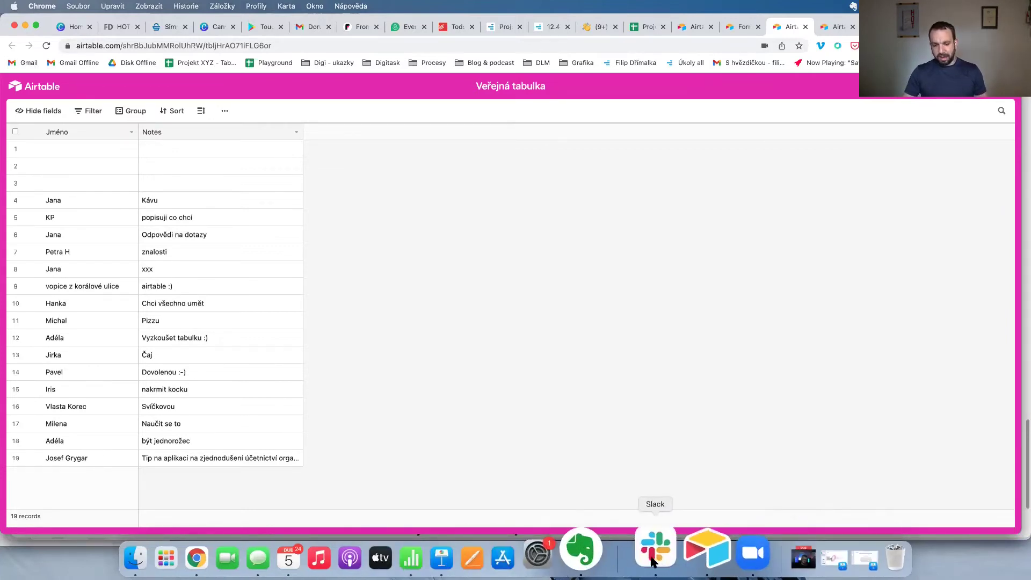
# Present Keynote slide 20 with the video e-mail examples.
pyautogui.click(485, 558)
pyautogui.scroll(-5, 43, 362)
pyautogui.click(51, 375)
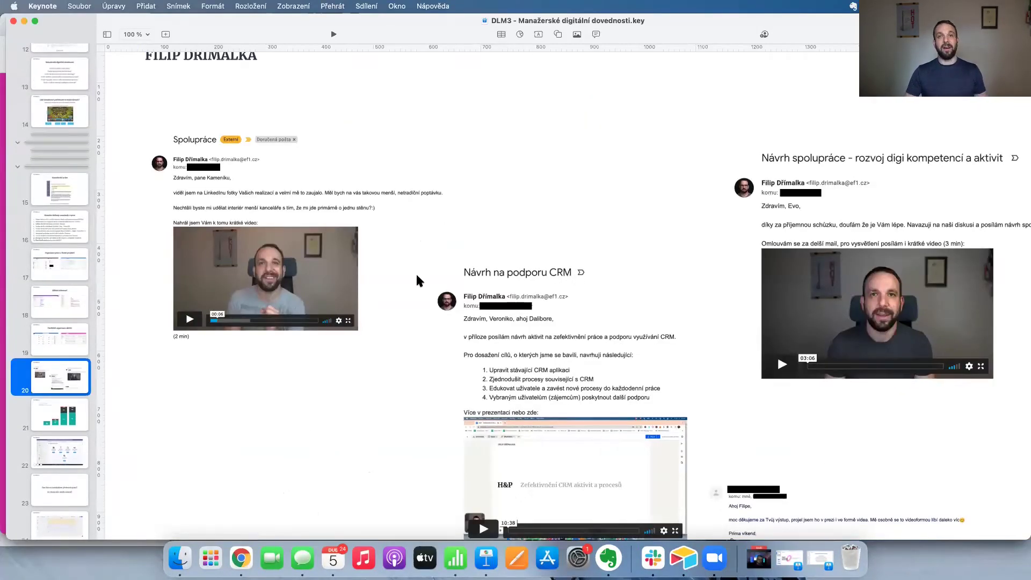
pyautogui.hscroll(1, 415, 269)
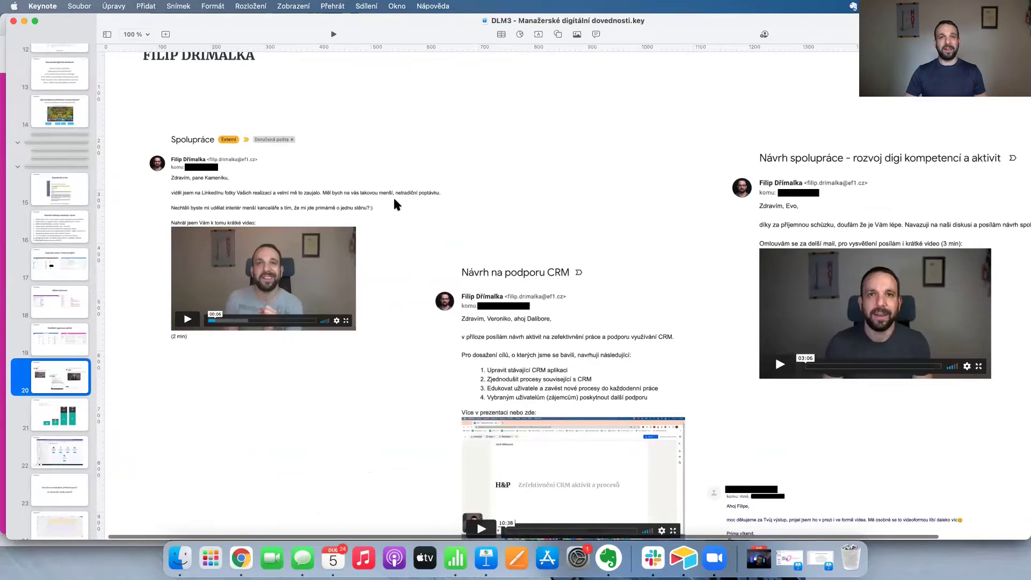
pyautogui.scroll(-1, 260, 230)
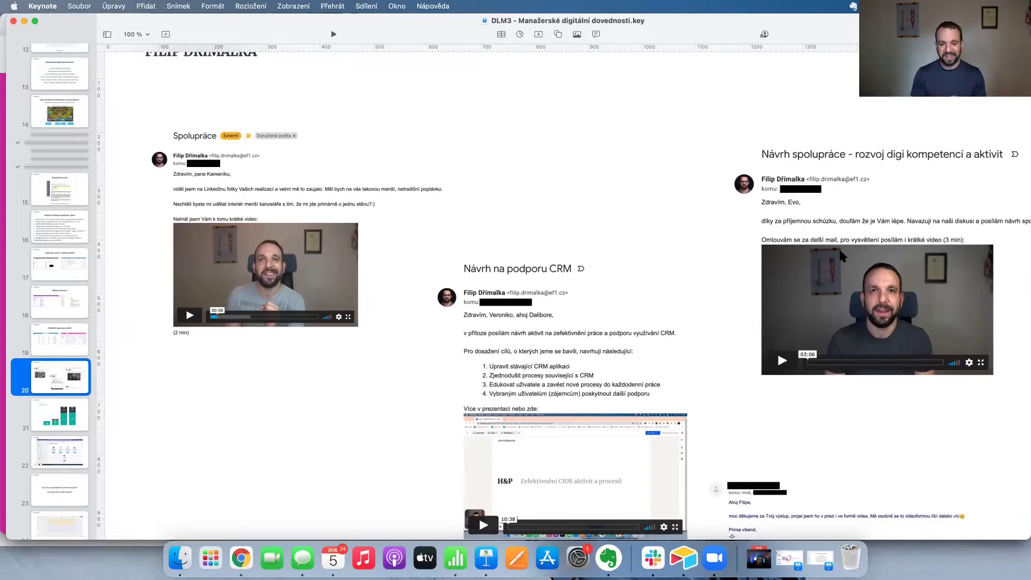
pyautogui.scroll(-3, 724, 401)
pyautogui.hscroll(4, 724, 401)
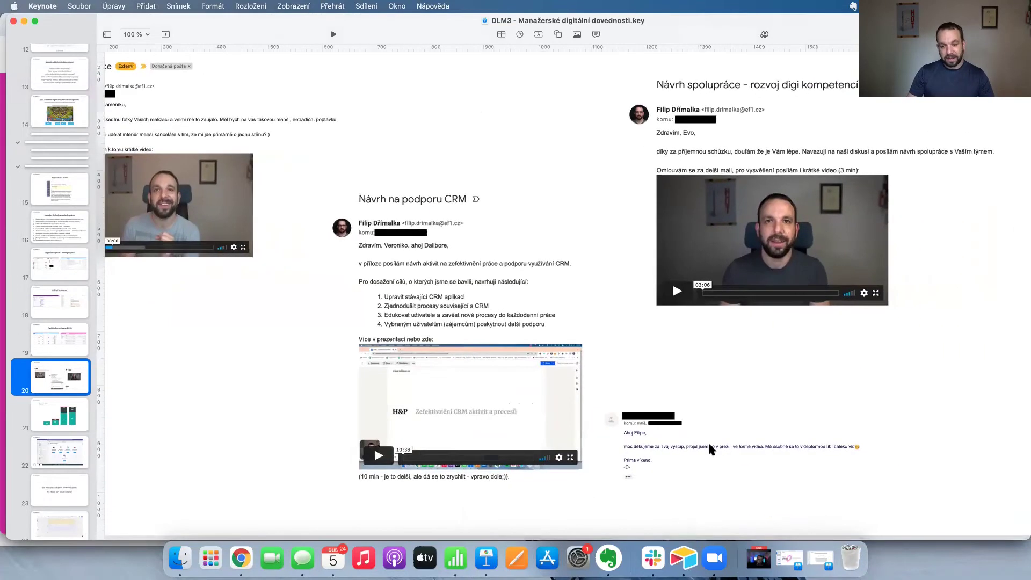
pyautogui.scroll(3, 518, 166)
pyautogui.hscroll(-3, 518, 167)
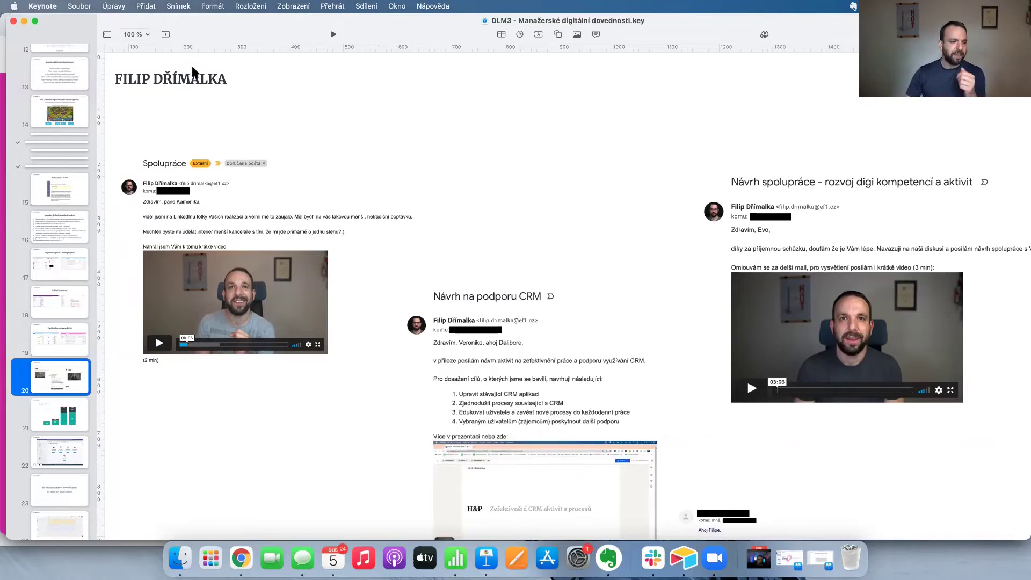
pyautogui.scroll(-2, 126, 330)
pyautogui.scroll(-2, 76, 363)
pyautogui.scroll(-4, 77, 363)
pyautogui.scroll(2, 42, 163)
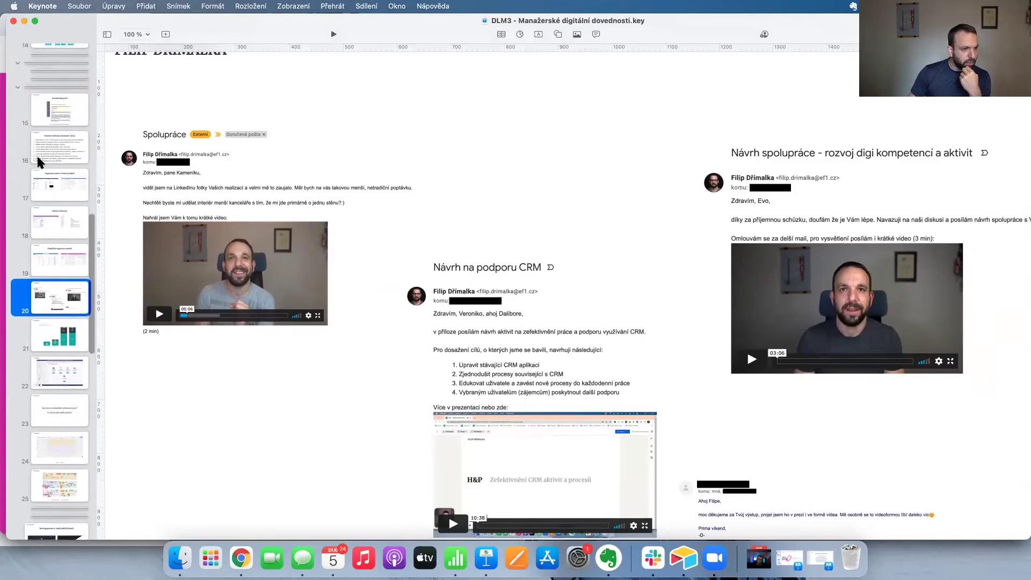
# Return to slide 16, select the automation line, and switch to the browser.
pyautogui.click(36, 153)
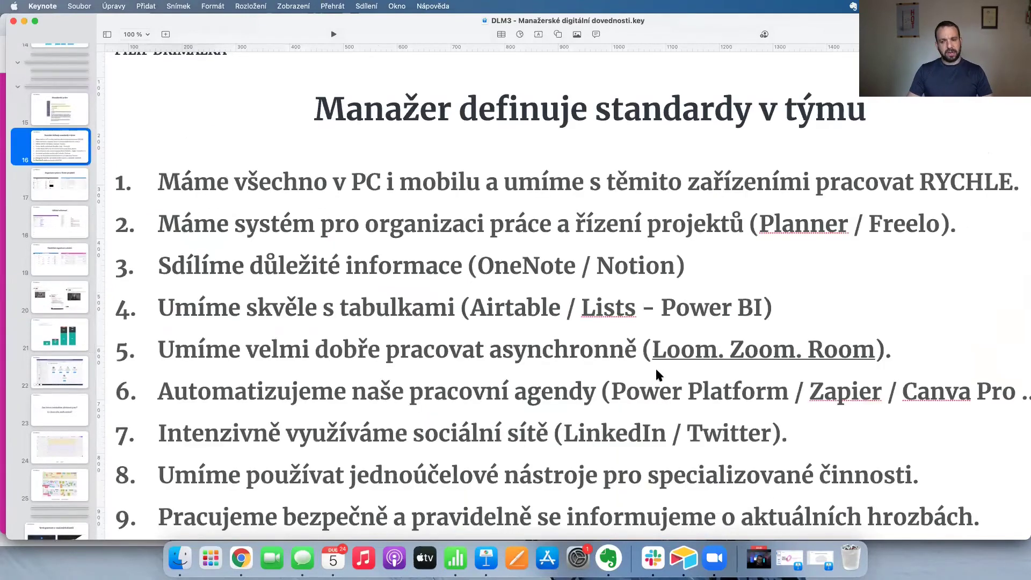
pyautogui.click(520, 391)
pyautogui.tripleClick(520, 391)
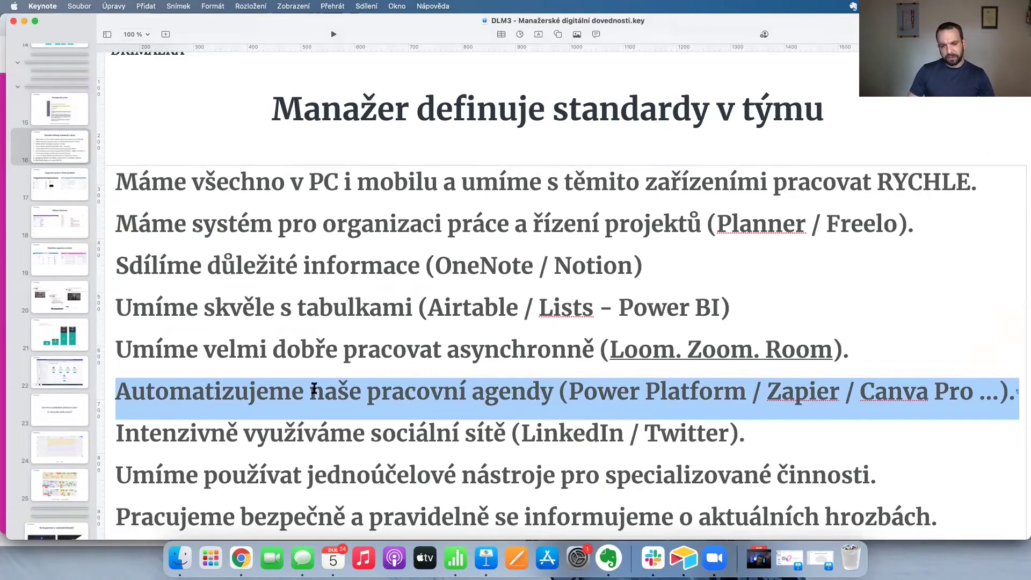
pyautogui.press('super+Tab')
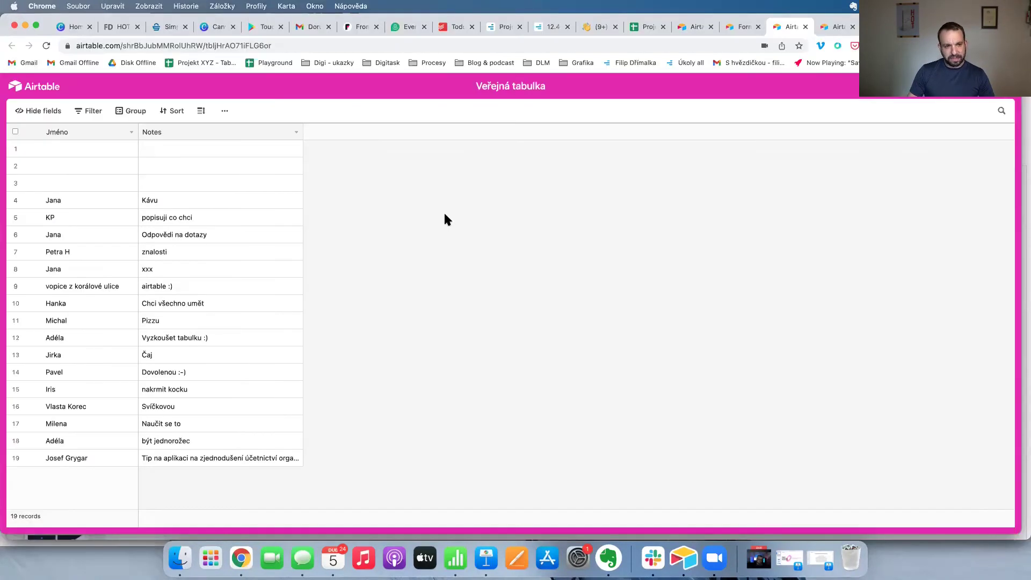
# Search 'integromat' in a new tab and follow the Czech Integromat site on to the Make homepage.
pyautogui.press('super+t')
pyautogui.write('integ')
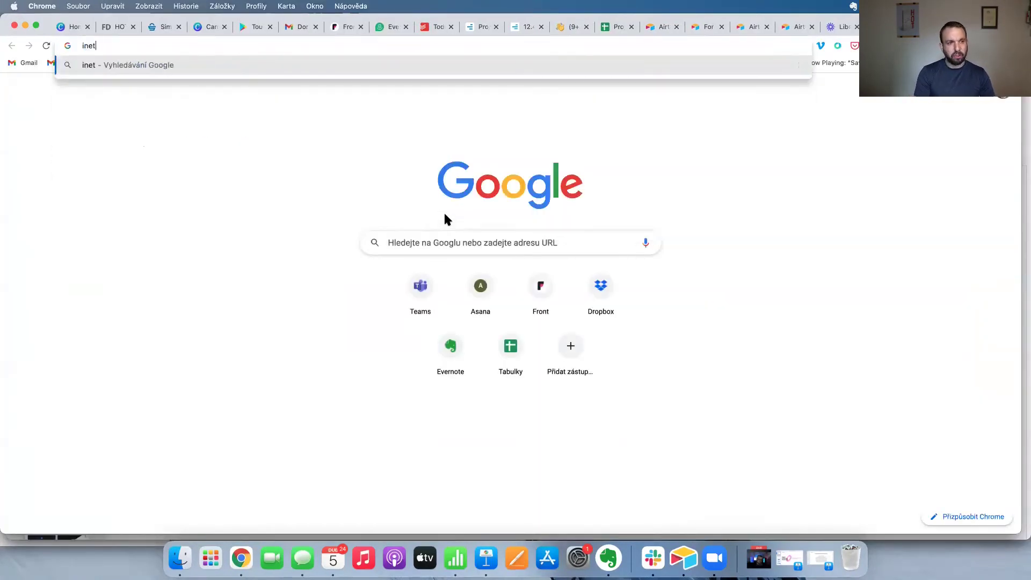
pyautogui.write('romat')
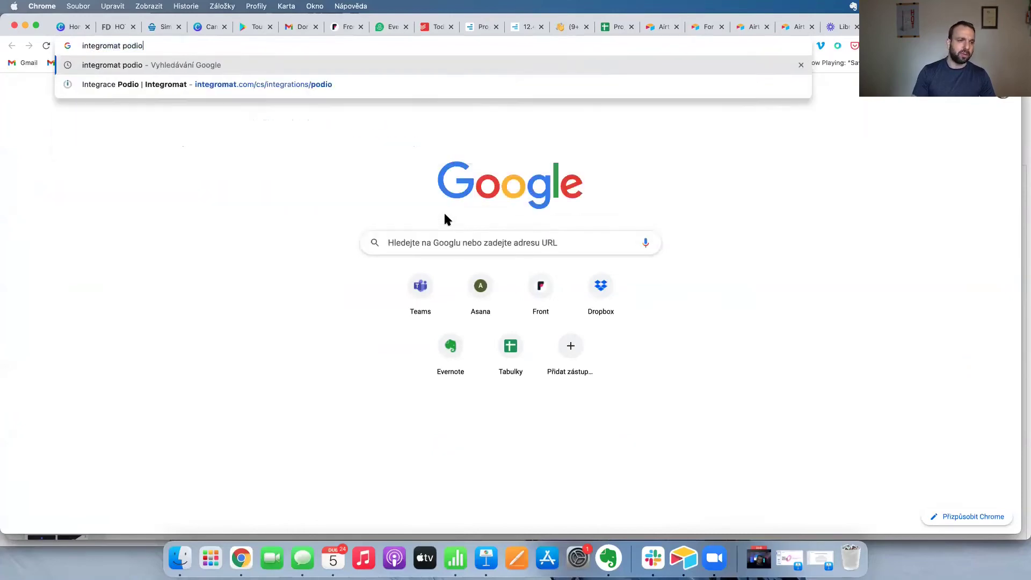
pyautogui.press('Return')
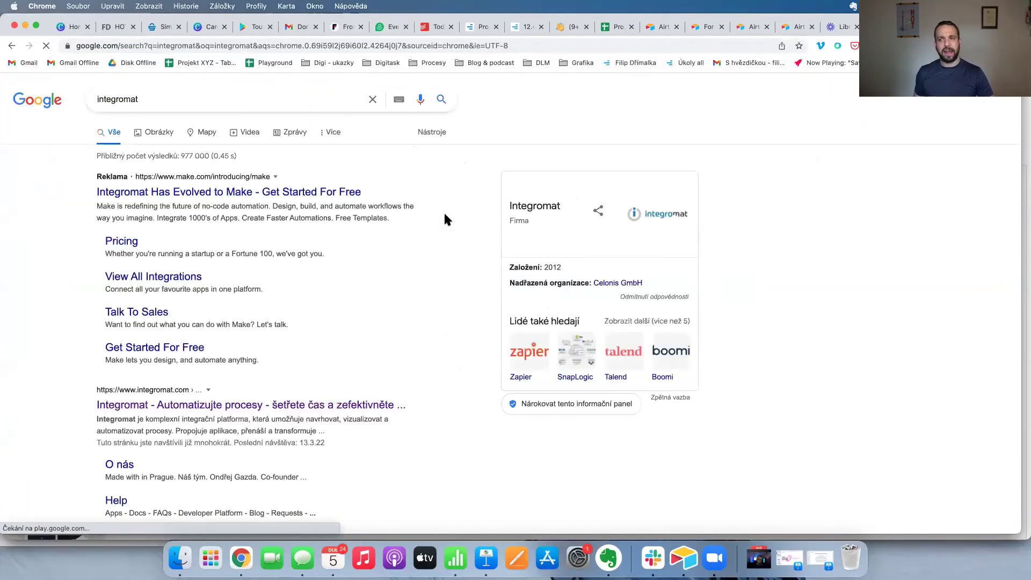
pyautogui.click(229, 405)
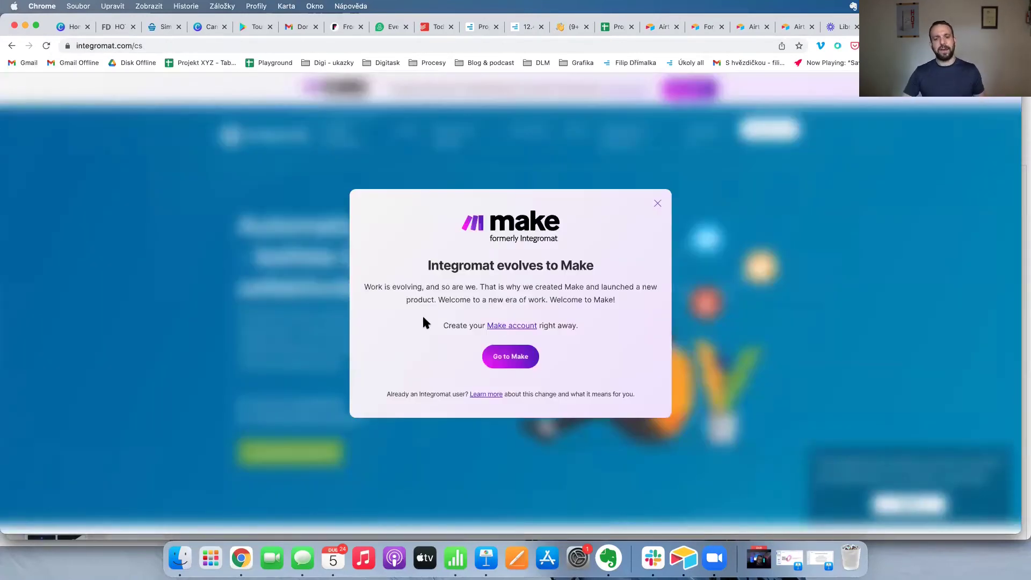
pyautogui.click(511, 357)
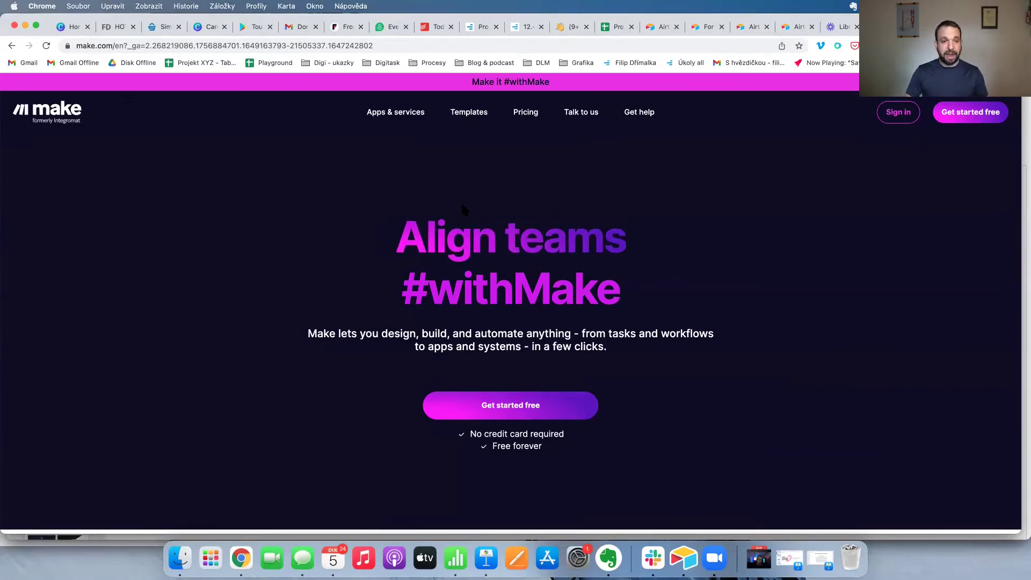
pyautogui.press('super+t')
# Load zapier.com and log in with Google, picking the account in the Google chooser.
pyautogui.write('zapie')
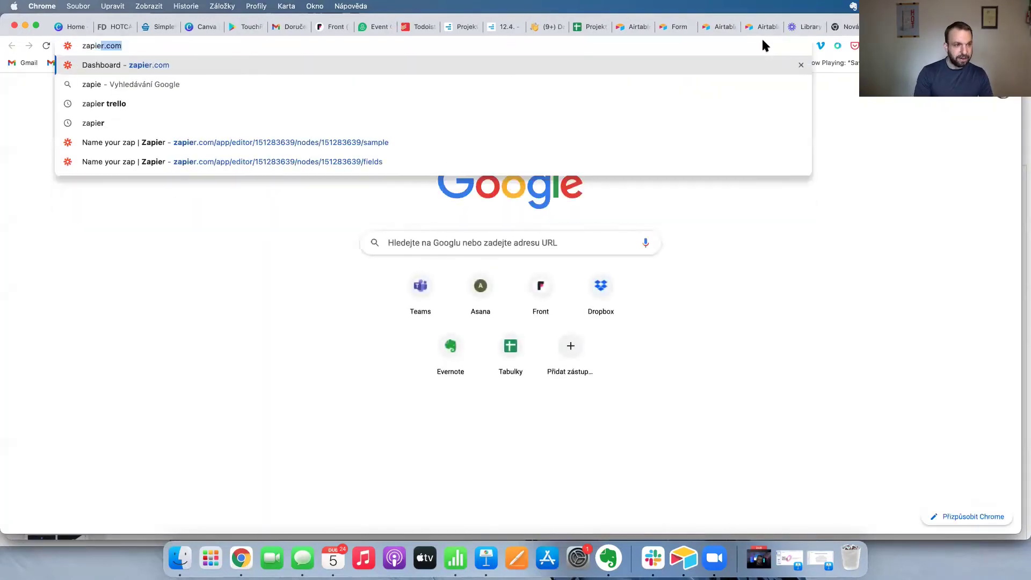
pyautogui.press('Return')
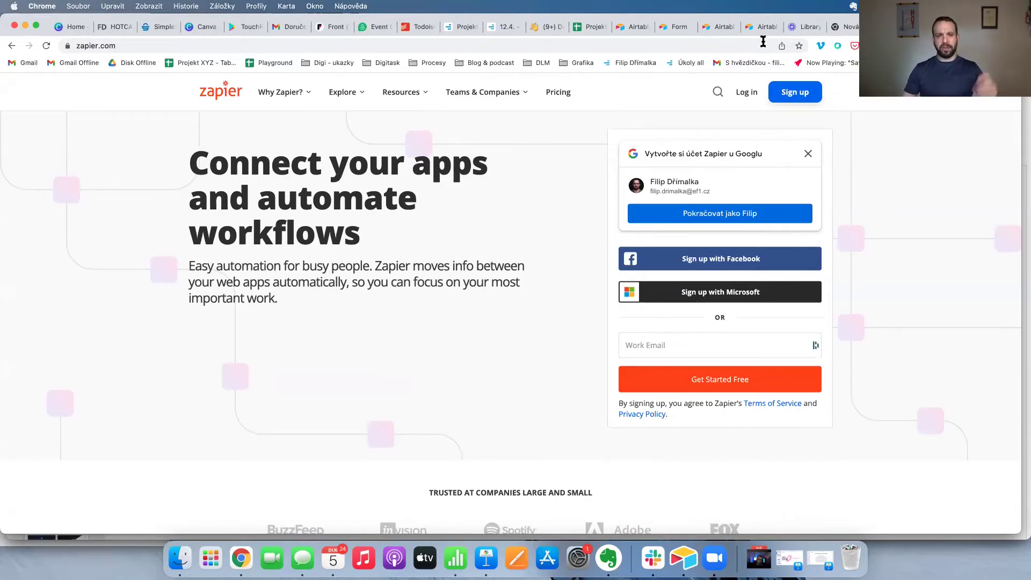
pyautogui.click(749, 93)
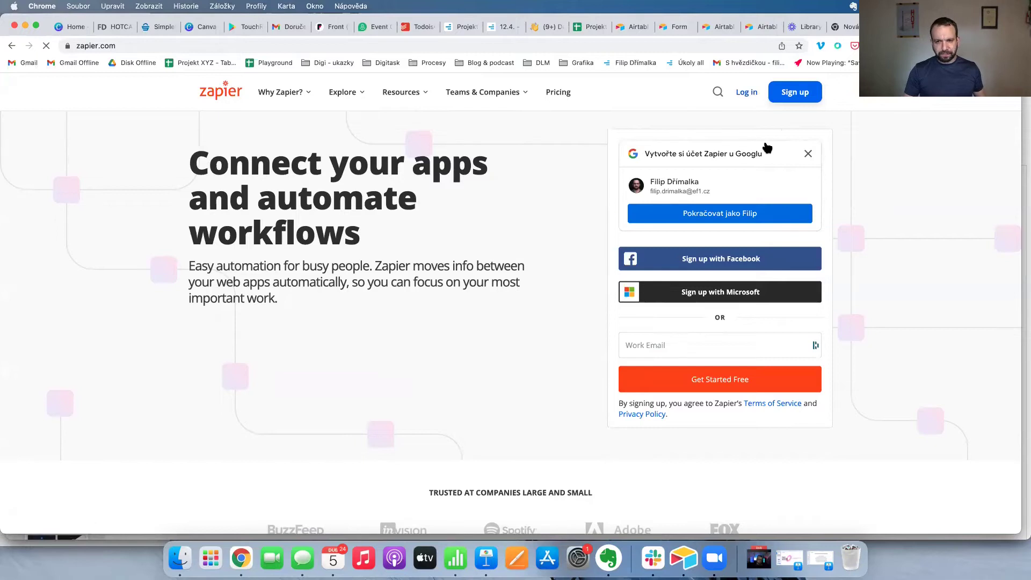
pyautogui.click(805, 154)
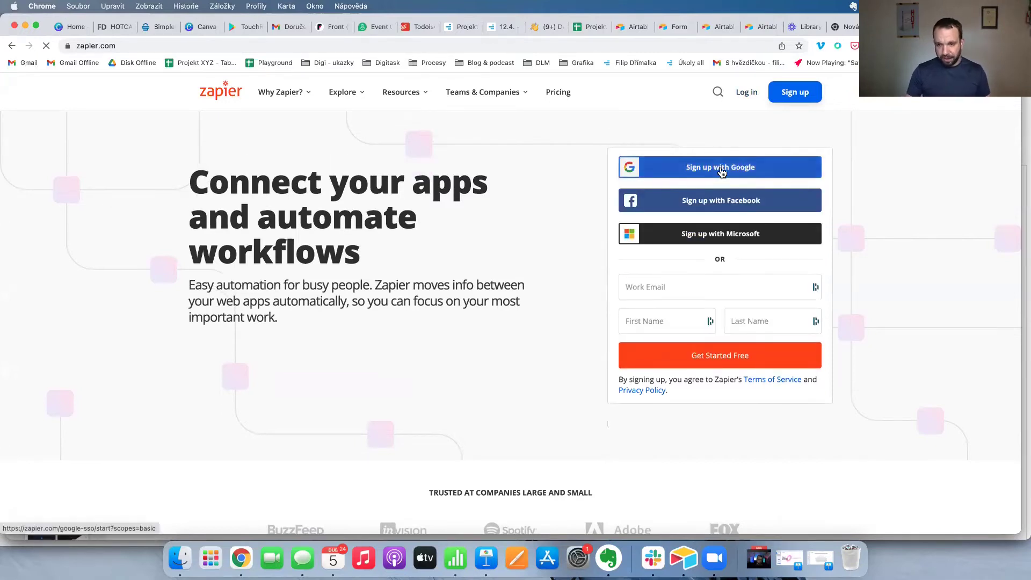
pyautogui.click(661, 226)
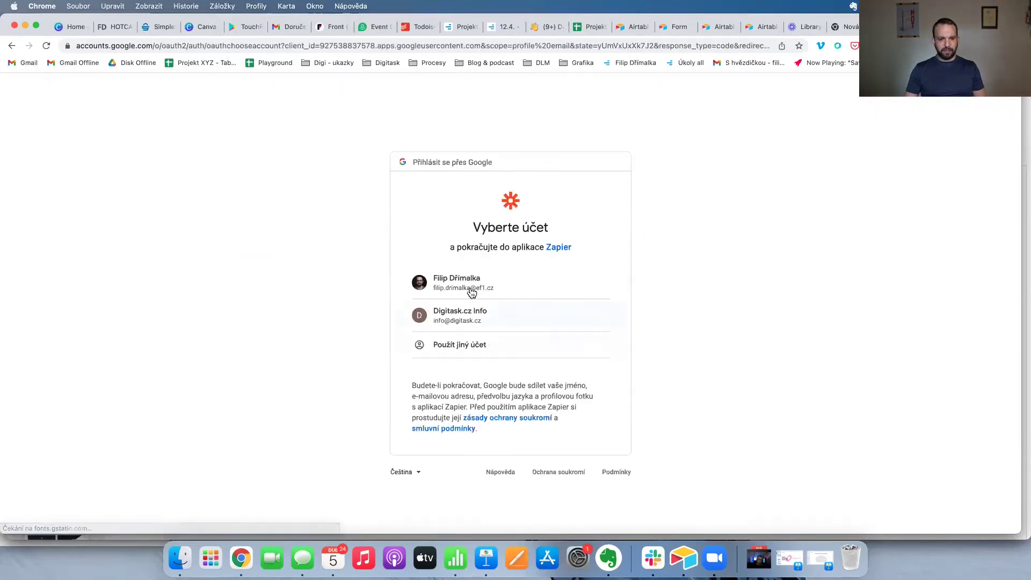
pyautogui.click(472, 293)
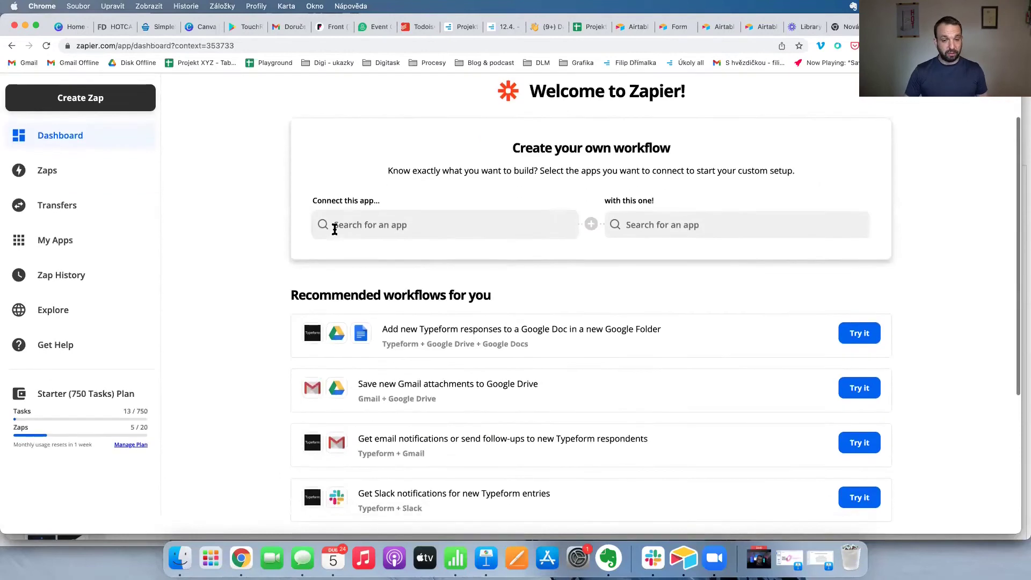
# Open the 'Create Google Calendar events from new events in Microsoft Office' zap from the Zaps list.
pyautogui.scroll(-5, 334, 229)
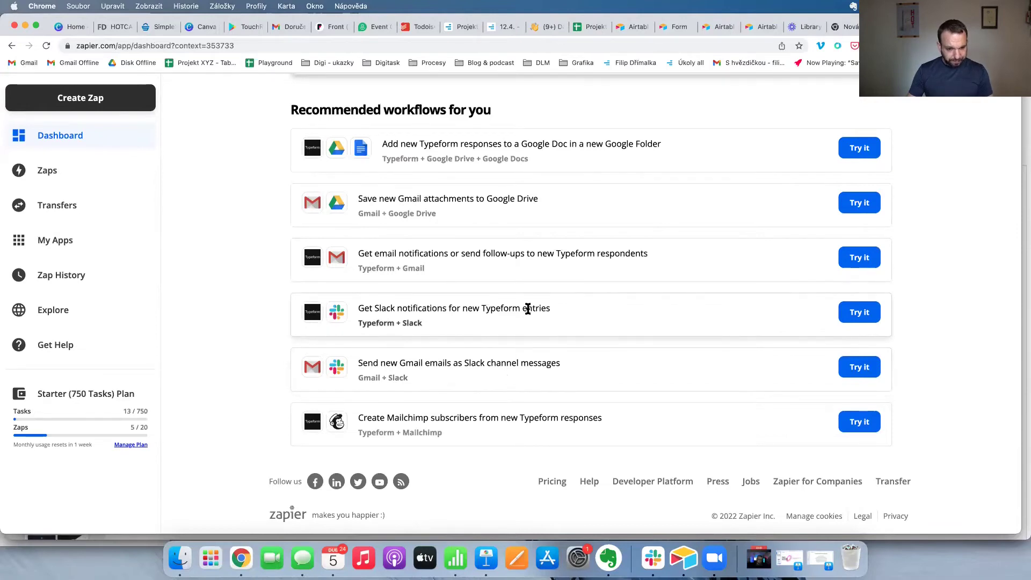
pyautogui.scroll(5, 528, 309)
pyautogui.click(42, 221)
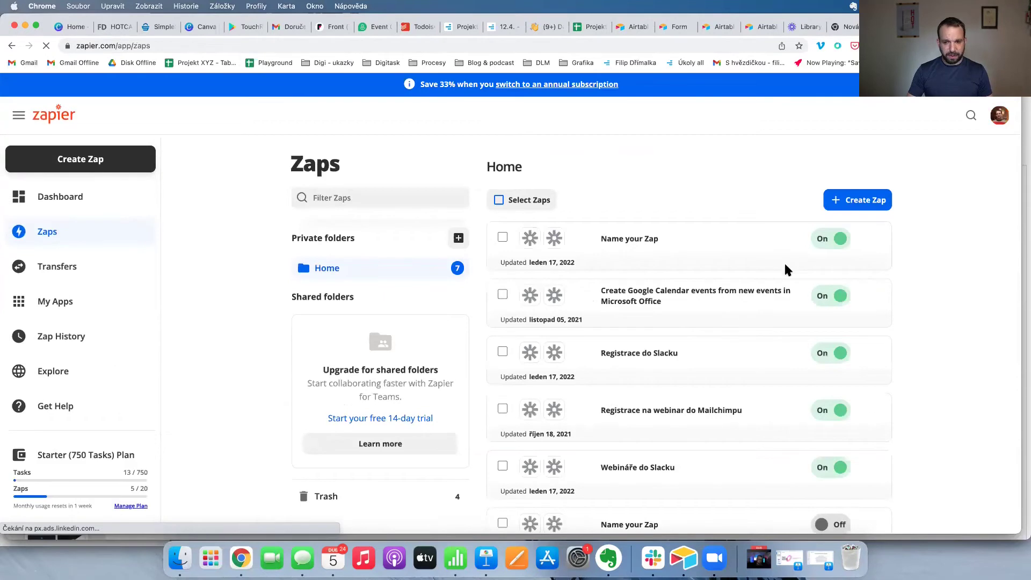
pyautogui.scroll(-2, 783, 263)
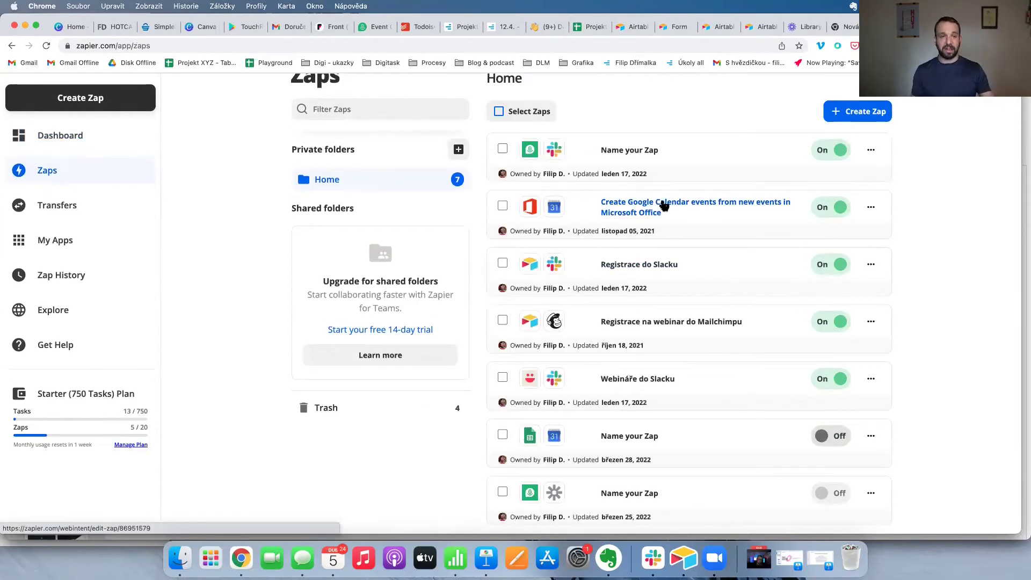
pyautogui.click(664, 206)
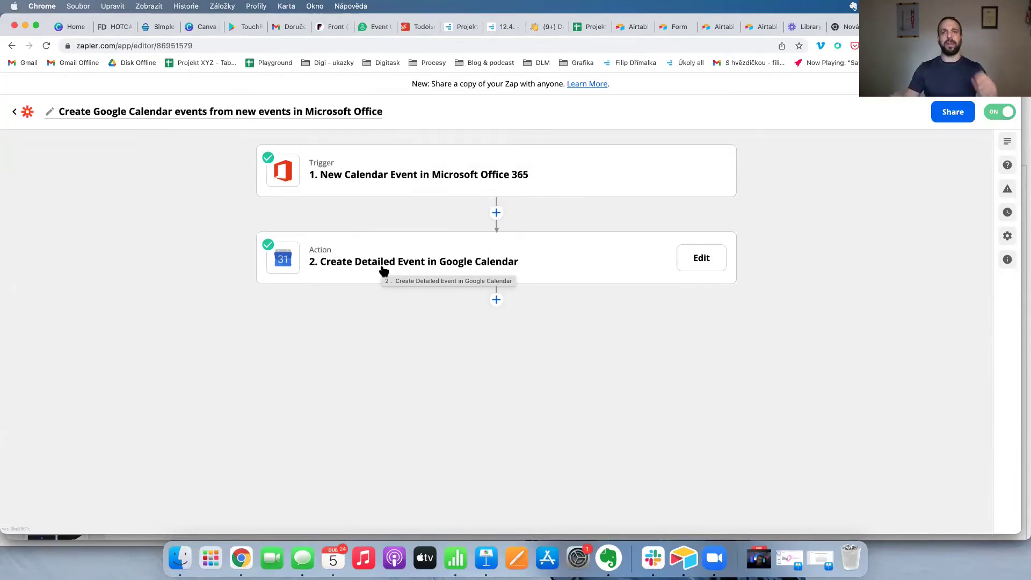
# Go back to the Zaps list and open the 'Registrace do Slacku' Airtable-to-Slack zap.
pyautogui.click(17, 111)
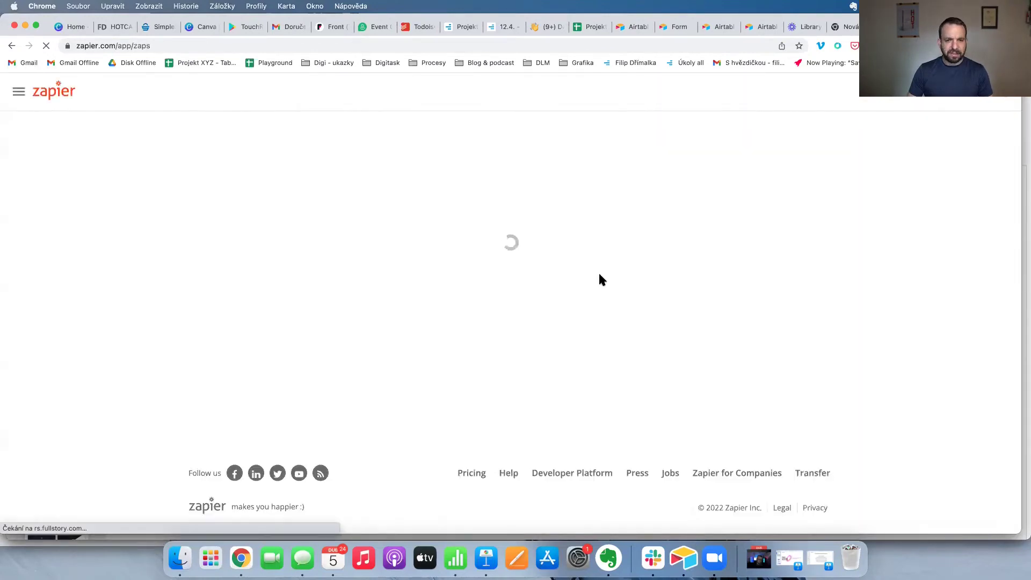
pyautogui.scroll(-3, 607, 256)
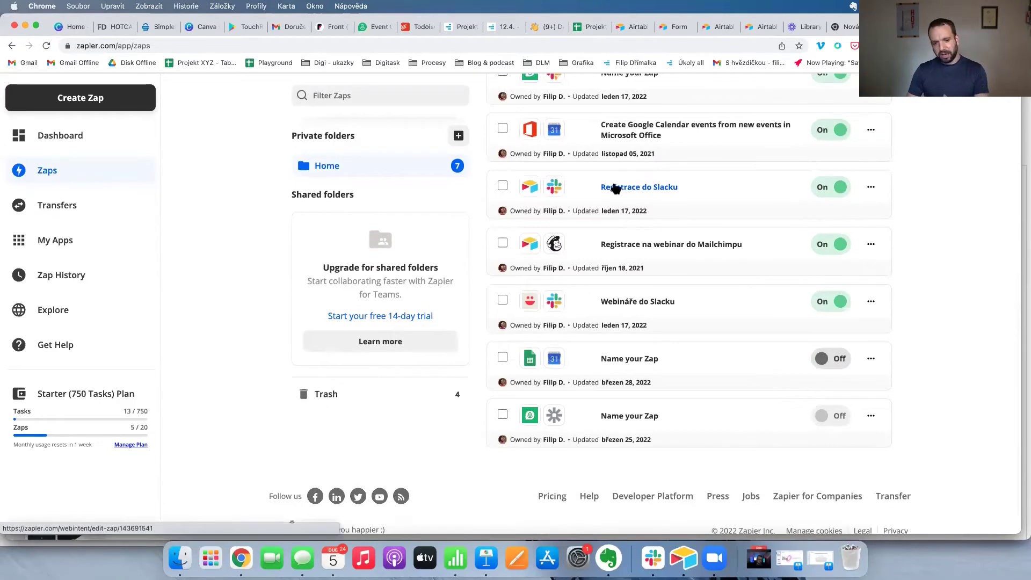
pyautogui.scroll(-1, 615, 191)
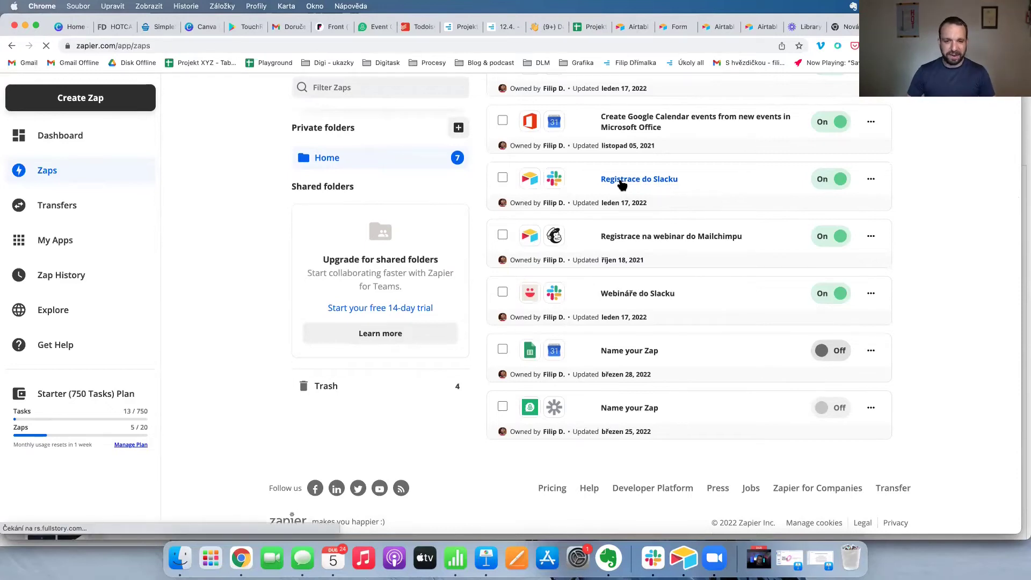
pyautogui.click(622, 180)
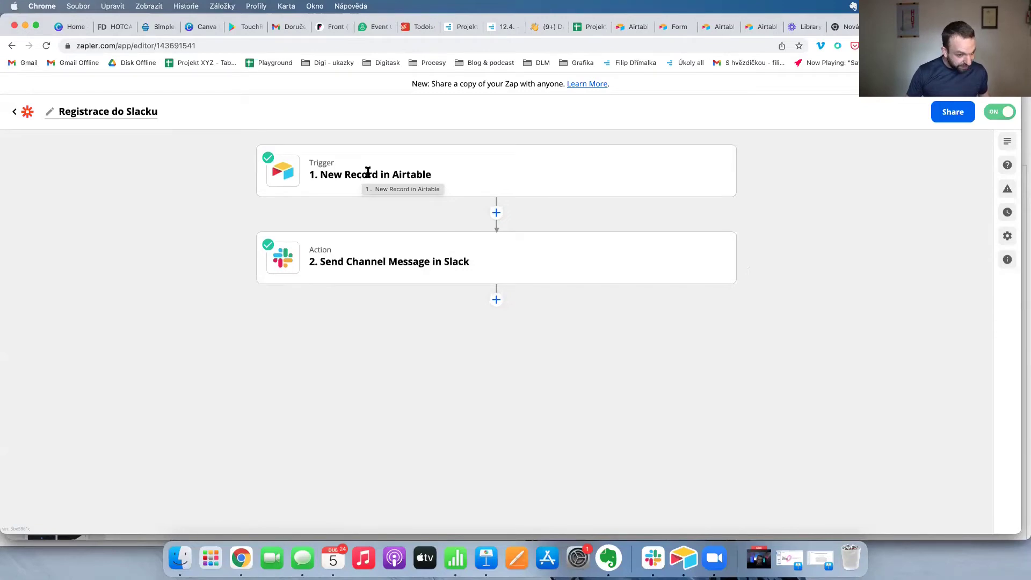
# Expand the Slack action to show channel noveregistrace and the registration message text.
pyautogui.click(406, 263)
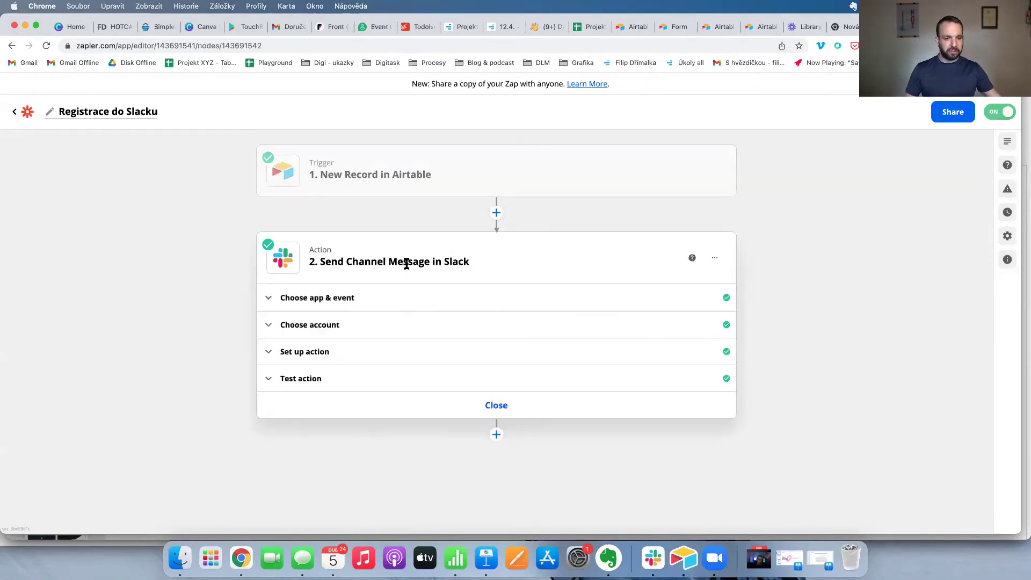
pyautogui.click(270, 359)
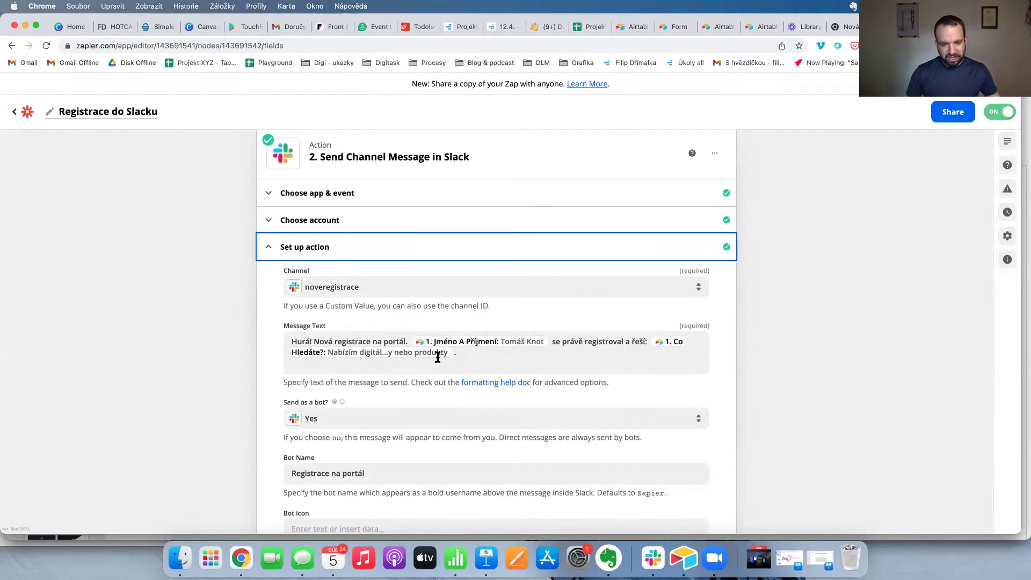
pyautogui.scroll(-5, 436, 353)
pyautogui.scroll(5, 437, 357)
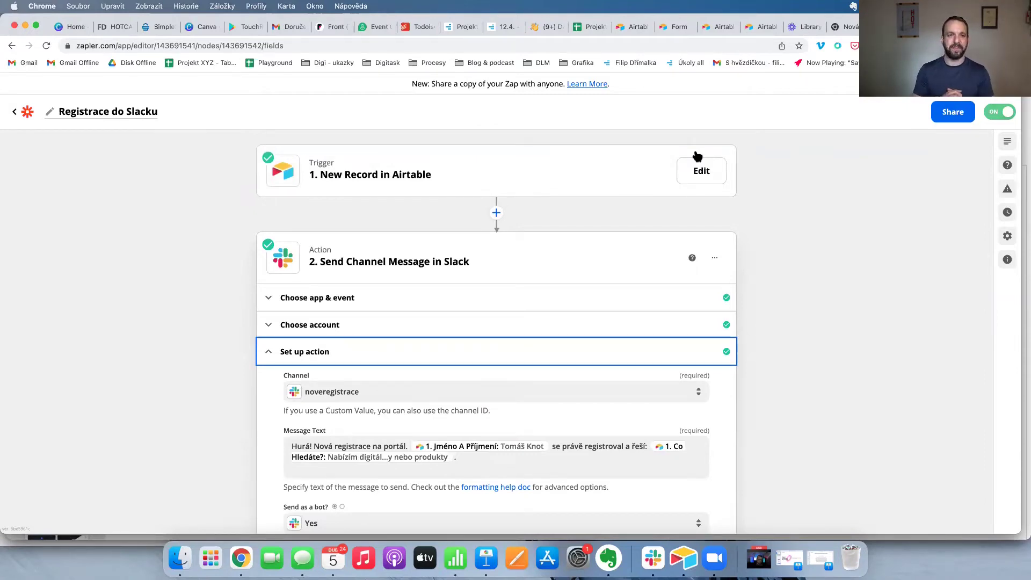
# Return to the Zaps list and scroll through it.
pyautogui.click(15, 112)
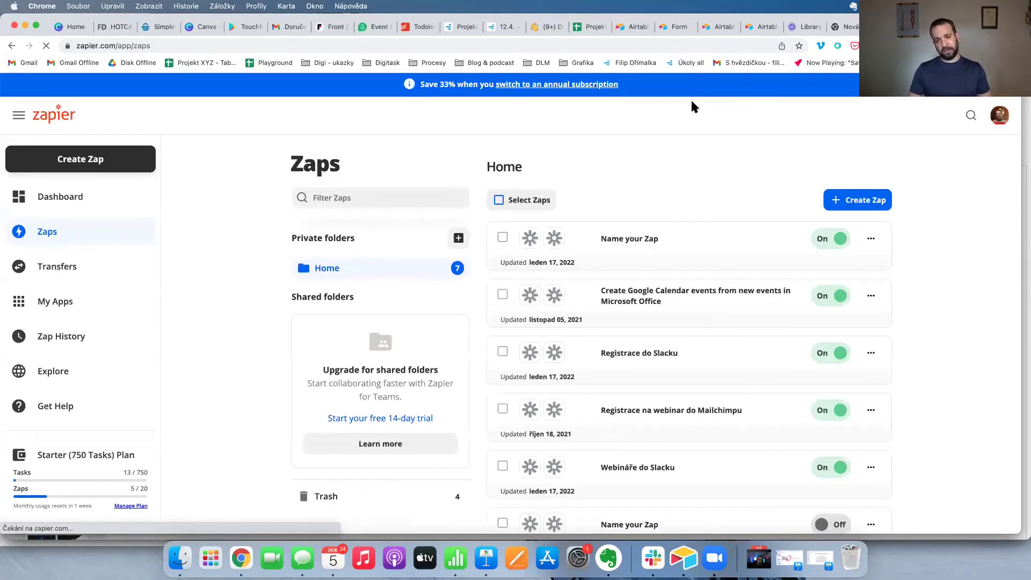
pyautogui.scroll(-3, 700, 218)
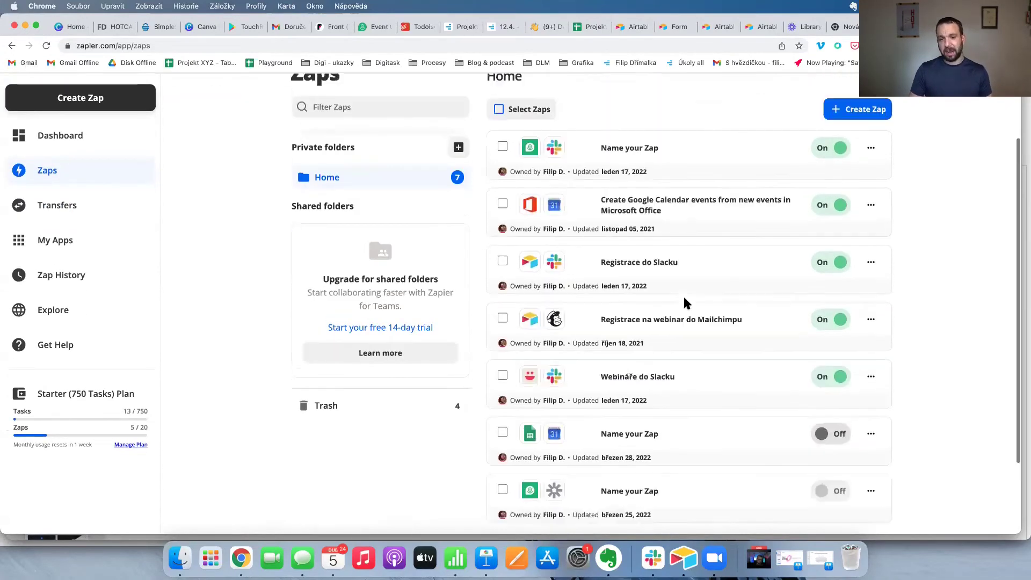
pyautogui.scroll(3, 685, 303)
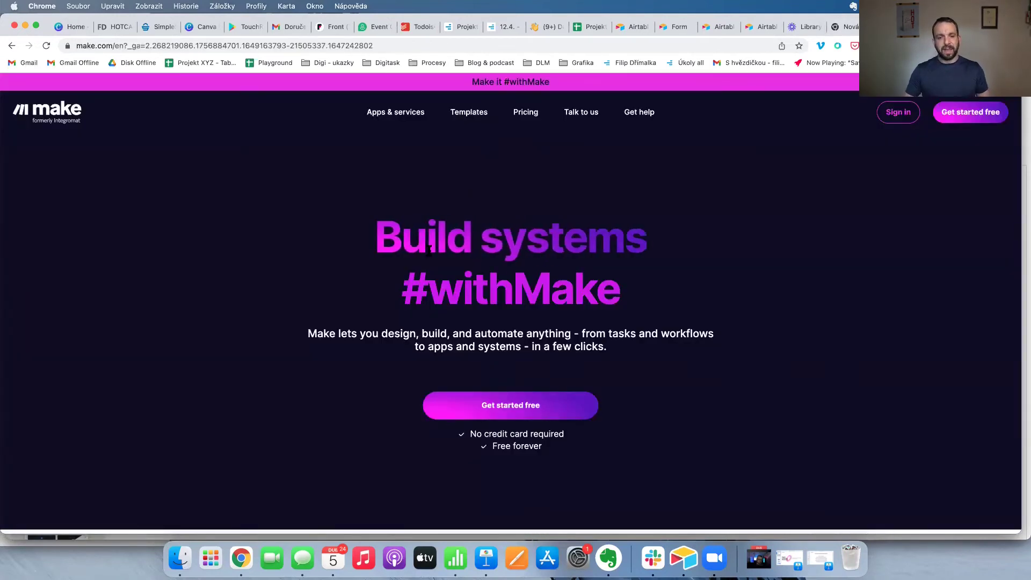
pyautogui.scroll(-5, 429, 254)
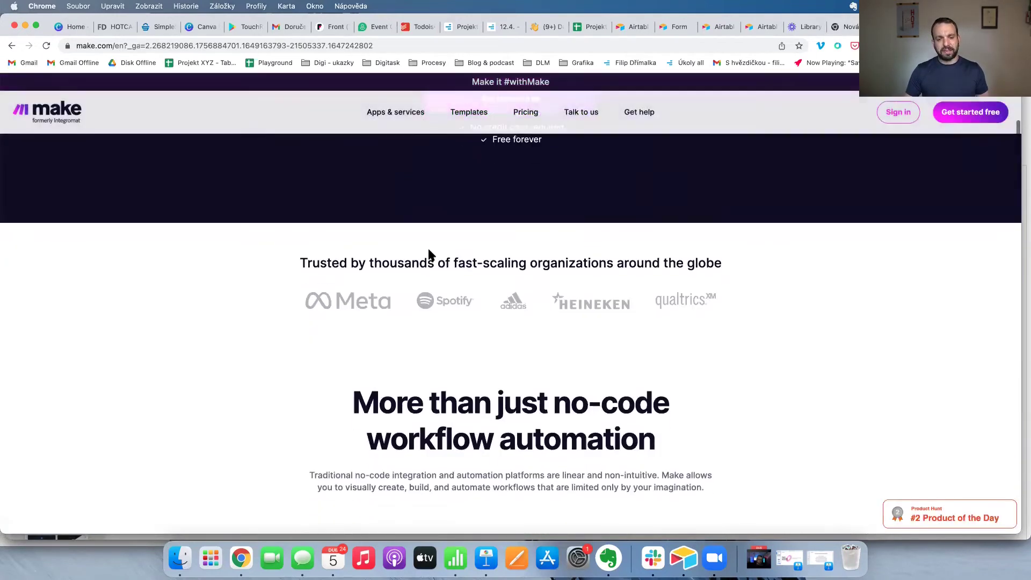
# Browse Make's Templates gallery of 5923 automation templates, then bring Keynote back to the front.
pyautogui.scroll(-5, 429, 252)
pyautogui.scroll(-5, 430, 253)
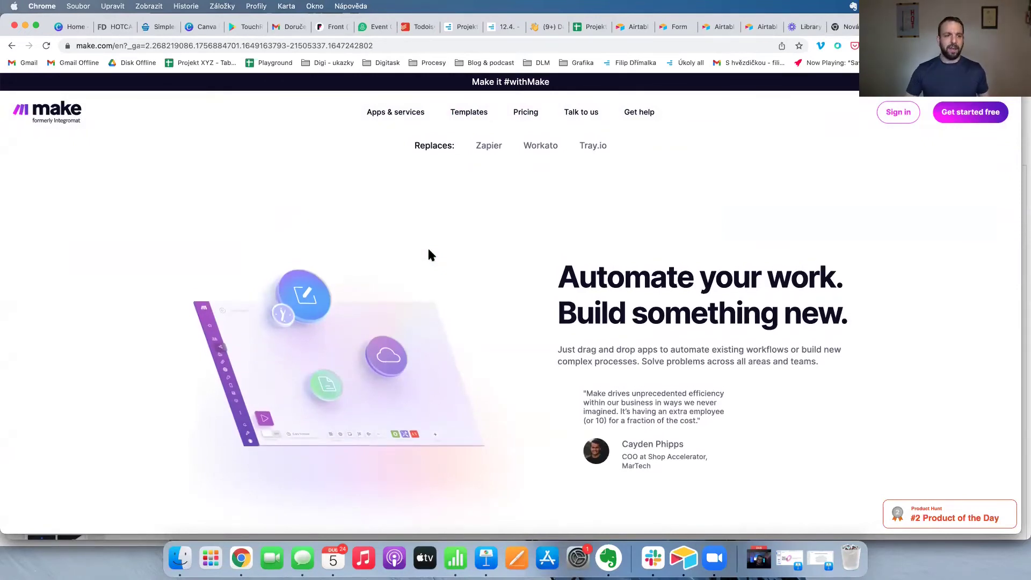
pyautogui.click(486, 114)
pyautogui.scroll(-3, 488, 226)
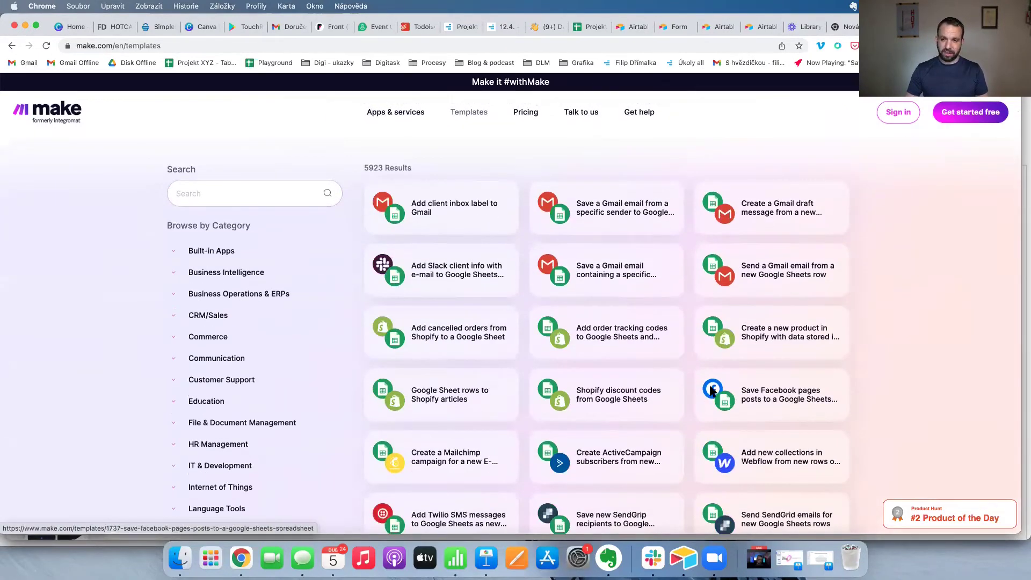
pyautogui.scroll(5, 504, 182)
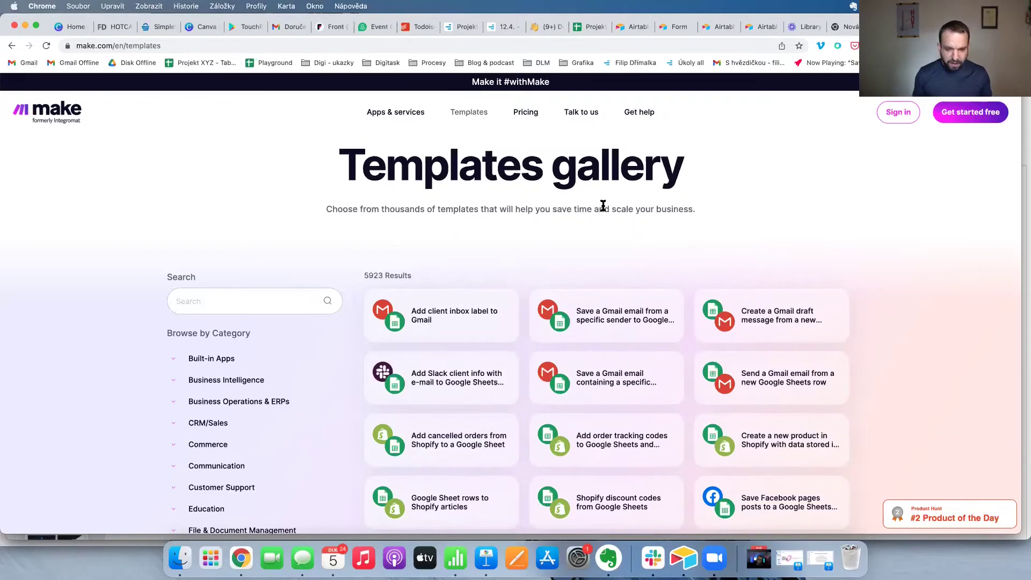
pyautogui.click(486, 558)
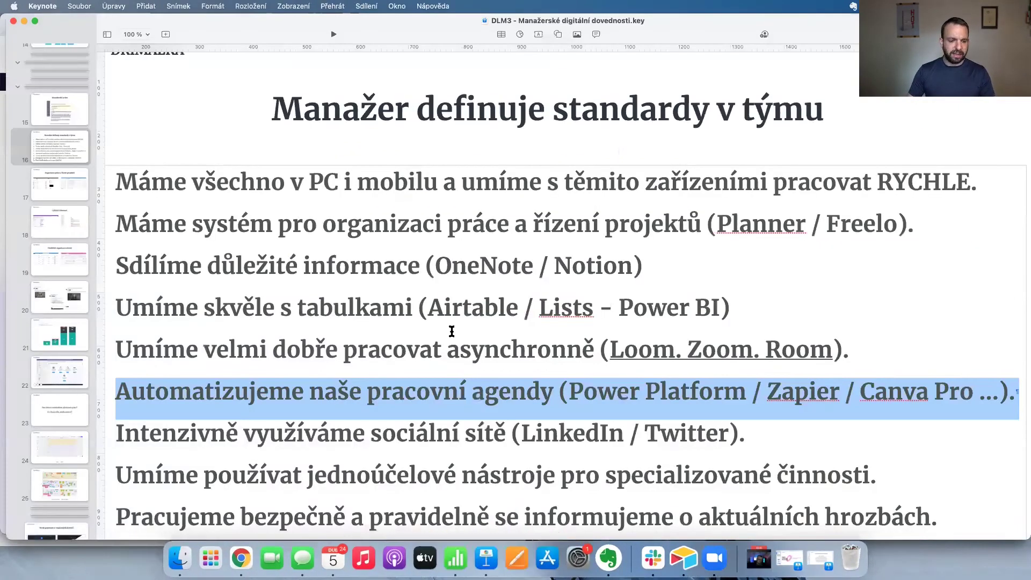
# Clear the text selection on the 'Manažer definuje standardy v týmu' slide.
pyautogui.scroll(-3, 451, 331)
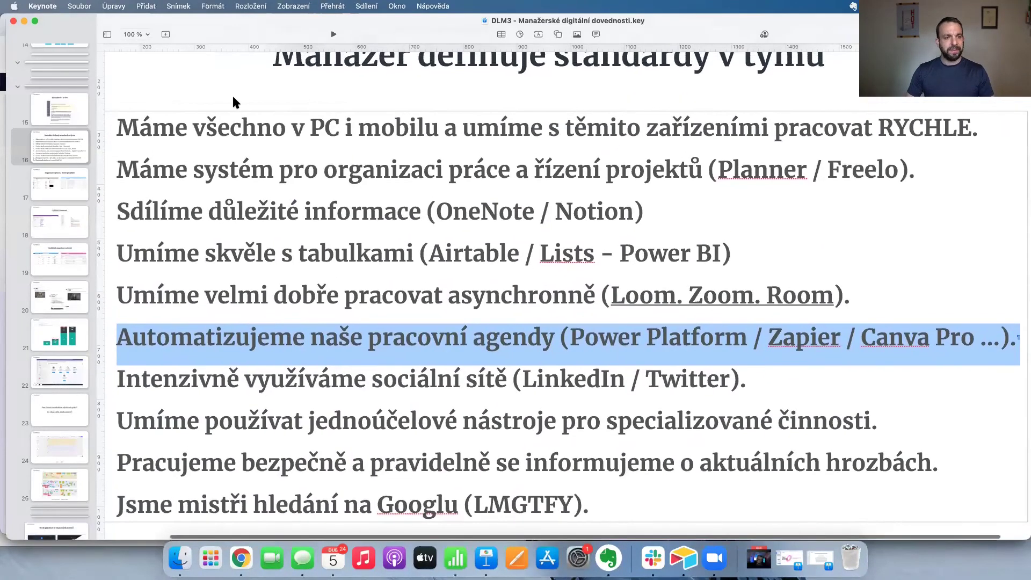
pyautogui.click(394, 219)
pyautogui.scroll(2, 346, 347)
pyautogui.hscroll(-2, 347, 347)
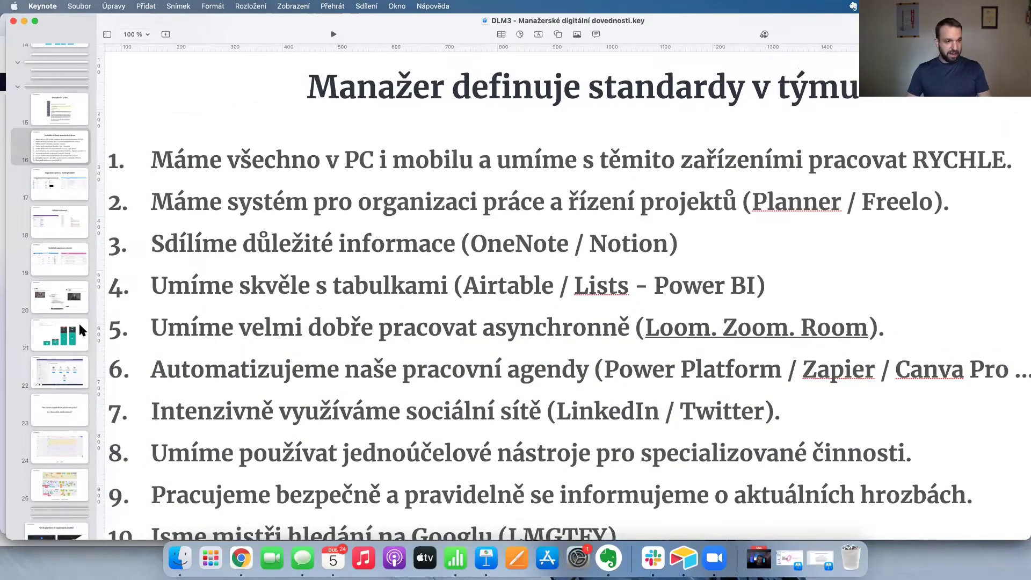
# Minimise the Keynote standards presentation so Chrome's Make templates gallery shows.
pyautogui.press('super+Tab')
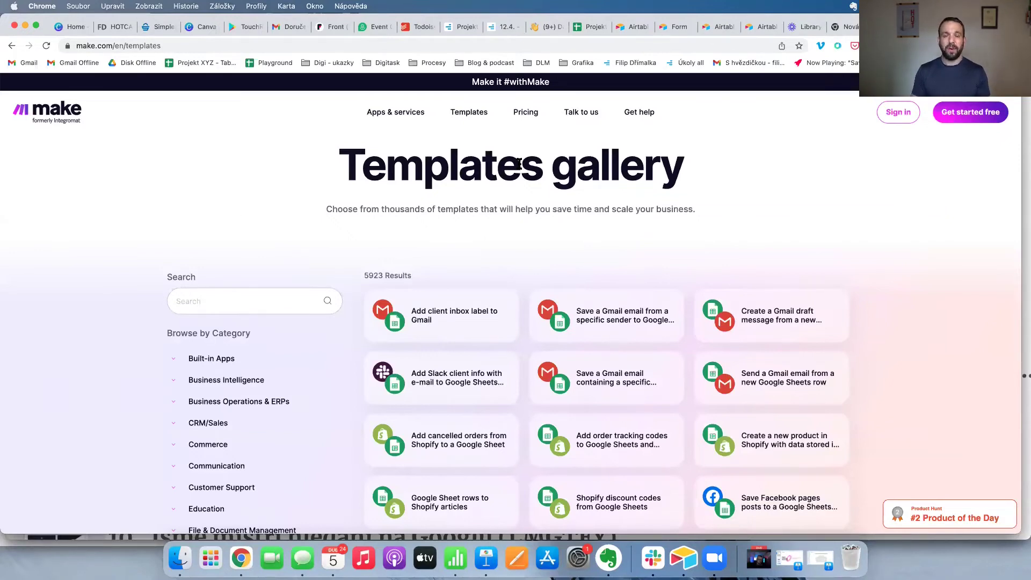
pyautogui.click(486, 557)
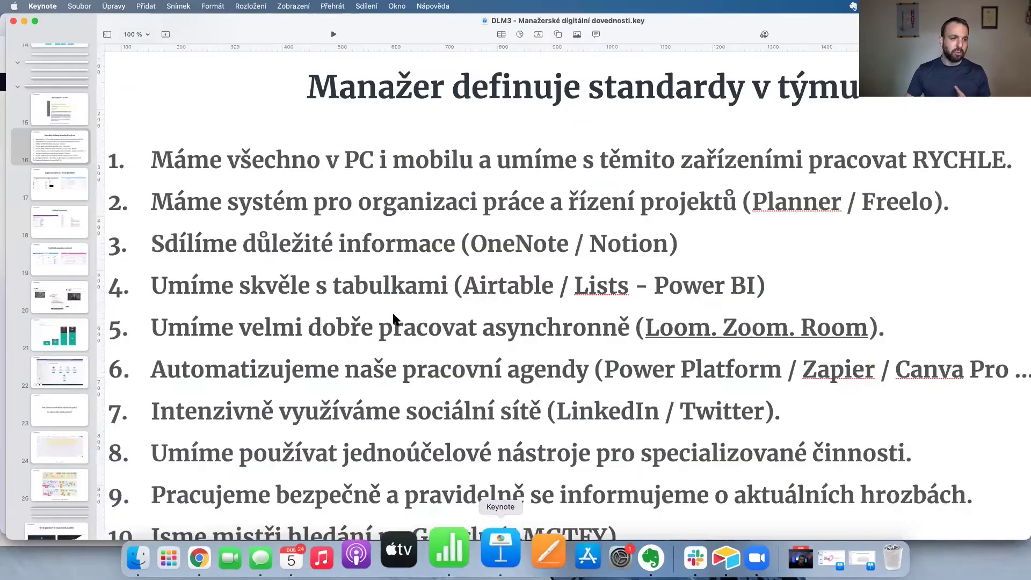
pyautogui.click(14, 21)
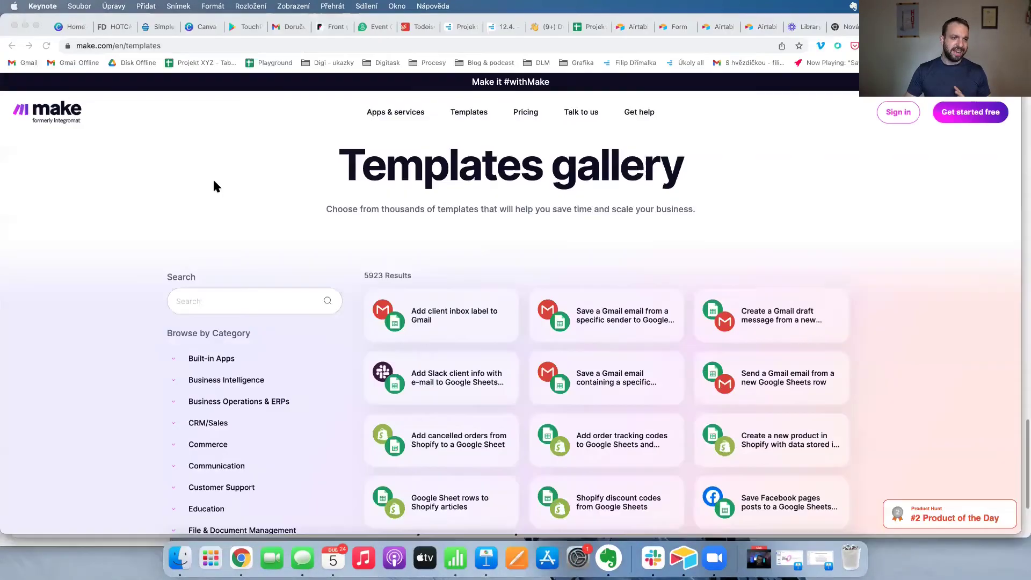
# Switch to the 'DLM - Organizace práce v digitální době' deck from the Okno menu and show slide 22.
pyautogui.click(397, 6)
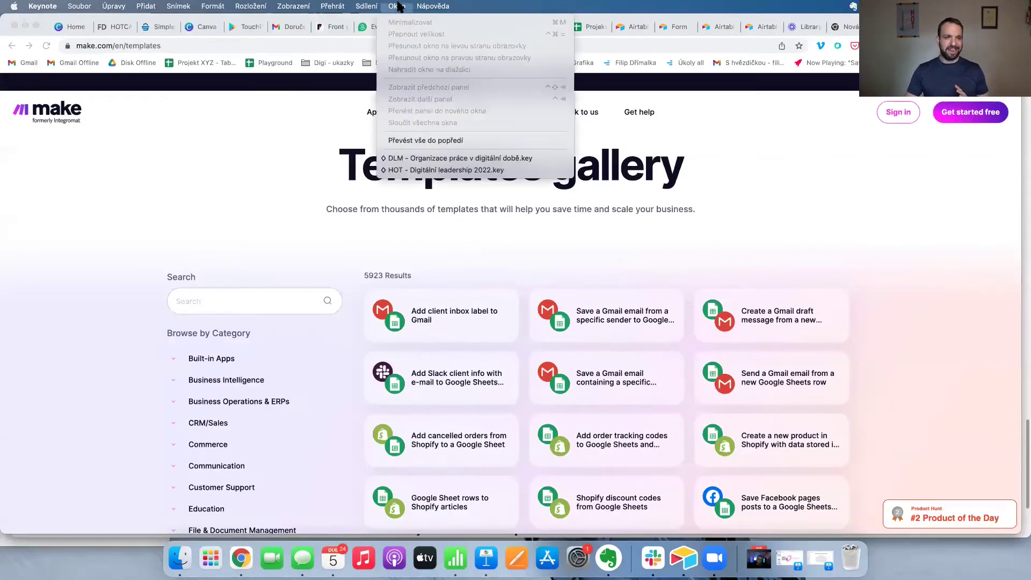
pyautogui.click(400, 162)
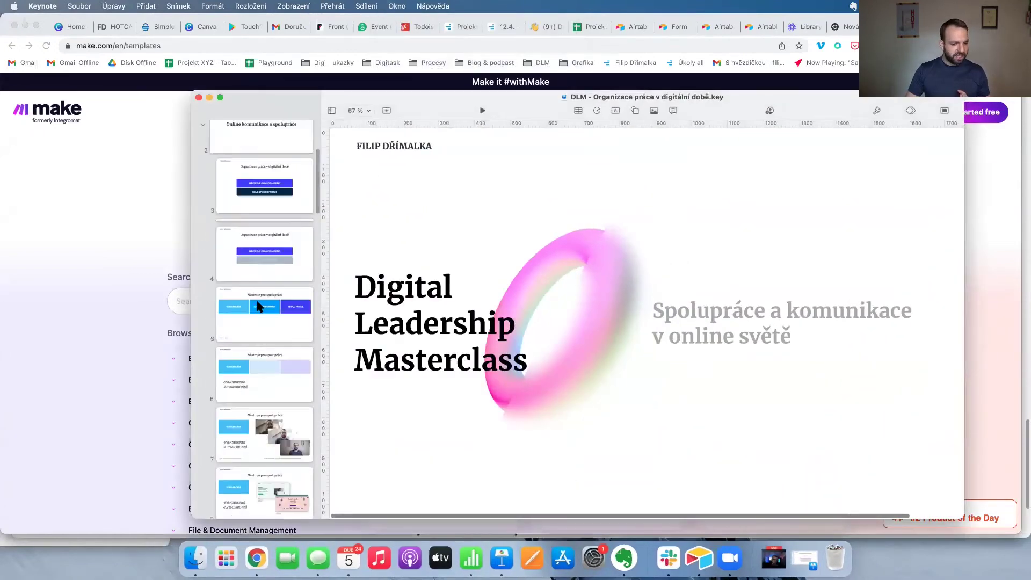
pyautogui.scroll(-10, 256, 298)
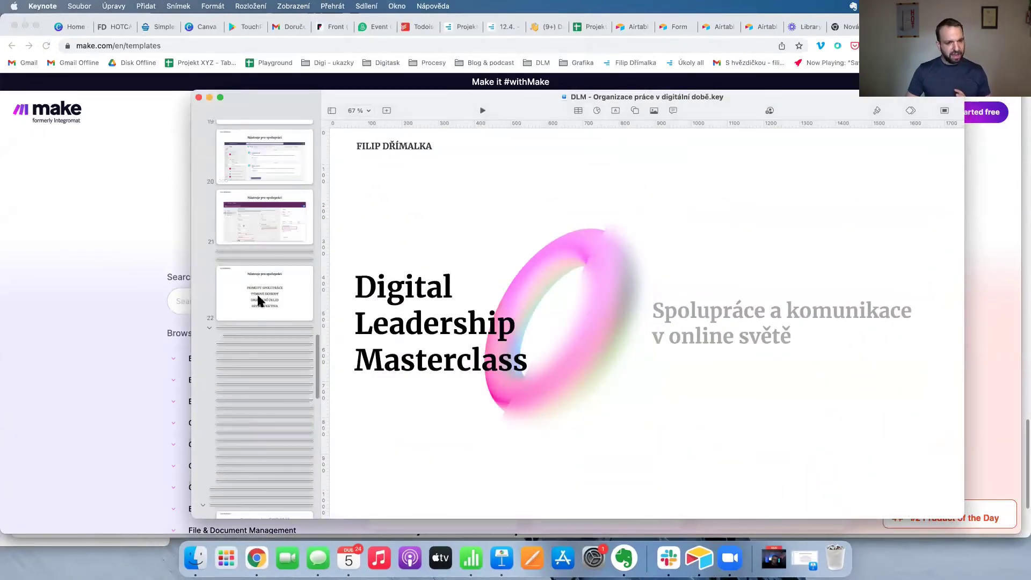
pyautogui.click(256, 298)
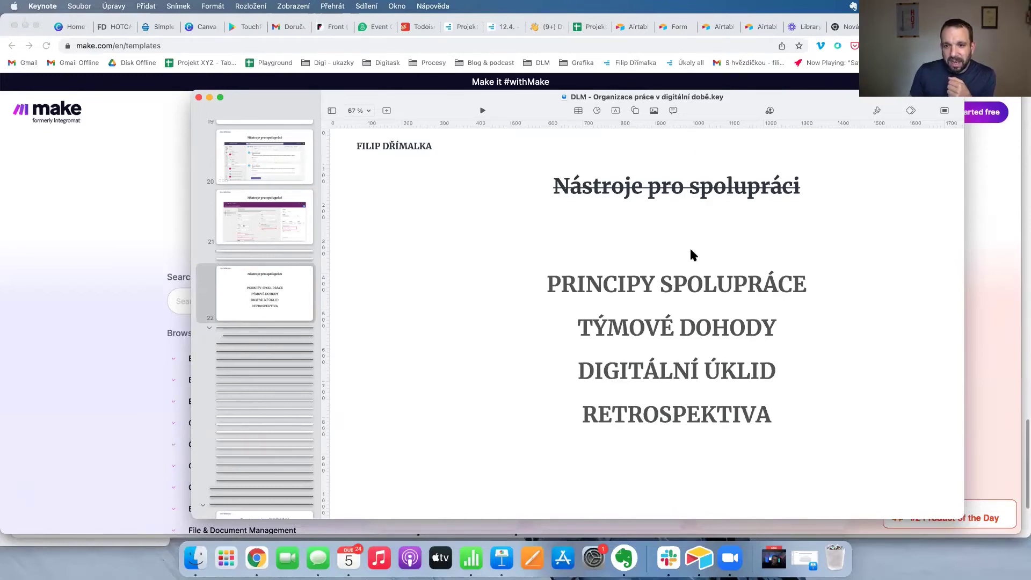
# Shift the window slightly left and highlight the heading RETROSPEKTIVA, then deselect it.
pyautogui.moveTo(715, 111); pyautogui.dragTo(668, 106)
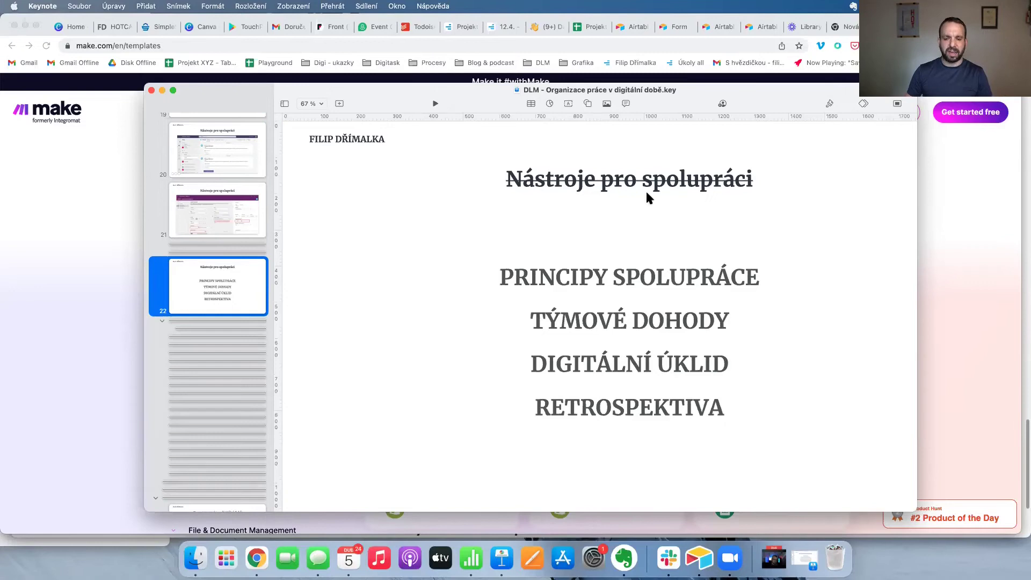
pyautogui.click(608, 414)
pyautogui.doubleClick(608, 416)
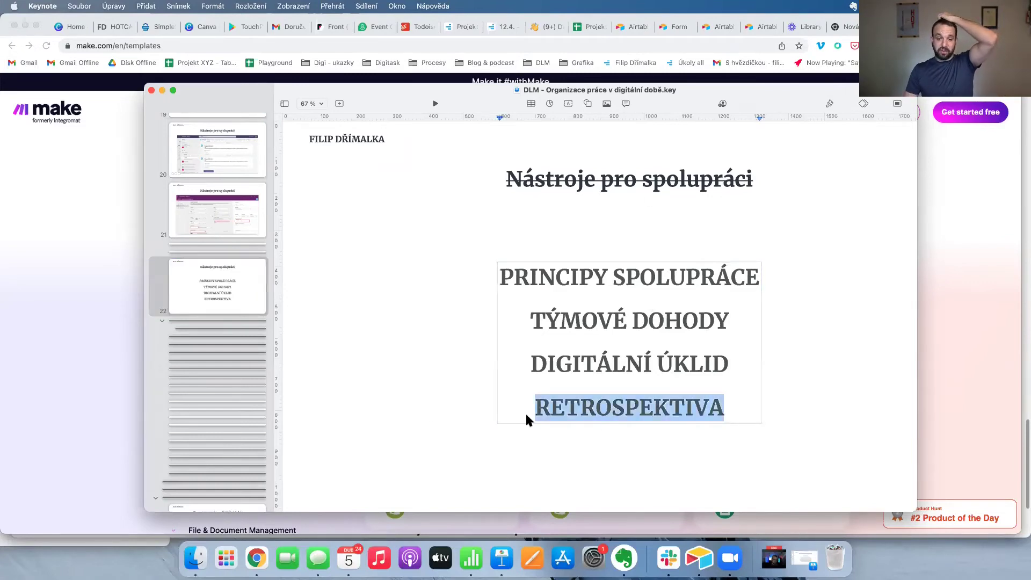
pyautogui.click(424, 409)
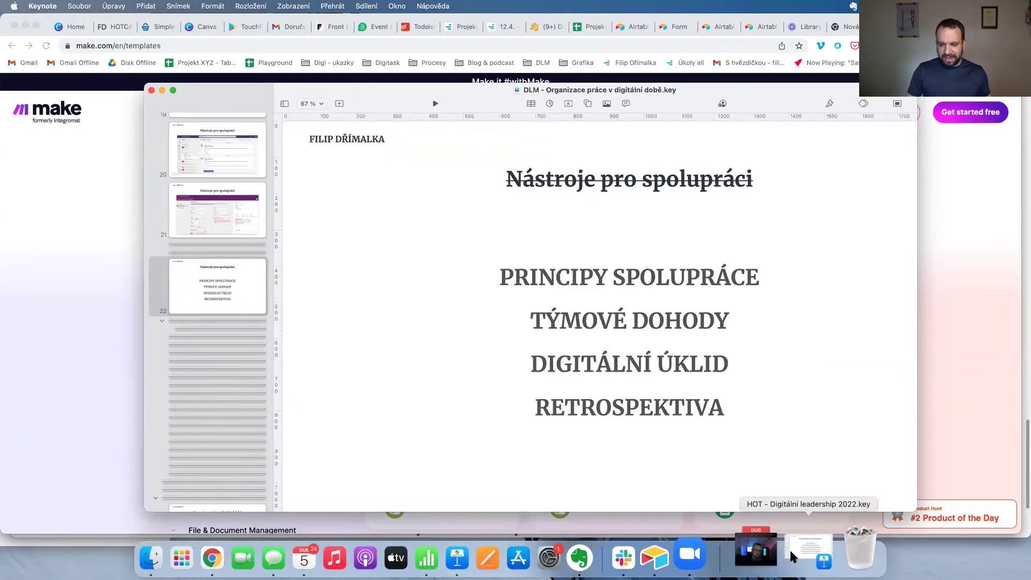
# Close the 'DLM - Organizace práce v digitální době' window after scrolling its slide navigator.
pyautogui.scroll(15, 225, 249)
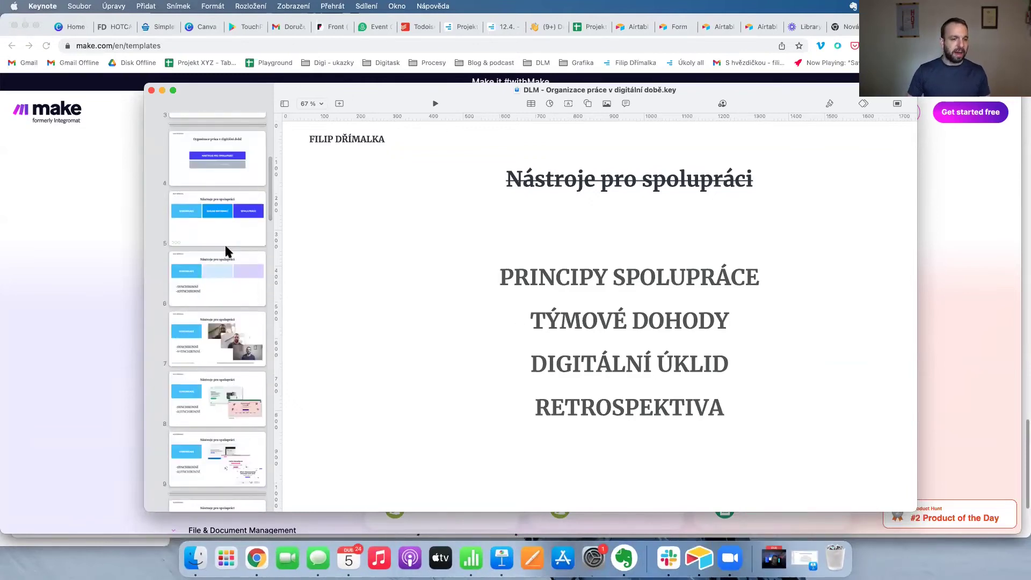
pyautogui.scroll(-5, 225, 249)
pyautogui.scroll(1, 214, 150)
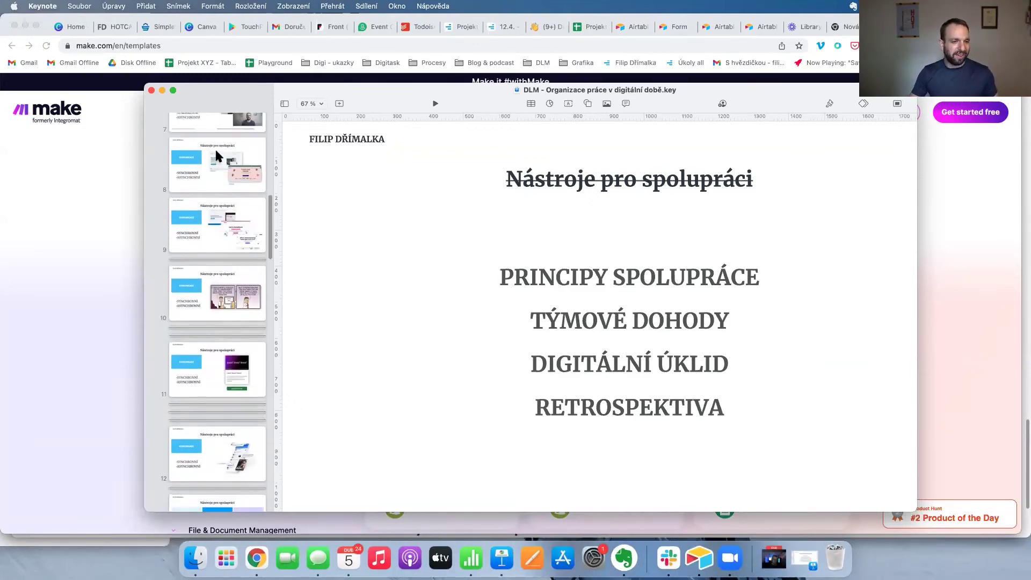
pyautogui.click(152, 90)
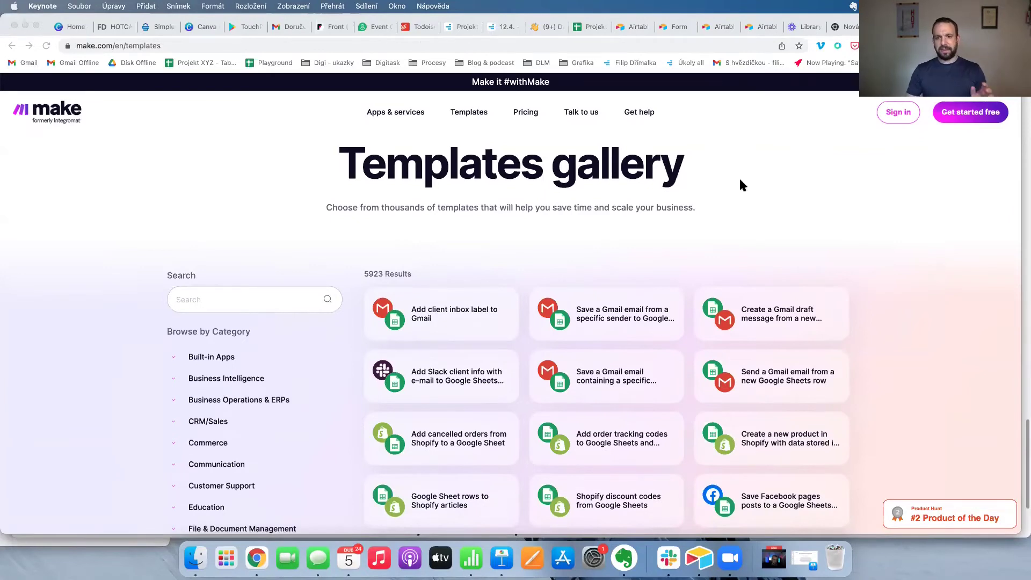
# Search the web for 'techsoup' and open the TechSoup Česká Republika site.
pyautogui.click(646, 45)
pyautogui.write('techsoup')
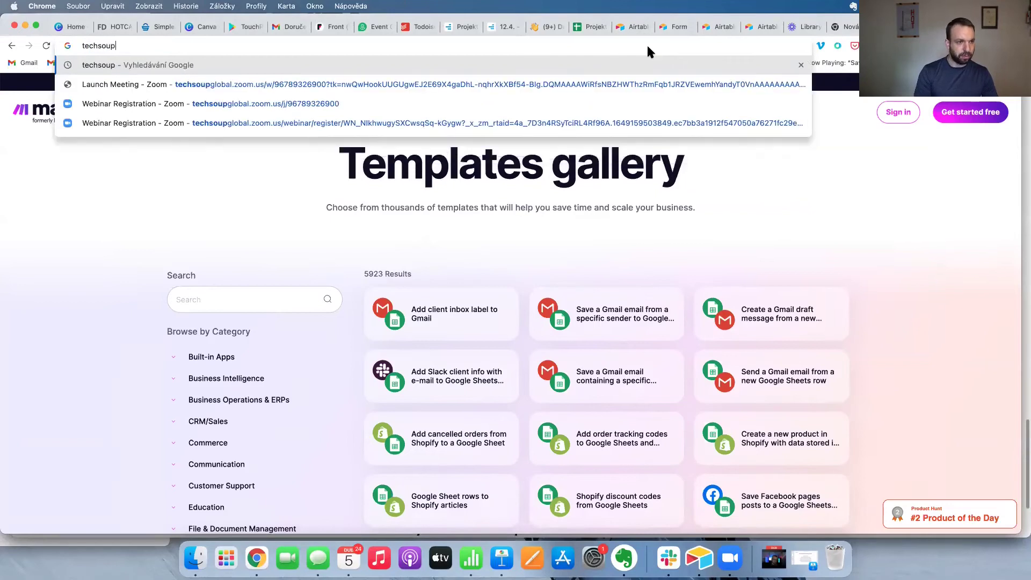
pyautogui.press('Return')
pyautogui.click(230, 195)
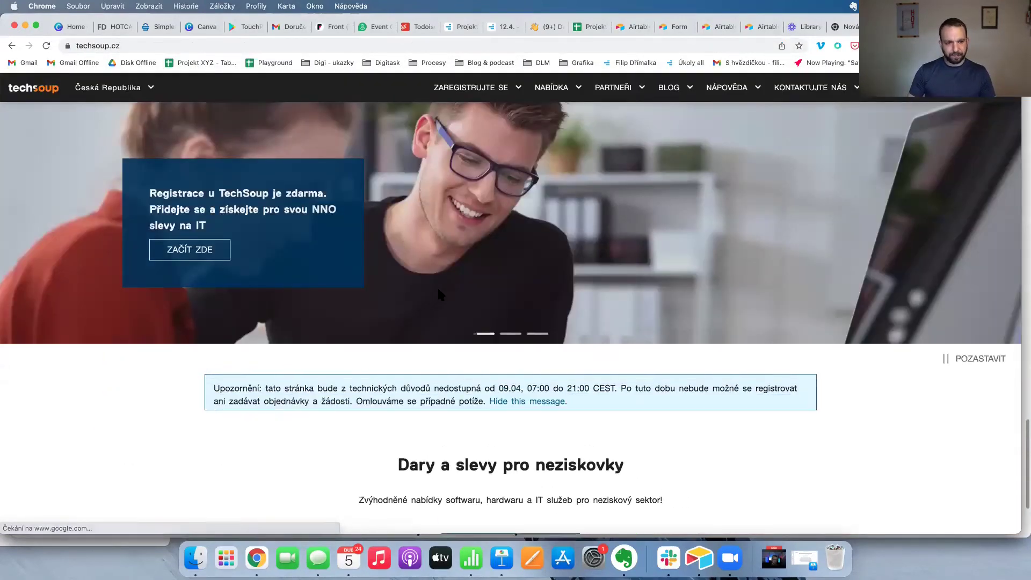
# Open the Nabídka produktů catalogue and filter it to the Office And Productivity category.
pyautogui.click(548, 88)
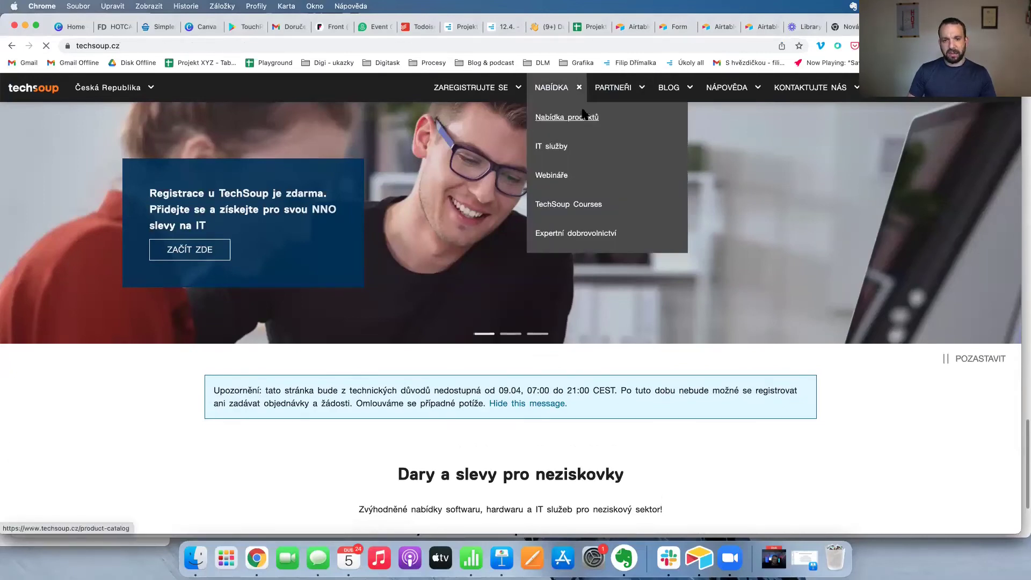
pyautogui.click(553, 119)
pyautogui.scroll(-8, 385, 289)
pyautogui.scroll(10, 385, 289)
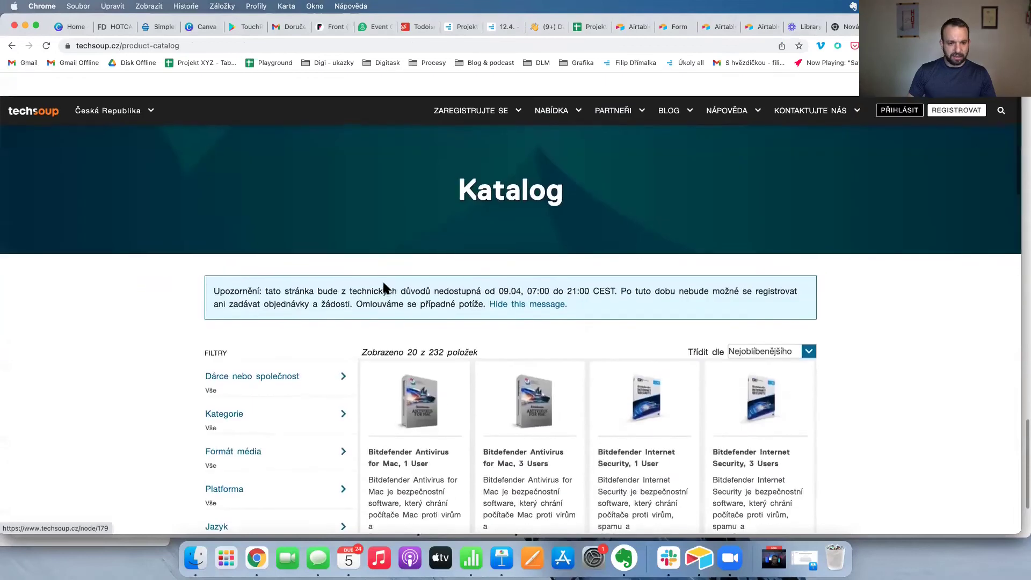
pyautogui.scroll(-2, 217, 322)
pyautogui.click(277, 309)
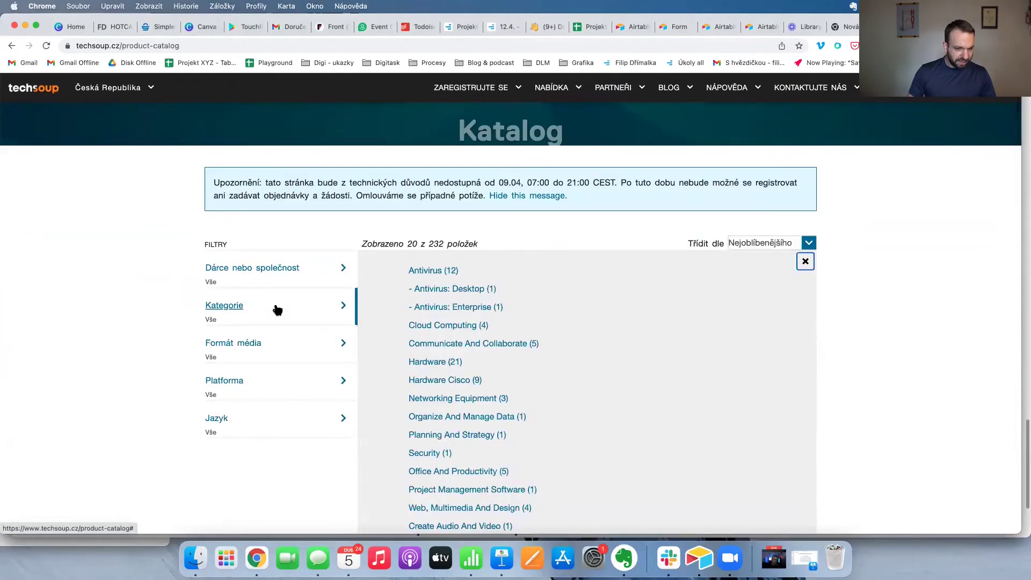
pyautogui.scroll(-3, 542, 298)
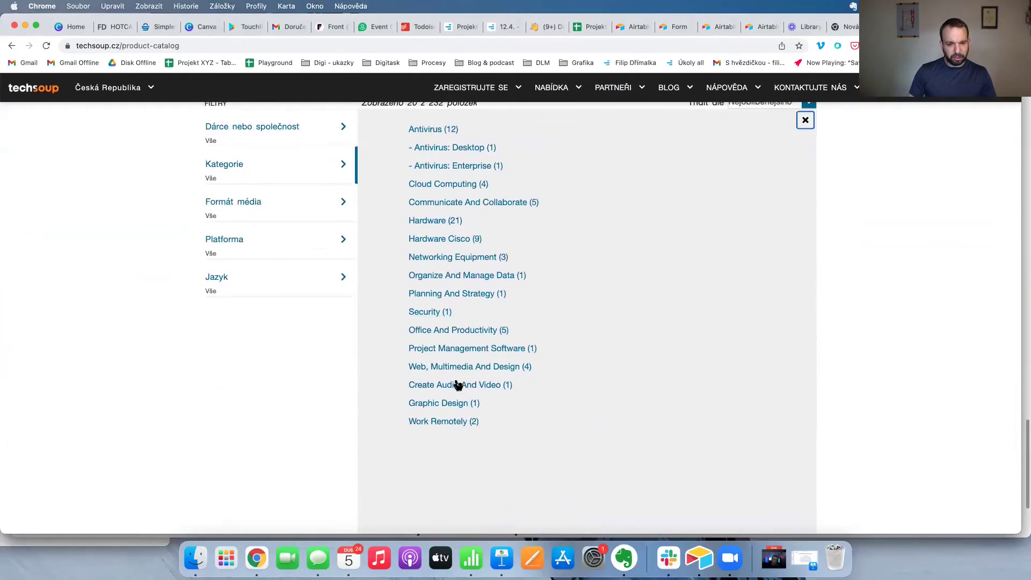
pyautogui.click(452, 330)
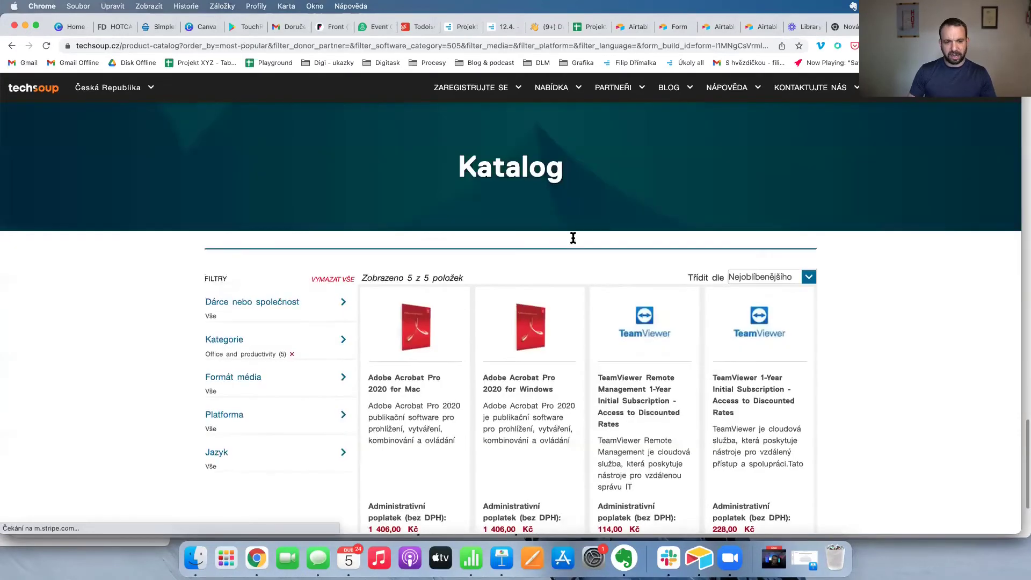
pyautogui.scroll(-1, 492, 272)
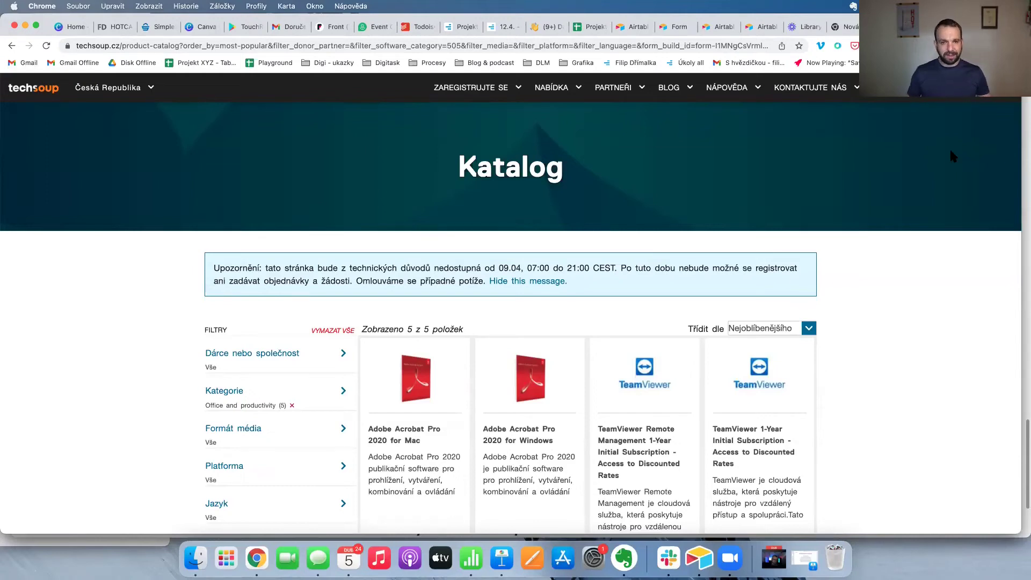
# Go to the Notion website in a new private browsing window.
pyautogui.press('super+t')
pyautogui.write('not')
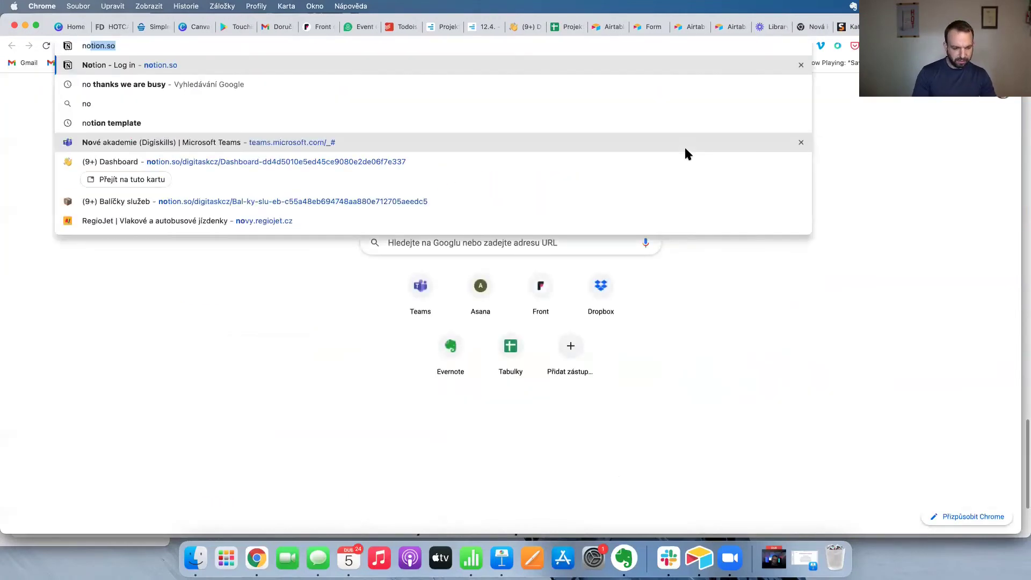
pyautogui.press('super+shift+n')
pyautogui.write('notio')
pyautogui.press('Return')
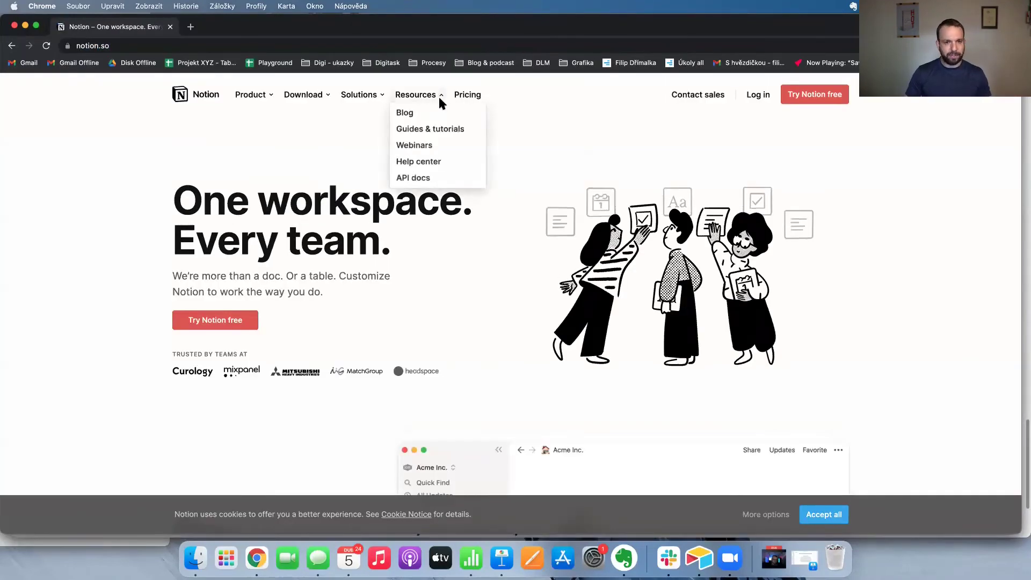
# Review Notion's pricing plans, highlighting the Personal plan's Free price, then begin a 'notion for non profits' search.
pyautogui.click(466, 96)
pyautogui.scroll(-5, 416, 262)
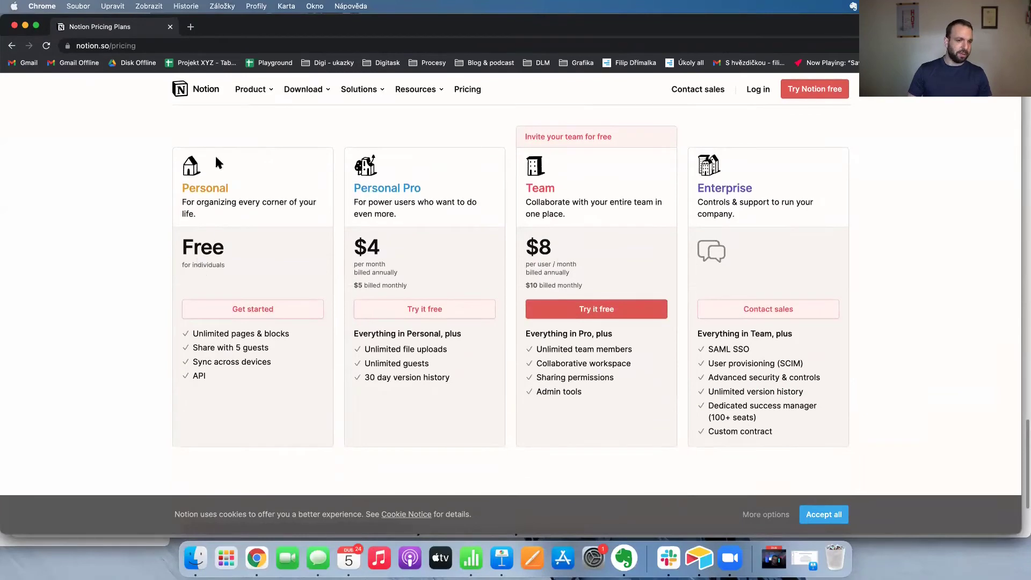
pyautogui.doubleClick(204, 252)
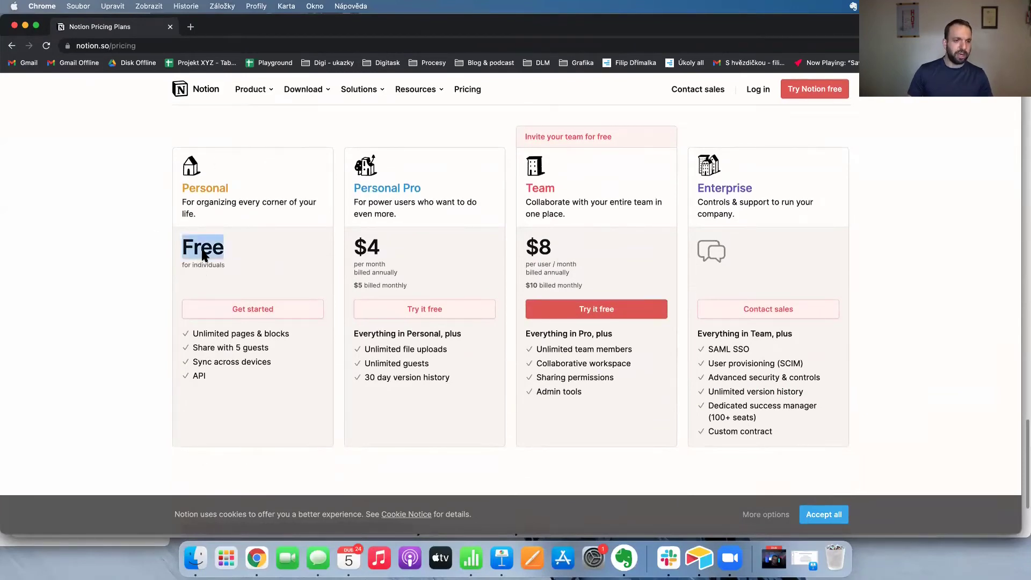
pyautogui.scroll(-5, 204, 256)
pyautogui.scroll(-20, 202, 252)
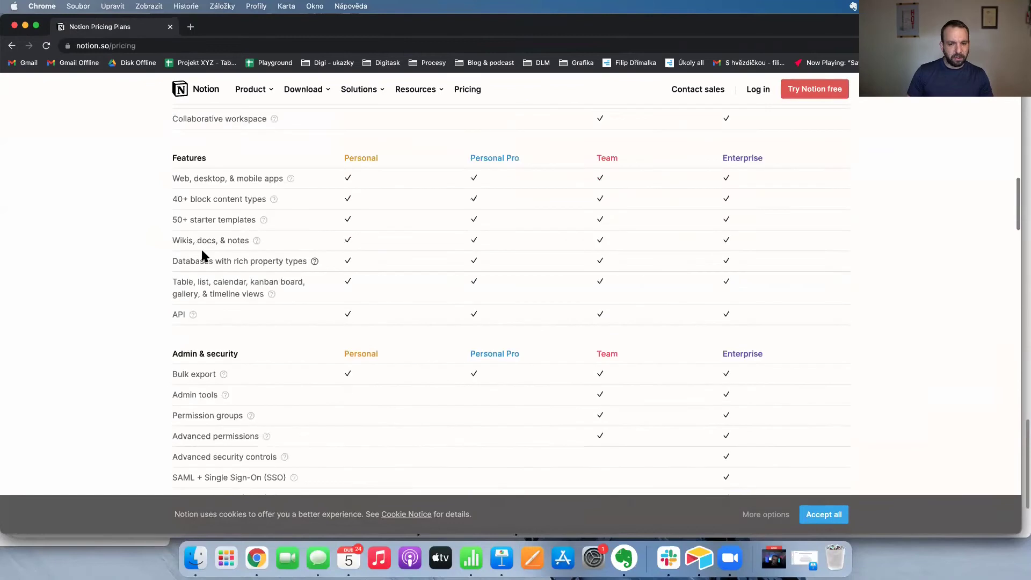
pyautogui.scroll(-20, 203, 253)
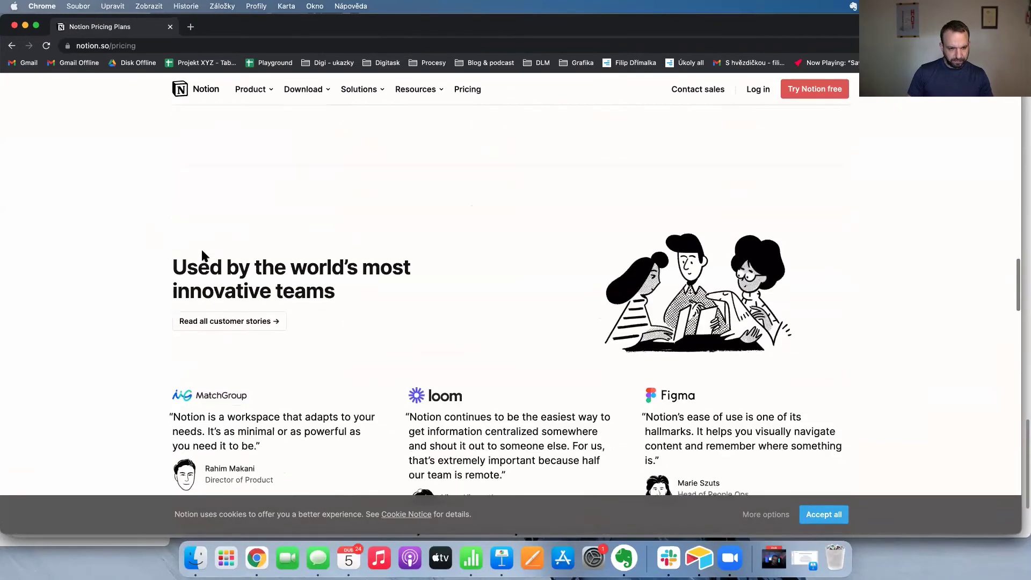
pyautogui.scroll(-15, 203, 252)
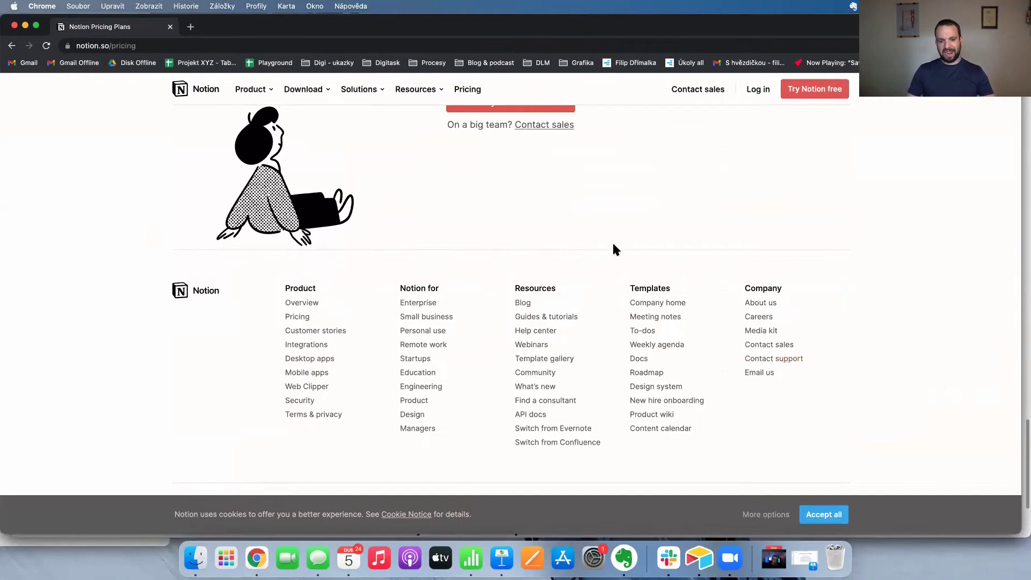
pyautogui.press('super+shift+n')
pyautogui.write('n')
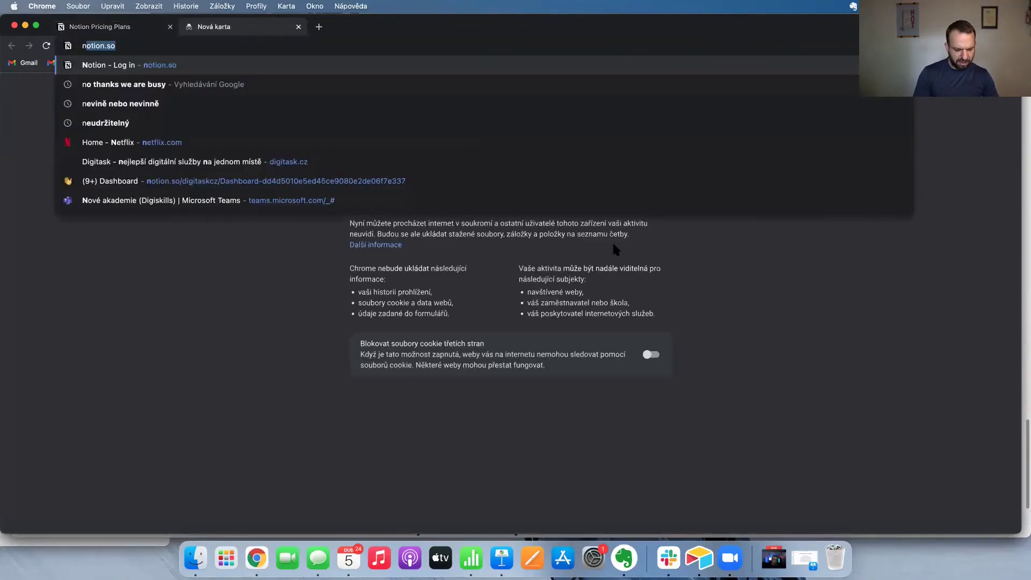
pyautogui.write('otion for non pro')
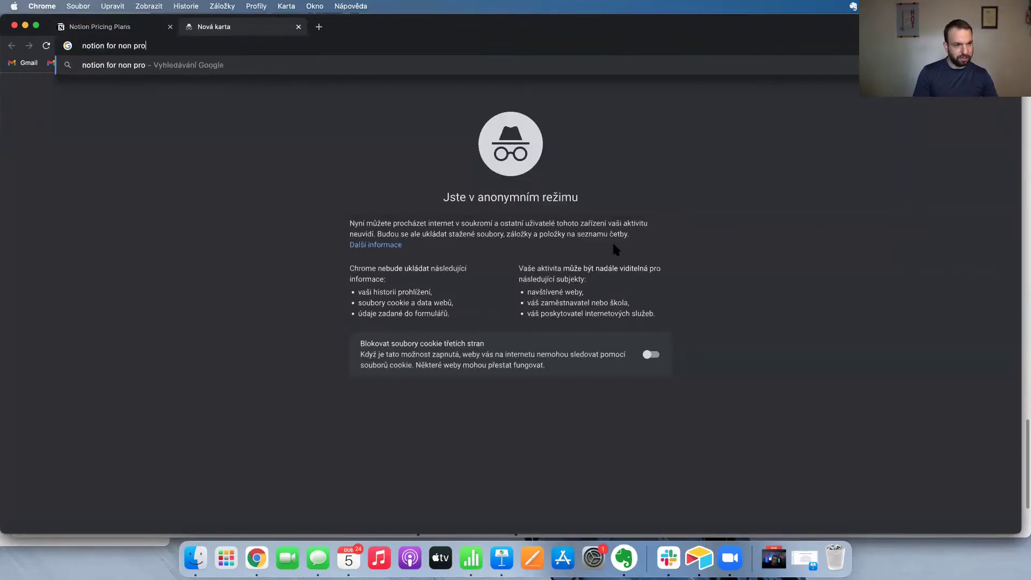
pyautogui.write('fits')
# Search Google for 'notion for non profits' and open Notion's nonprofits page.
pyautogui.press('Return')
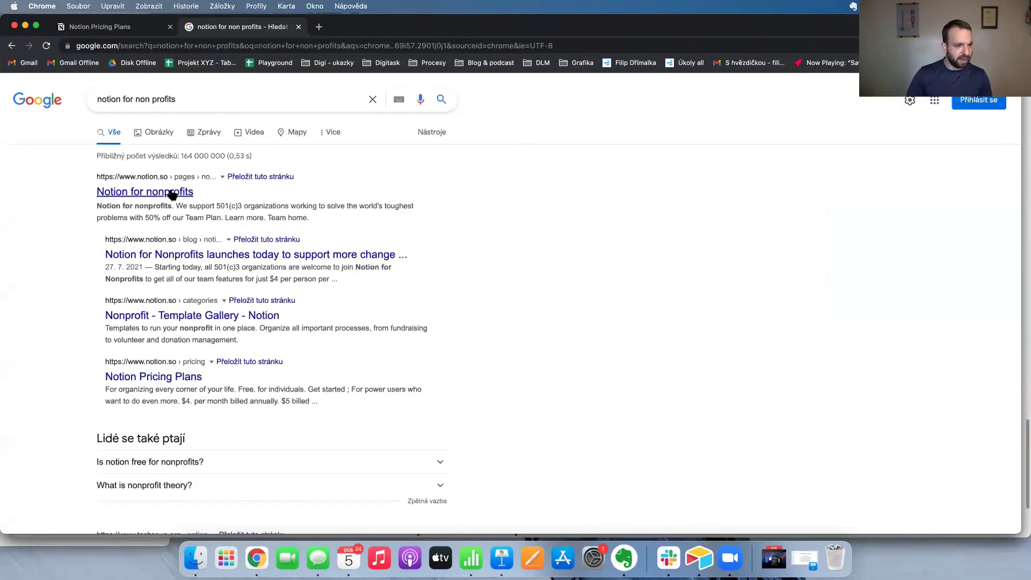
pyautogui.click(380, 213)
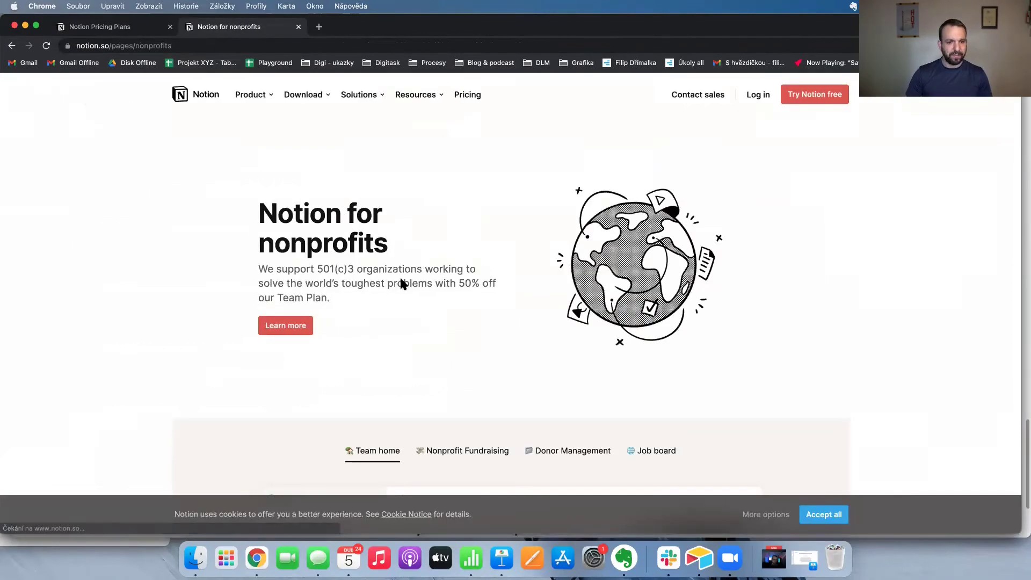
pyautogui.scroll(-5, 428, 290)
pyautogui.moveTo(460, 140); pyautogui.dragTo(499, 209)
pyautogui.click(499, 206)
pyautogui.scroll(-5, 488, 194)
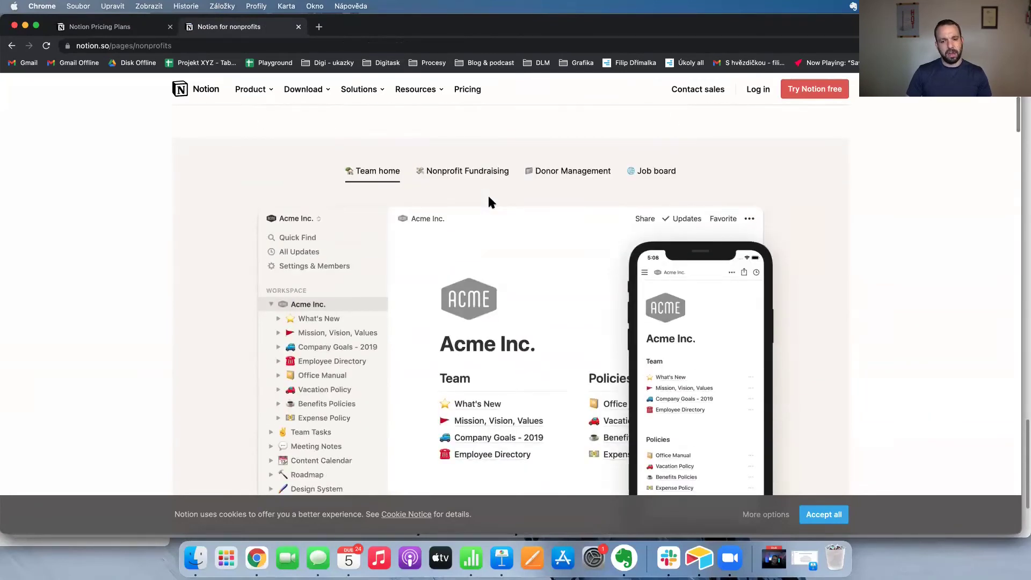
pyautogui.scroll(7, 488, 195)
pyautogui.scroll(3, 490, 202)
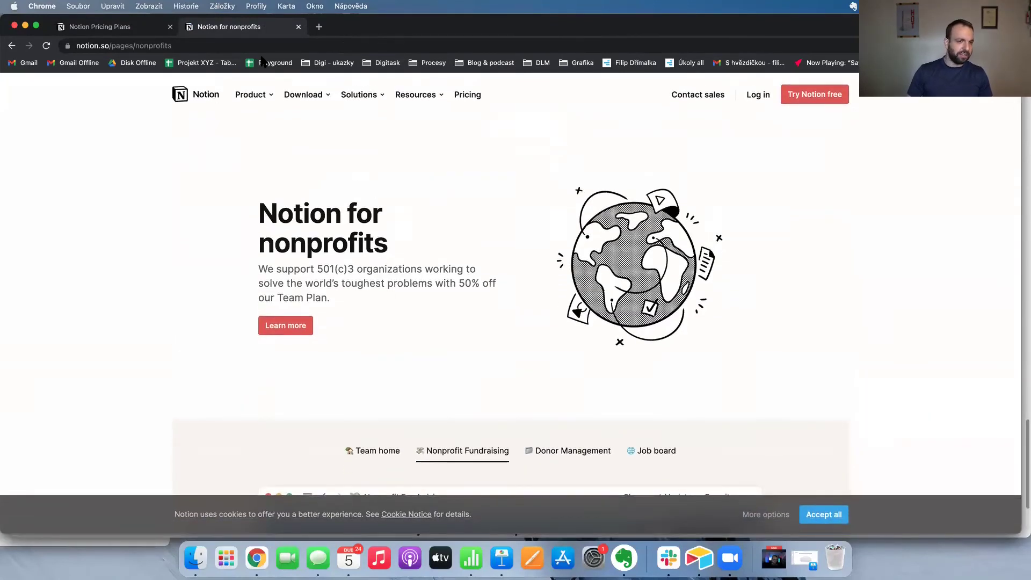
# Highlight 'nonprofits' in the heading while reviewing the 50% off Team Plan offer.
pyautogui.doubleClick(314, 246)
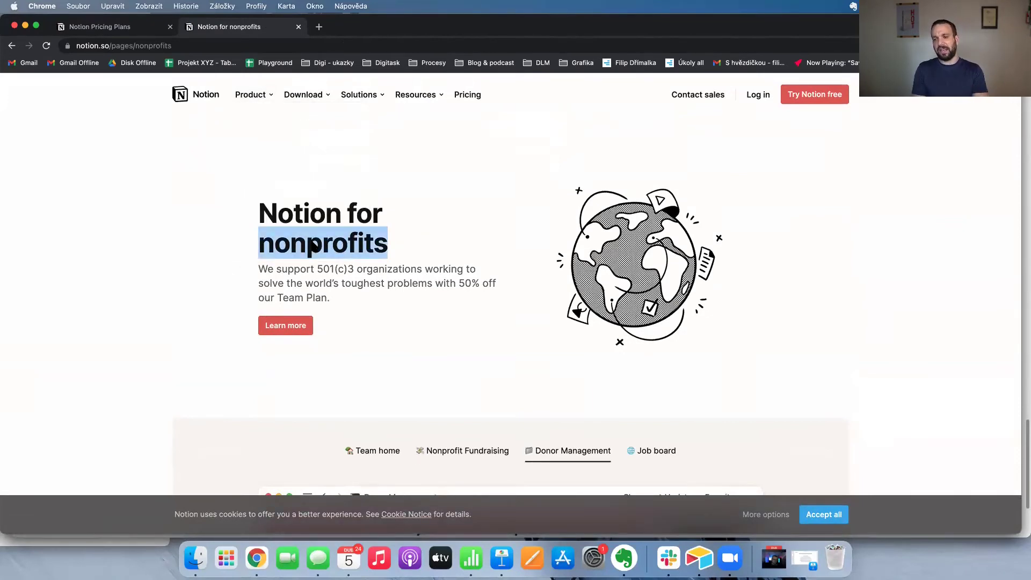
pyautogui.scroll(-1, 371, 231)
pyautogui.click(371, 231)
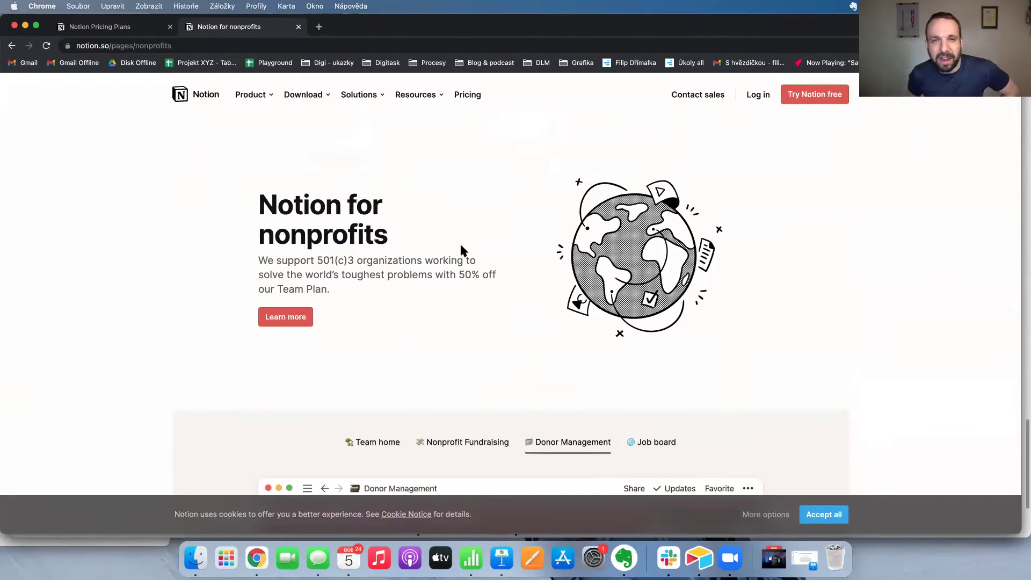
pyautogui.scroll(-10, 460, 243)
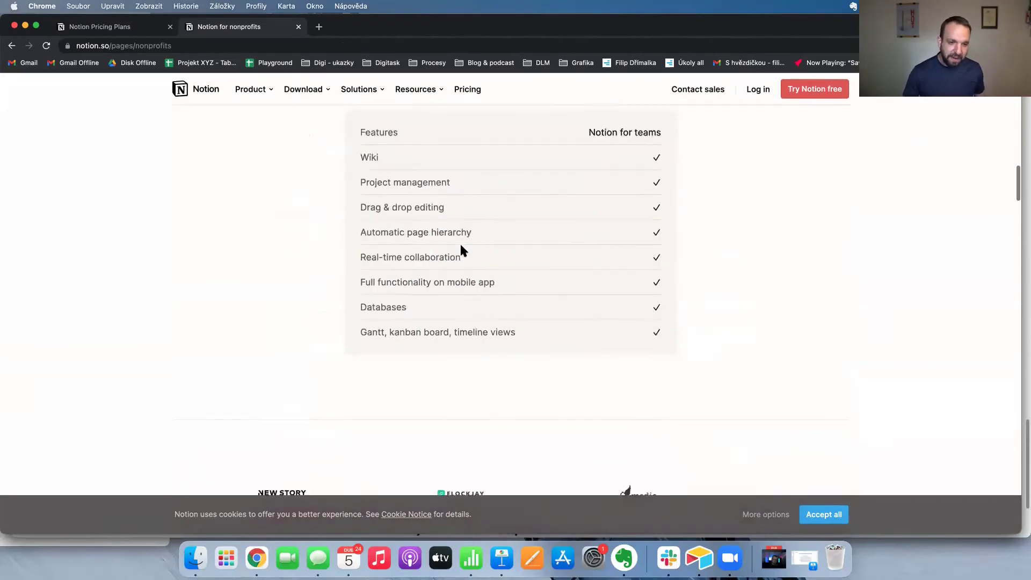
pyautogui.scroll(10, 460, 243)
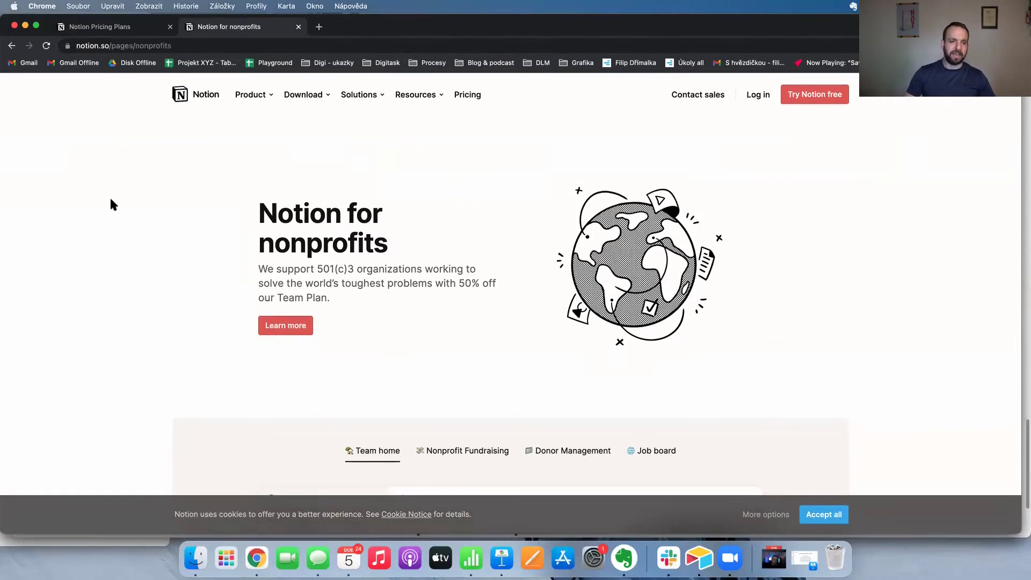
pyautogui.click(213, 45)
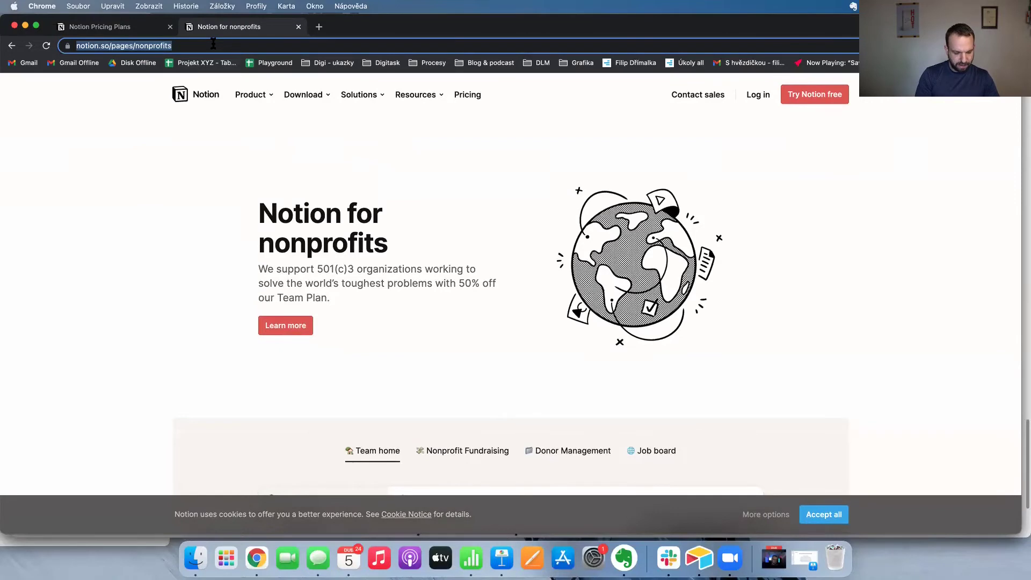
# Search Google for 'alternative for notion' and scroll through the results.
pyautogui.write('alternative for notion')
pyautogui.press('Return')
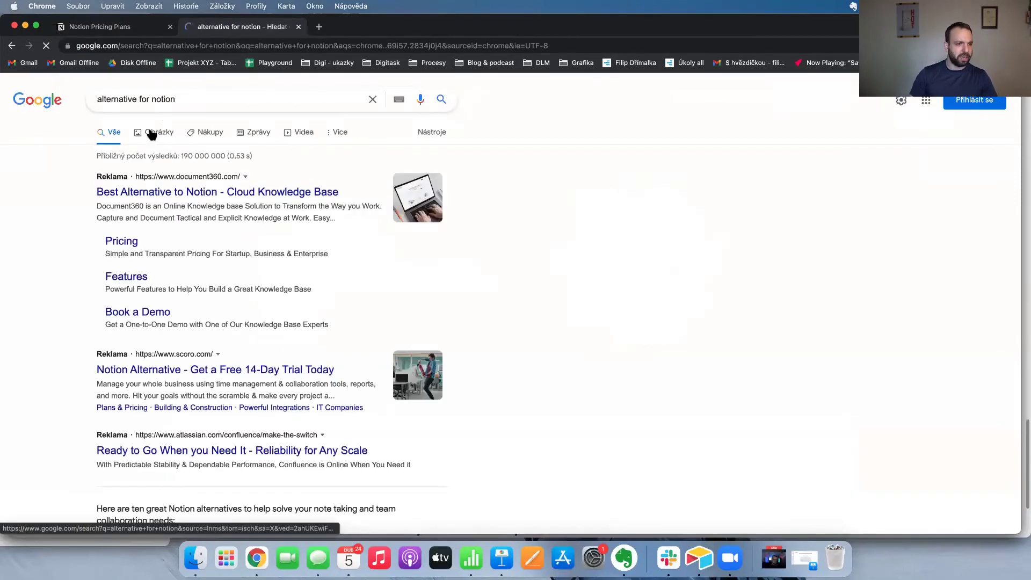
pyautogui.scroll(-5, 89, 333)
pyautogui.scroll(-2, 119, 258)
pyautogui.scroll(-2, 145, 310)
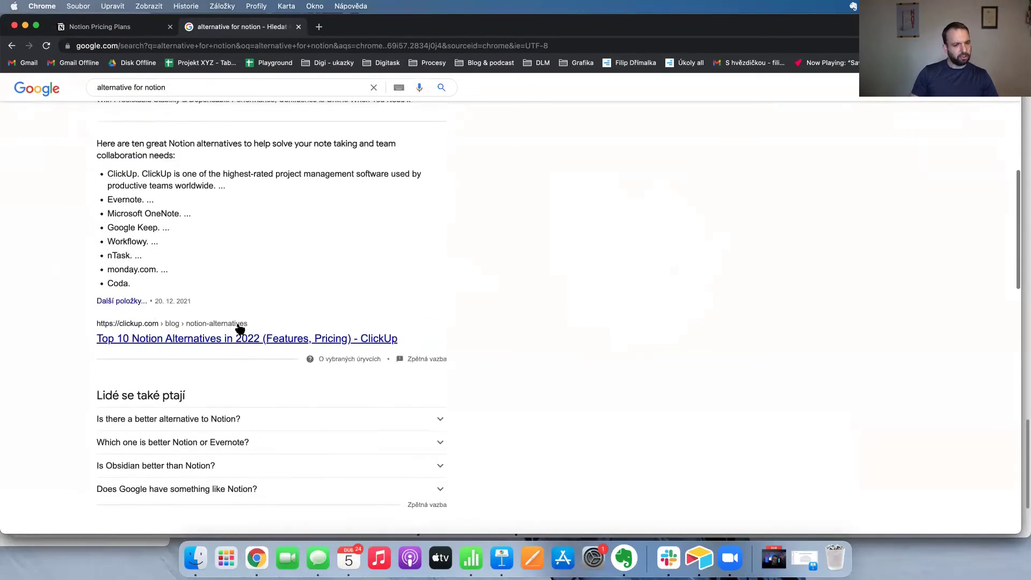
pyautogui.scroll(-3, 206, 257)
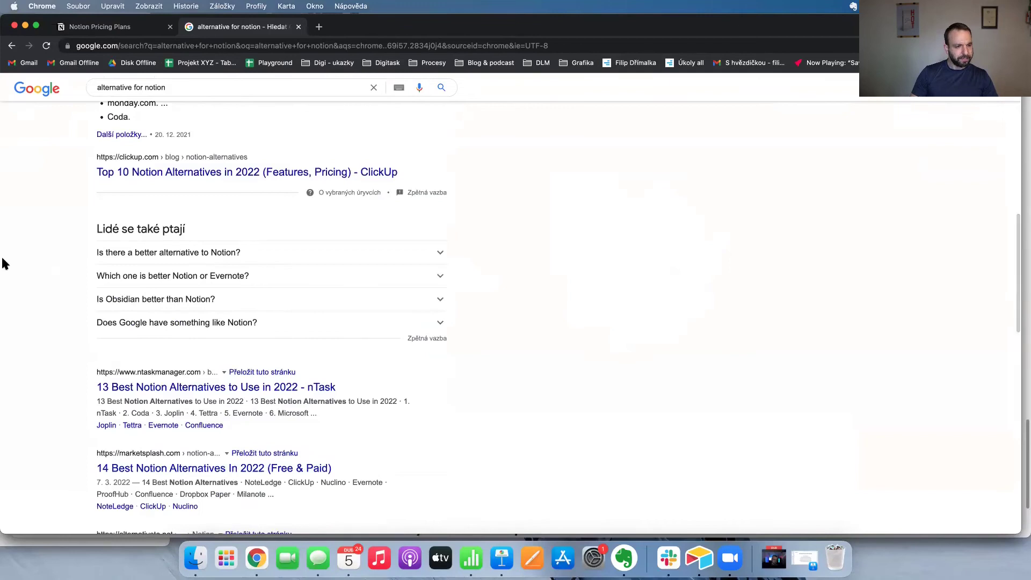
pyautogui.scroll(10, 36, 252)
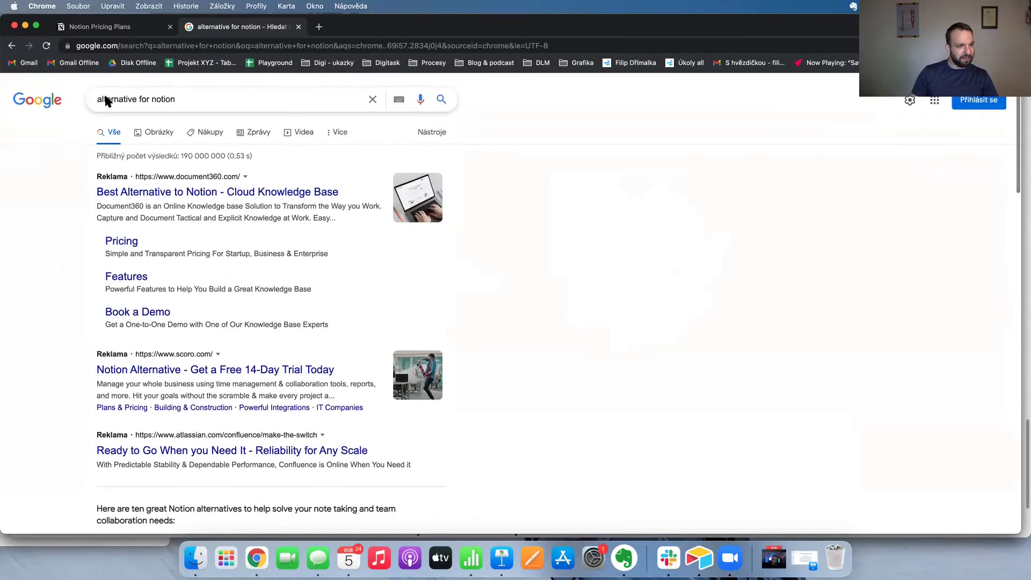
# Refine the search to 'free alternative for notion' and open ClickUp's Top 10 Notion Alternatives article.
pyautogui.click(96, 99)
pyautogui.write('free')
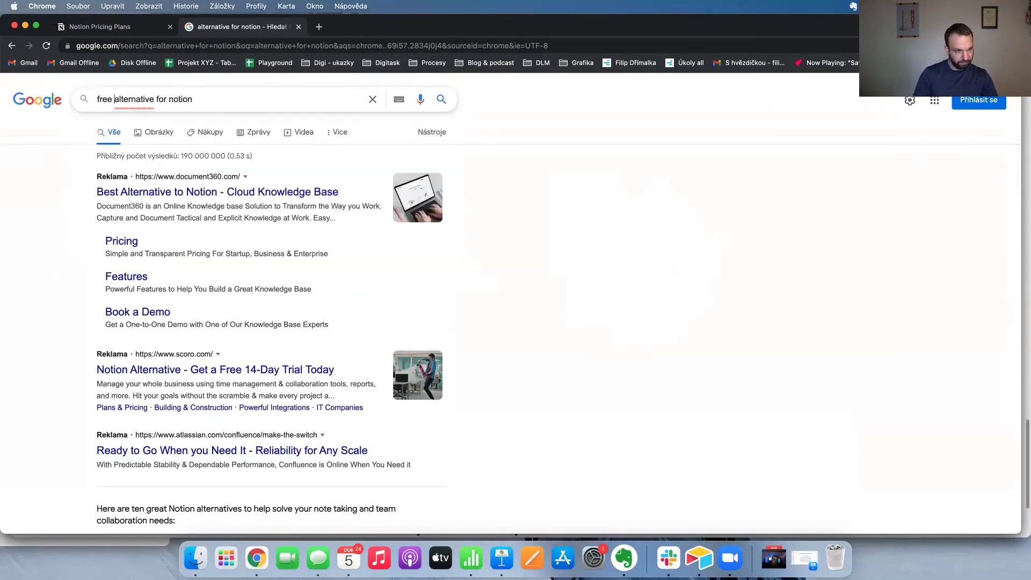
pyautogui.press('Return')
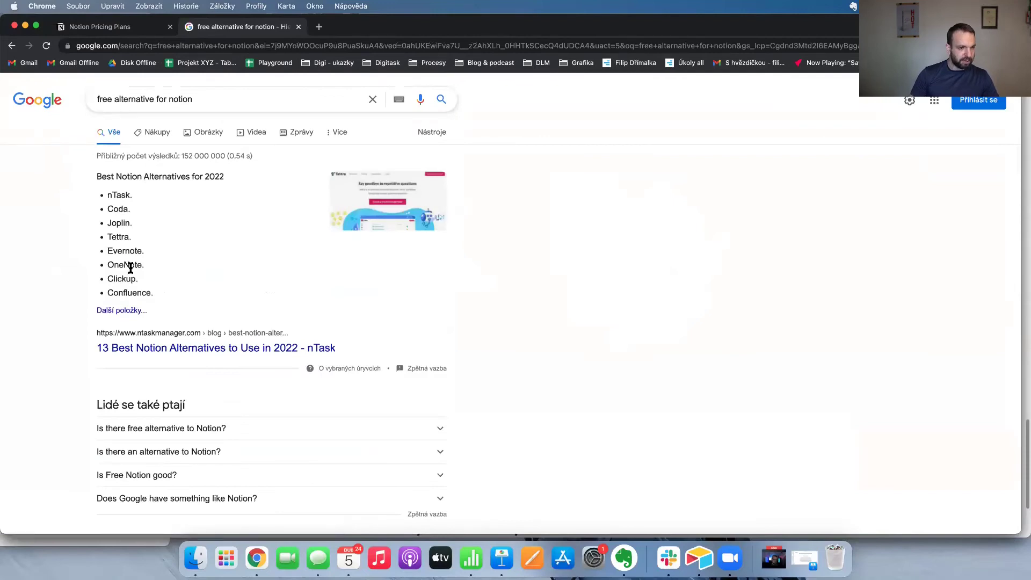
pyautogui.scroll(-3, 223, 256)
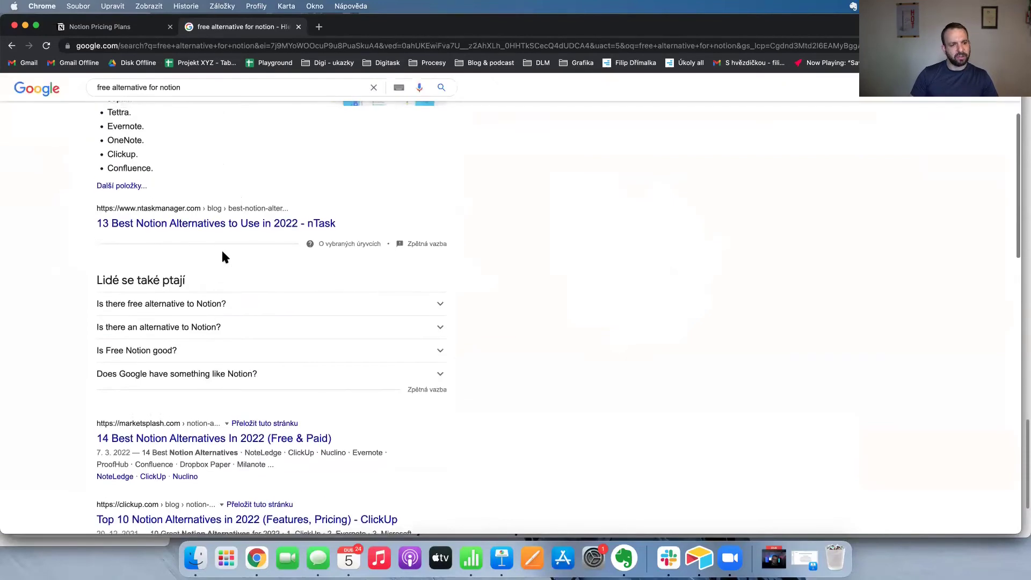
pyautogui.click(170, 309)
pyautogui.scroll(-2, 213, 273)
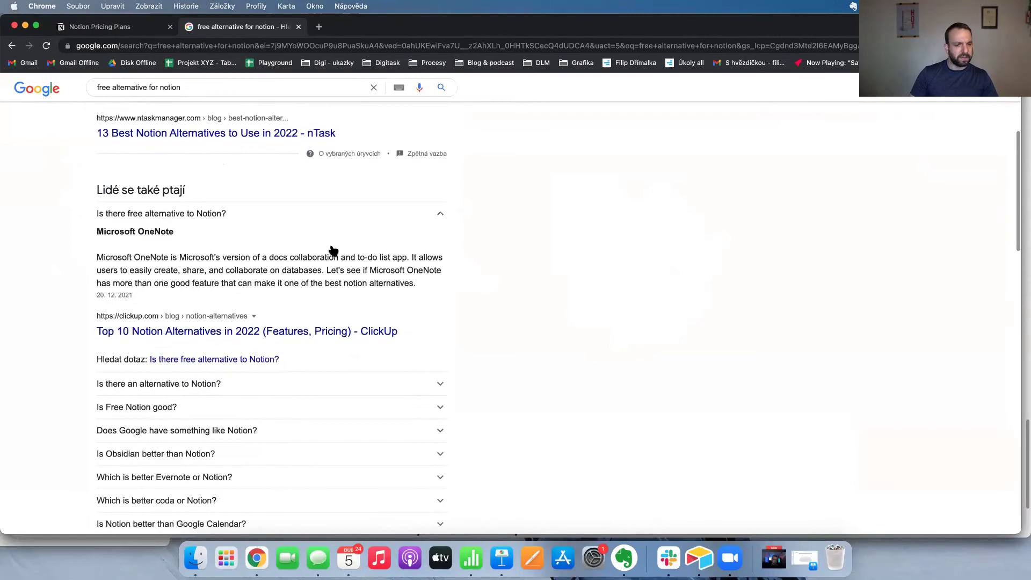
pyautogui.scroll(-1, 311, 278)
pyautogui.click(169, 333)
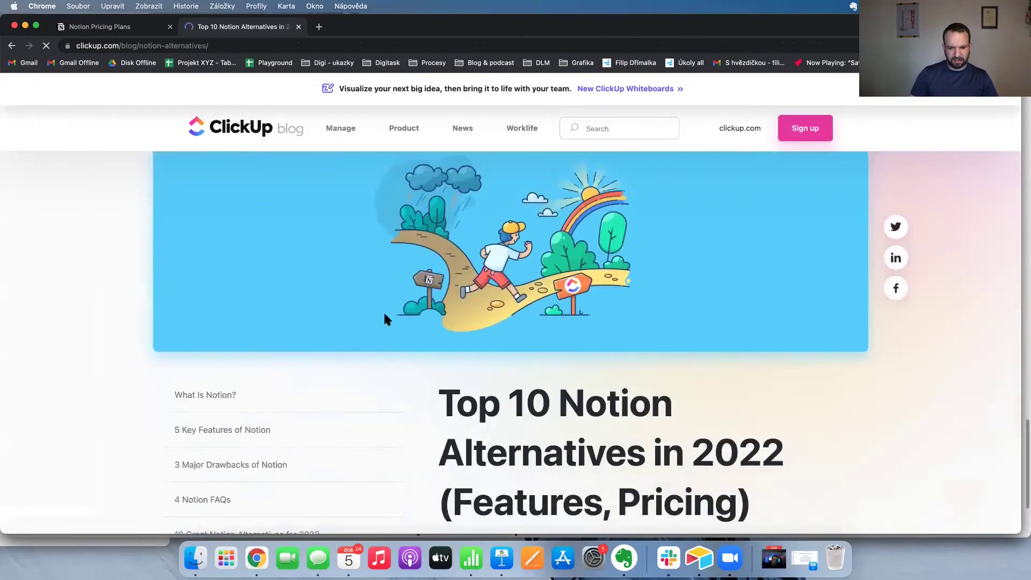
pyautogui.press('super+t')
# Search for 'onenote' and open the Czech OneNote page 'Váš digitální poznámkový blok'.
pyautogui.write('onenote')
pyautogui.press('Return')
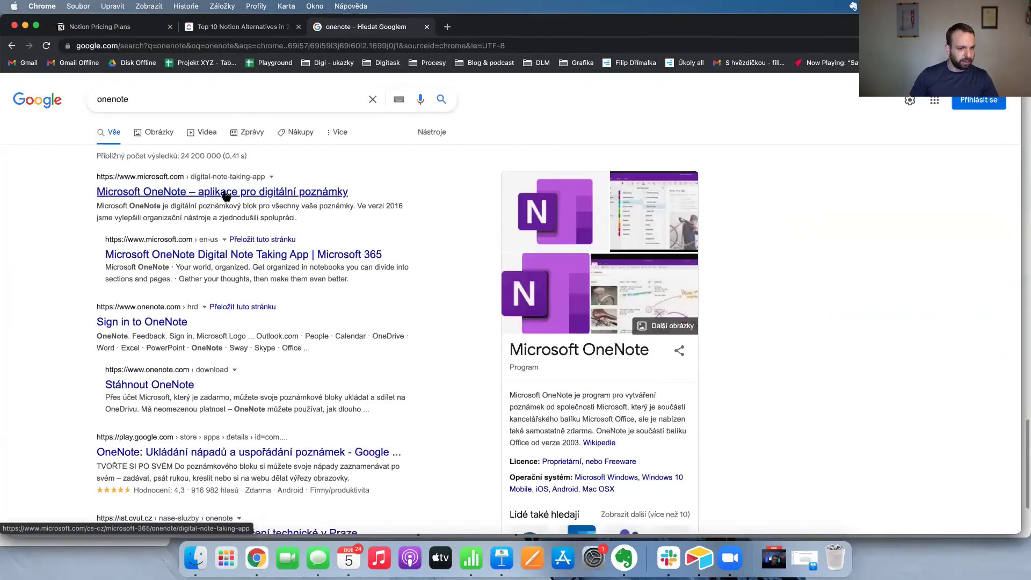
pyautogui.click(226, 193)
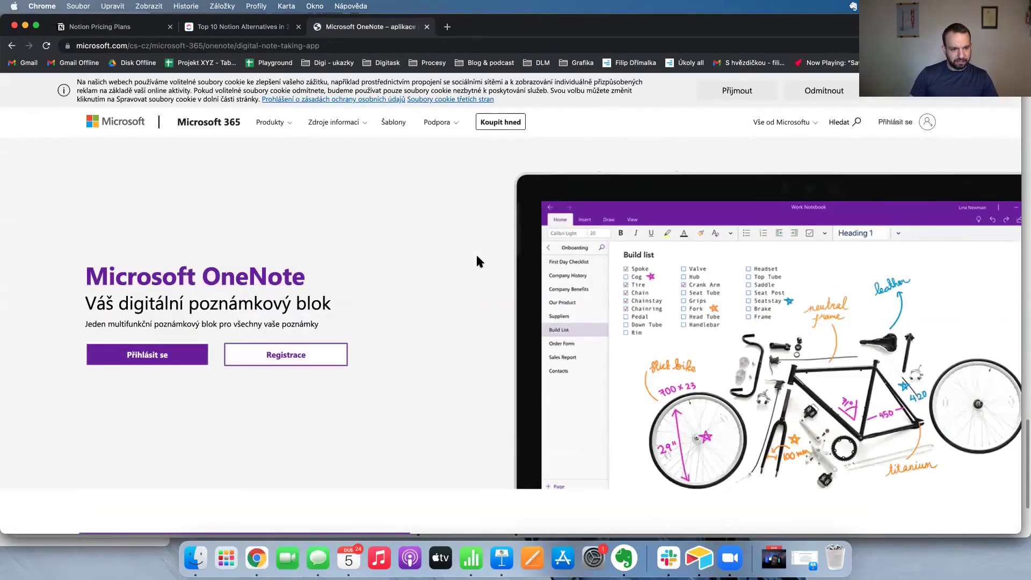
pyautogui.scroll(-7, 169, 360)
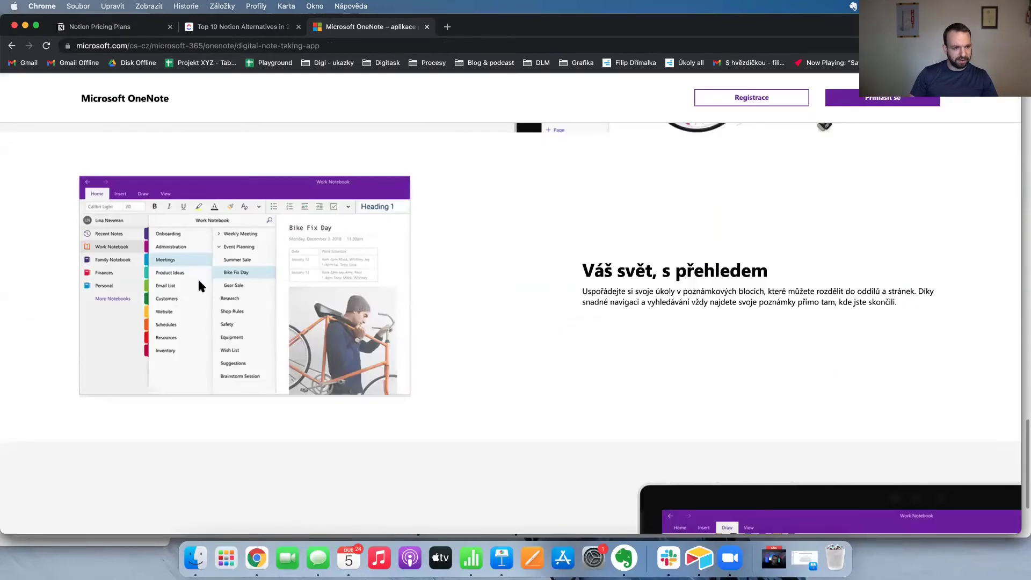
pyautogui.scroll(7, 416, 223)
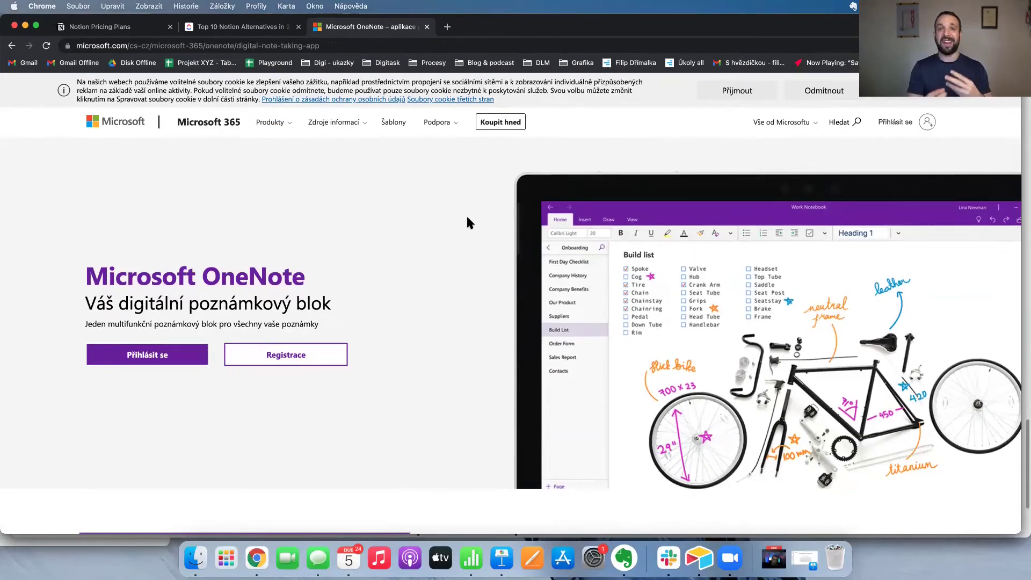
pyautogui.scroll(-3, 467, 223)
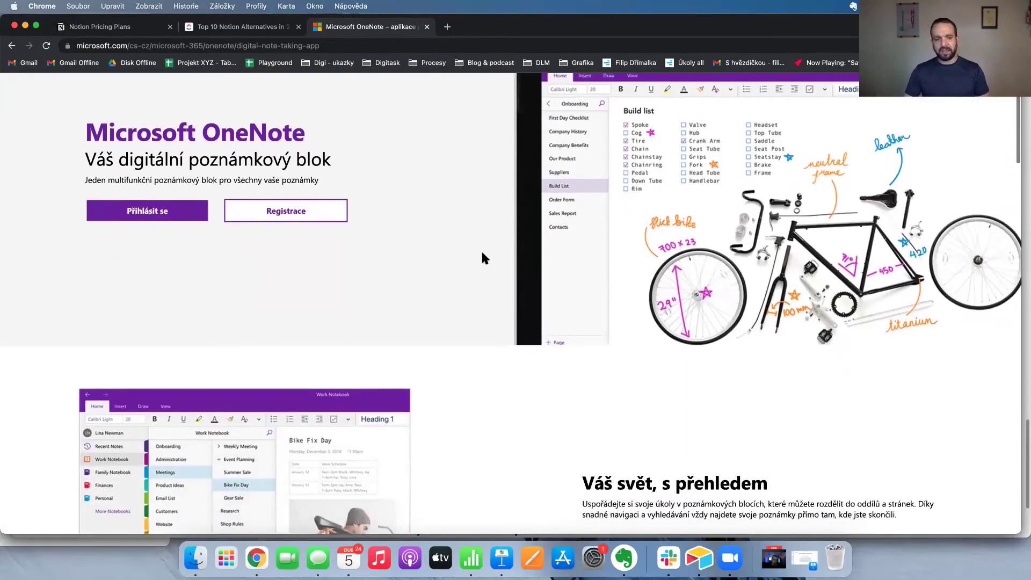
pyautogui.scroll(3, 481, 257)
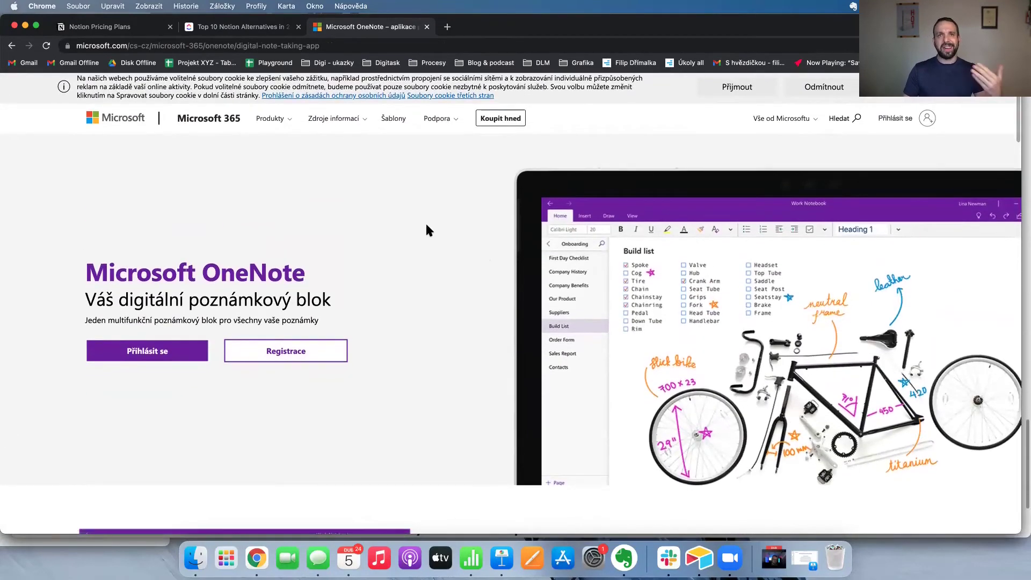
pyautogui.scroll(-1, 453, 209)
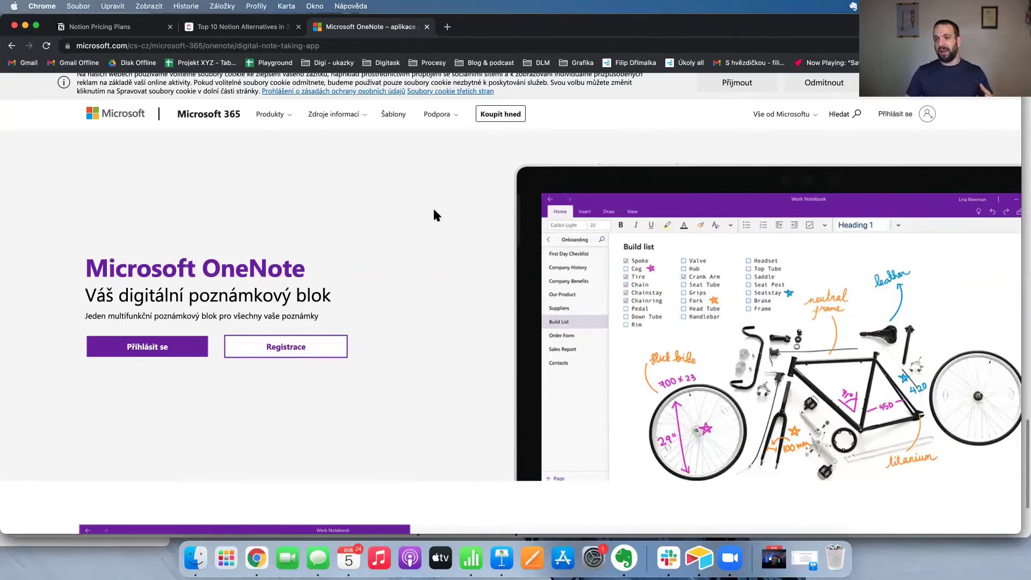
# Search 'google workspace', open workspace.google.com and scroll its app list from Gmail to Cloud Search.
pyautogui.click(554, 45)
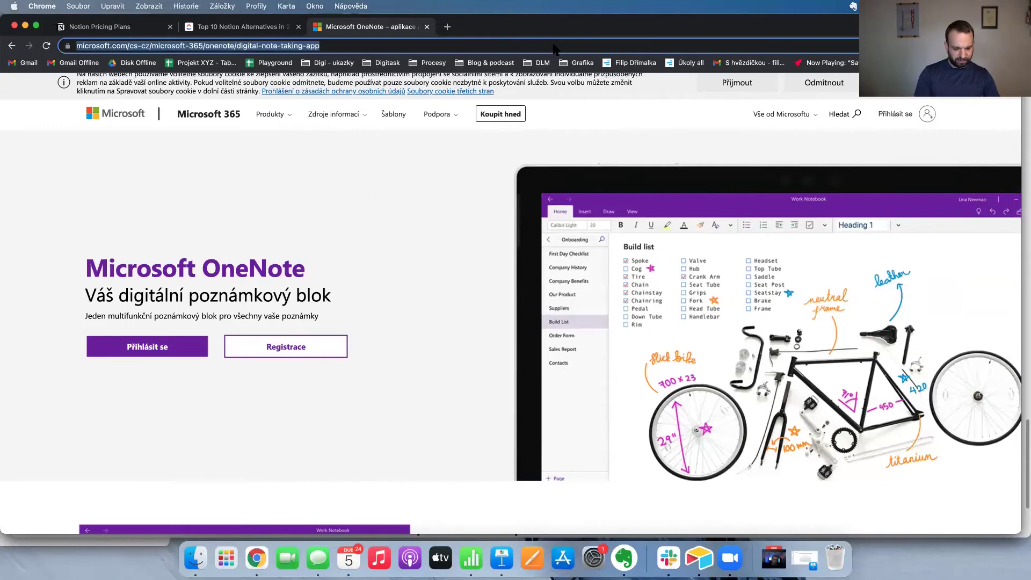
pyautogui.write('google works')
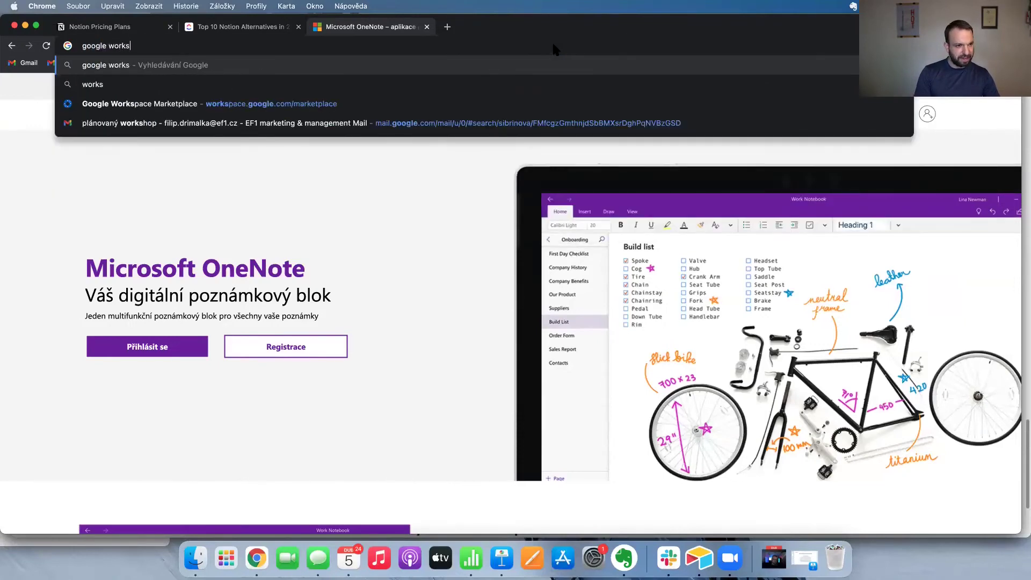
pyautogui.write('pace')
pyautogui.press('Return')
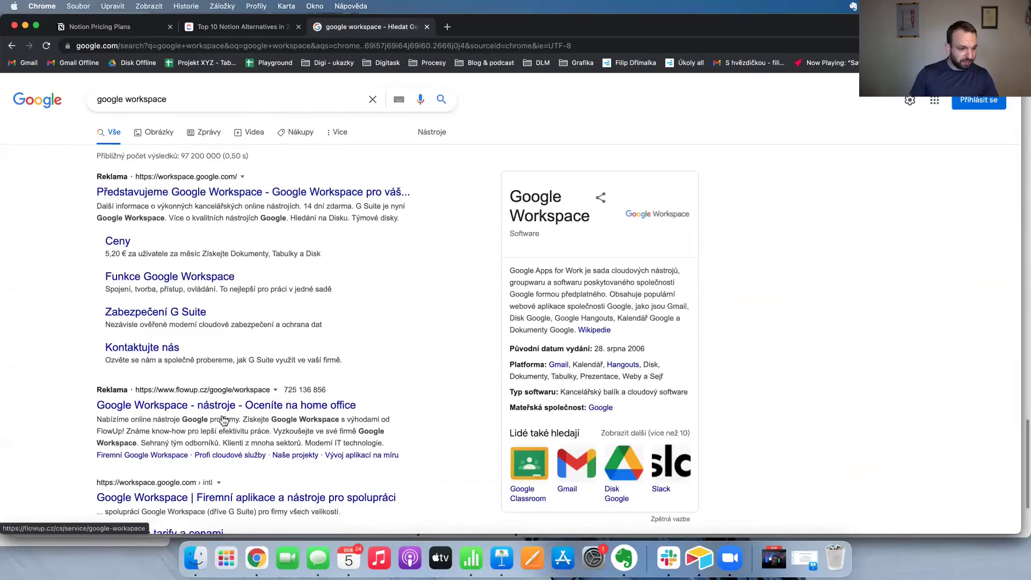
pyautogui.scroll(-5, 201, 250)
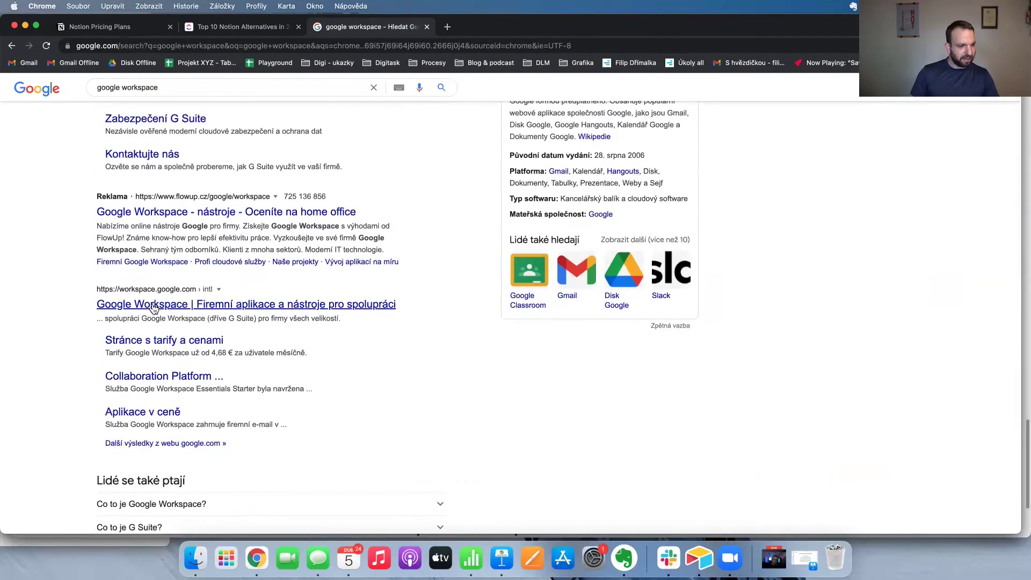
pyautogui.click(153, 306)
pyautogui.scroll(-5, 363, 292)
pyautogui.scroll(-10, 364, 296)
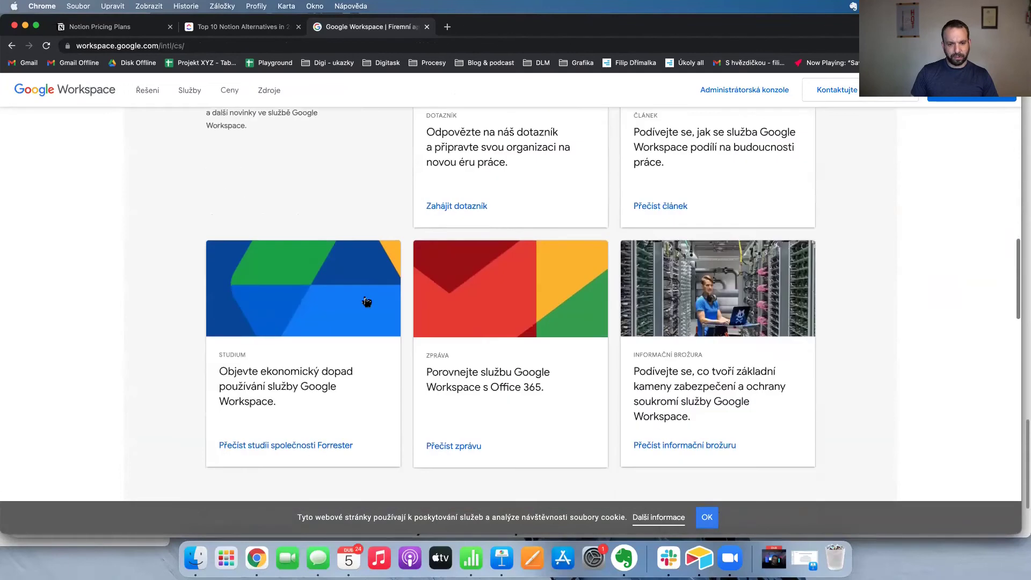
pyautogui.scroll(-10, 365, 302)
pyautogui.scroll(-10, 364, 292)
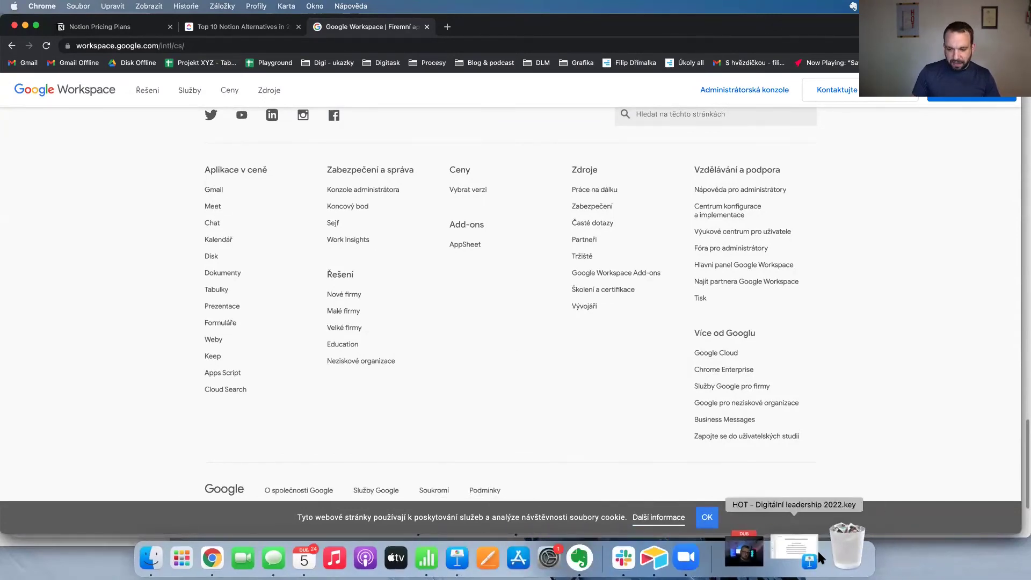
# Bring the Keynote deck forward and set slides 11–14, from 'Aplikace Microsoft 365', to Nevynechávat.
pyautogui.click(801, 553)
pyautogui.scroll(-10, 91, 296)
pyautogui.scroll(3, 90, 375)
pyautogui.rightClick(79, 155)
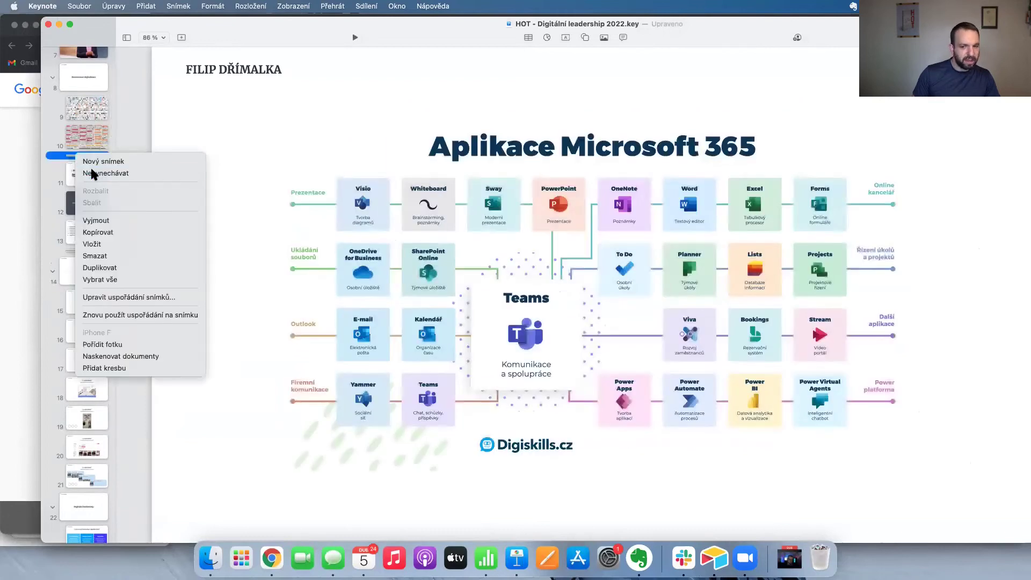
pyautogui.click(93, 173)
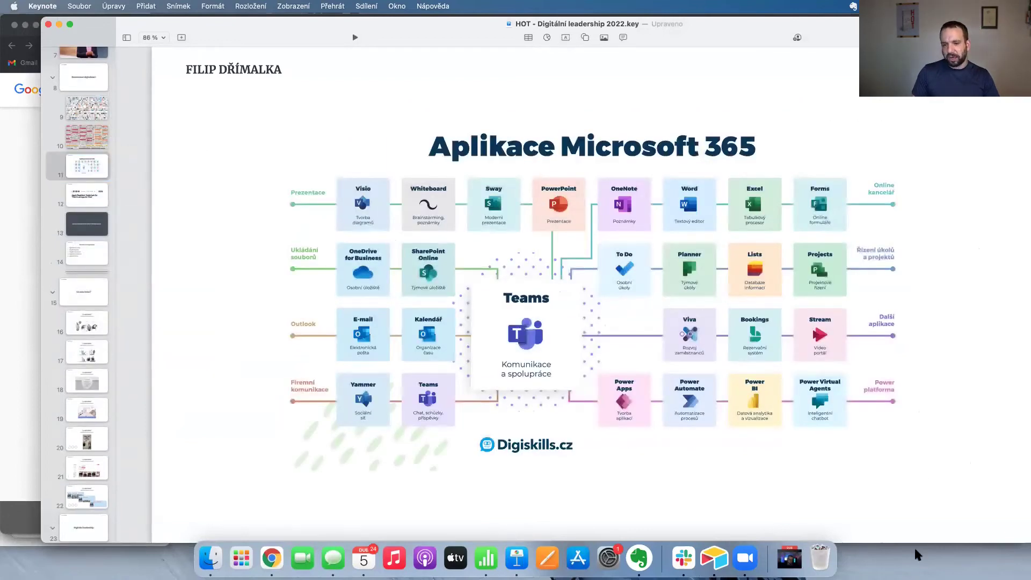